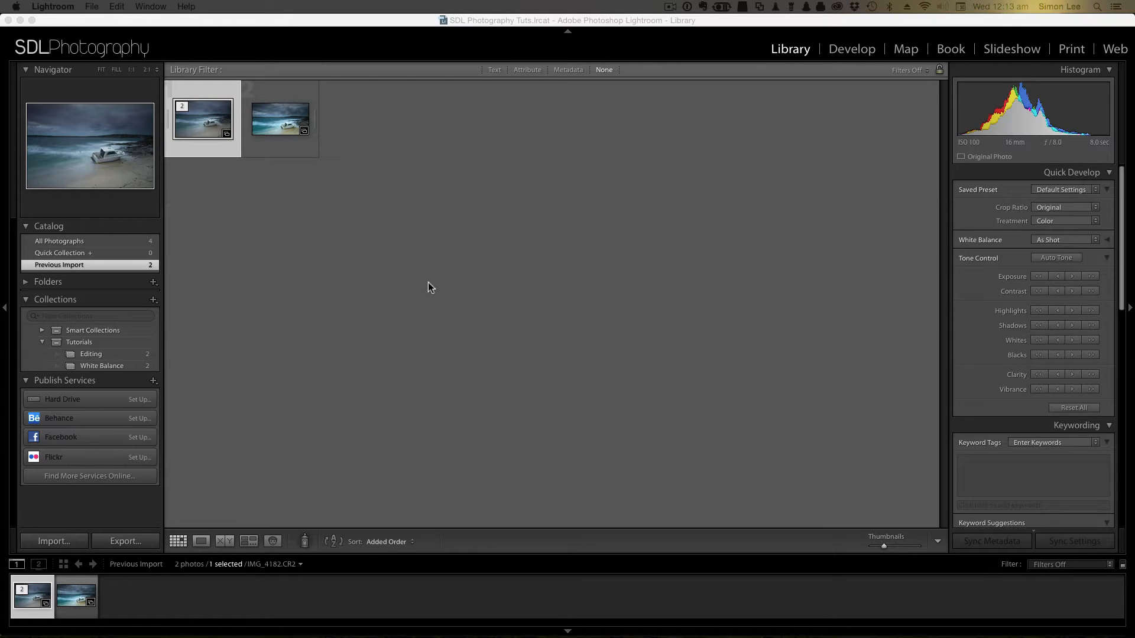
Compare the unedited raw boat photo with its finished PSD version in the enlarged single-photo view.
double_click(205, 124)
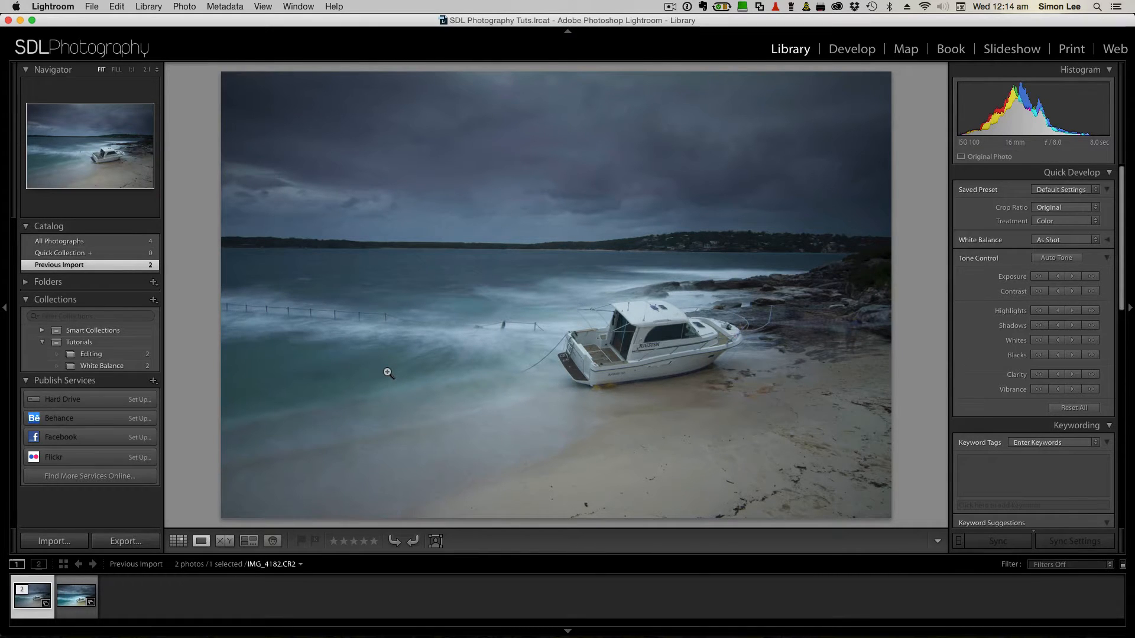
key("Right")
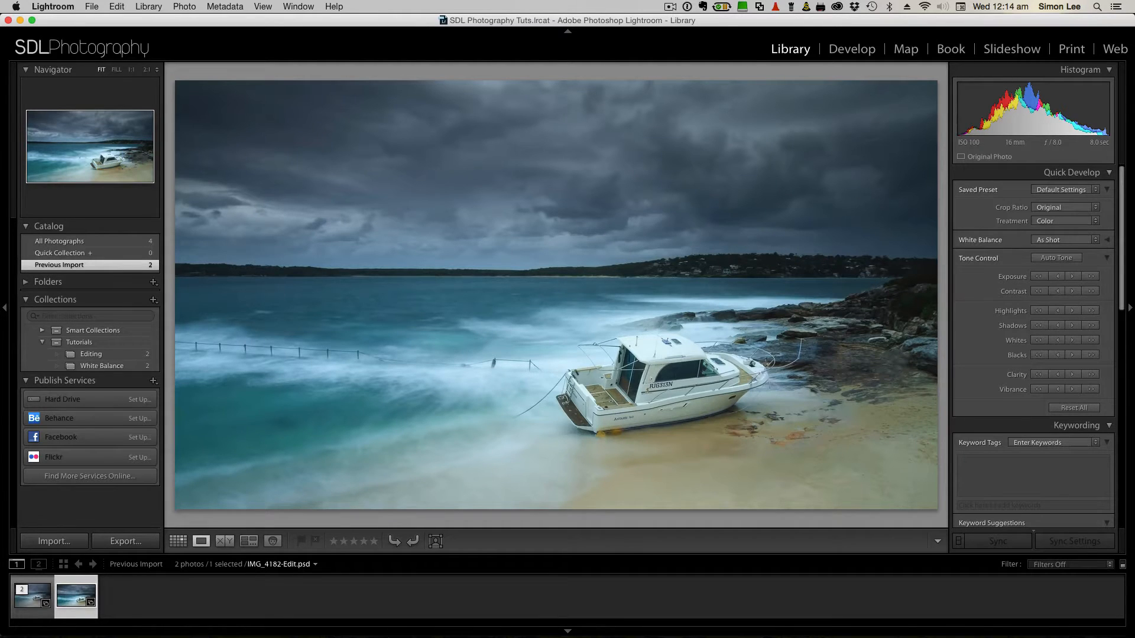
key("Left")
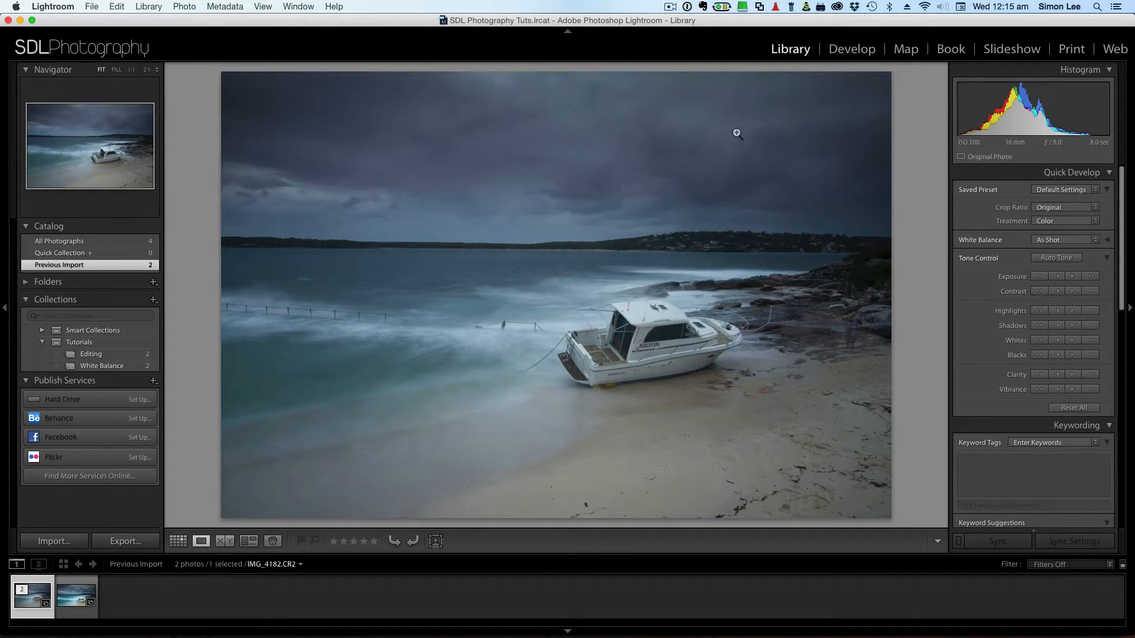
Open the raw boat photo for developing and apply the 08000 preset from the +L 01 Color Temperature group.
left_click(852, 50)
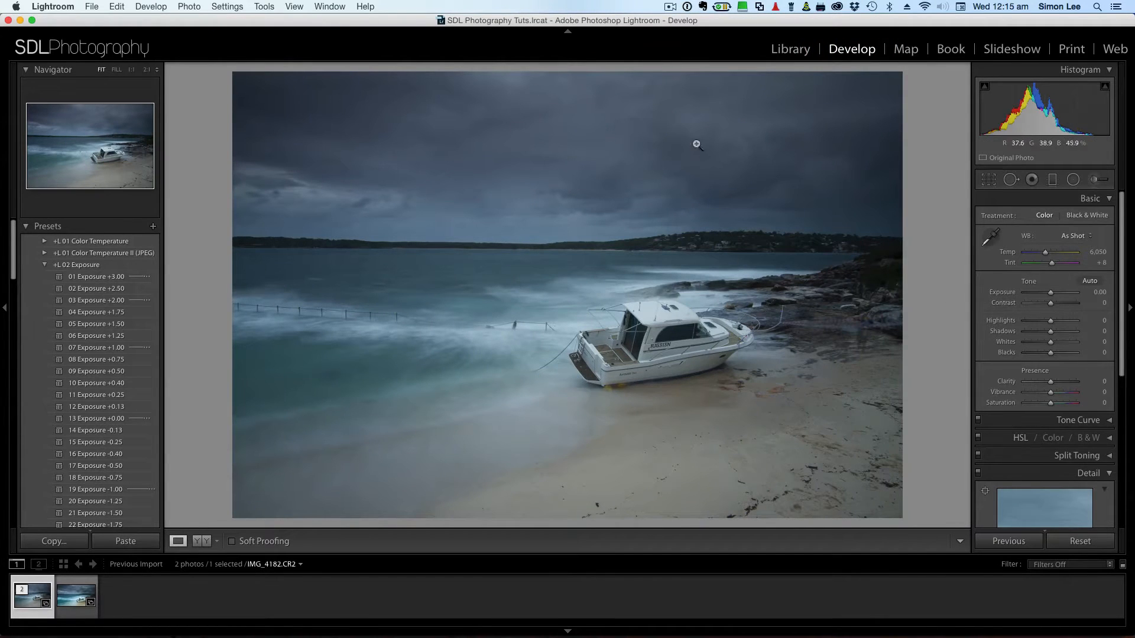
left_click(45, 265)
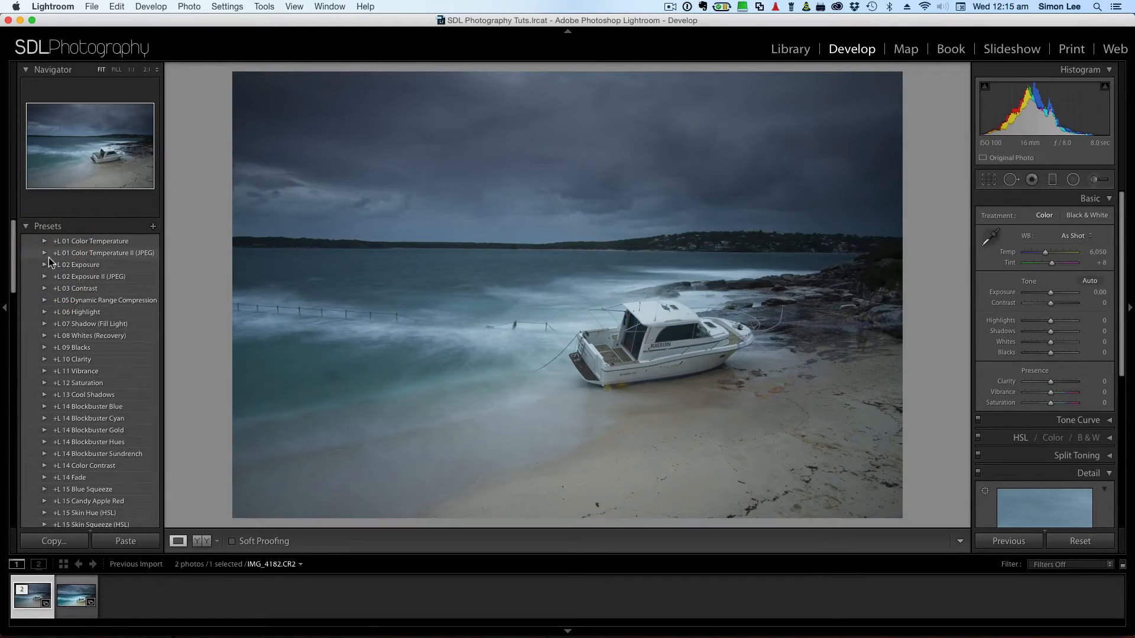
left_click(990, 237)
left_click(42, 242)
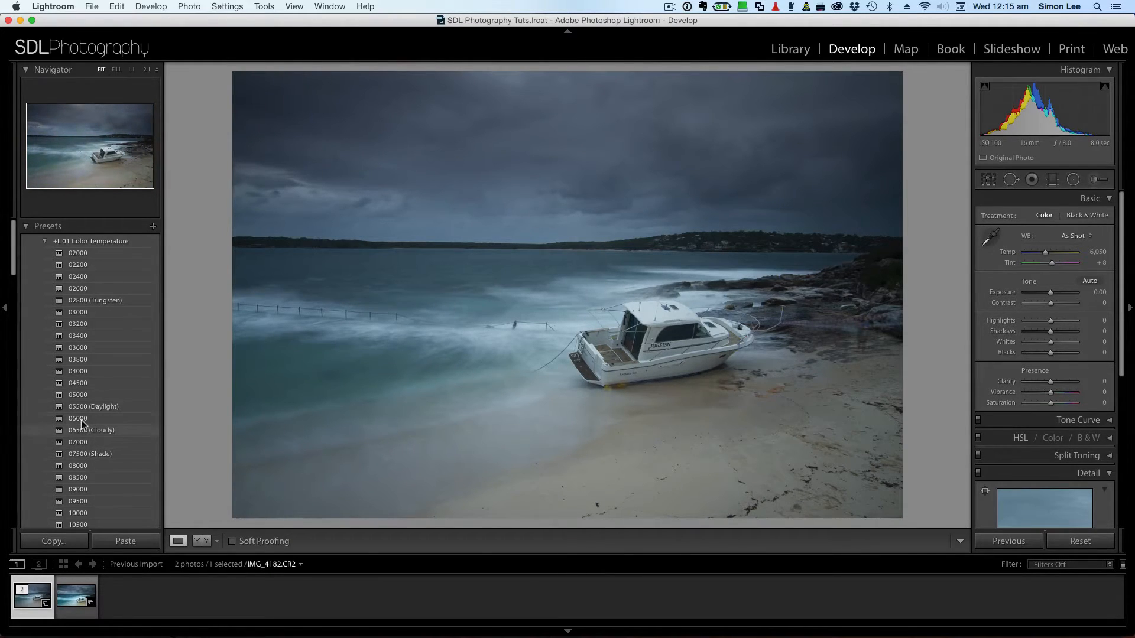
left_click(83, 466)
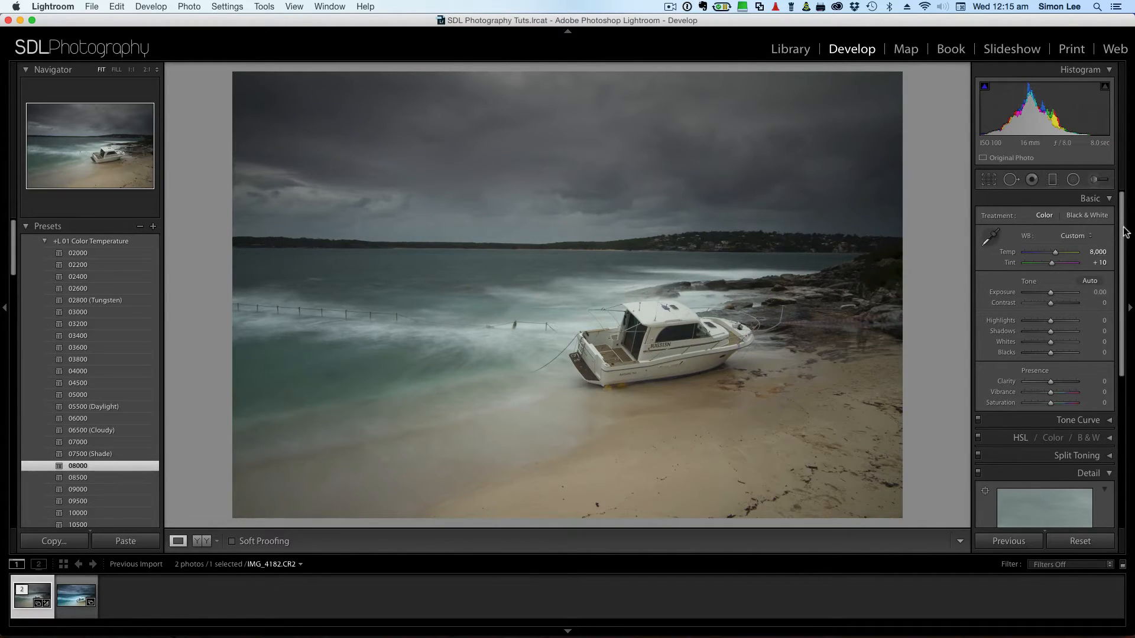
Set the photo's camera calibration profile to Camera Landscape.
scroll(1122, 227, "down", 5)
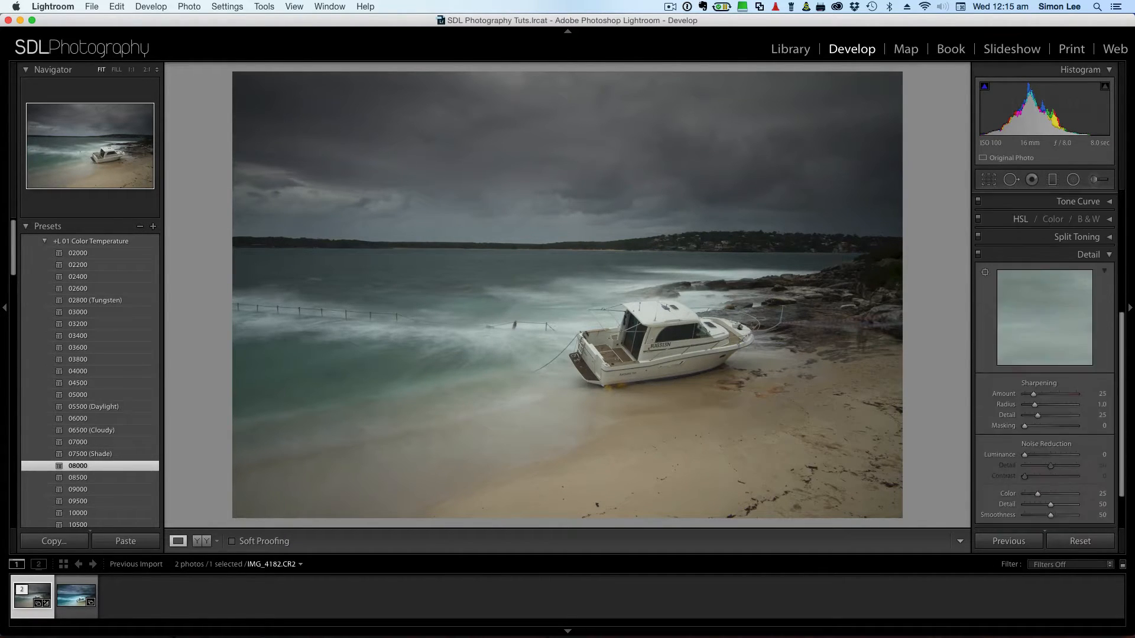
left_click(1118, 253)
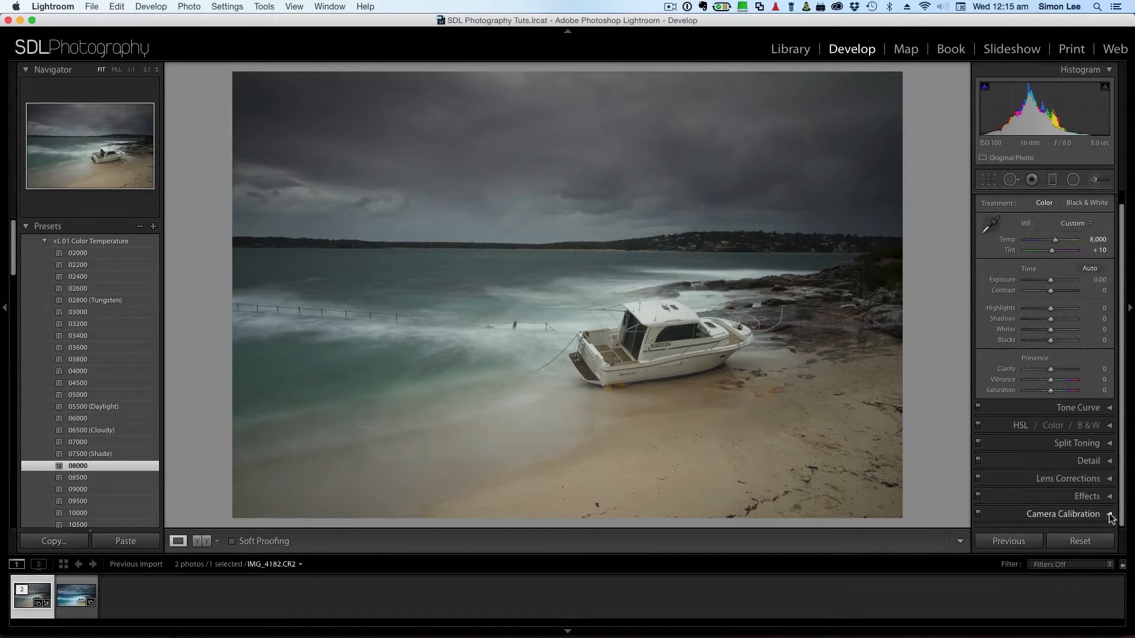
left_click(1080, 513)
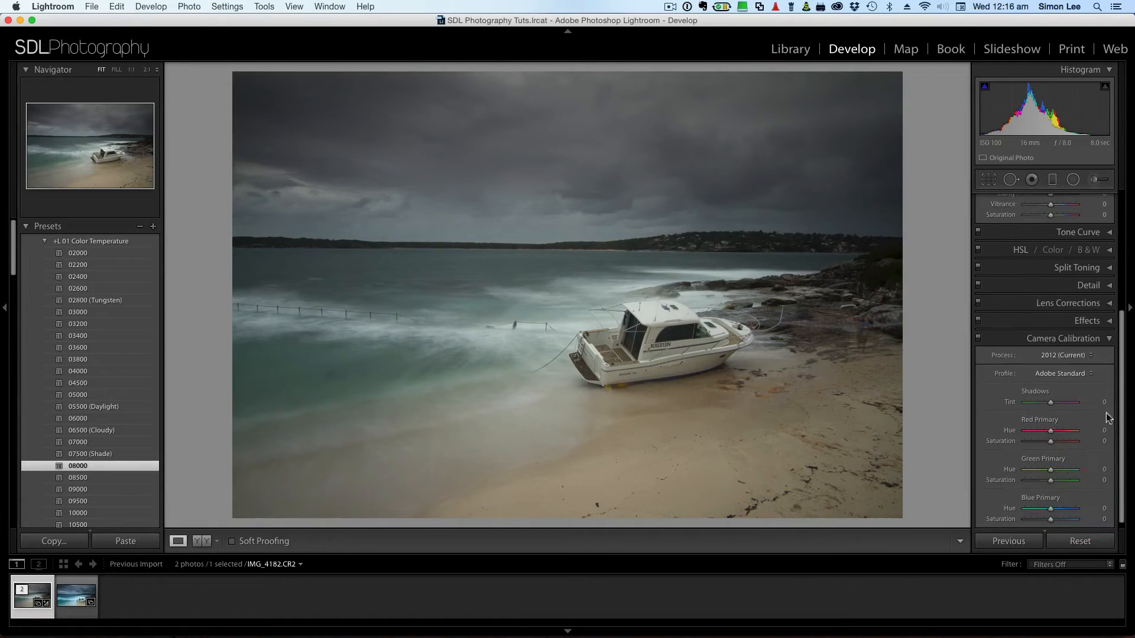
left_click(1067, 374)
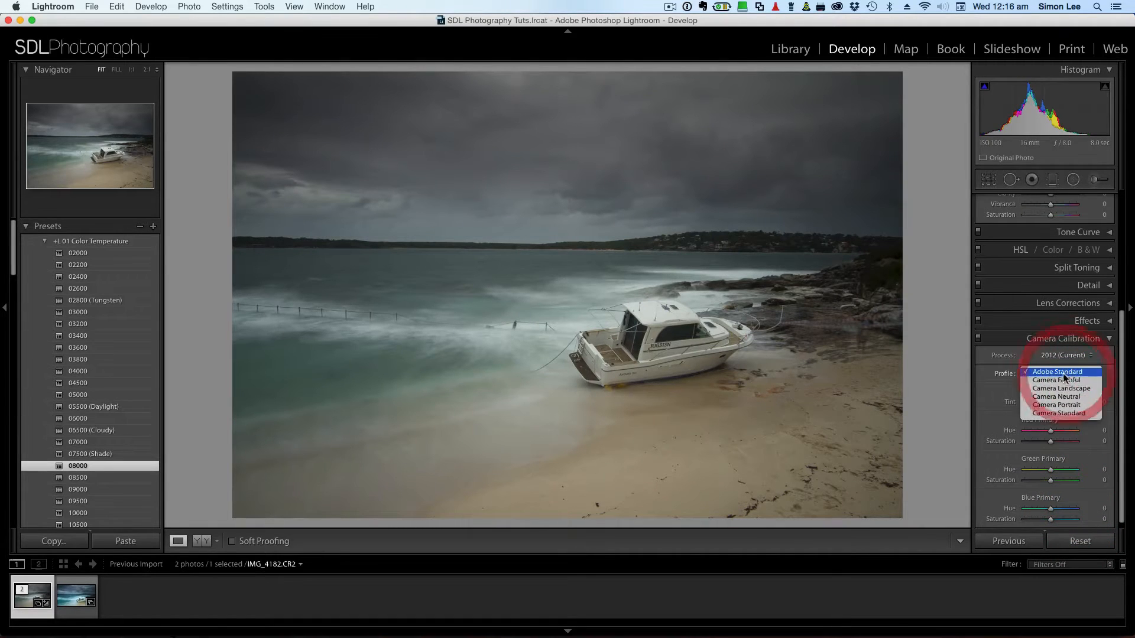
left_click(1059, 389)
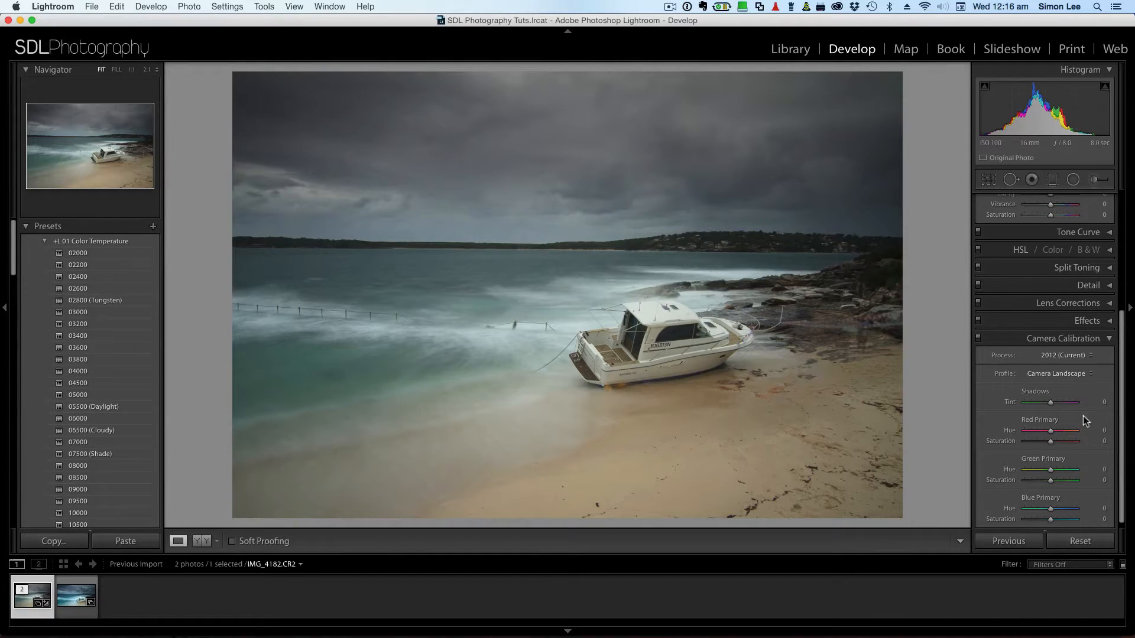
left_click(1109, 339)
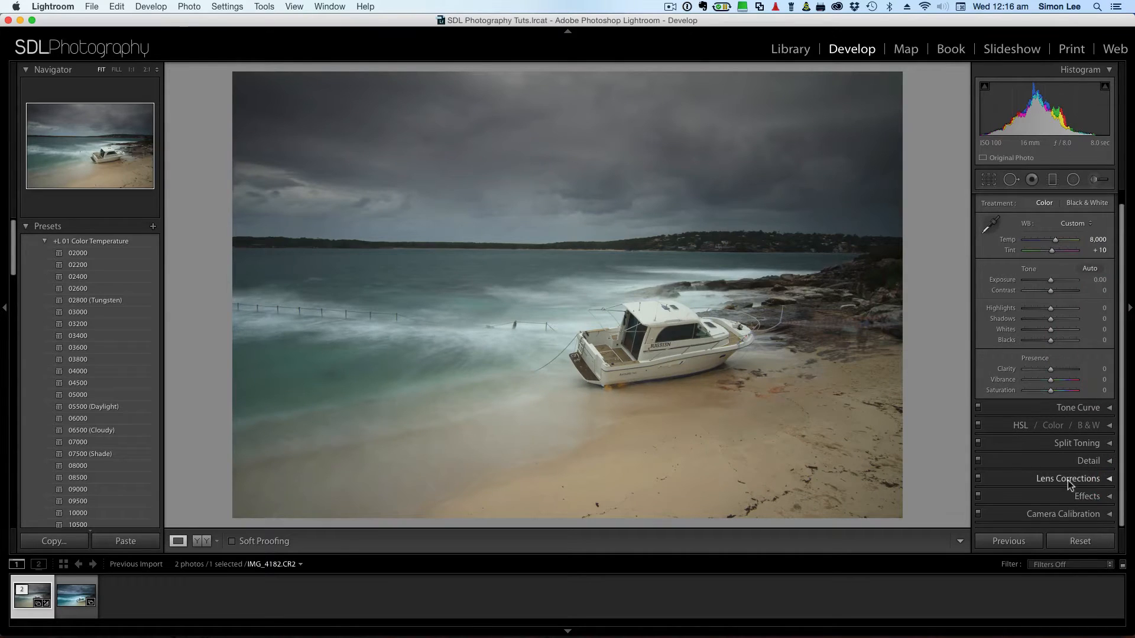
Enable lens profile corrections for the photo and set its exposure to +0.15.
left_click(1068, 480)
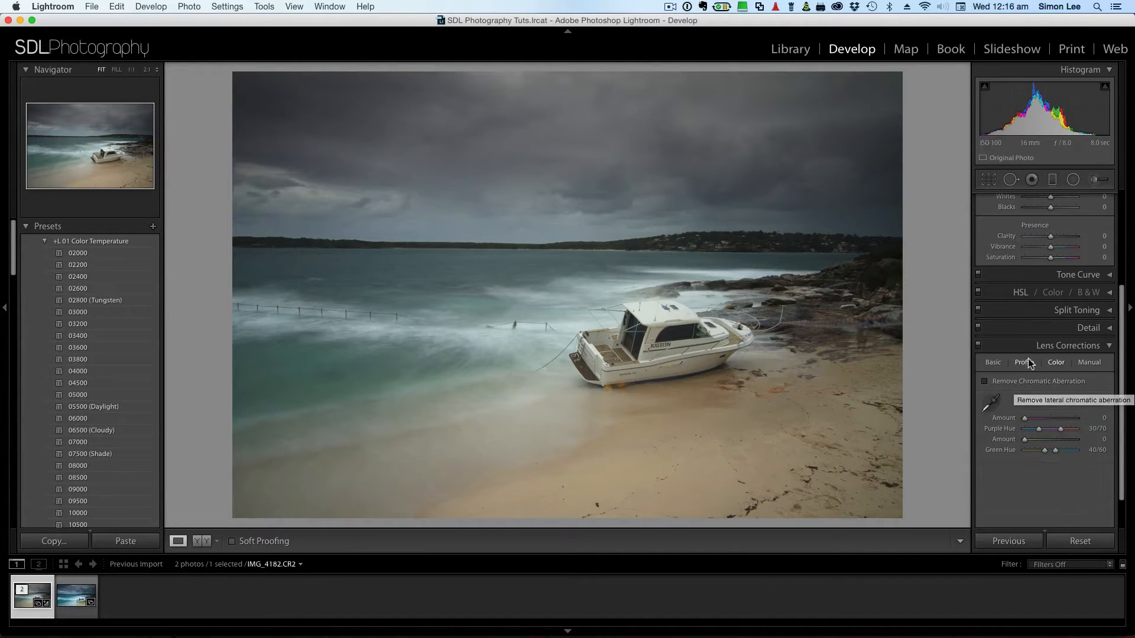
left_click(1027, 363)
left_click(1016, 383)
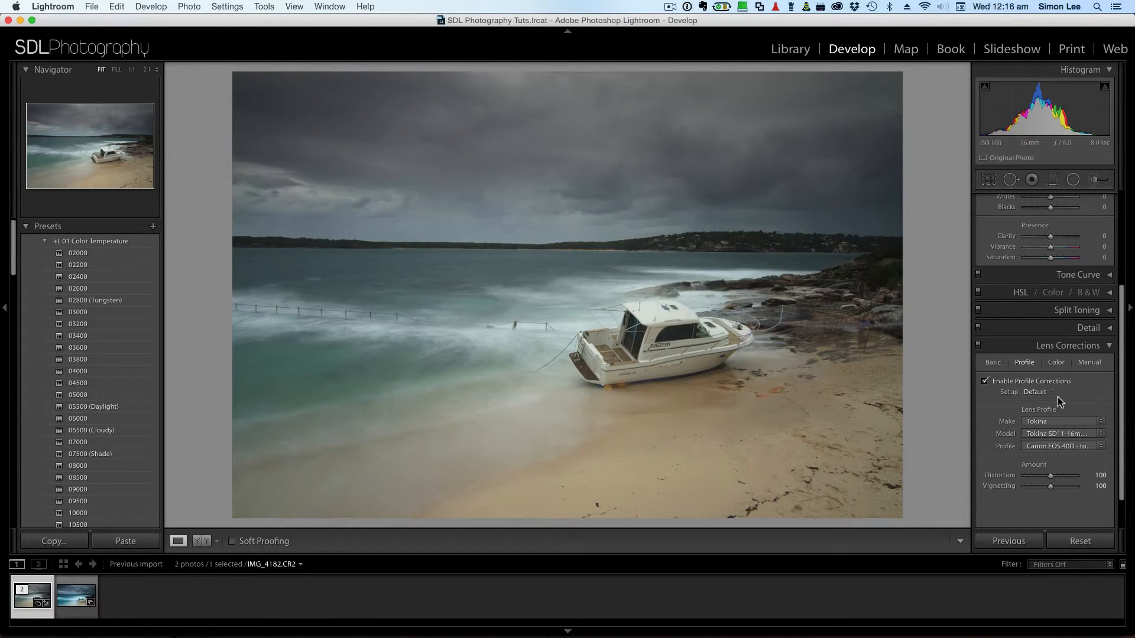
left_click(1054, 365)
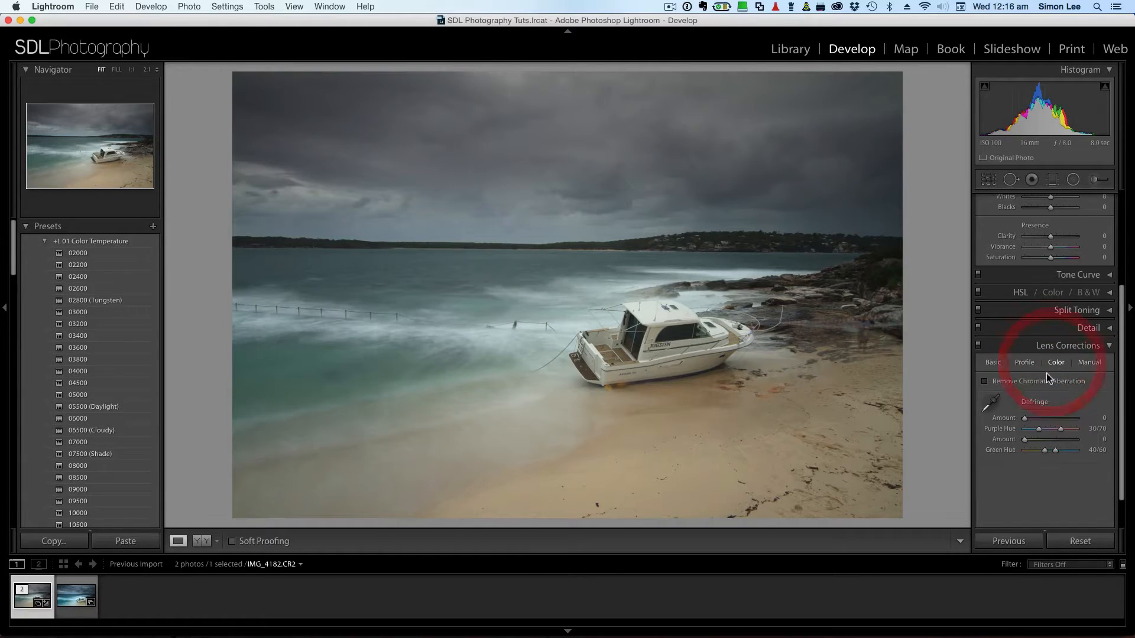
left_click(1110, 346)
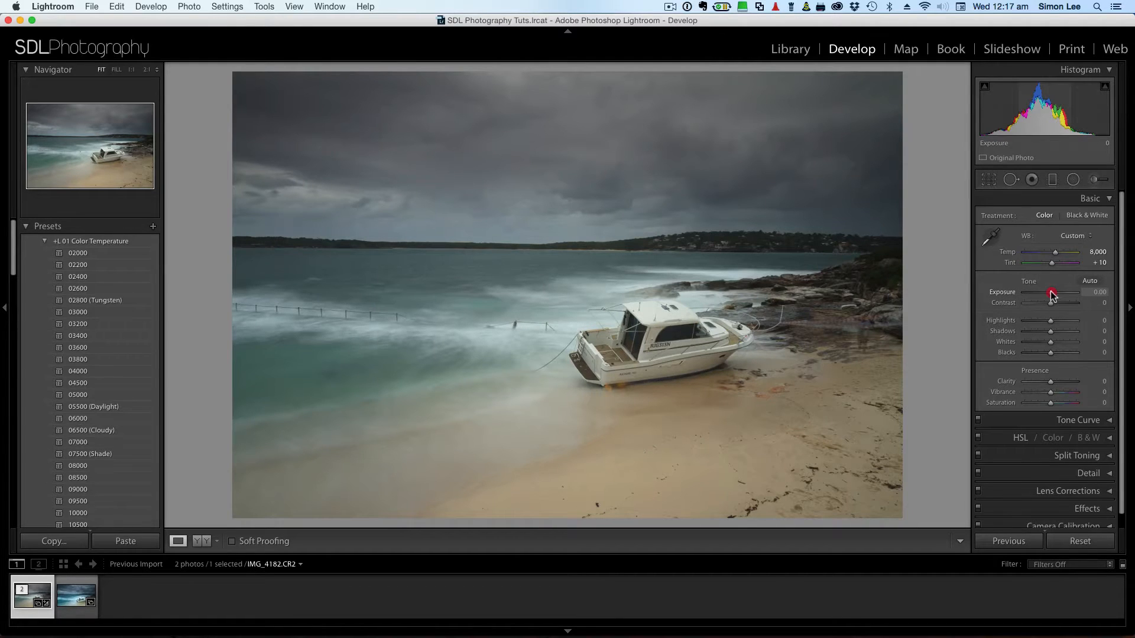
left_click_drag(1051, 292, 1053, 293)
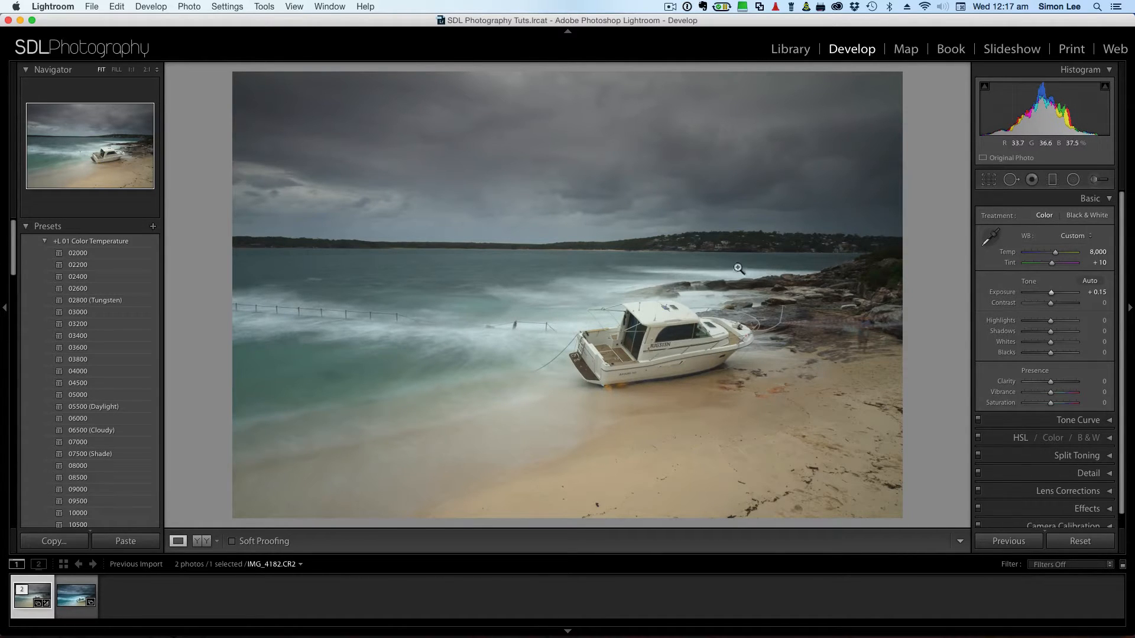
Straighten the photo along the horizon to an angle of -0.43 using the crop tool's straighten ruler.
left_click(989, 180)
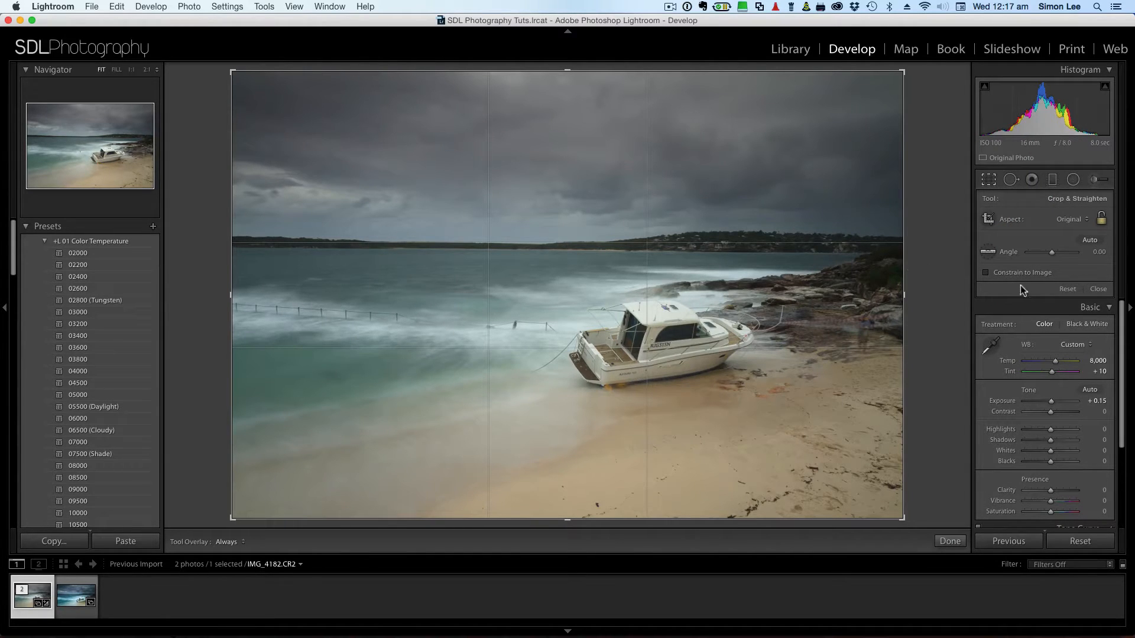
left_click(990, 254)
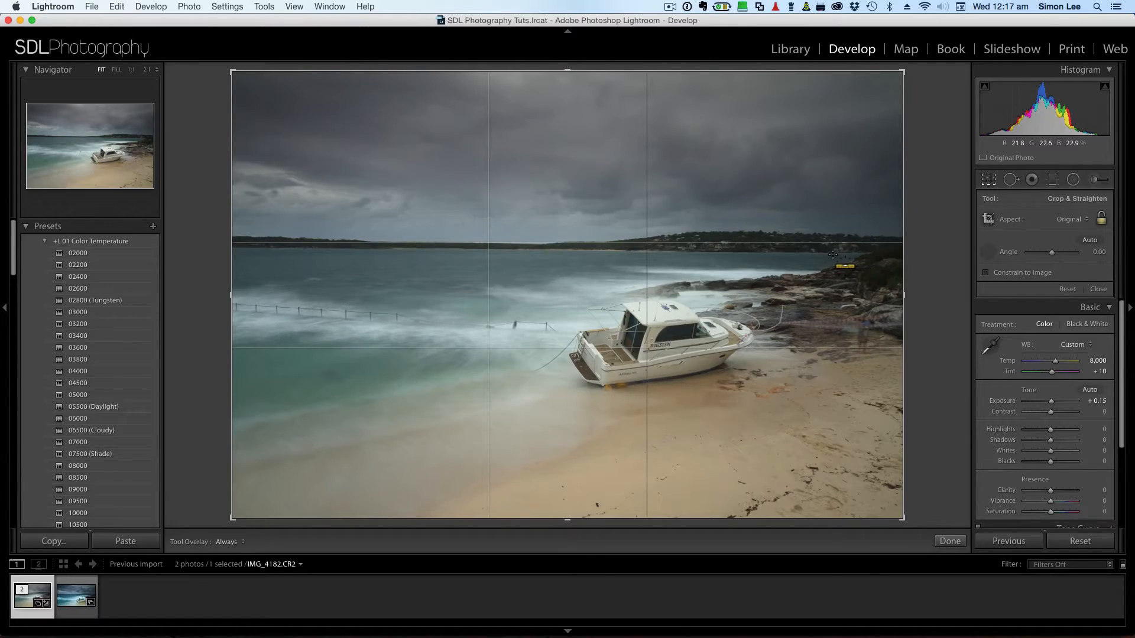
left_click_drag(721, 256, 674, 253)
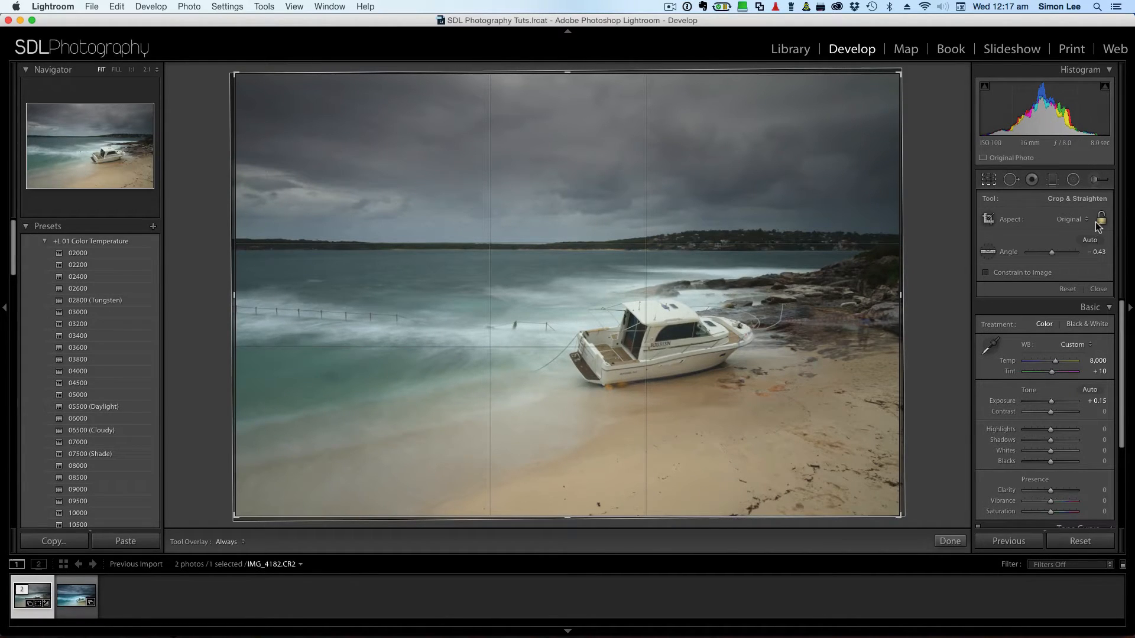
Crop the photo to a 16 x 9 aspect, shifting the image down in the frame to keep more sky, and apply it.
left_click(1070, 220)
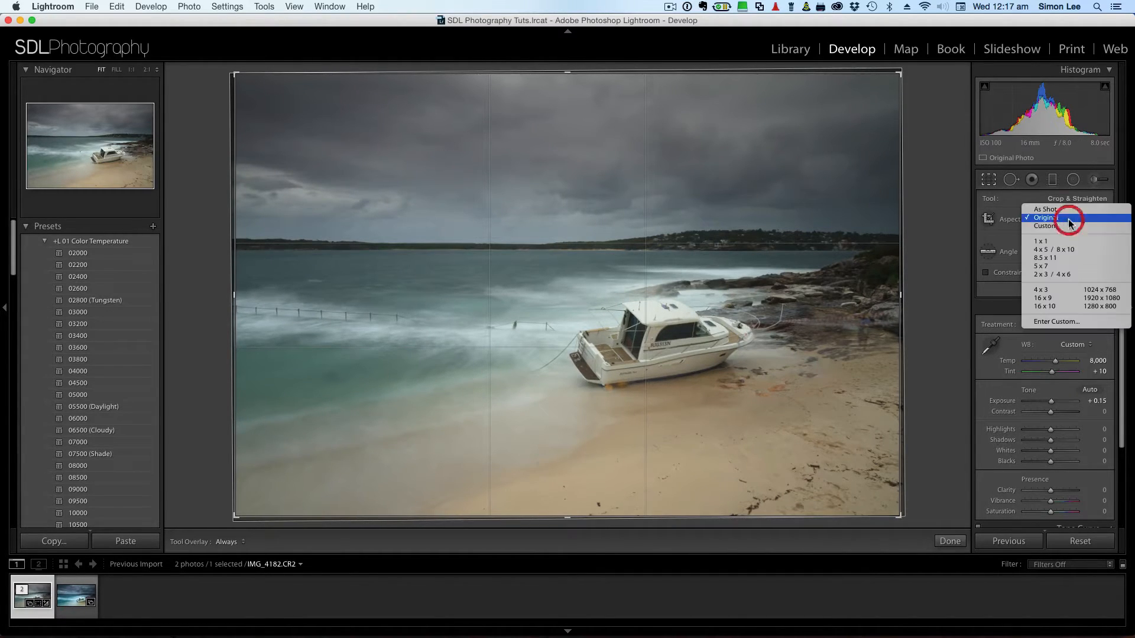
left_click(1061, 300)
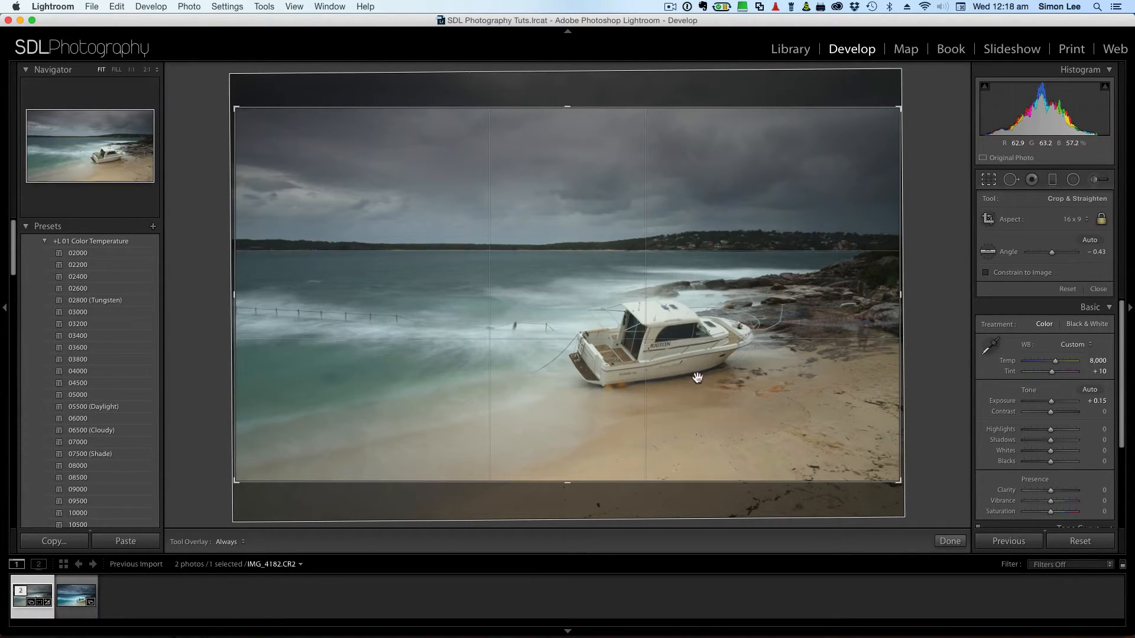
left_click_drag(712, 312, 708, 343)
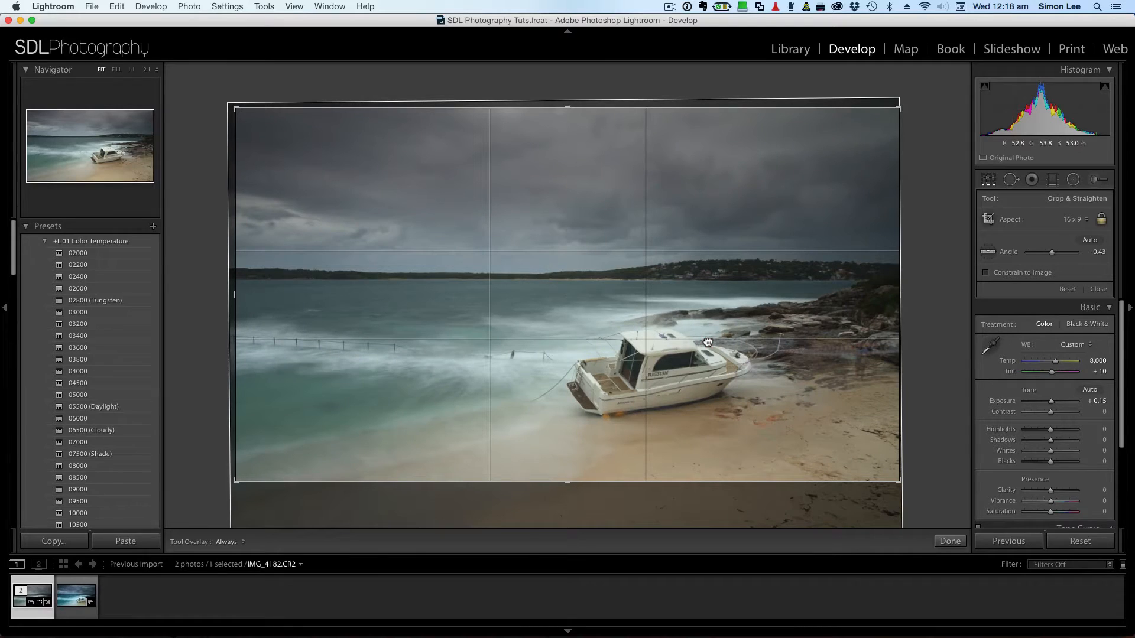
left_click_drag(708, 342, 708, 342)
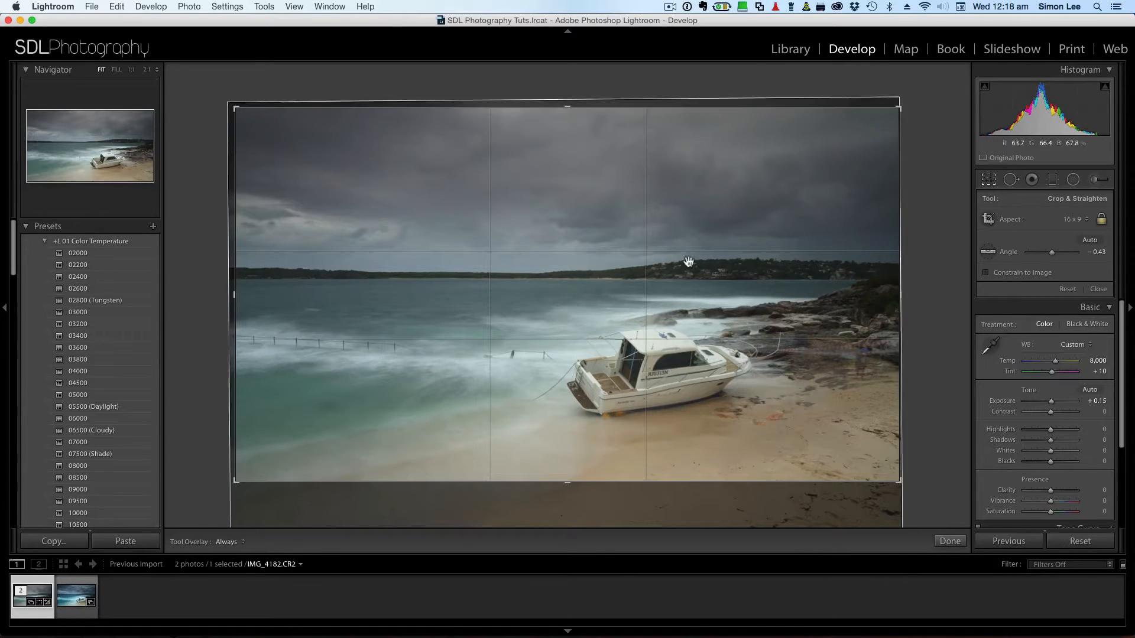
left_click(950, 542)
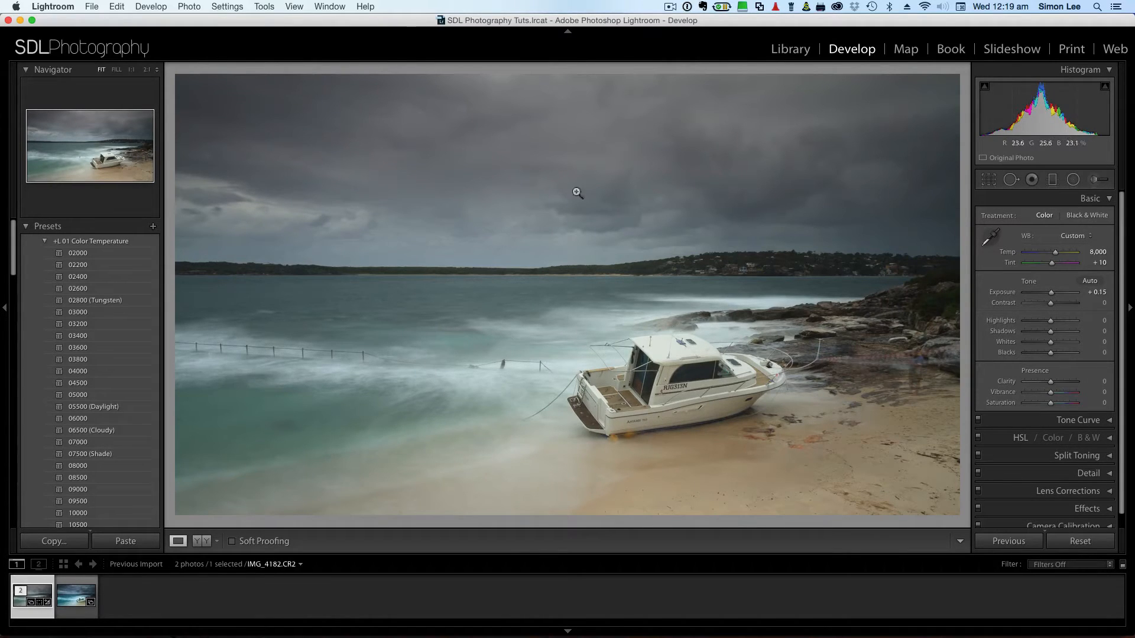
Send the cropped photo from the Library to Adobe Photoshop CC 2015 for editing.
left_click(792, 46)
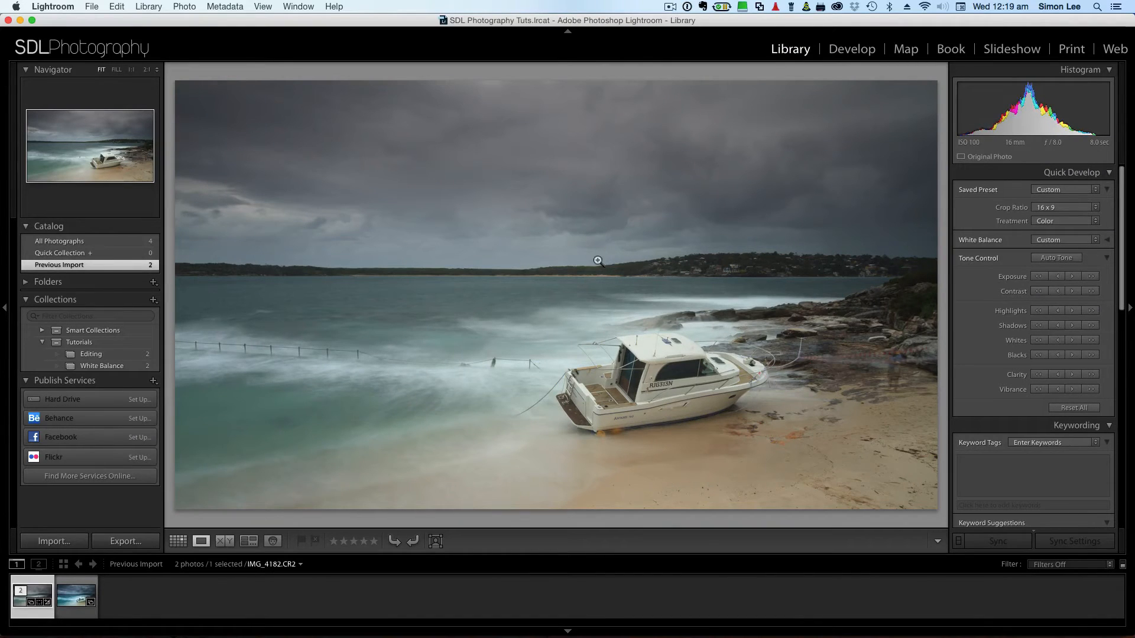
right_click(477, 288)
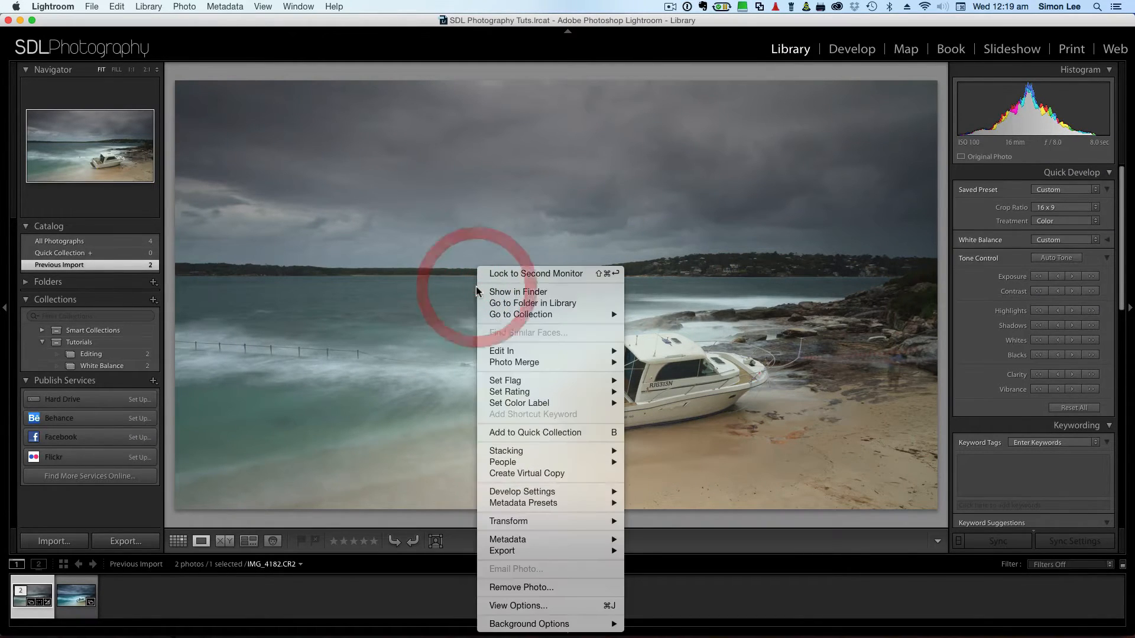
mouse_move(512, 359)
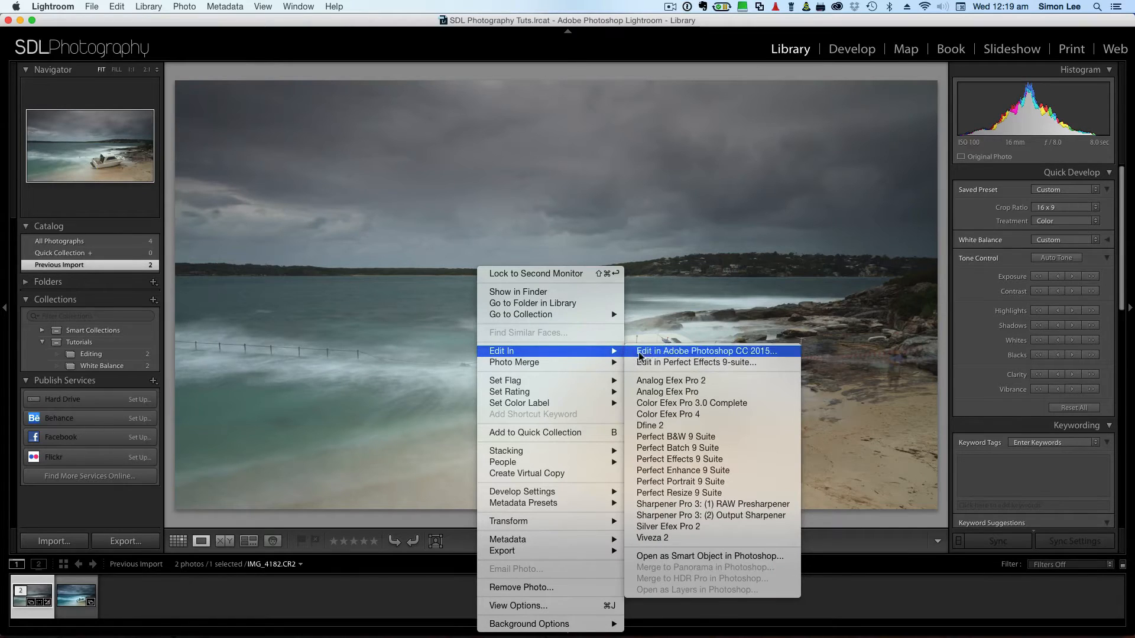
left_click(680, 354)
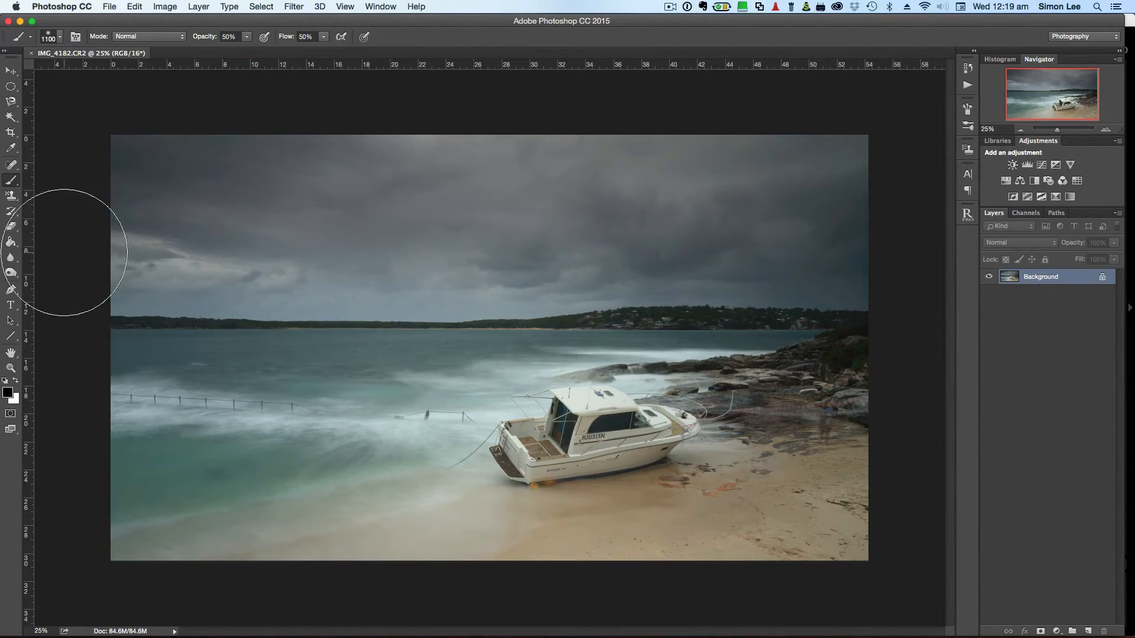
Reduce the brush size to 300.
key("bracketleft")
key("bracketleft")
key("bracketleft")
key("bracketleft")
key("bracketleft")
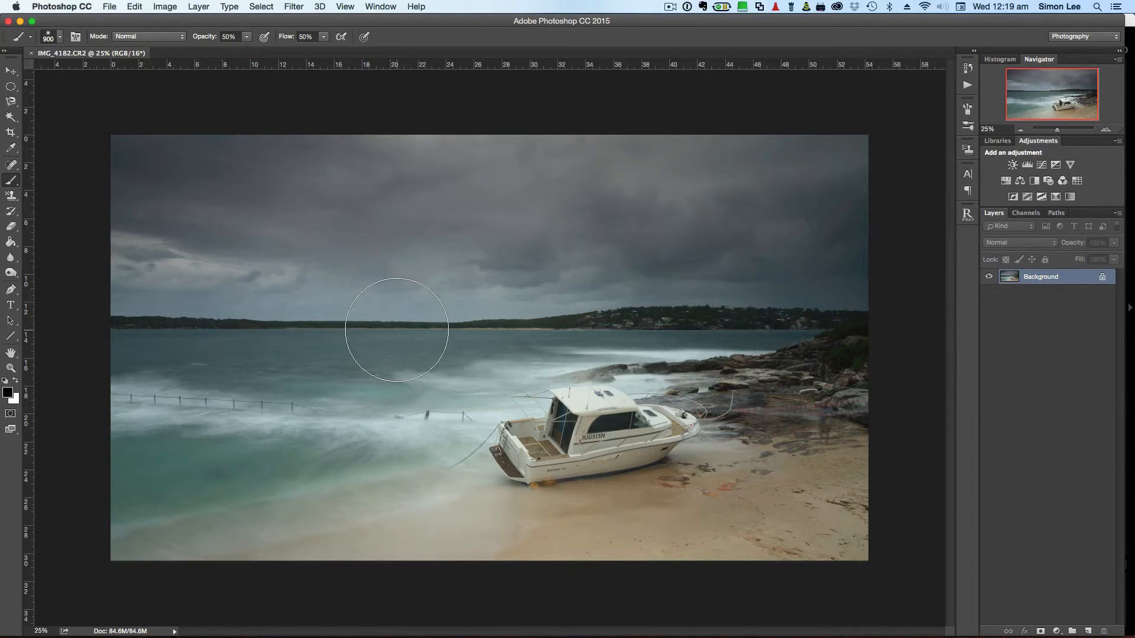
key("bracketleft")
key("bracketleft")
key("bracketleft")
Add an empty layer above the Background for content-aware spot healing of the sand beside the boat.
left_click(1088, 631)
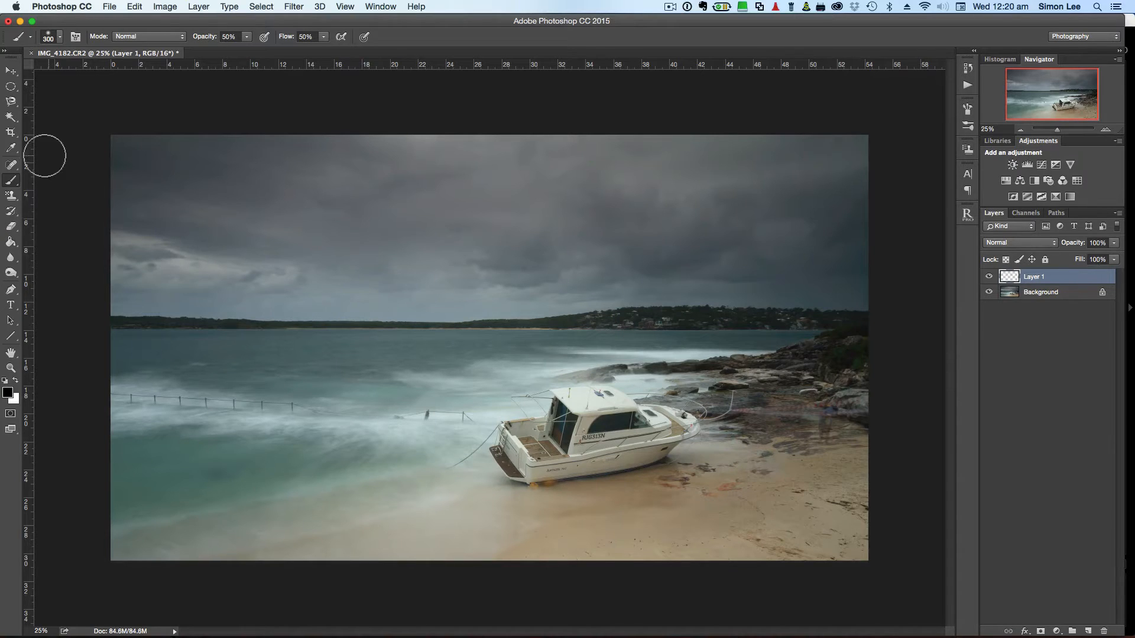
left_click(11, 166)
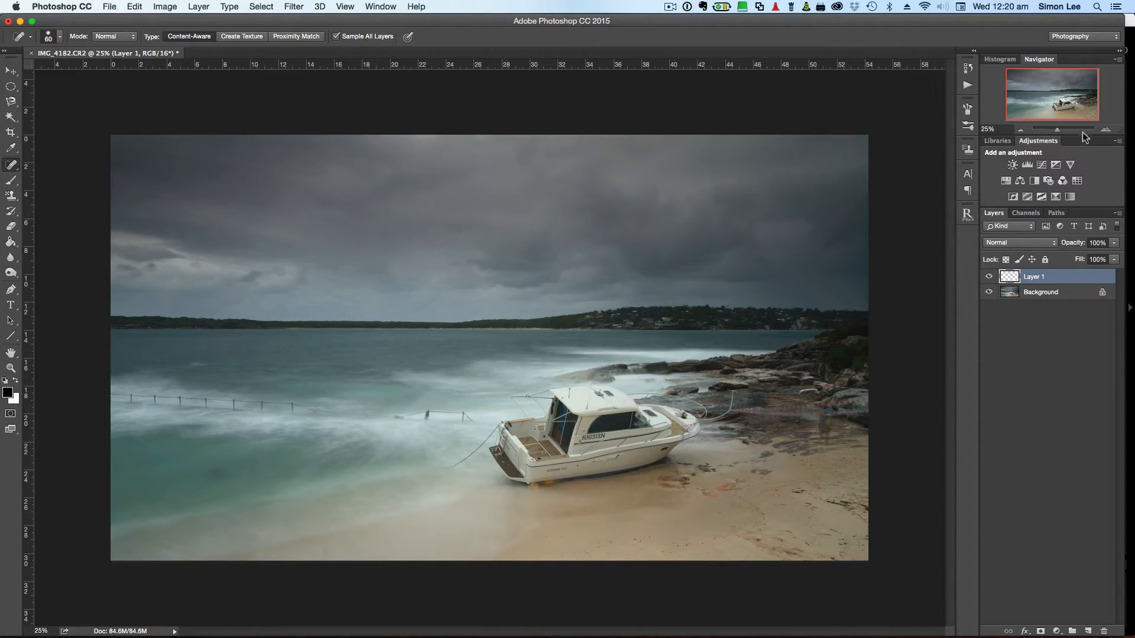
left_click_drag(1058, 130, 1059, 130)
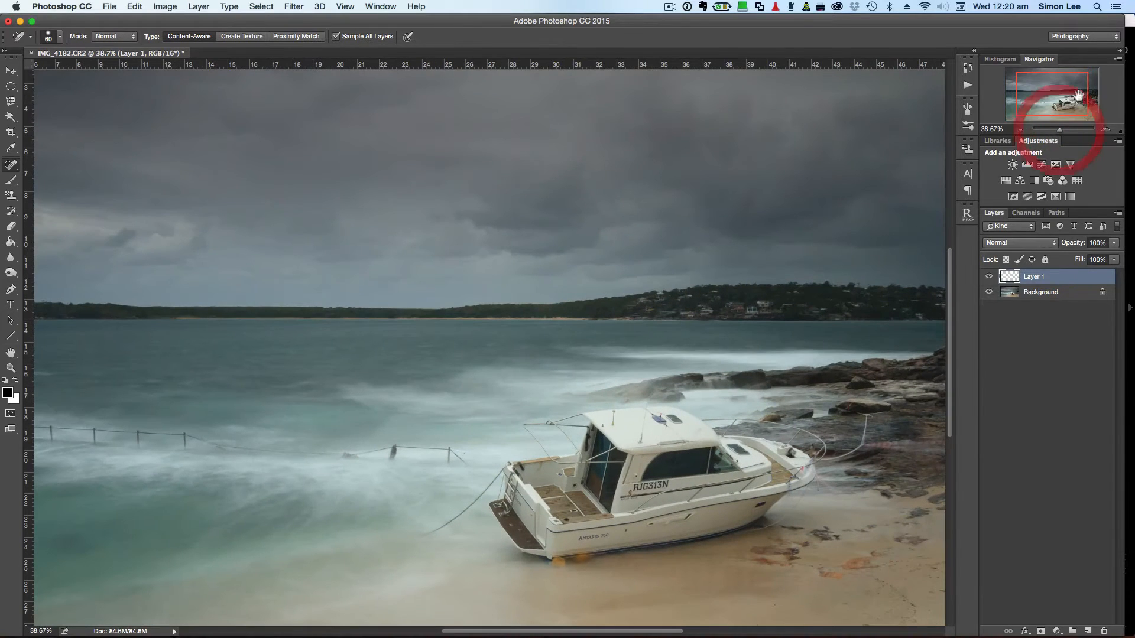
left_click_drag(1060, 86, 1097, 163)
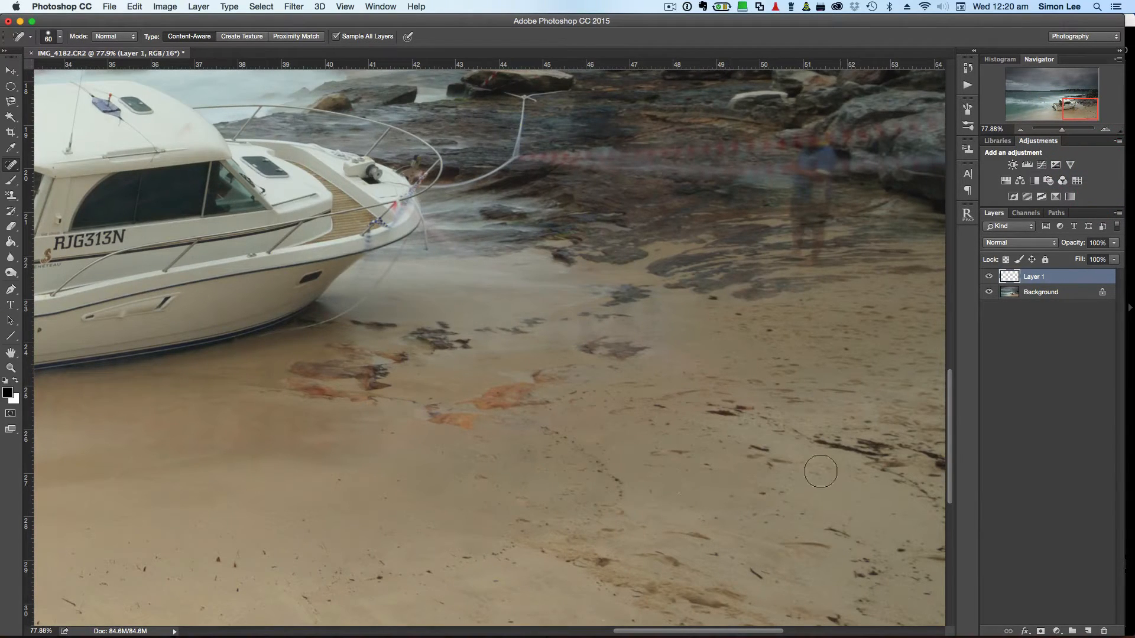
Heal the dark seaweed streaks near the right edge of the beach and compare with the retouching layer hidden.
mouse_move(714, 413)
left_mouse_down()
mouse_move(771, 411)
mouse_move(756, 412)
mouse_move(896, 456)
left_mouse_up()
mouse_move(859, 422)
left_mouse_down()
mouse_move(977, 479)
mouse_move(871, 454)
mouse_move(953, 514)
left_mouse_up()
mouse_move(881, 449)
left_mouse_down()
mouse_move(987, 470)
mouse_move(942, 476)
left_mouse_up()
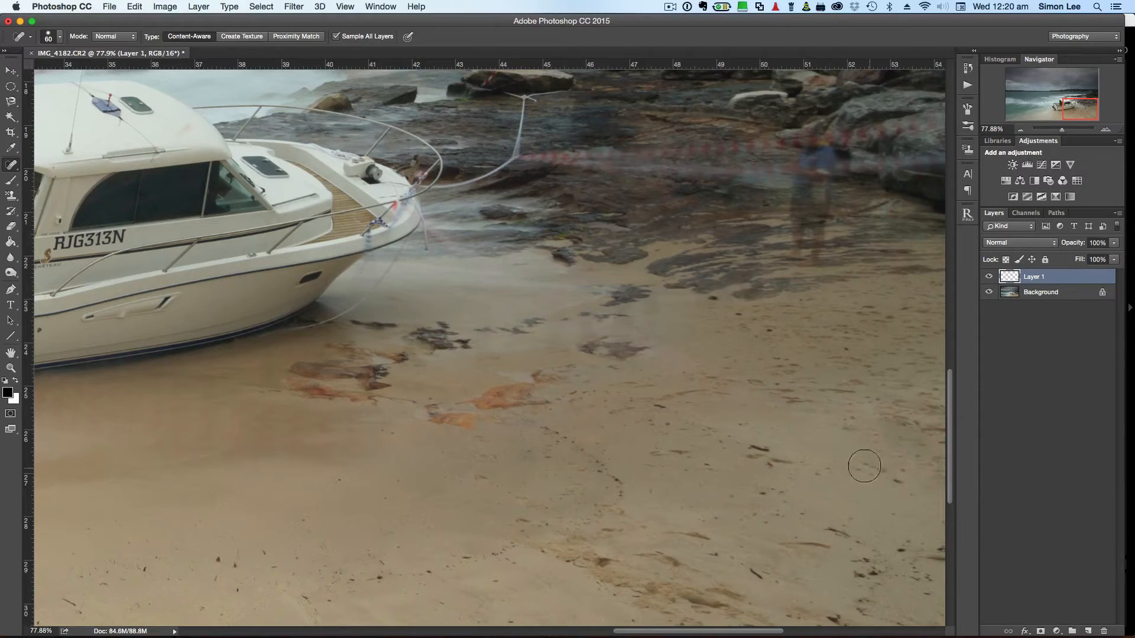
left_click_drag(861, 461, 945, 499)
left_click(989, 277)
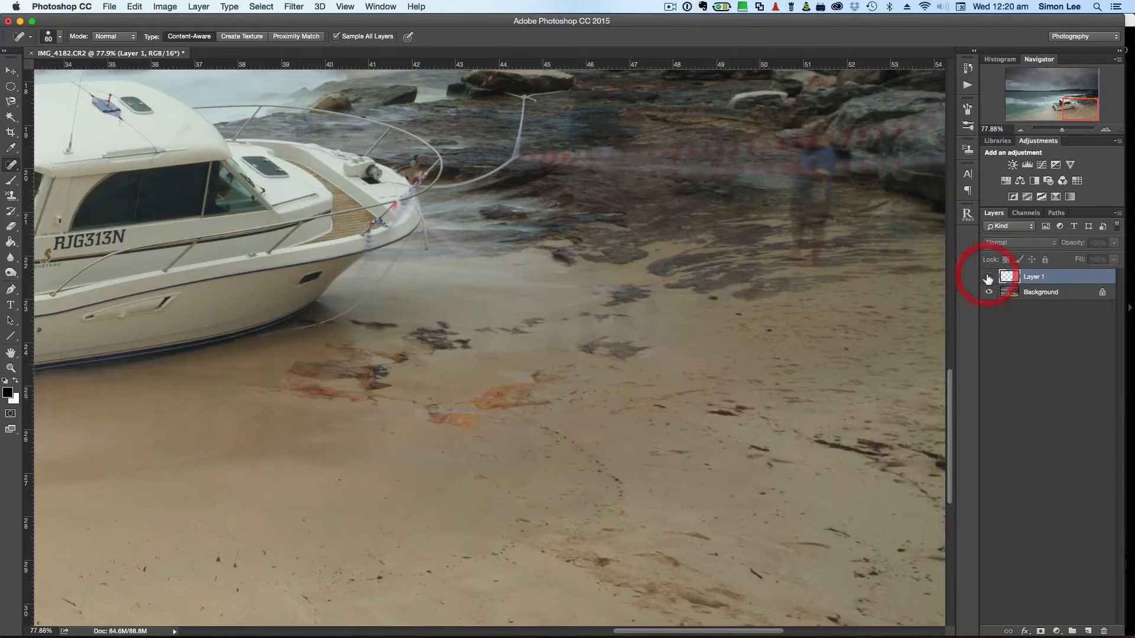
left_click(989, 276)
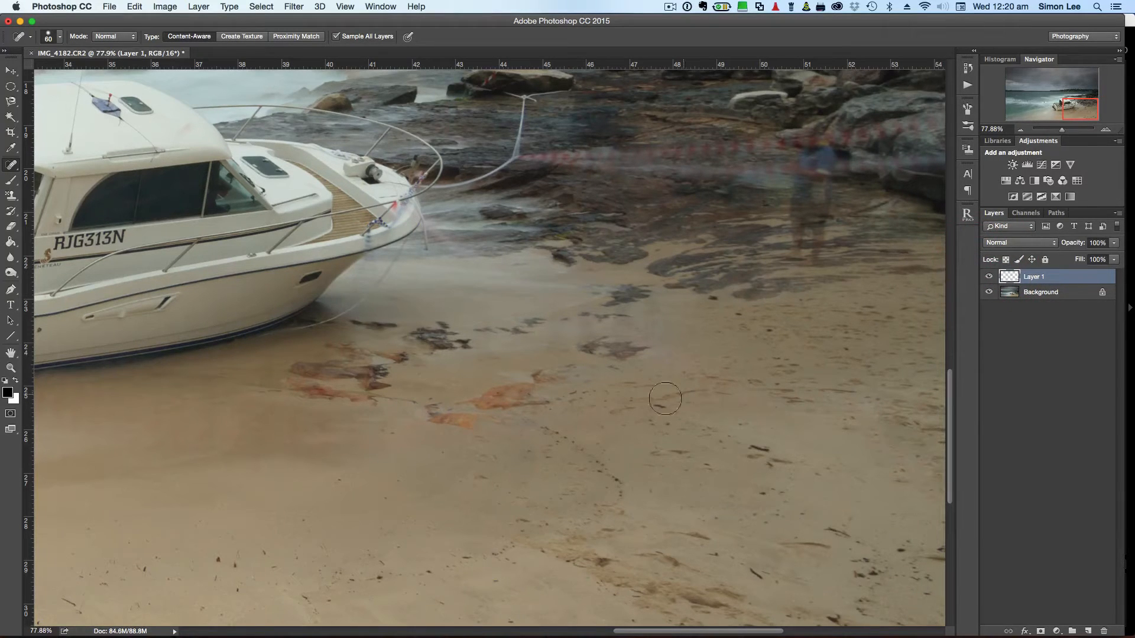
Heal the dark debris marks on the sand down to the photo's lower-right corner using content-aware spot healing.
left_click_drag(652, 408, 680, 413)
left_click(757, 453)
left_click_drag(755, 574, 779, 587)
left_click_drag(781, 541, 913, 550)
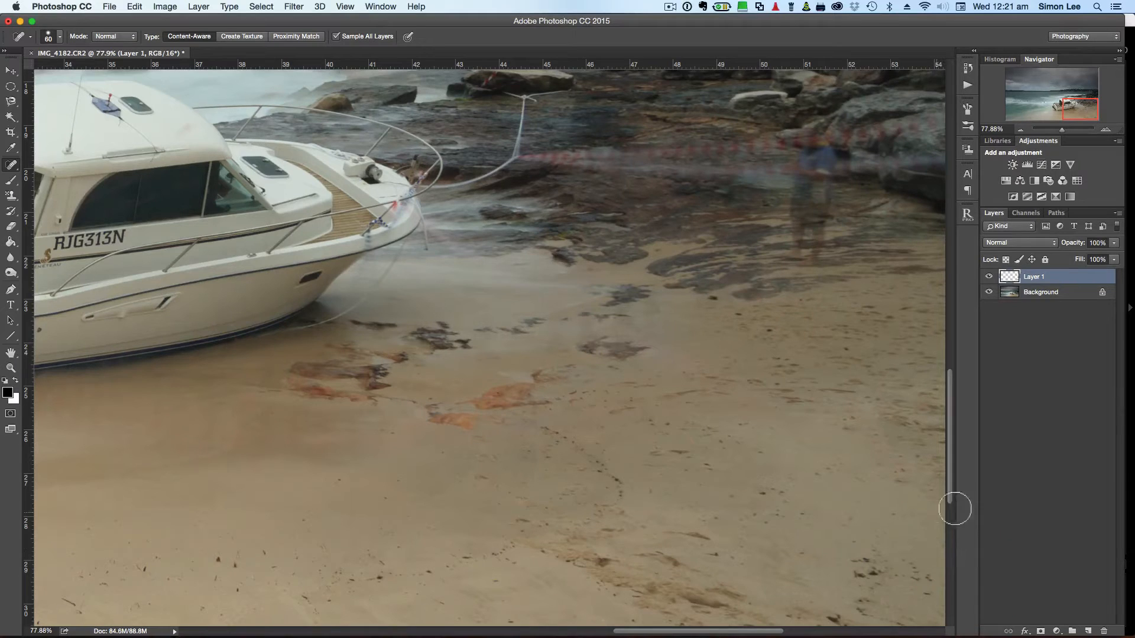
left_click_drag(950, 498, 949, 511)
left_click(846, 578)
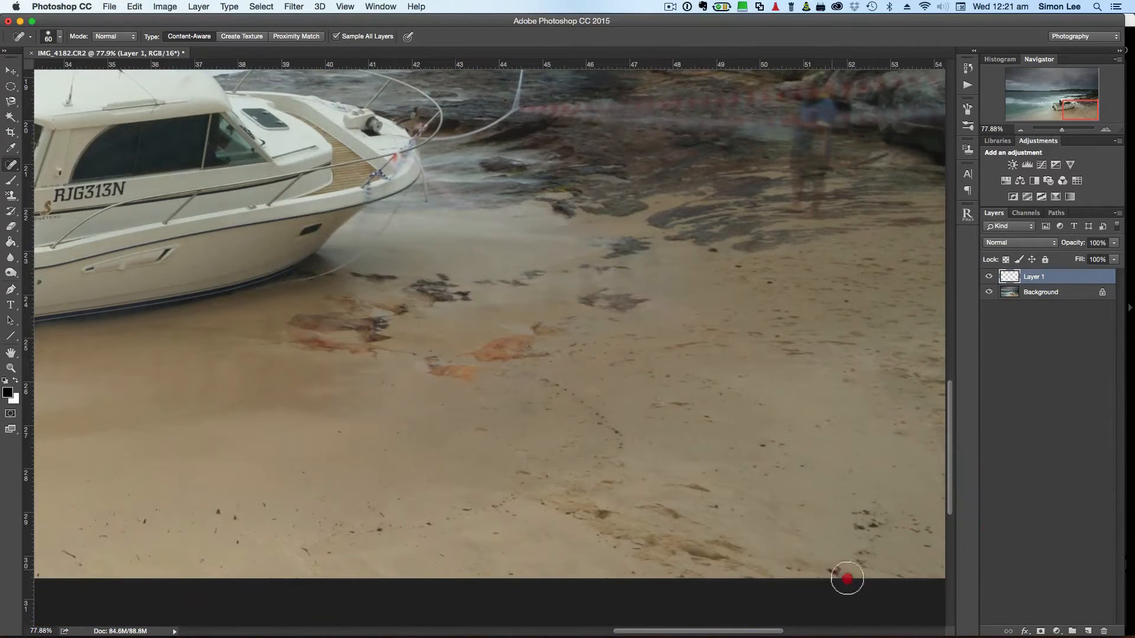
mouse_move(857, 515)
left_mouse_down()
mouse_move(907, 528)
mouse_move(882, 529)
mouse_move(908, 514)
mouse_move(925, 540)
left_mouse_up()
left_click_drag(839, 545, 898, 567)
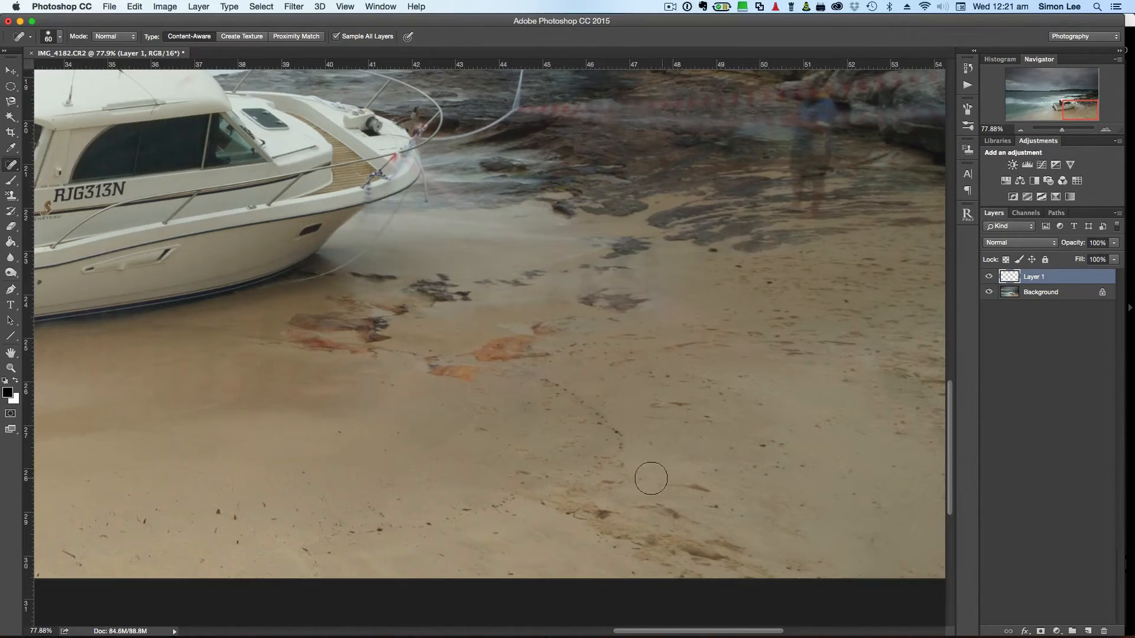
Heal the large brown, rough sand patch along the photo's bottom edge, going over its remaining traces.
mouse_move(650, 478)
left_mouse_down()
mouse_move(719, 497)
mouse_move(698, 522)
left_mouse_up()
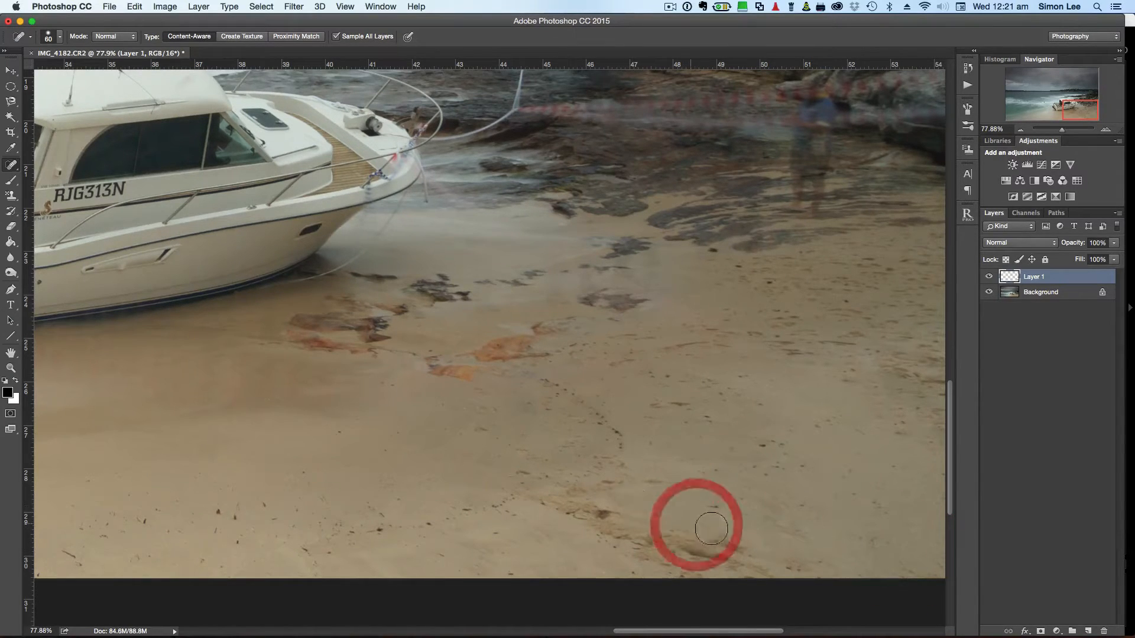
mouse_move(580, 493)
left_mouse_down()
mouse_move(672, 542)
mouse_move(571, 509)
mouse_move(657, 541)
mouse_move(732, 542)
mouse_move(776, 563)
left_mouse_up()
left_click(630, 528)
left_click_drag(680, 537, 777, 569)
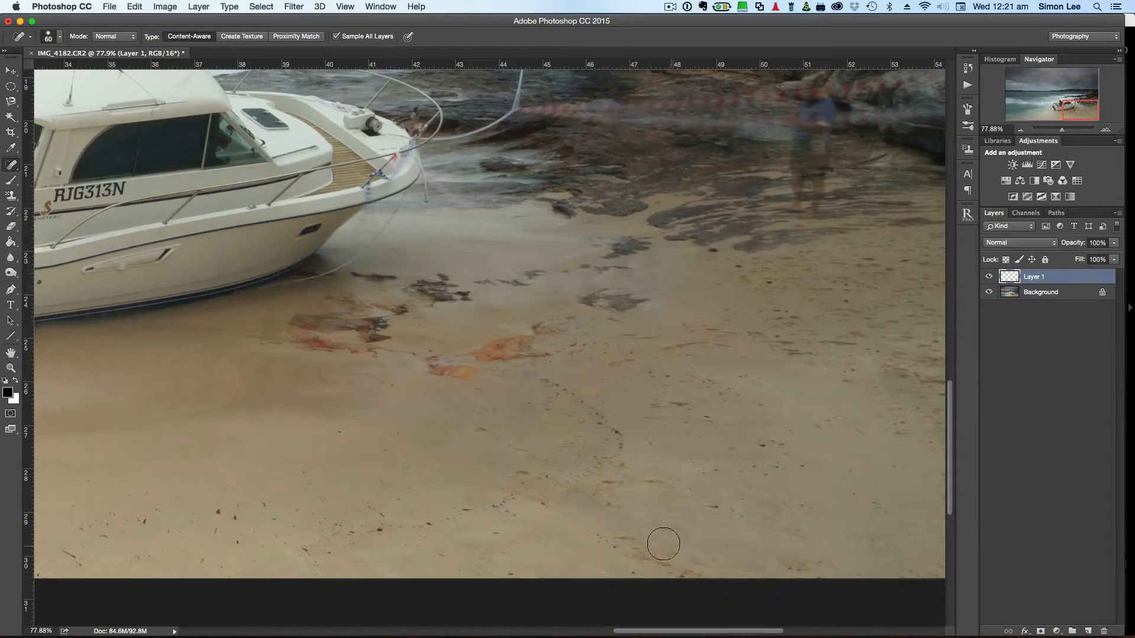
left_click_drag(621, 538, 716, 579)
mouse_move(607, 531)
left_mouse_down()
mouse_move(674, 544)
mouse_move(639, 552)
mouse_move(651, 565)
mouse_move(630, 533)
mouse_move(686, 553)
left_mouse_up()
left_click_drag(741, 516, 693, 489)
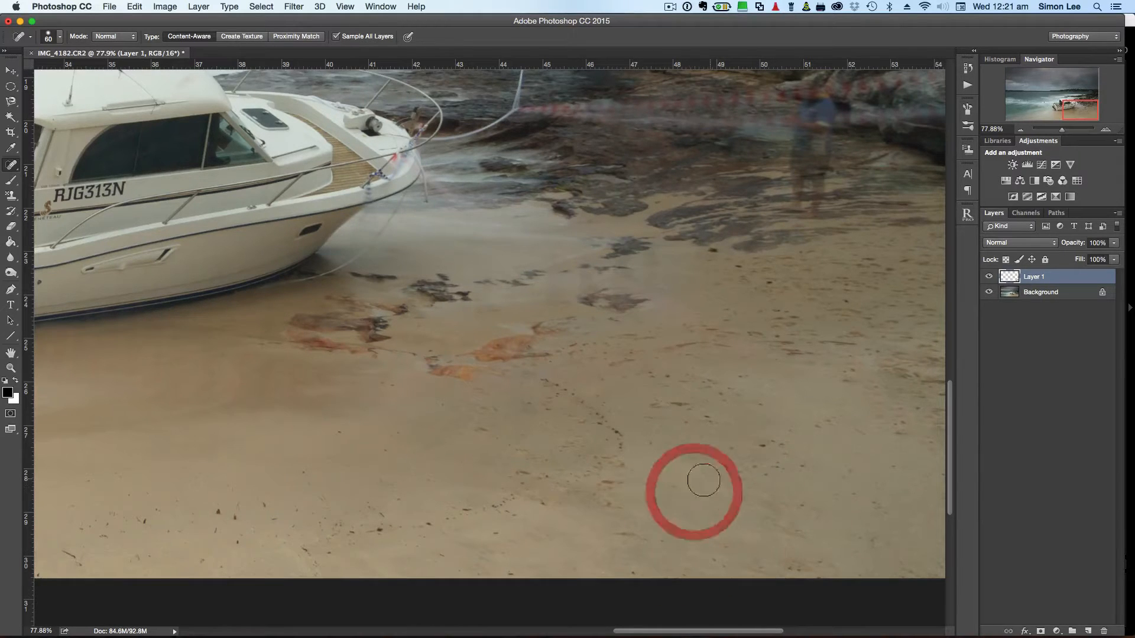
Clean up the leftover marks around the healed brown patch and along the bottom edge, finishing with a size 40 brush.
left_click_drag(620, 481, 582, 476)
left_click_drag(654, 543, 616, 531)
left_click_drag(588, 494, 553, 478)
mouse_move(474, 431)
left_mouse_down()
mouse_move(545, 481)
mouse_move(571, 488)
left_mouse_up()
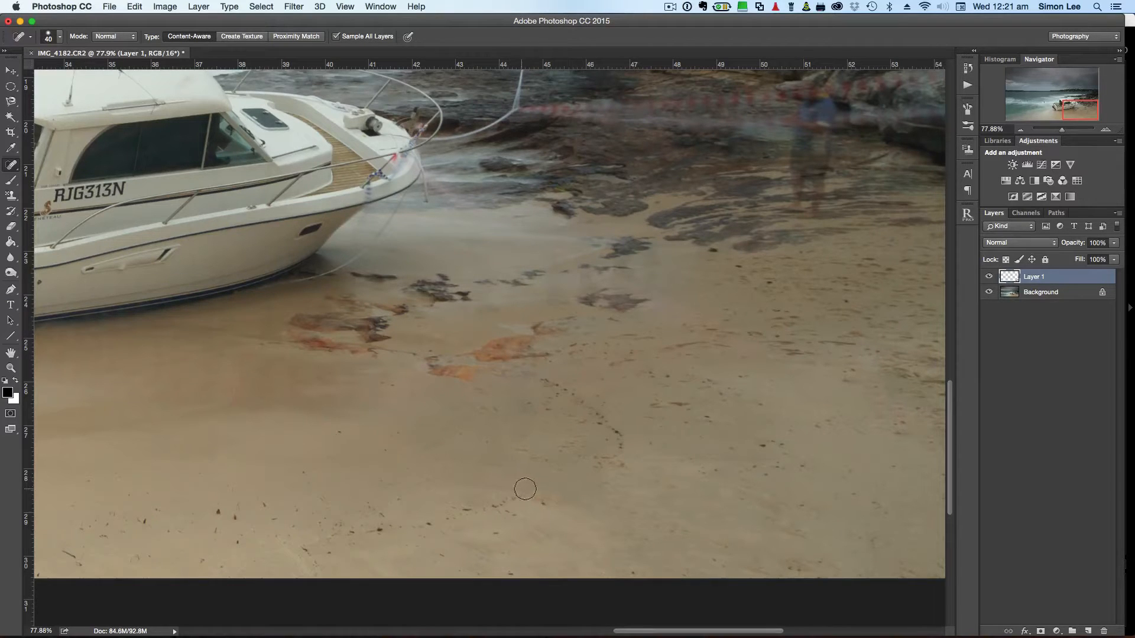
mouse_move(525, 489)
left_mouse_down()
mouse_move(446, 513)
mouse_move(519, 519)
mouse_move(522, 493)
mouse_move(557, 510)
mouse_move(496, 530)
mouse_move(527, 540)
mouse_move(513, 573)
left_mouse_up()
left_click_drag(634, 572, 653, 572)
left_click_drag(718, 559, 733, 567)
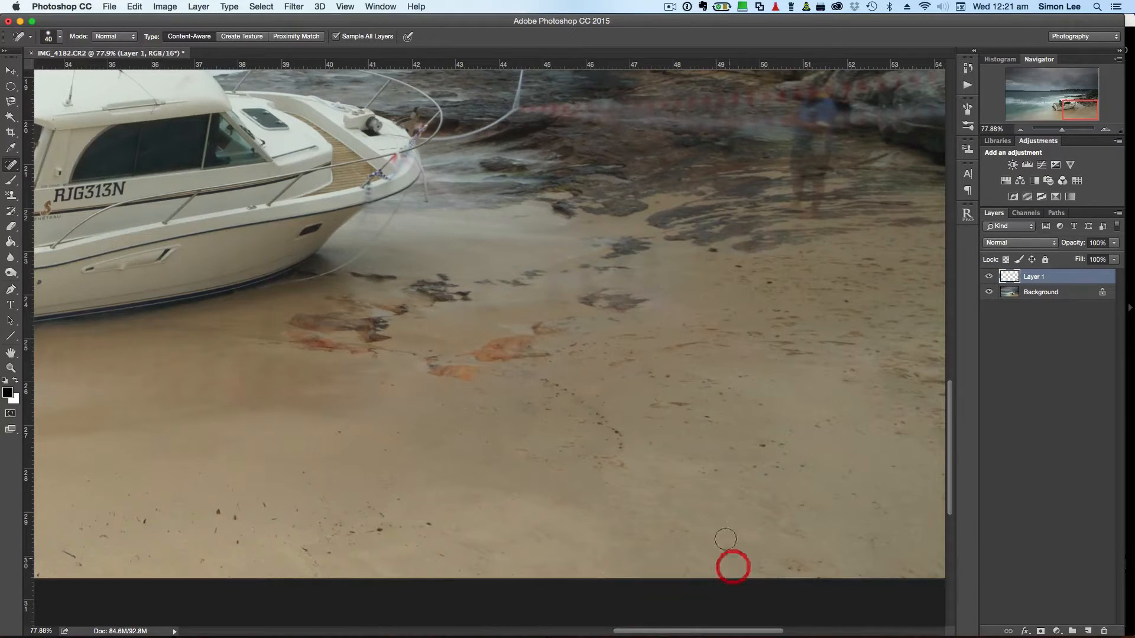
Heal the curved trail of small dark specks on the sand below the orange rocks and the marks beside it.
left_click_drag(542, 377, 591, 408)
left_click(548, 392)
left_click(563, 385)
left_click(537, 412)
left_click(621, 439)
mouse_move(594, 418)
left_mouse_down()
mouse_move(629, 444)
mouse_move(596, 457)
mouse_move(627, 466)
mouse_move(598, 458)
left_mouse_up()
left_click(601, 459)
left_click_drag(657, 376, 659, 379)
mouse_move(649, 398)
left_mouse_down()
mouse_move(695, 403)
mouse_move(677, 410)
mouse_move(689, 416)
mouse_move(723, 395)
mouse_move(696, 397)
left_mouse_up()
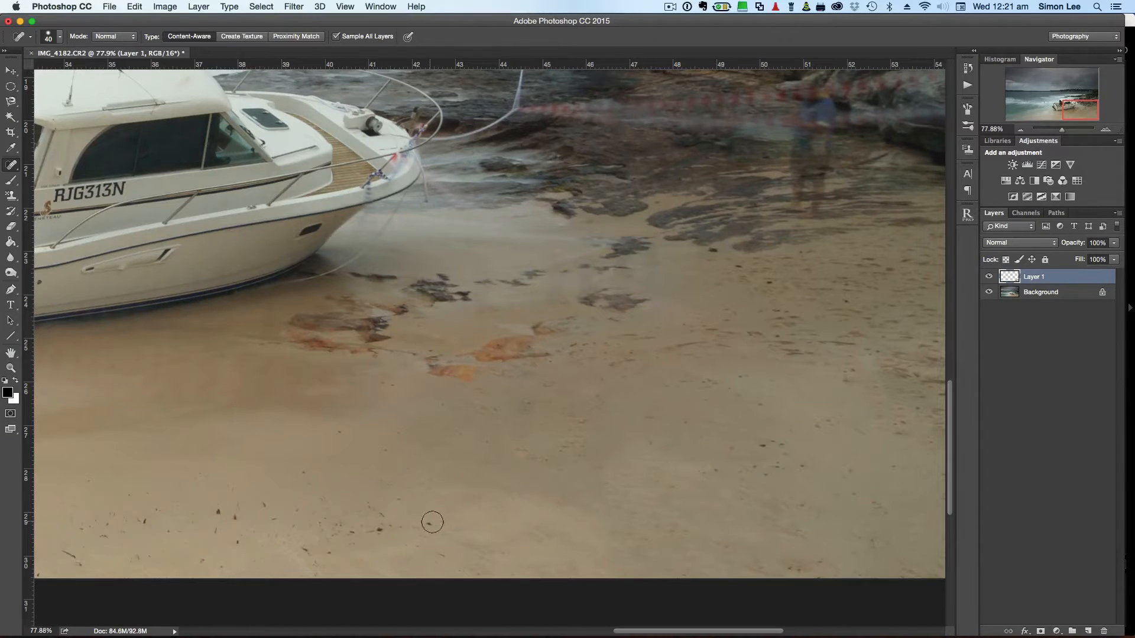
Heal the row of dark specks on the lower sand in front of the boat, working toward the left.
mouse_move(431, 524)
left_mouse_down()
mouse_move(364, 532)
mouse_move(358, 518)
mouse_move(321, 533)
left_mouse_up()
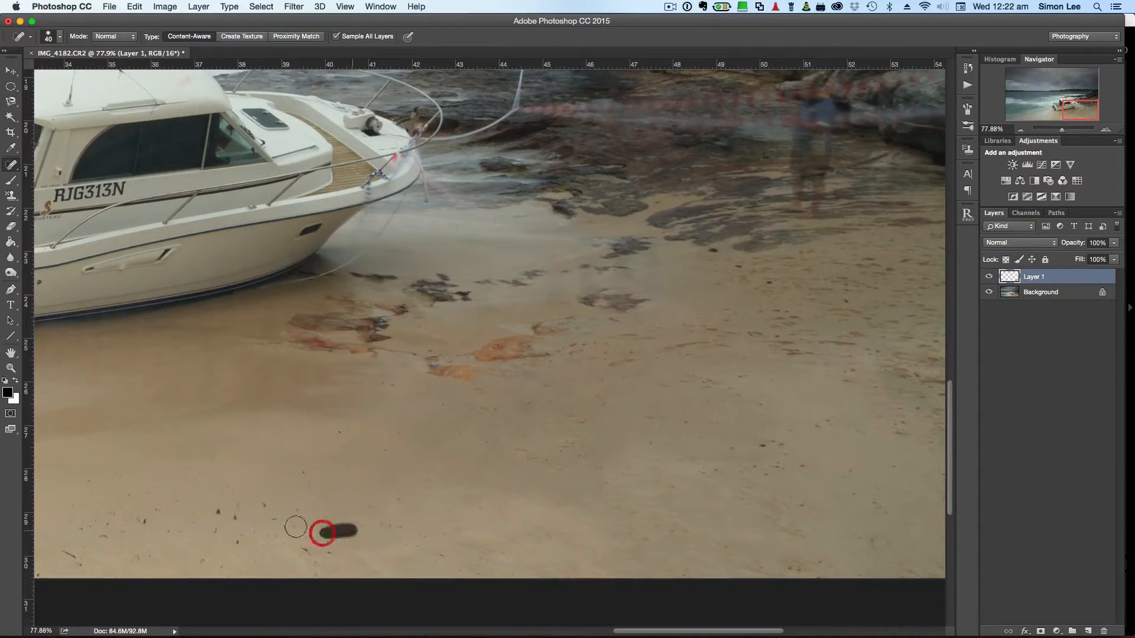
left_click_drag(218, 510, 269, 511)
left_click(227, 550)
left_click(195, 541)
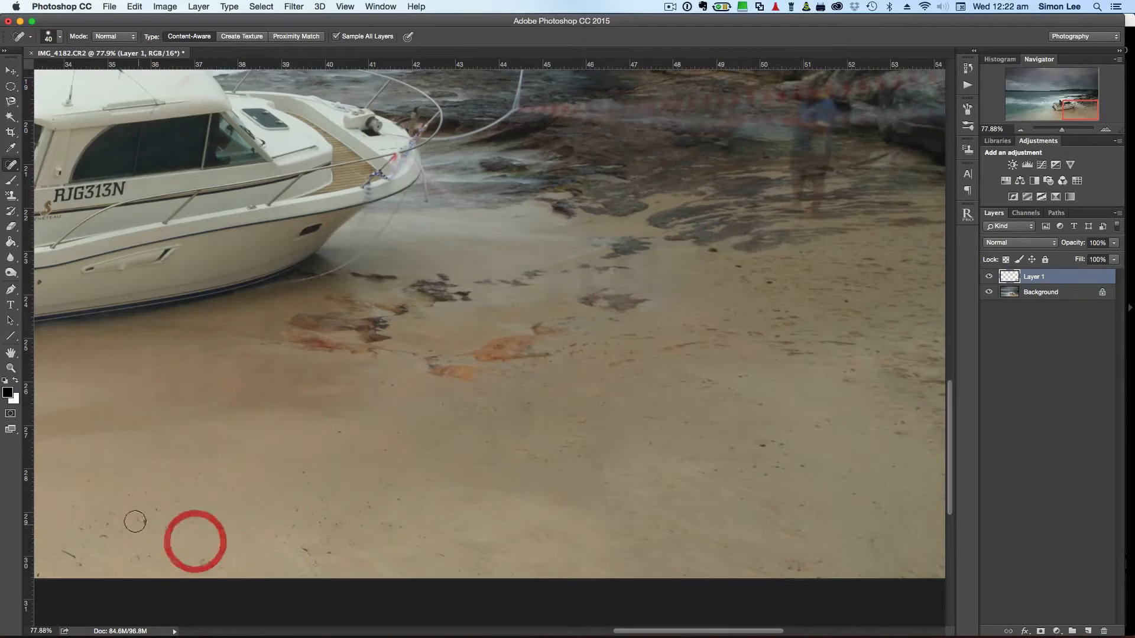
left_click_drag(134, 527, 158, 516)
left_click_drag(86, 531, 101, 539)
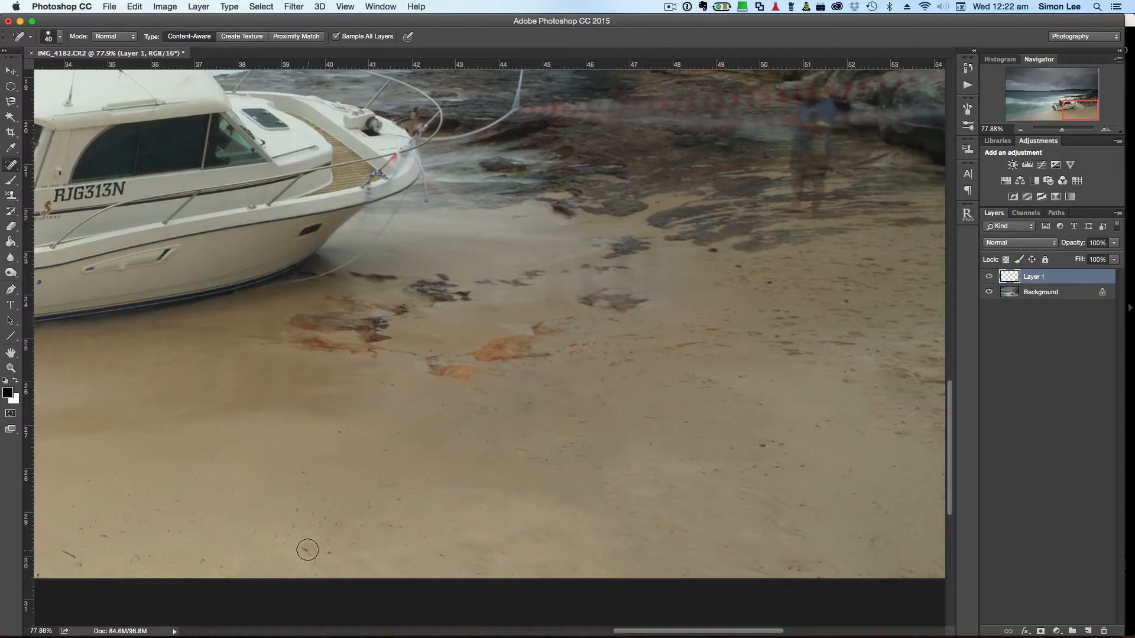
Heal the remaining isolated specks on the sand between the boat's bow and the photo's bottom edge.
left_click_drag(335, 562, 334, 520)
left_click(284, 522)
mouse_move(346, 525)
left_mouse_down()
mouse_move(378, 529)
mouse_move(367, 504)
mouse_move(387, 526)
mouse_move(414, 499)
left_mouse_up()
left_click_drag(388, 451, 404, 454)
left_click_drag(302, 471, 353, 474)
Heal the small dark spots and streaks on the right side of the beach, from the rocks down to the open sand.
left_click_drag(956, 436, 958, 424)
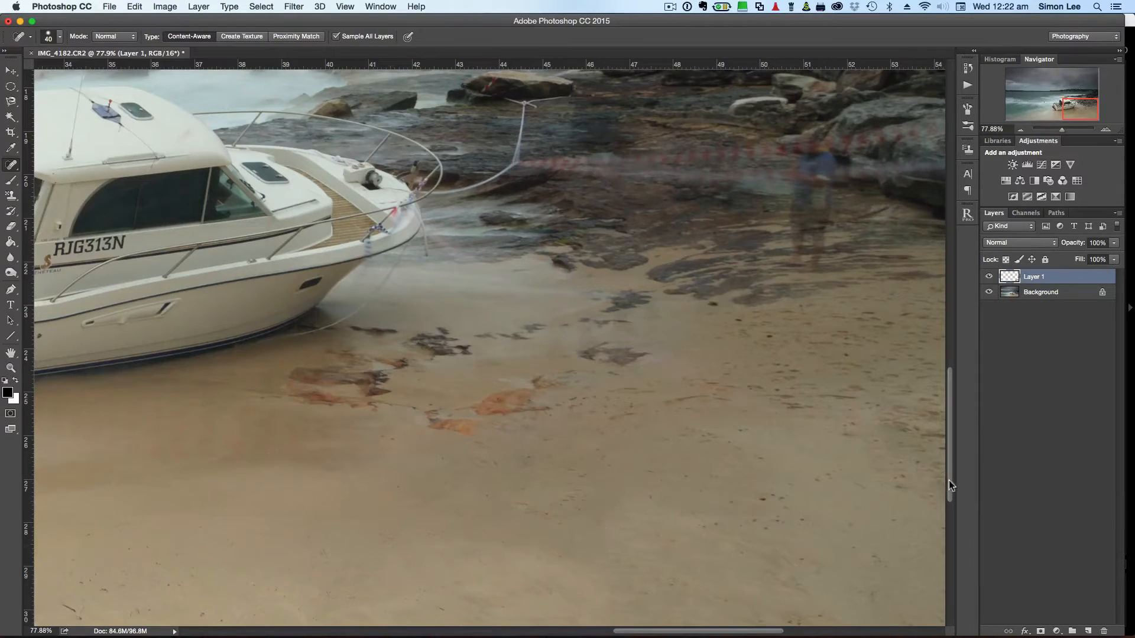
scroll(950, 486, "down", 3)
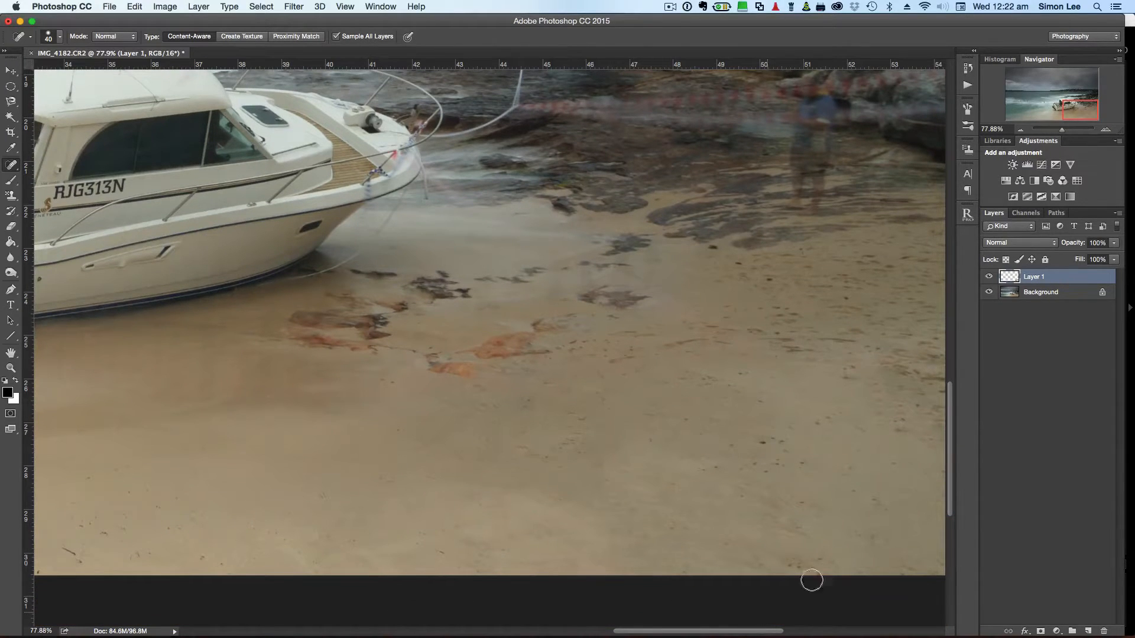
mouse_move(762, 443)
left_mouse_down()
mouse_move(792, 447)
mouse_move(754, 463)
mouse_move(816, 467)
left_mouse_up()
left_click_drag(759, 470, 778, 474)
mouse_move(707, 466)
left_mouse_down()
mouse_move(729, 467)
mouse_move(736, 446)
mouse_move(703, 435)
left_mouse_up()
left_click_drag(716, 250, 773, 281)
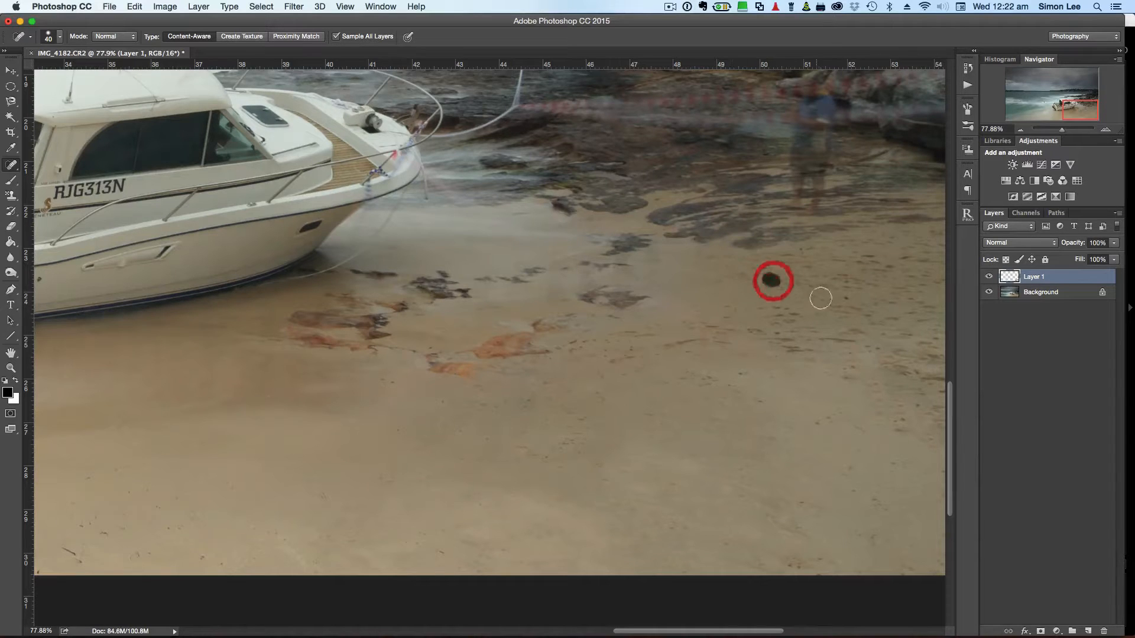
mouse_move(825, 337)
left_mouse_down()
mouse_move(876, 345)
mouse_move(797, 348)
left_mouse_up()
left_click(973, 387)
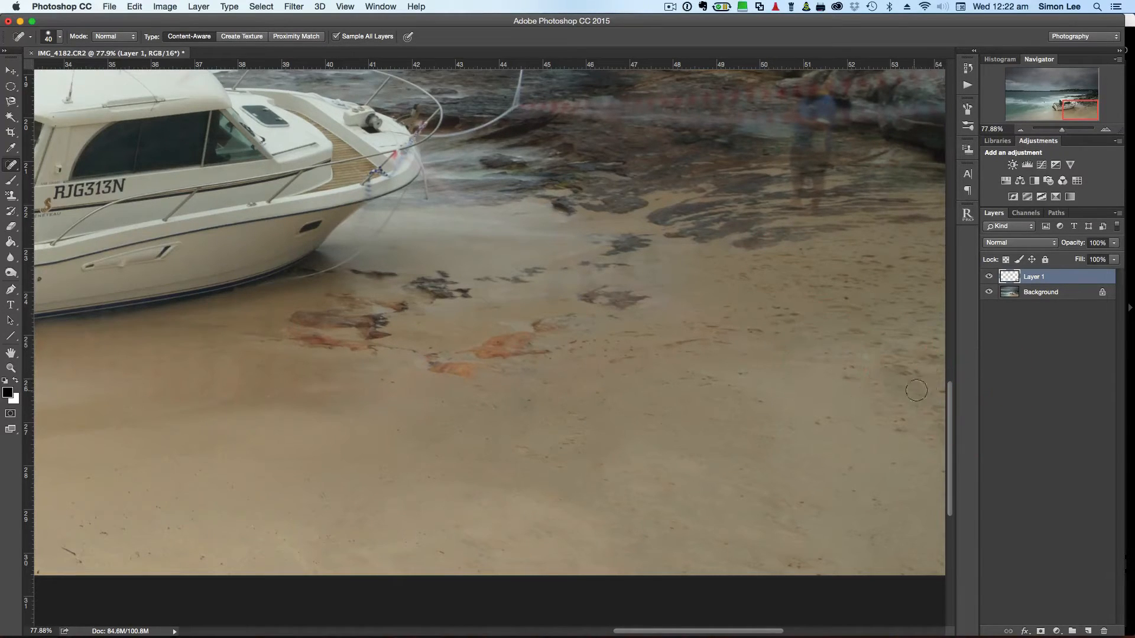
left_click_drag(900, 367, 937, 384)
left_click_drag(673, 344, 716, 338)
left_click_drag(617, 357, 644, 354)
Heal the twig and scattered specks on the sand below the boat's stern and hull.
left_click_drag(763, 633, 714, 632)
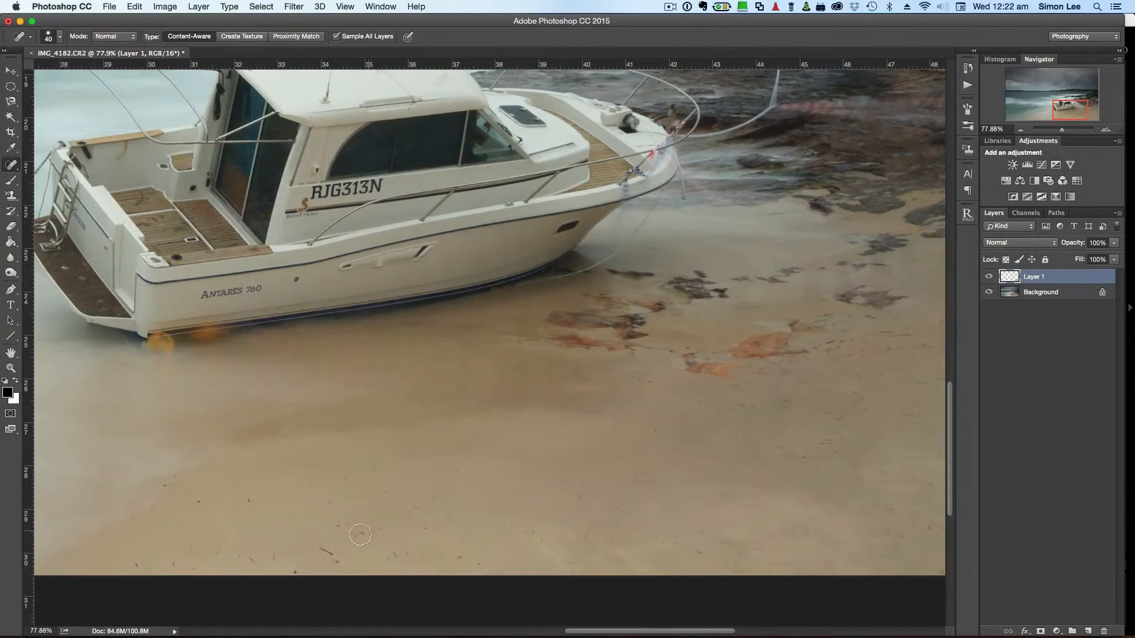
mouse_move(320, 551)
left_mouse_down()
mouse_move(343, 561)
mouse_move(289, 577)
mouse_move(269, 561)
left_mouse_up()
left_click(185, 537)
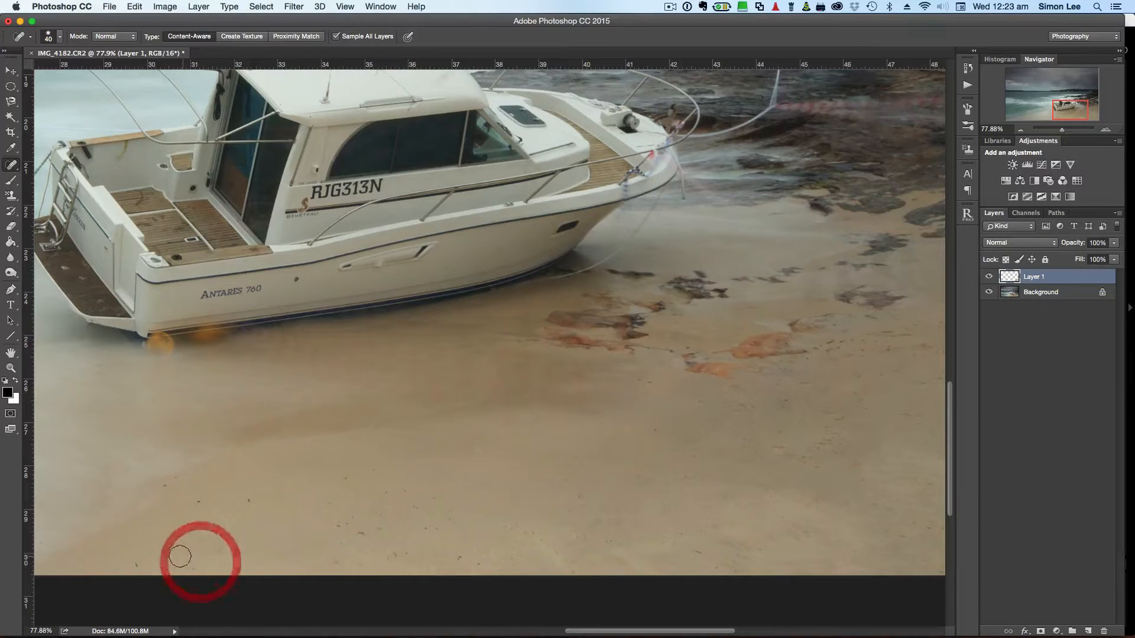
left_click_drag(136, 562, 146, 572)
left_click(194, 570)
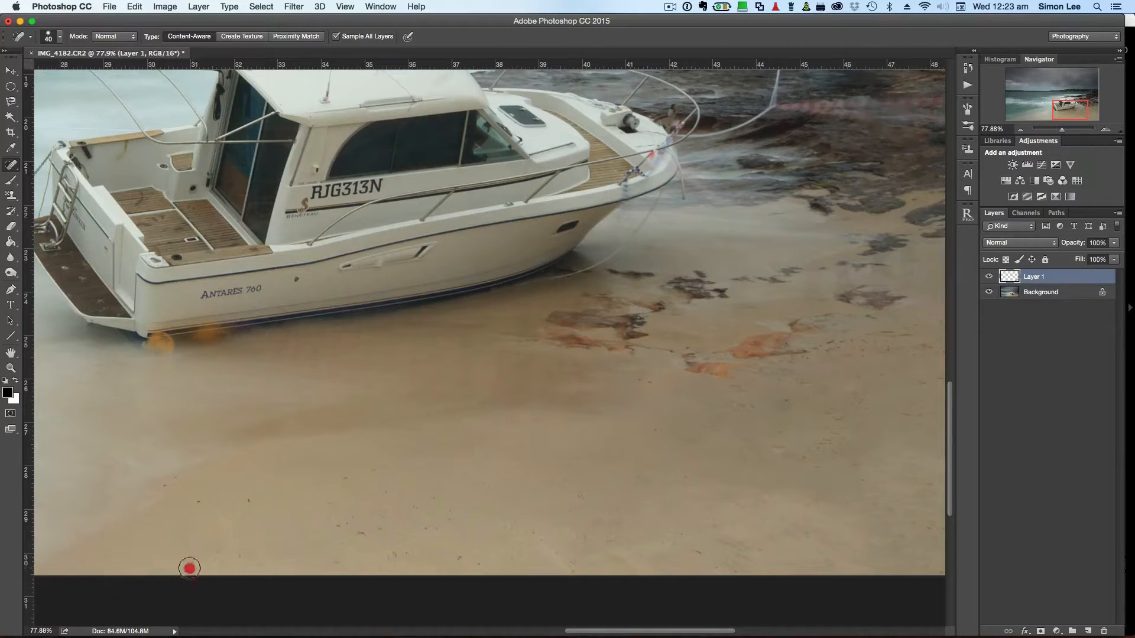
left_click(198, 505)
left_click(165, 484)
left_click(247, 501)
mouse_move(336, 526)
left_mouse_down()
mouse_move(379, 536)
mouse_move(473, 527)
left_mouse_up()
left_click(395, 555)
left_click(478, 560)
left_click(582, 502)
Fit the whole photo on screen and compare the beach with the retouching layer hidden and shown.
left_click(10, 369)
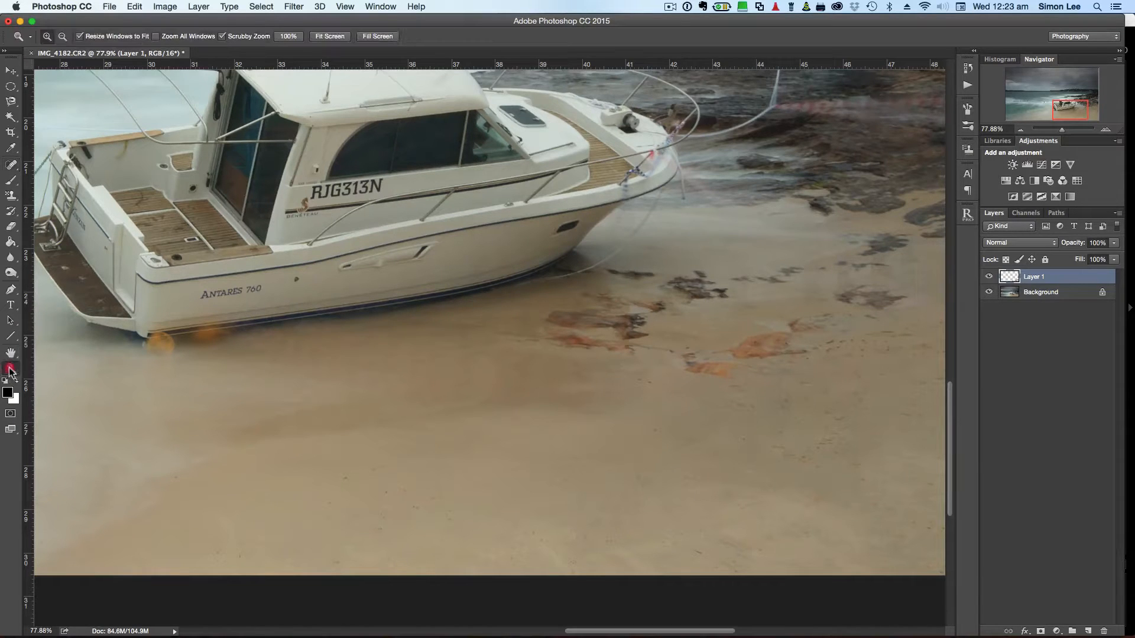
left_click(331, 37)
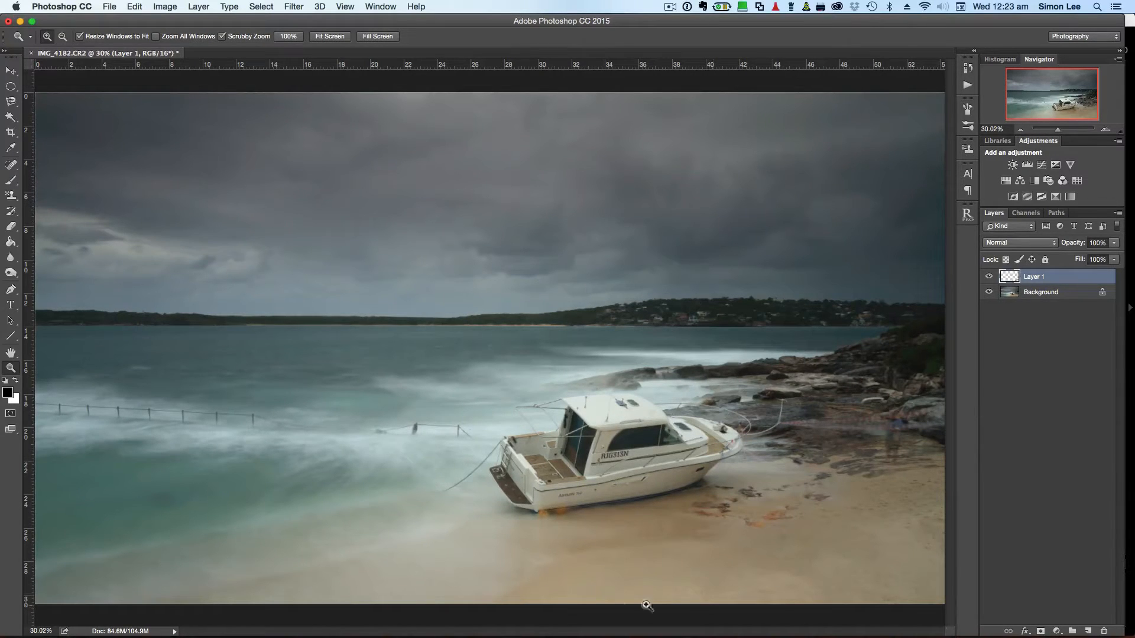
left_click(989, 277)
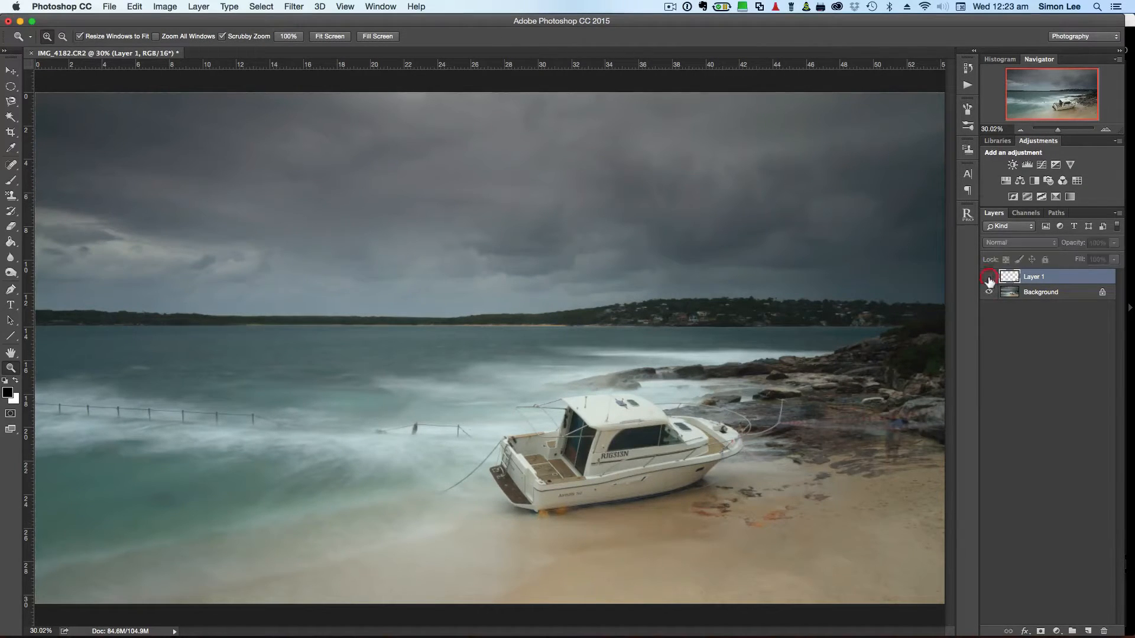
left_click(988, 279)
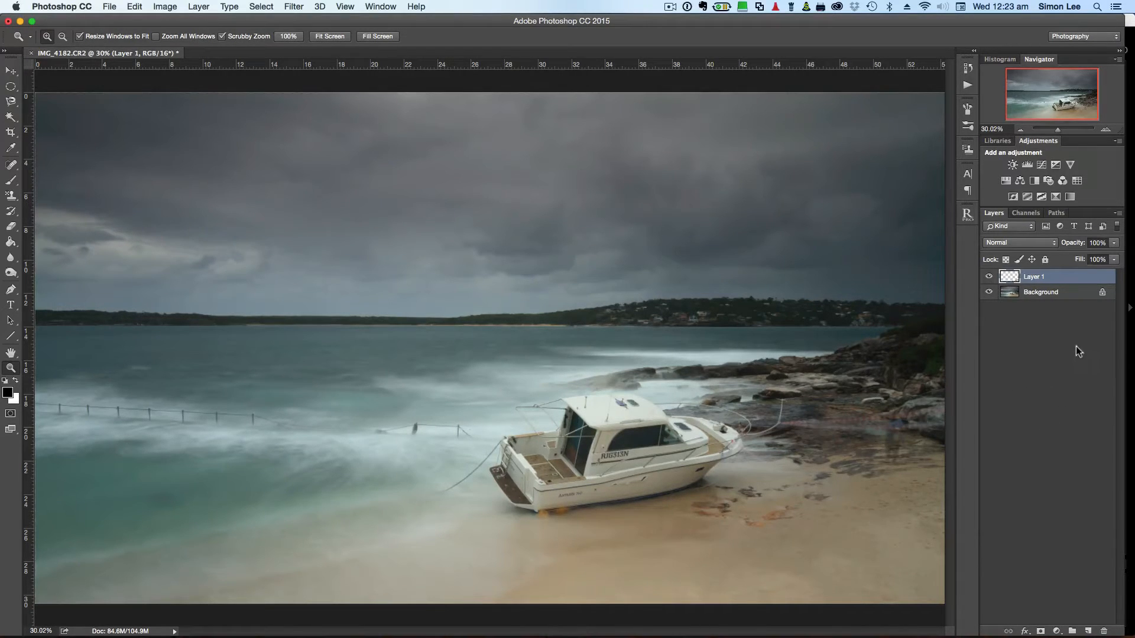
Try to group the retouching layer with the locked Background layer.
left_click(1050, 296, "shift")
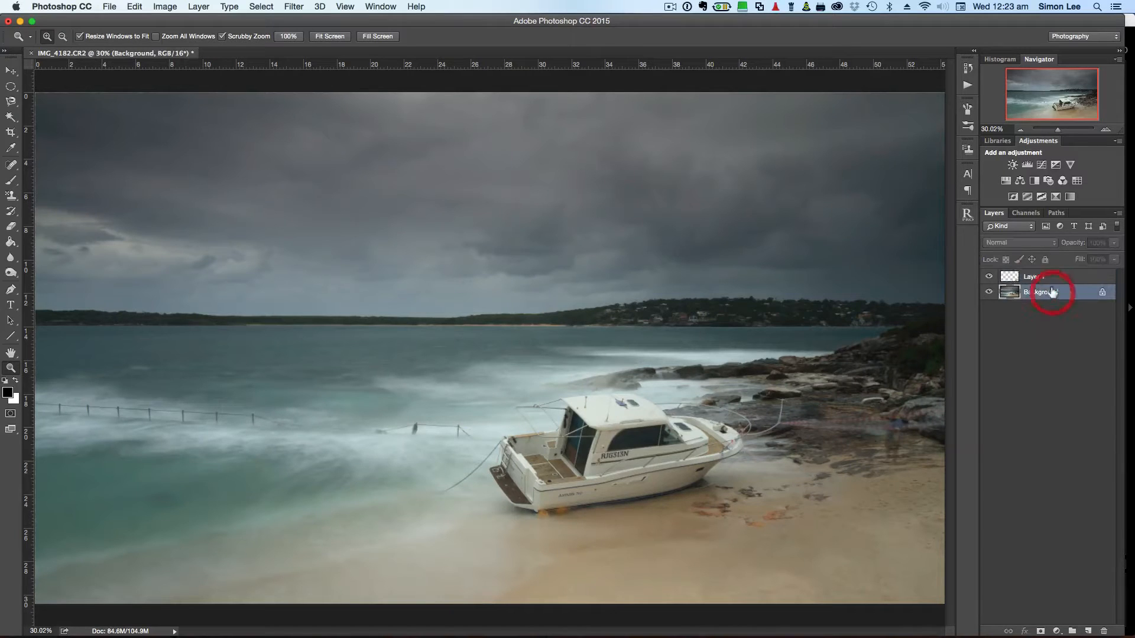
key("super+g")
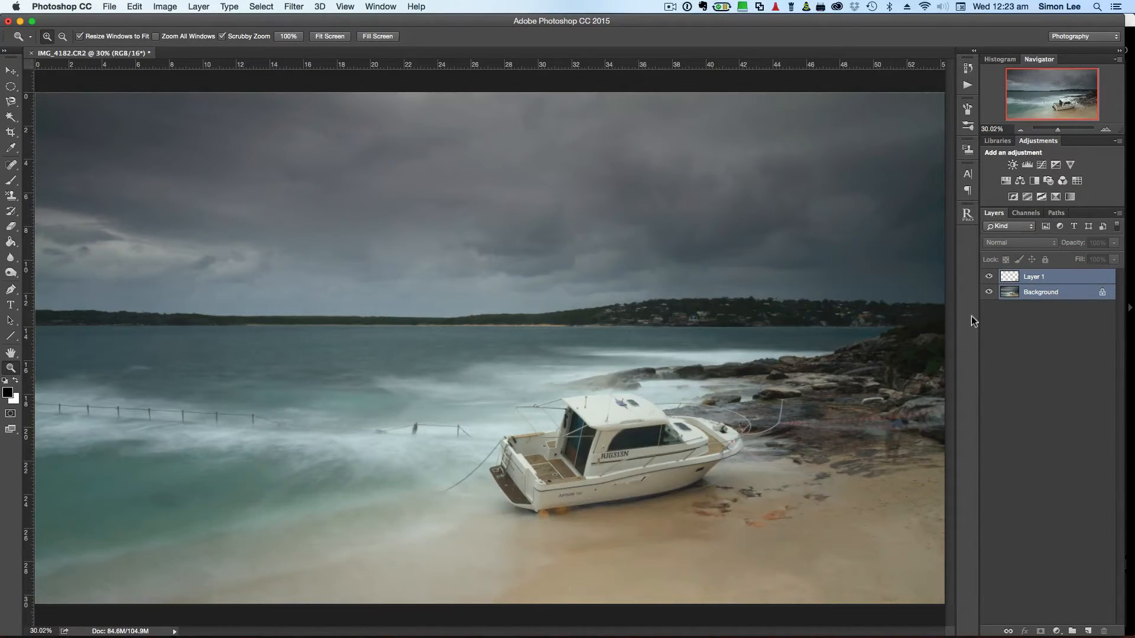
key("g")
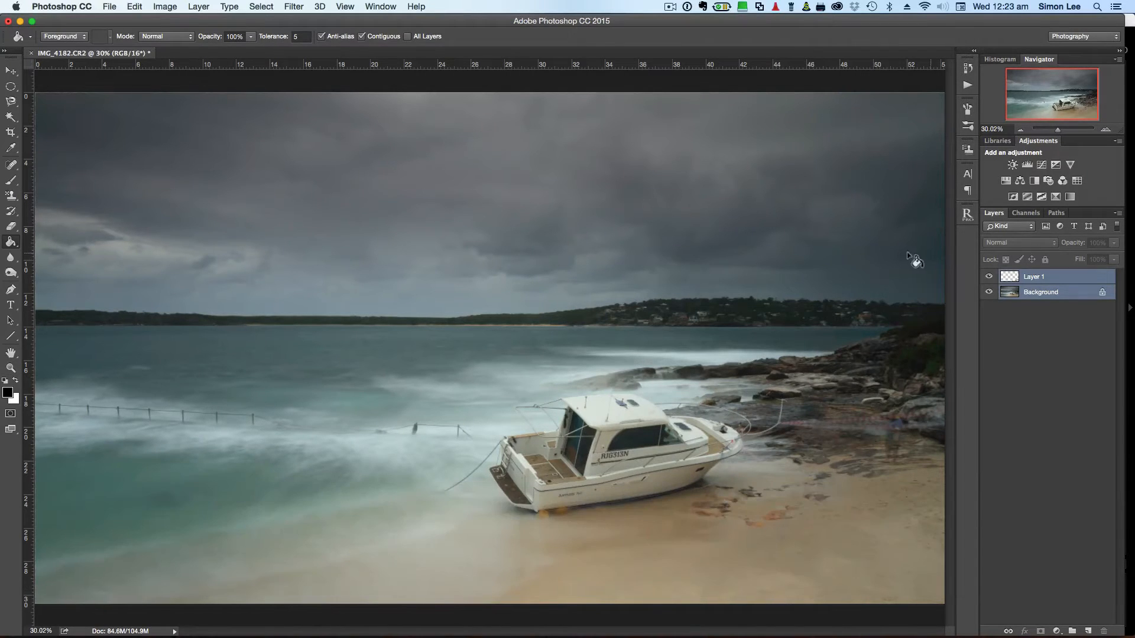
Convert the locked Background into a regular layer, accepting the default layer settings.
left_click(1046, 370)
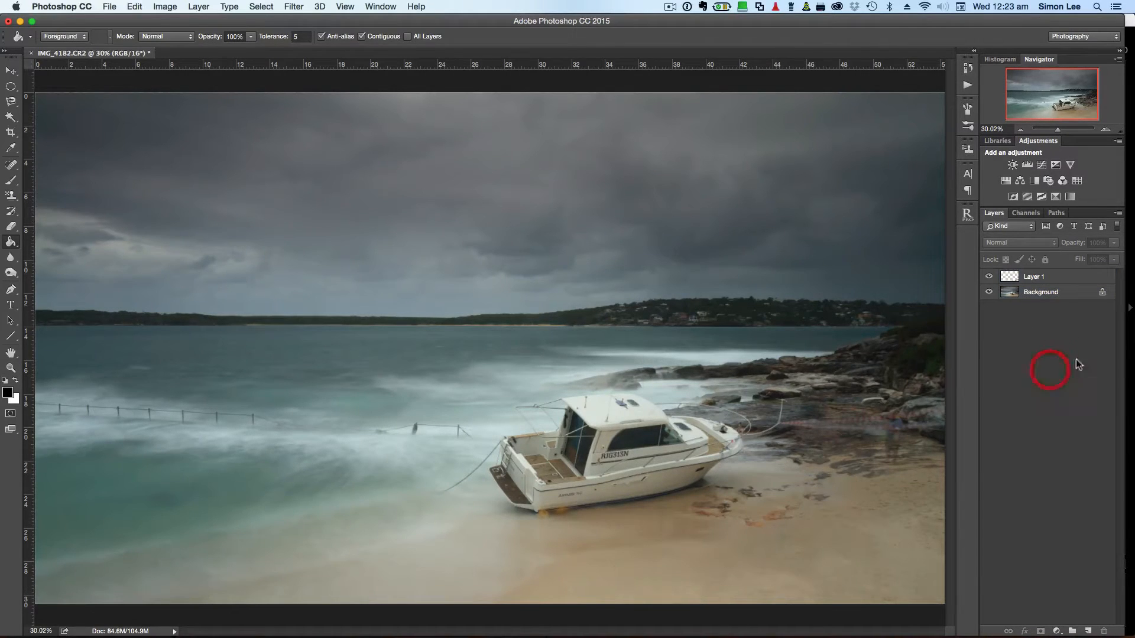
double_click(1047, 295)
left_click(674, 285)
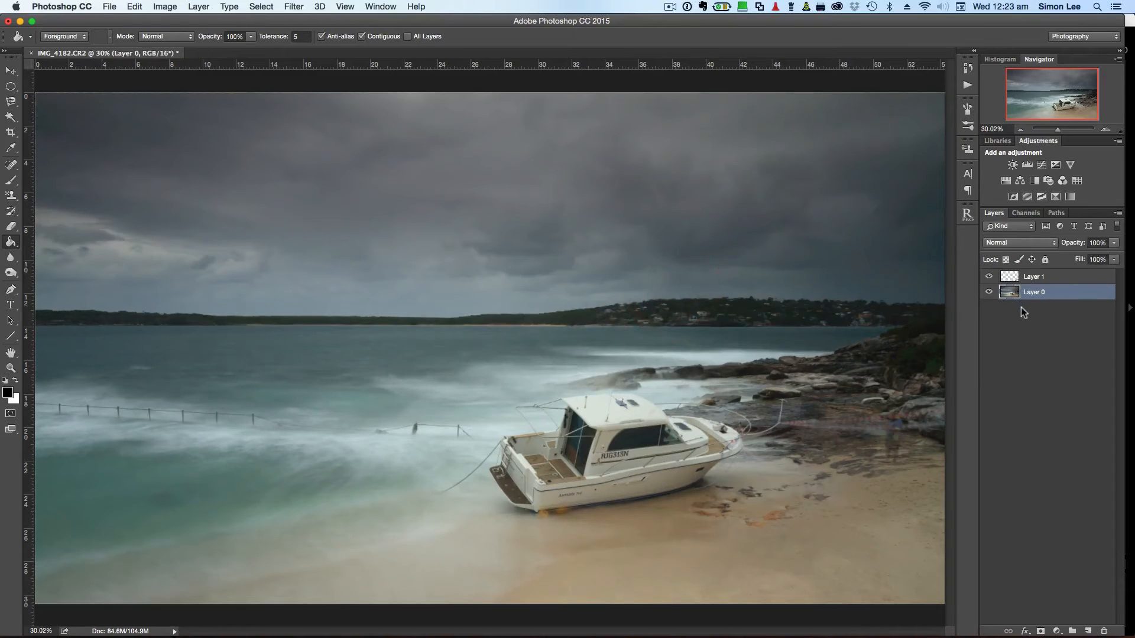
Group the retouching layer with the converted photo layer and name the group Cleaned.
left_click(1034, 277, "shift")
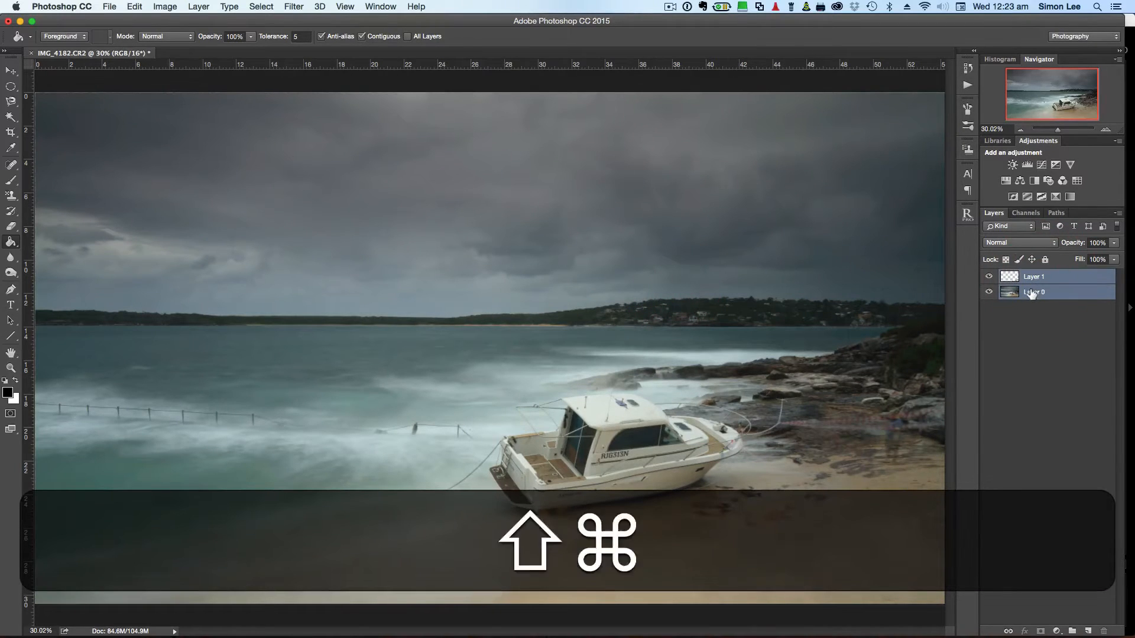
key("super+shift+g")
key("super+g")
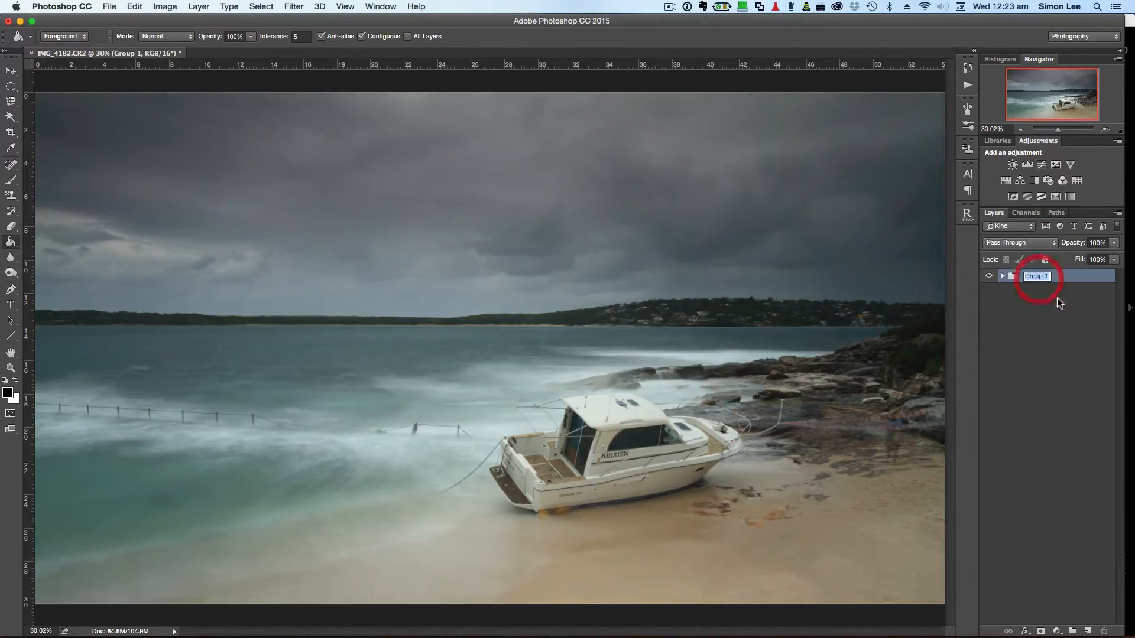
type("Clea")
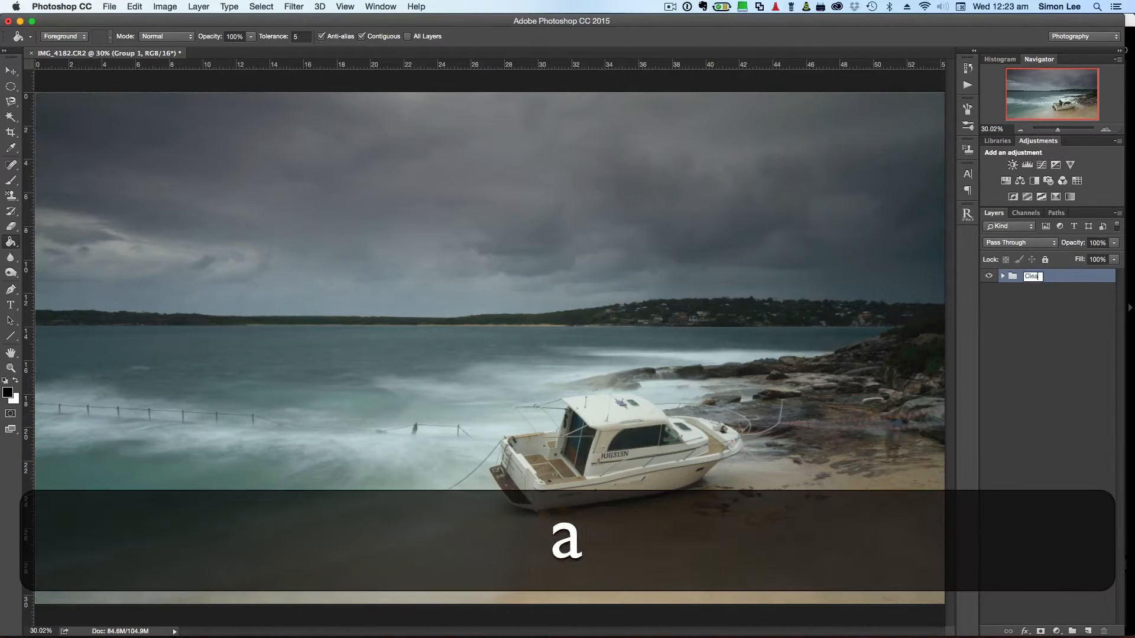
type("ned")
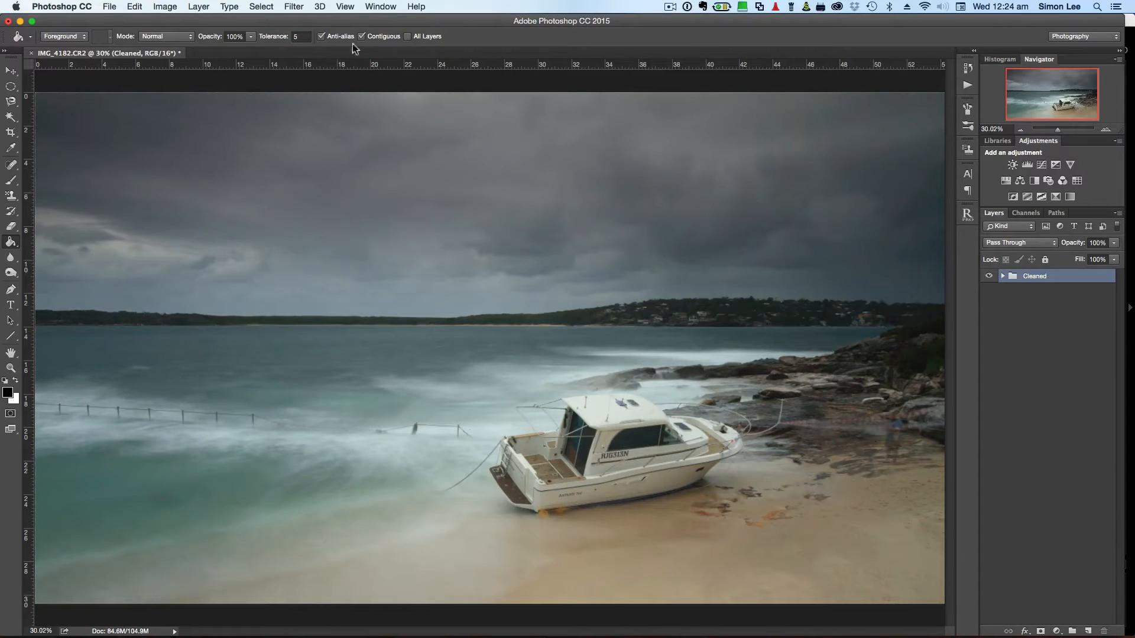
Inspect the clouds for noise at 100% magnification, and return to the whole photo fitted on screen.
left_click(11, 368)
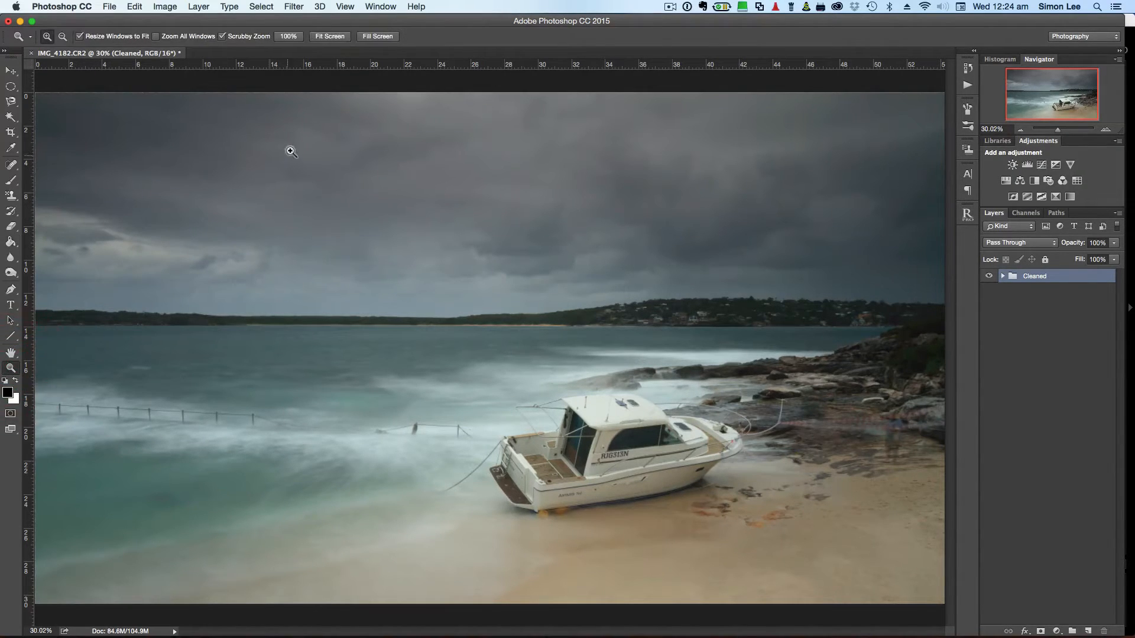
left_click(271, 170)
left_click(279, 177)
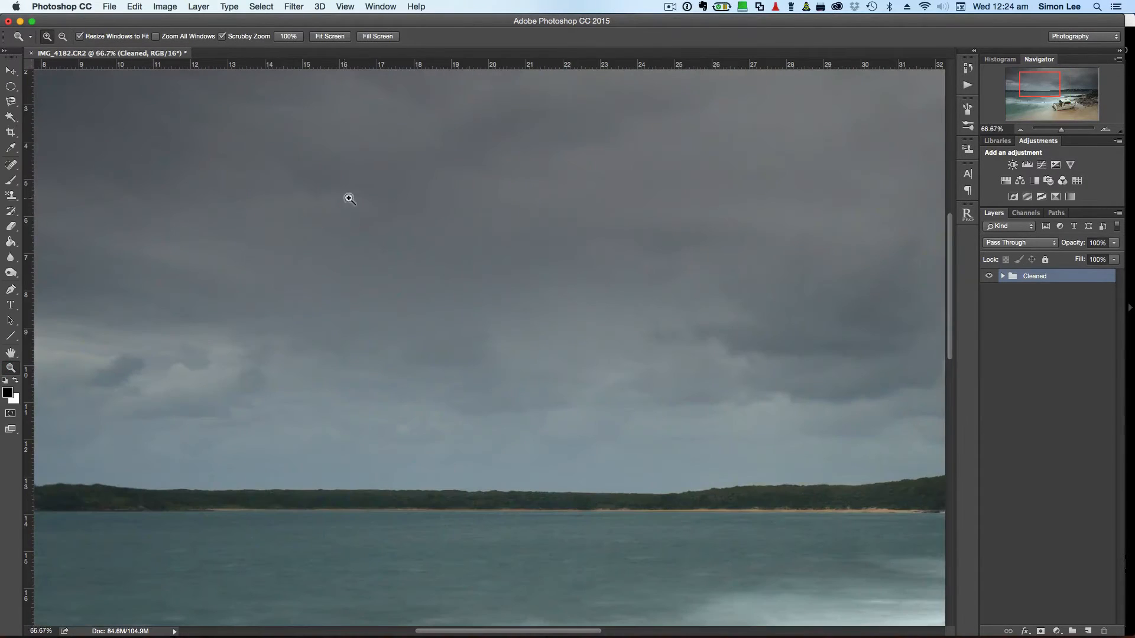
left_click(252, 188)
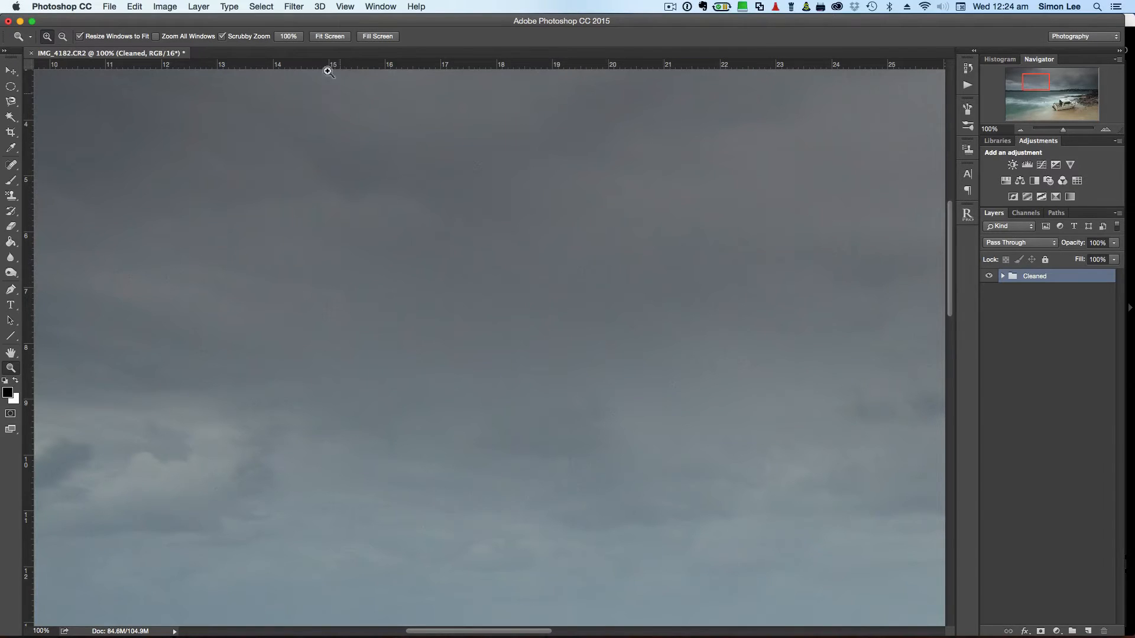
left_click(341, 38)
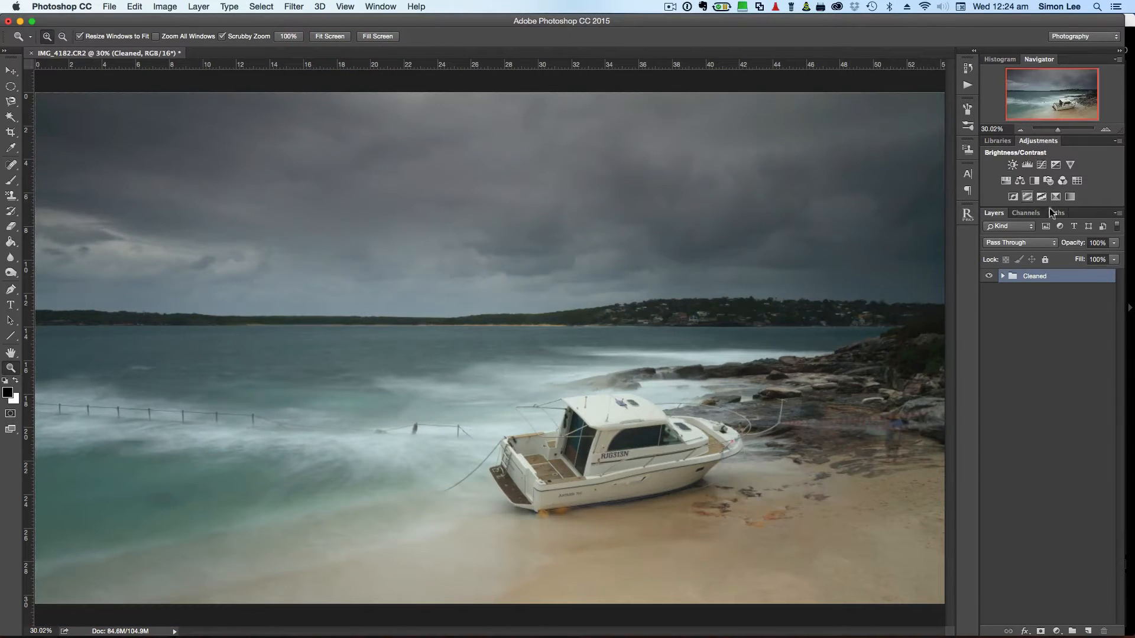
Stamp the visible layers into a new merged layer and place it above the collapsed Cleaned group.
left_click(1002, 277)
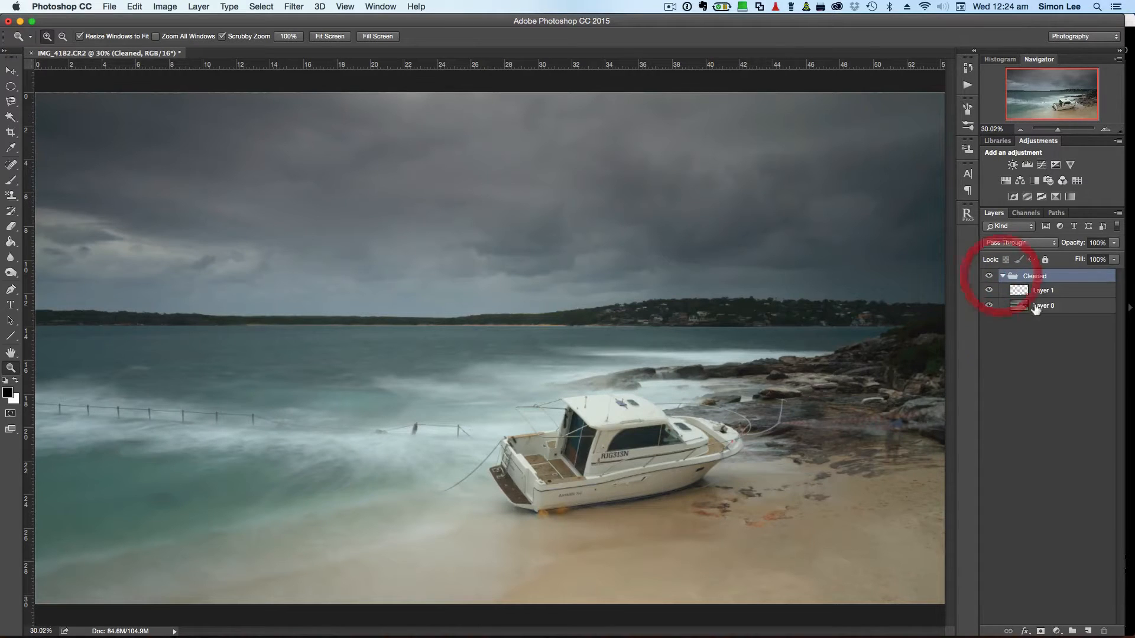
left_click(1042, 291)
left_click(1043, 306, "shift")
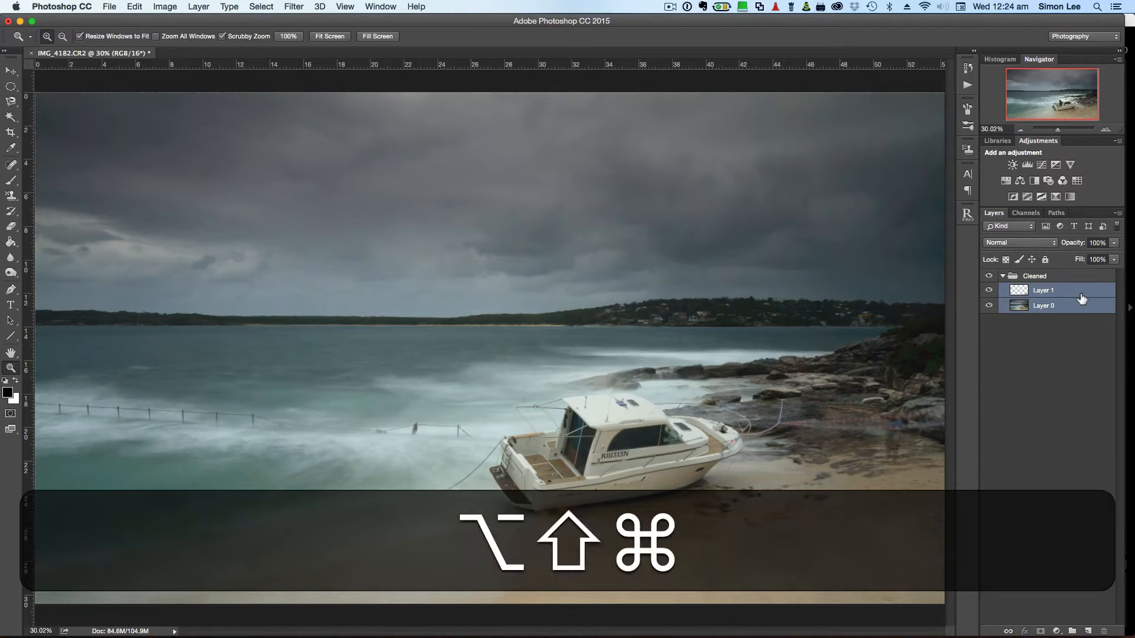
key("alt+shift+super+e")
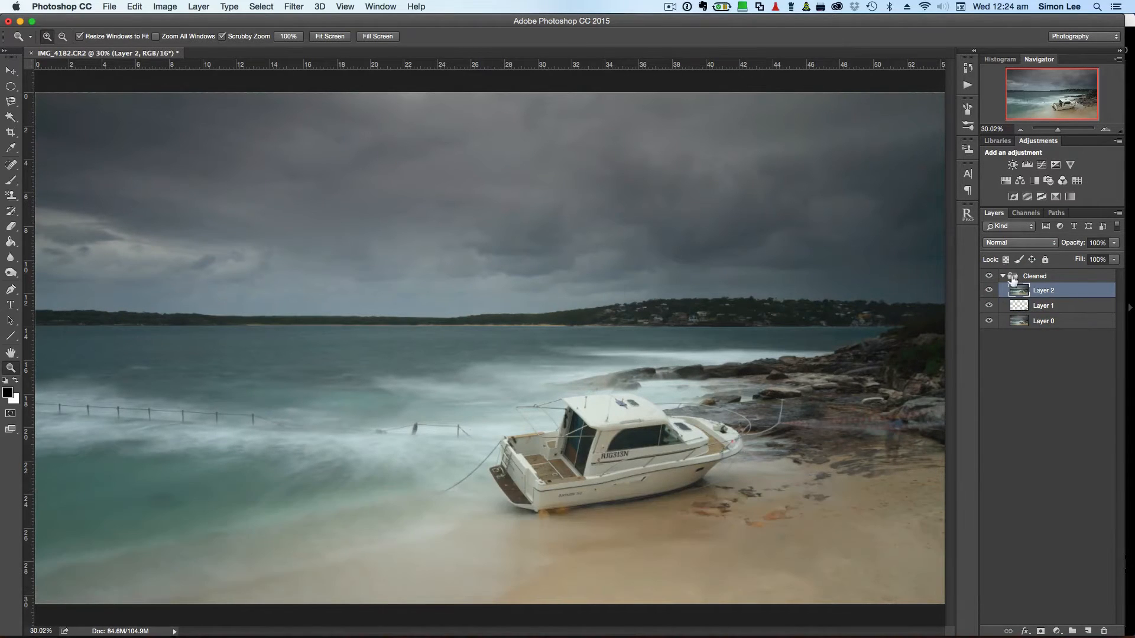
left_click(1040, 291)
mouse_move(1040, 294)
left_mouse_down()
mouse_move(1011, 274)
mouse_move(1022, 271)
left_mouse_up()
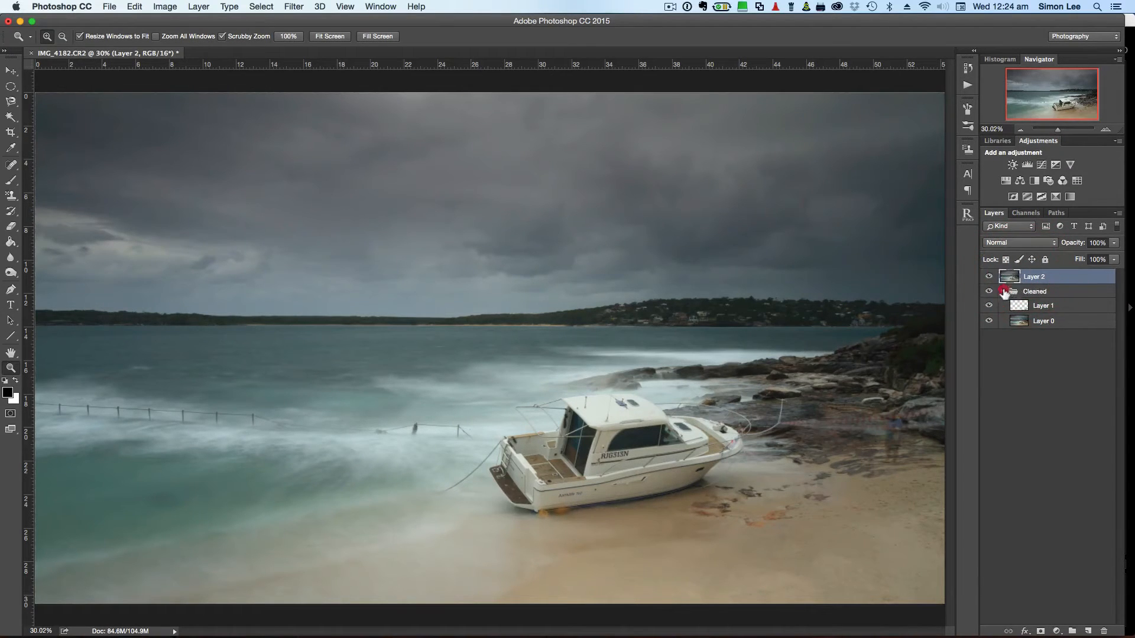
left_click(1003, 292)
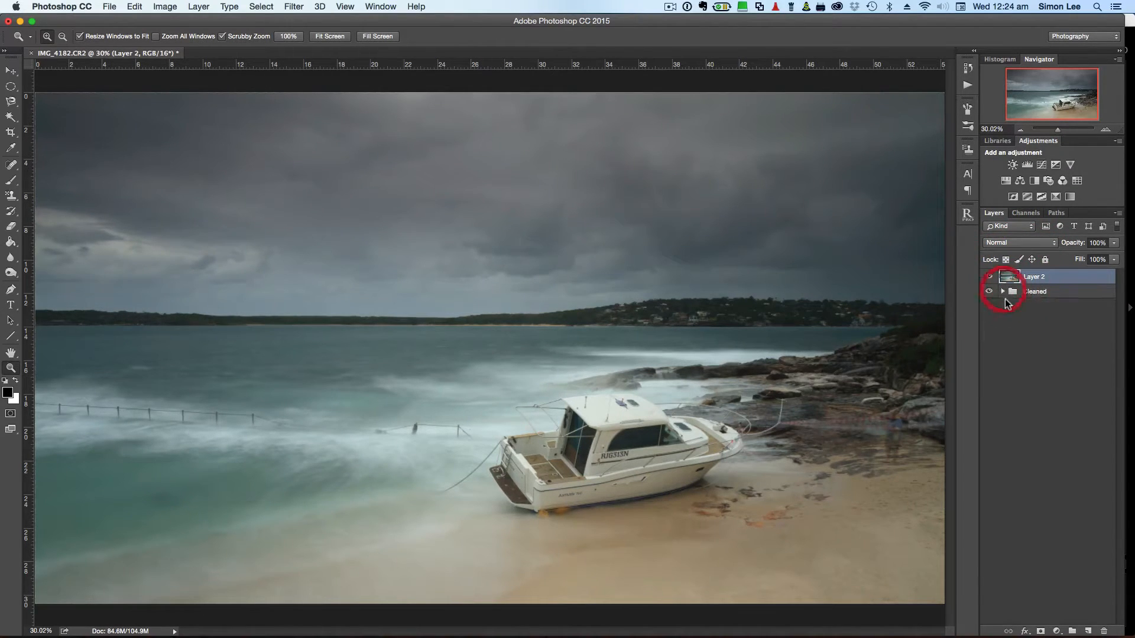
Rename the merged layer above the Cleaned group as Noise Reduction.
left_click(1023, 331)
double_click(1037, 277)
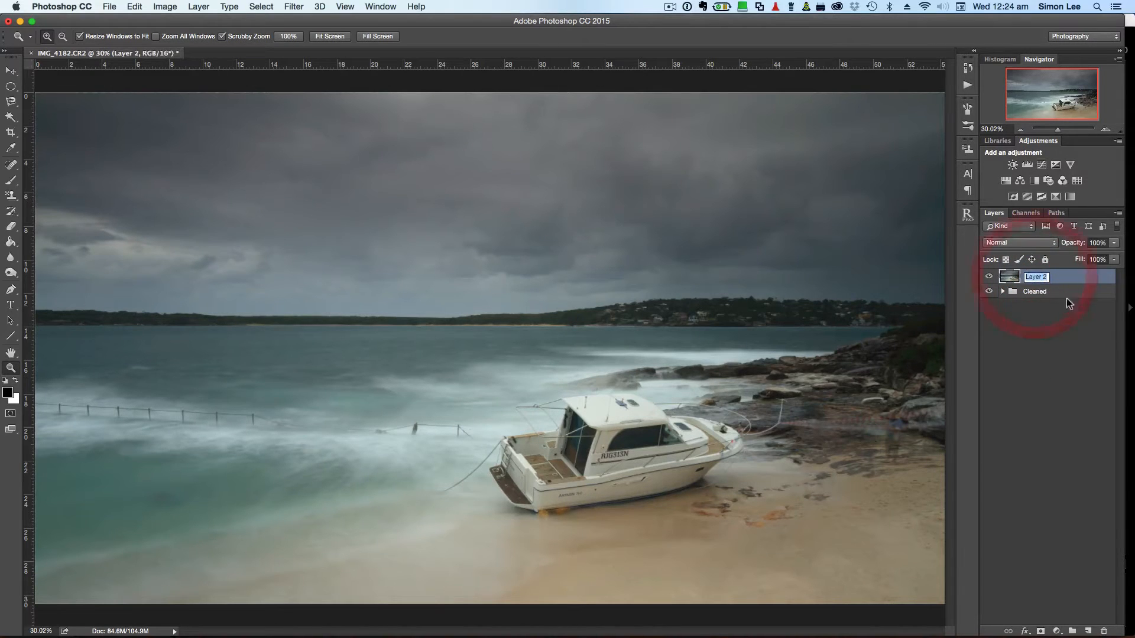
type("Noise ")
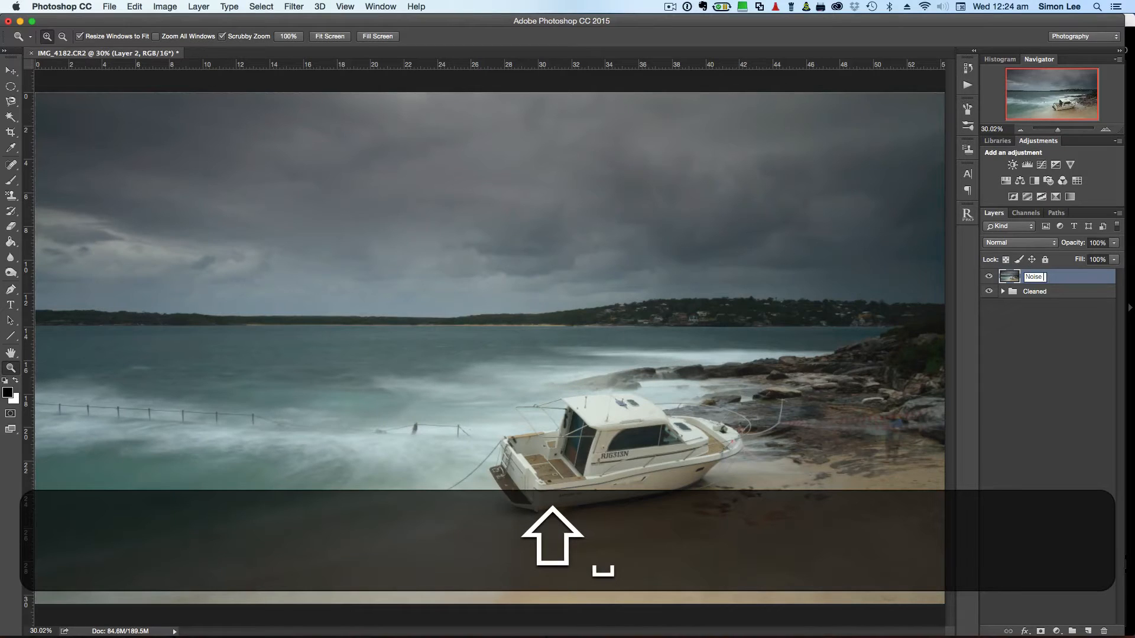
type("Reduction")
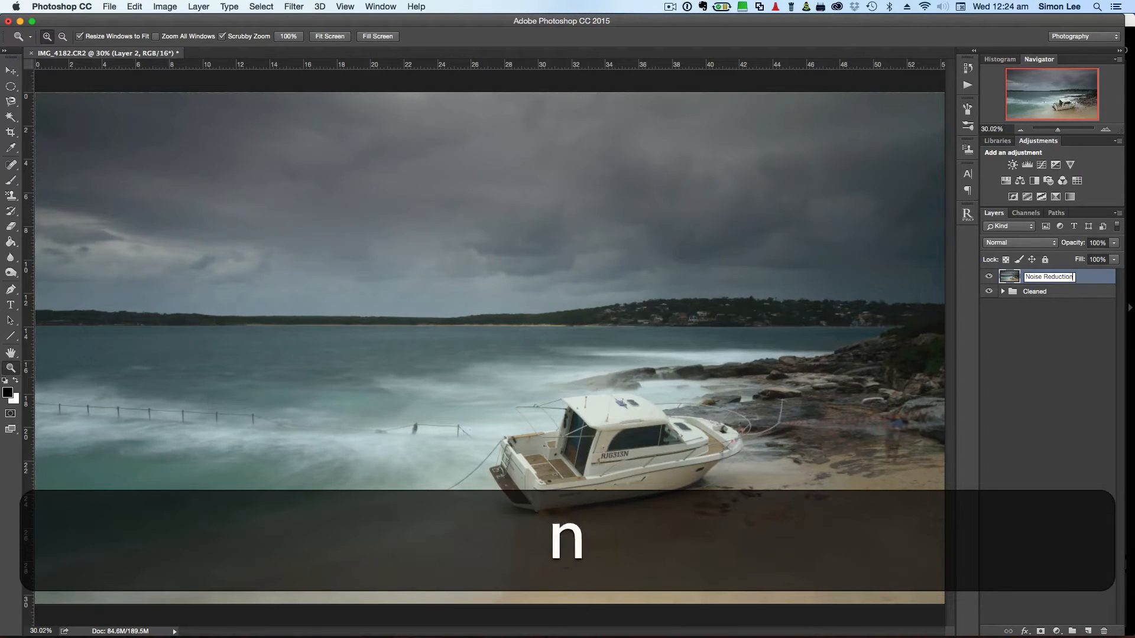
key("Return")
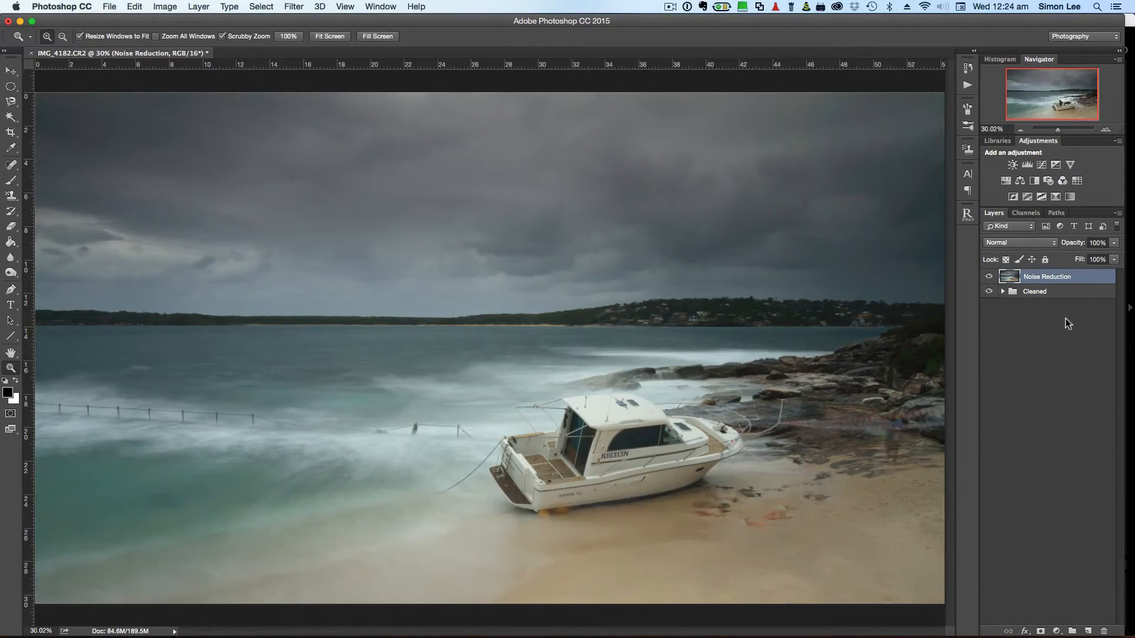
Open the Reduce Noise filter for the Noise Reduction layer.
left_click(291, 8)
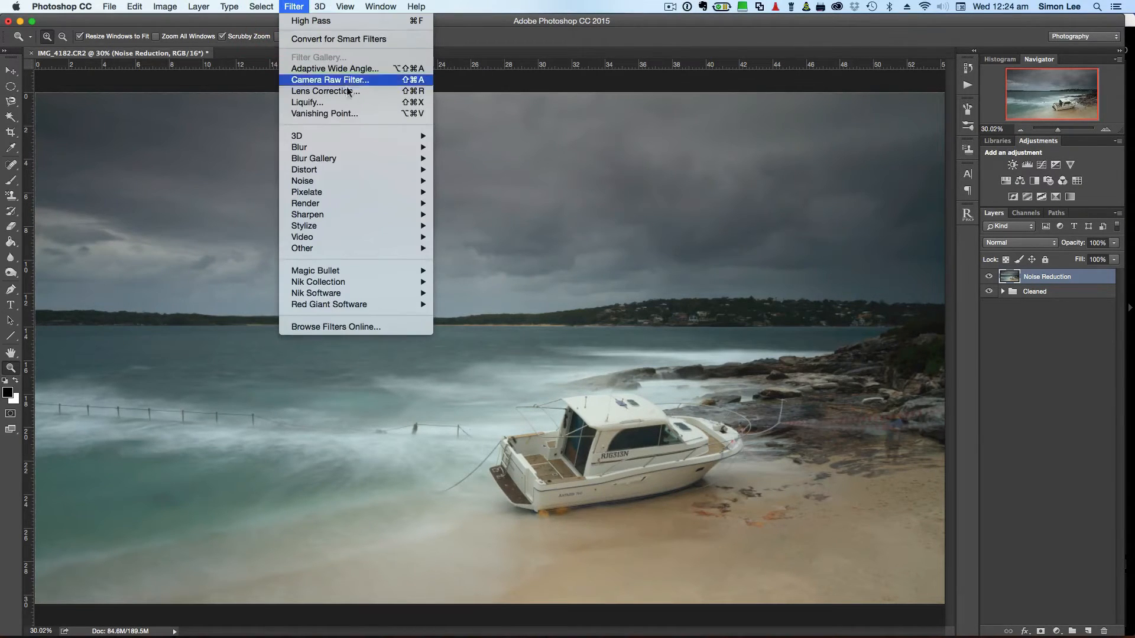
mouse_move(336, 184)
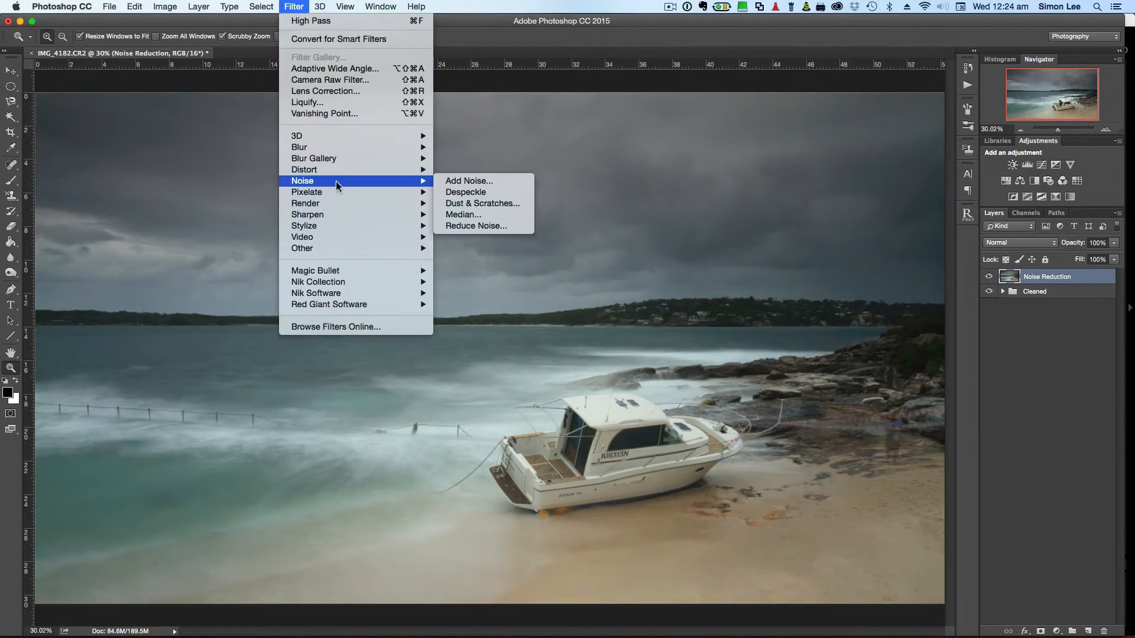
left_click(477, 226)
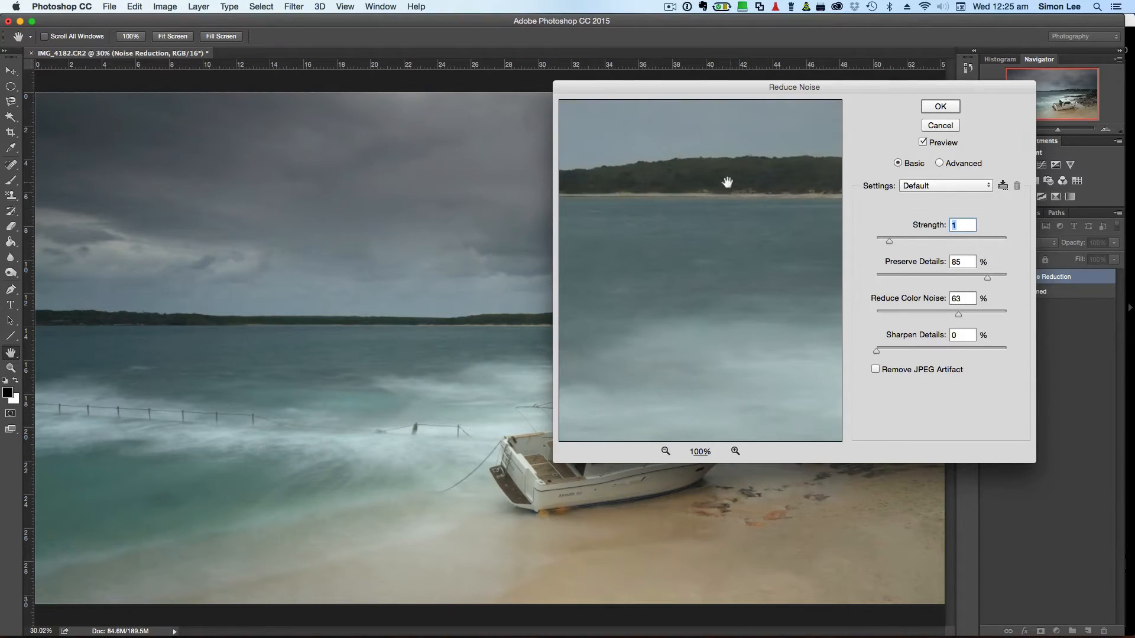
Examine the sky, water, boat, rocks and hillside houses for noise and detail in the 100% filter preview.
left_click_drag(653, 178, 772, 393)
left_click_drag(641, 172, 783, 251)
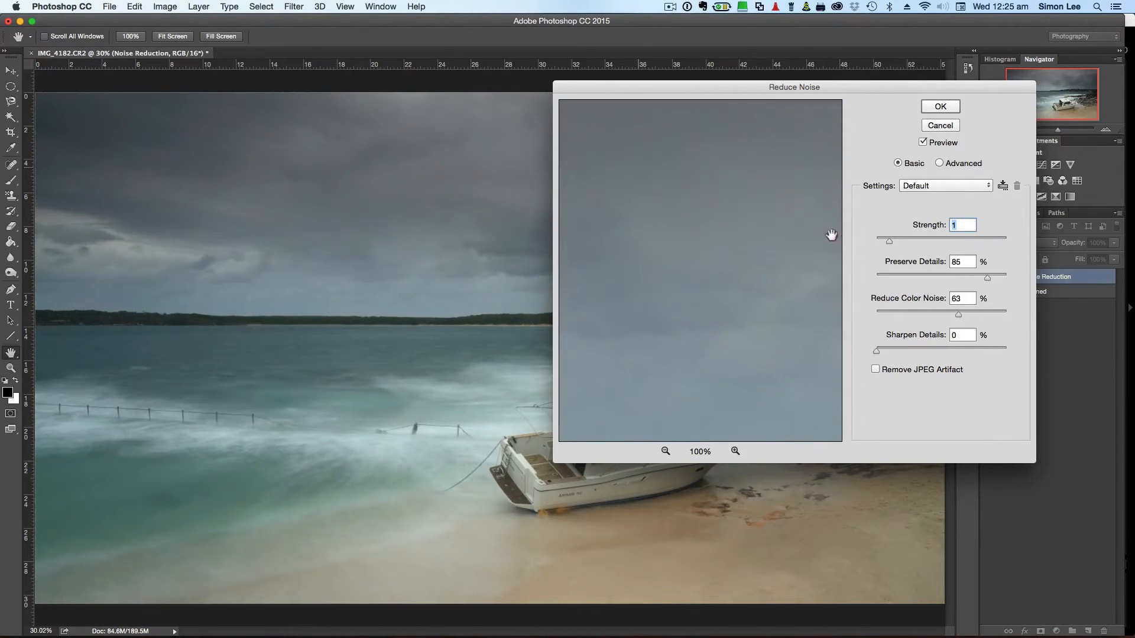
left_click_drag(646, 299, 684, 215)
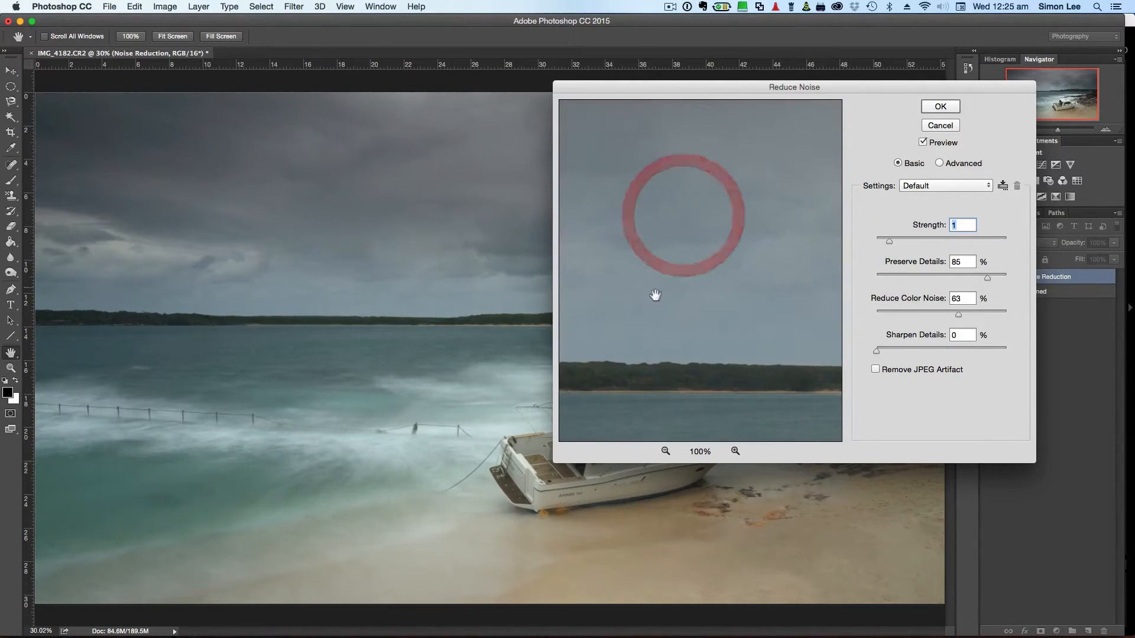
left_click_drag(764, 319, 522, 223)
left_click_drag(815, 303, 618, 225)
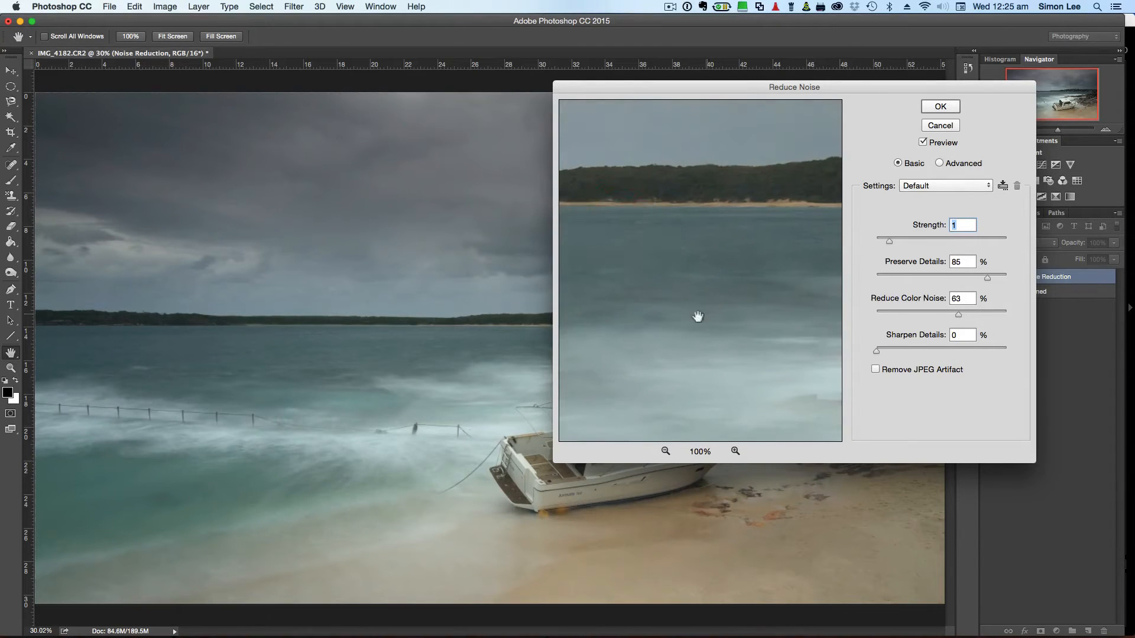
left_click_drag(697, 317, 661, 183)
left_click_drag(656, 328, 479, 247)
left_click_drag(782, 227, 570, 322)
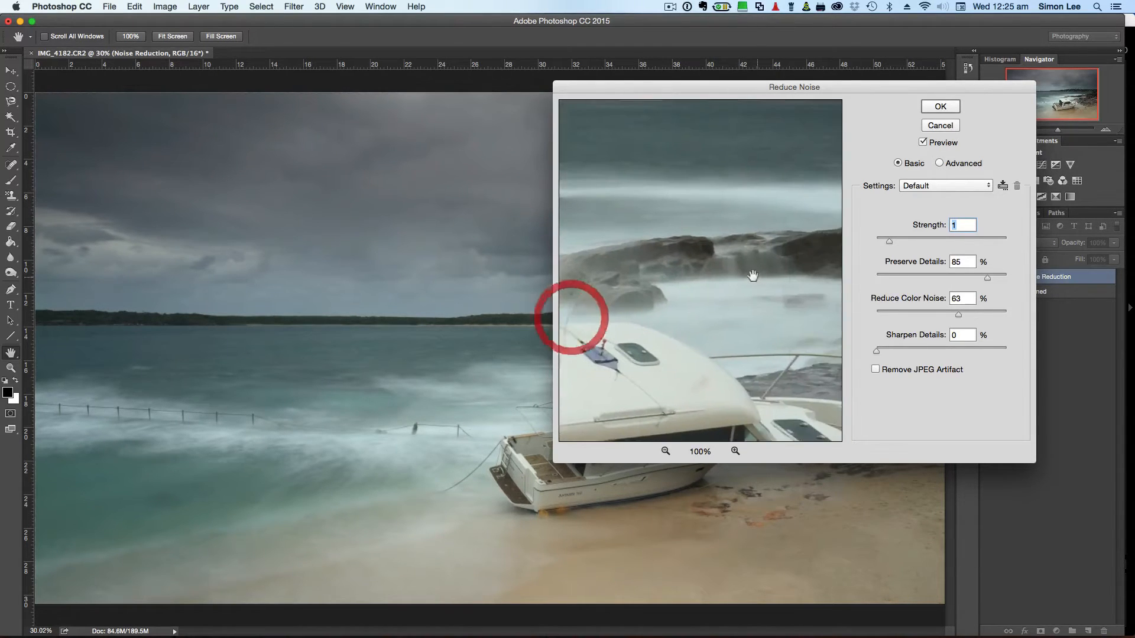
mouse_move(751, 277)
left_mouse_down()
mouse_move(712, 289)
mouse_move(731, 282)
left_mouse_up()
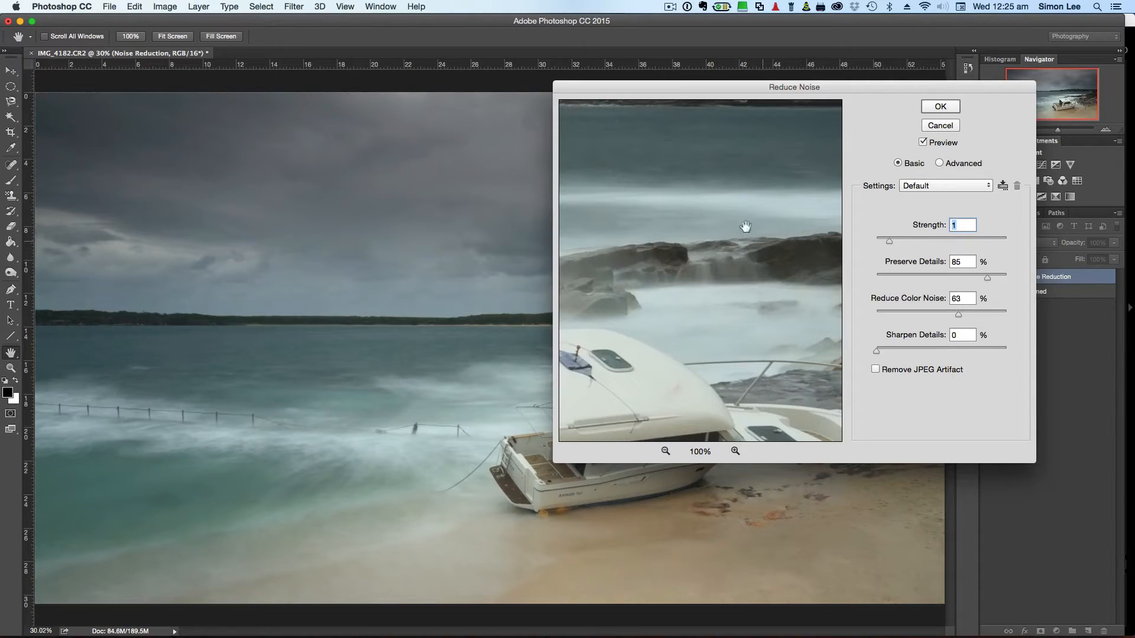
left_click_drag(712, 157, 739, 341)
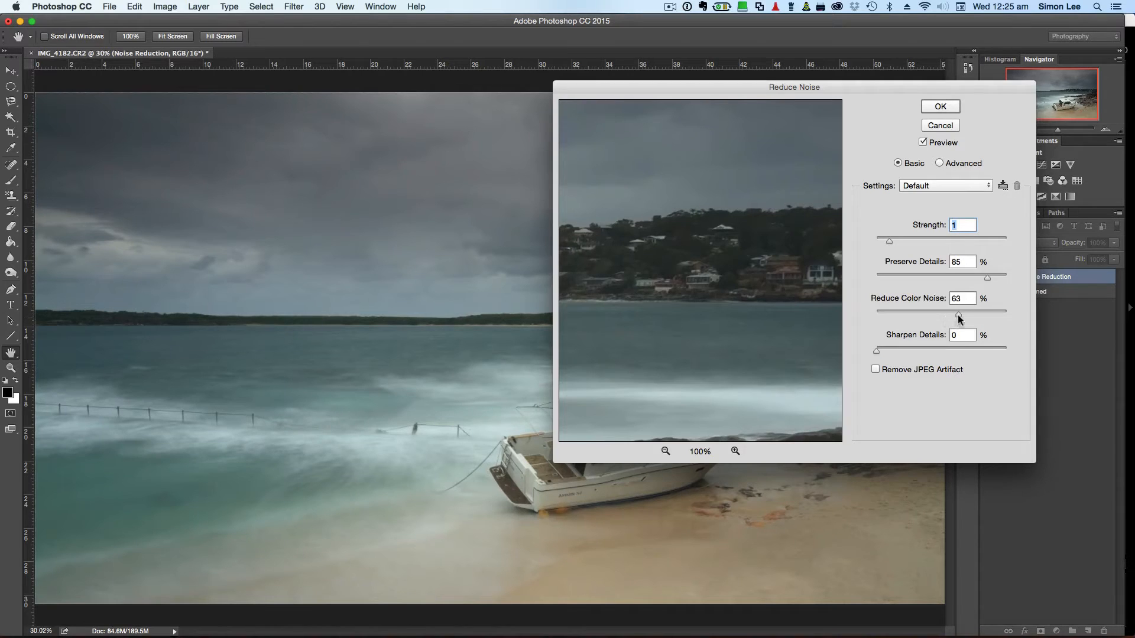
Set Reduce Color Noise to 41% and Preserve Details to 96%, and apply the noise reduction.
left_click_drag(959, 317, 933, 319)
left_click_drag(989, 281, 999, 284)
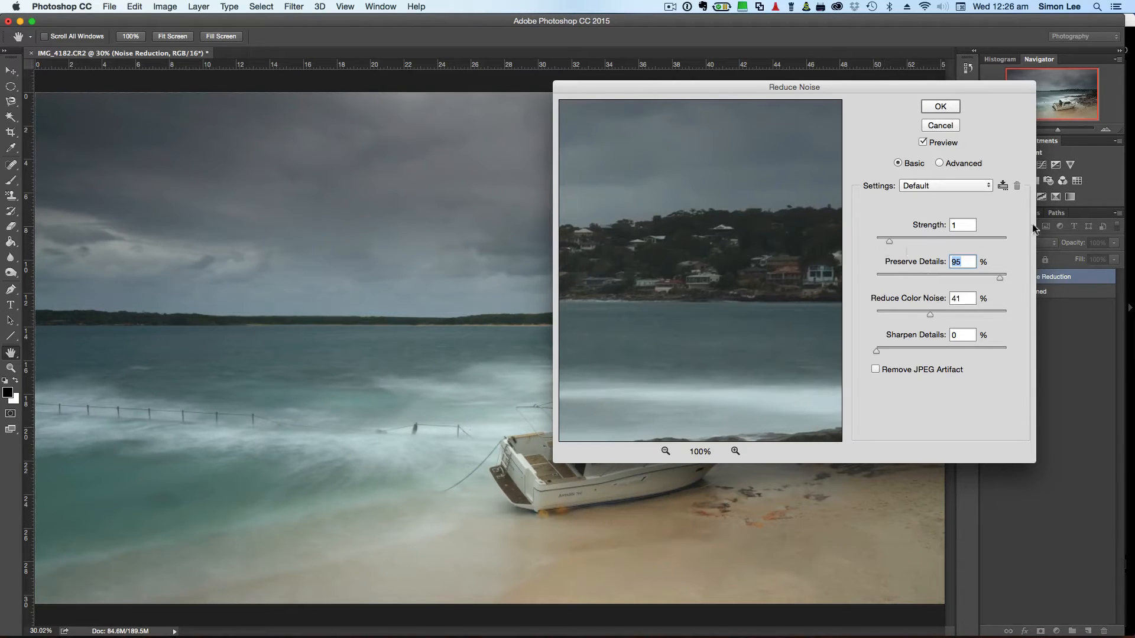
left_click(938, 107)
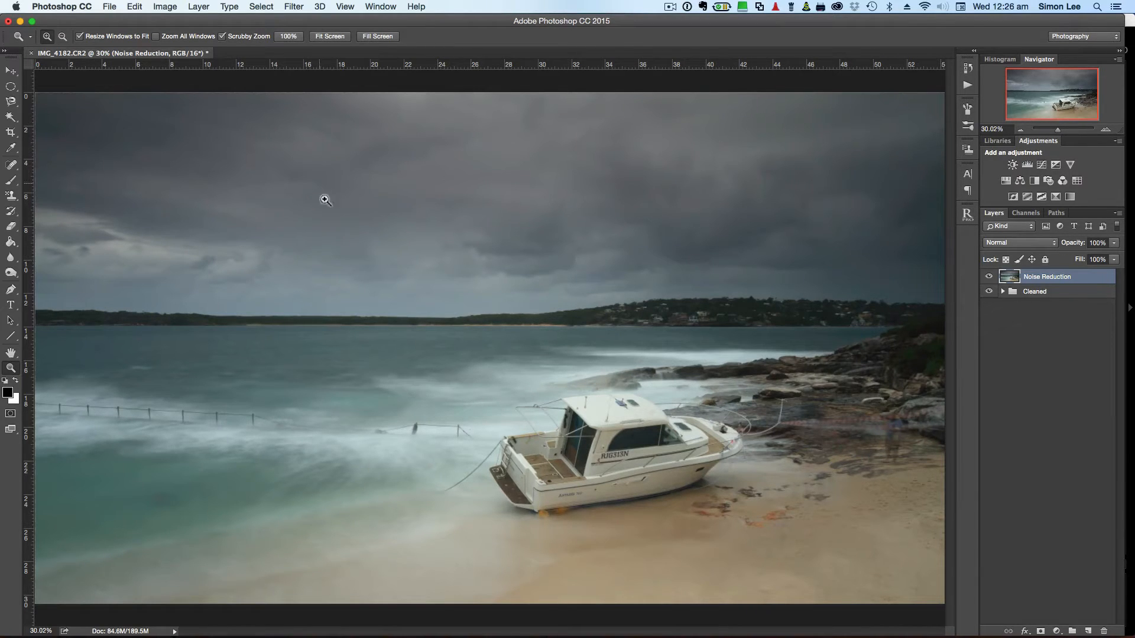
Check the noise-reduced sky and horizon at 100% magnification, and fit the whole photo on screen again.
left_click(290, 36)
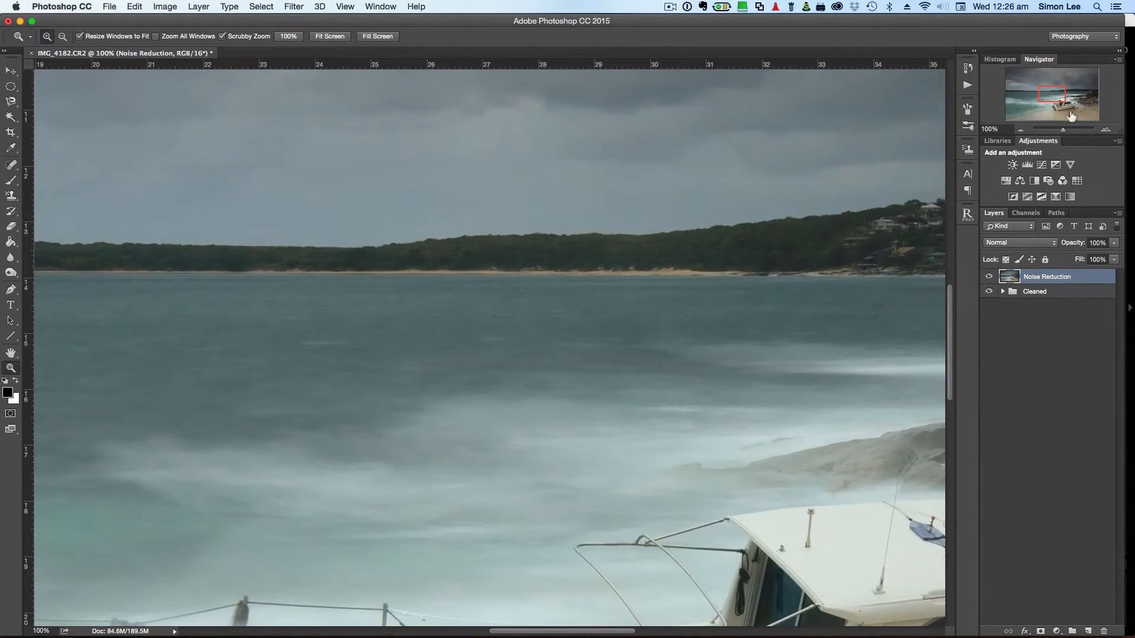
mouse_move(1054, 92)
left_mouse_down()
mouse_move(1039, 87)
mouse_move(1046, 110)
mouse_move(1076, 114)
mouse_move(1066, 84)
left_mouse_up()
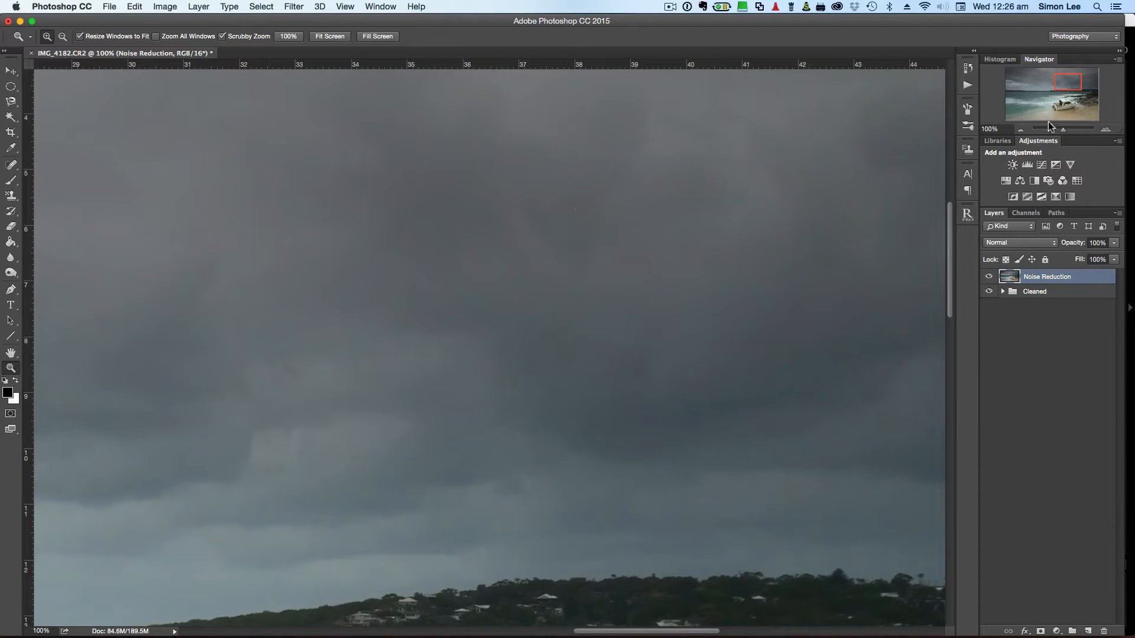
left_click(326, 37)
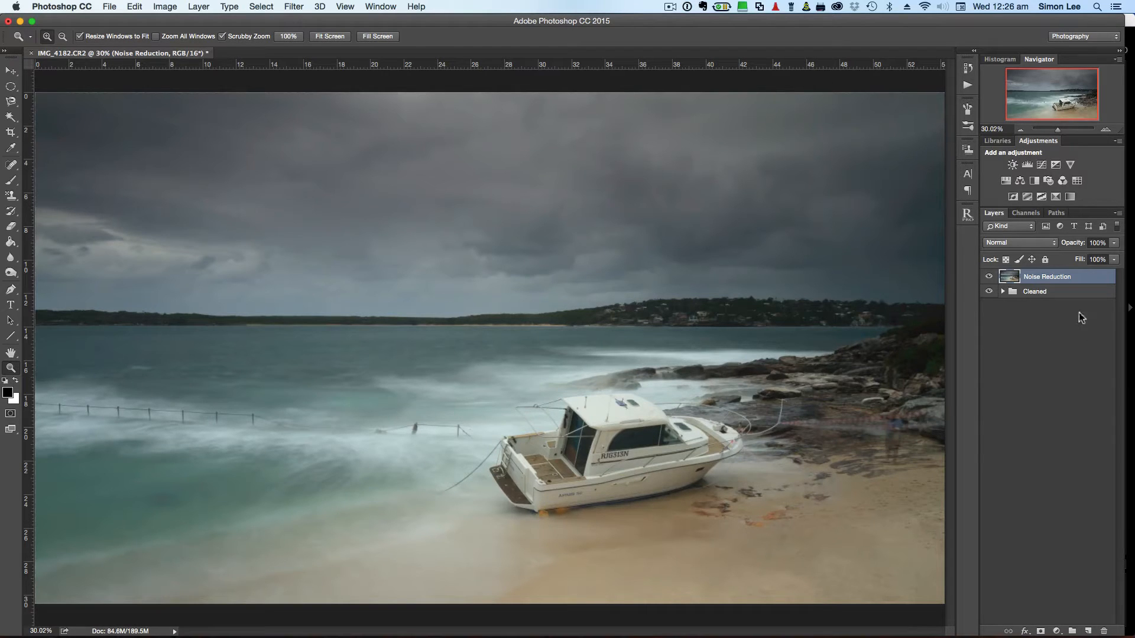
Stamp the Noise Reduction layer and Cleaned group into a new merged layer on top and rename it Vibrance.
key("shift")
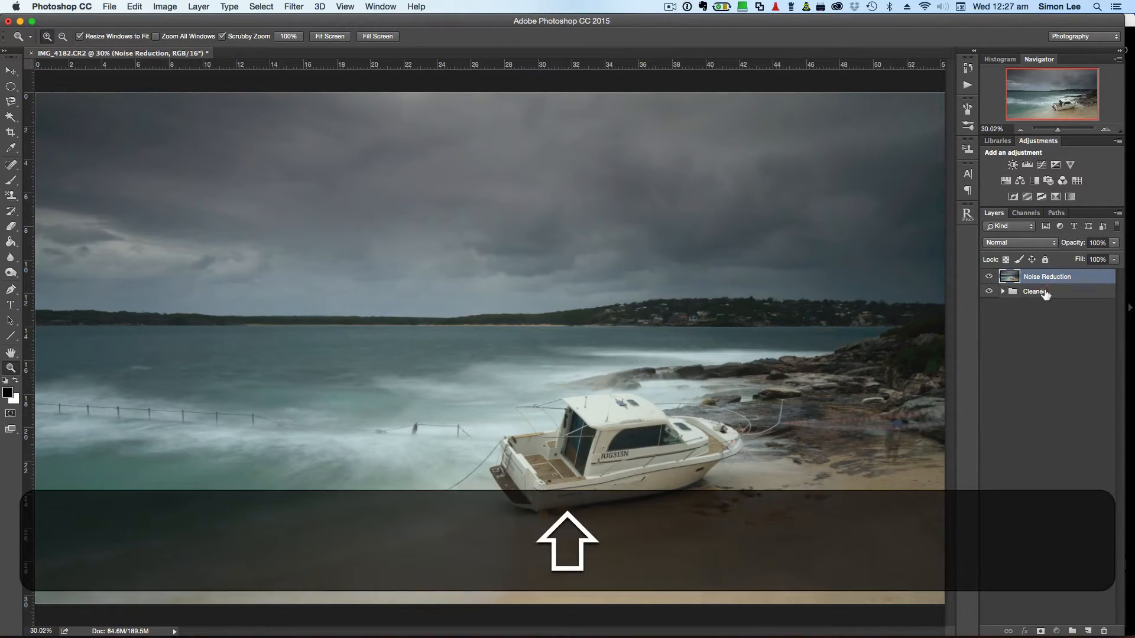
left_click(1046, 292, "shift")
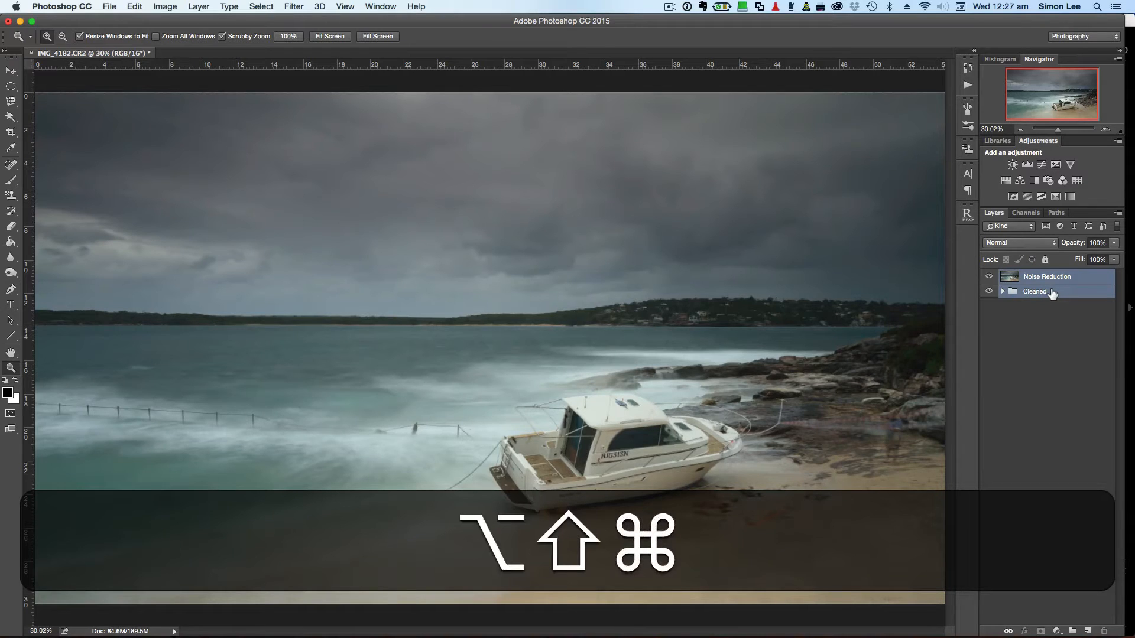
key("alt+shift+super+e")
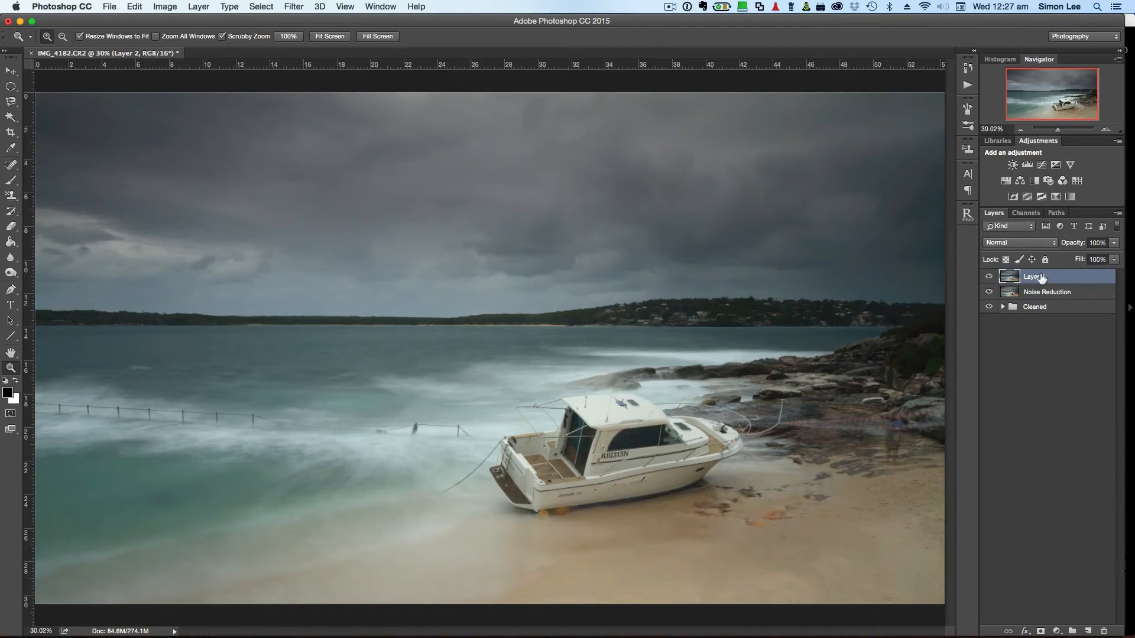
double_click(1037, 278)
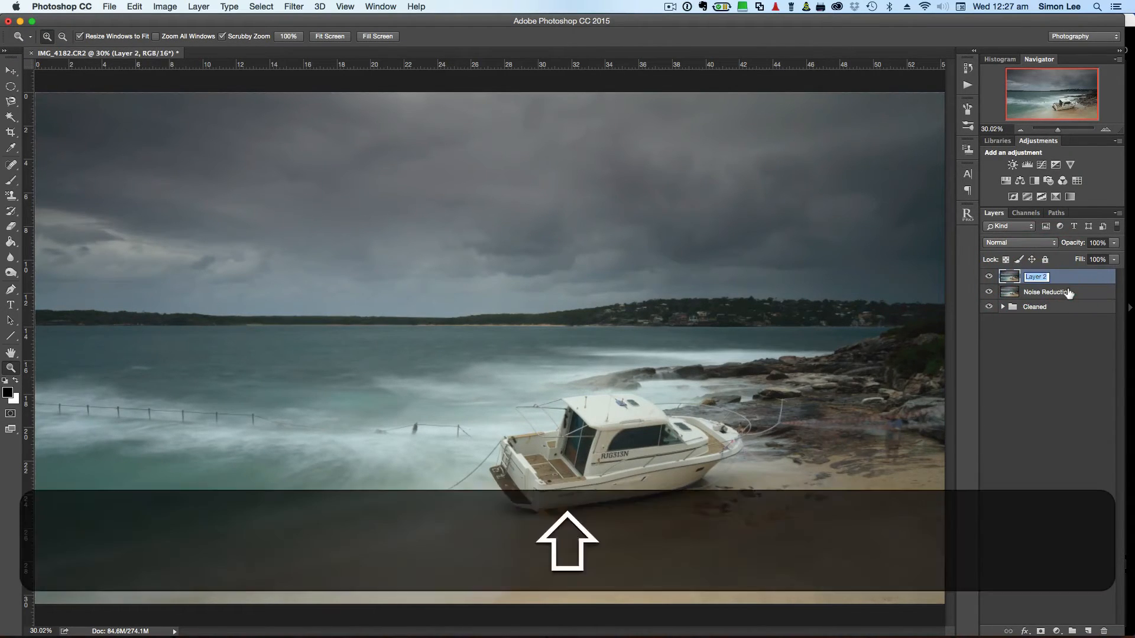
type("Vib")
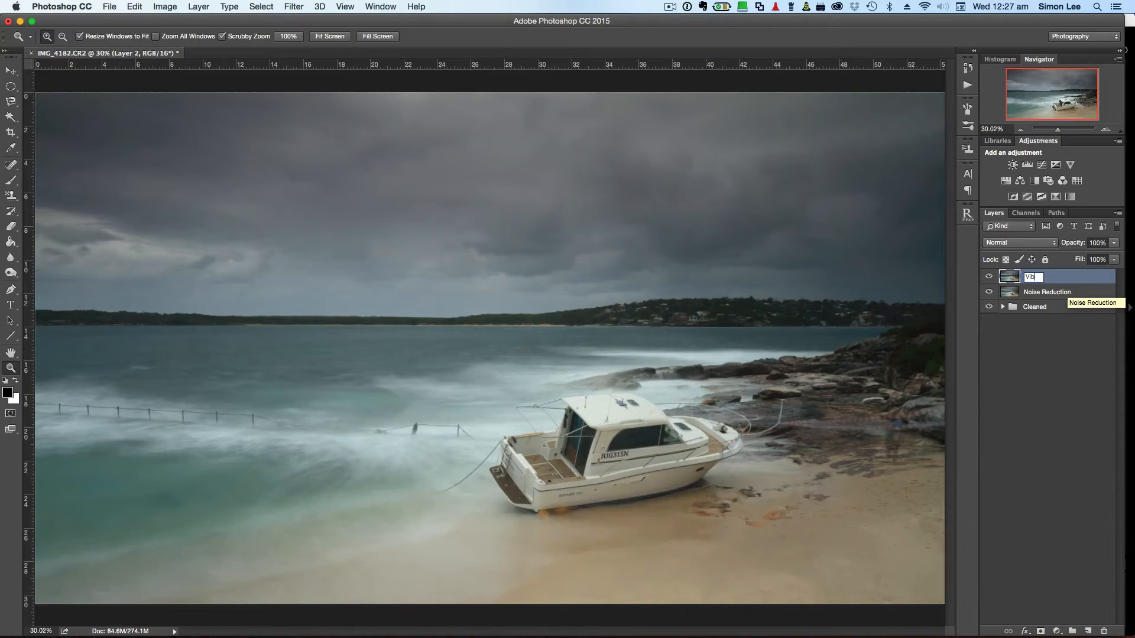
type("rance")
key("Return")
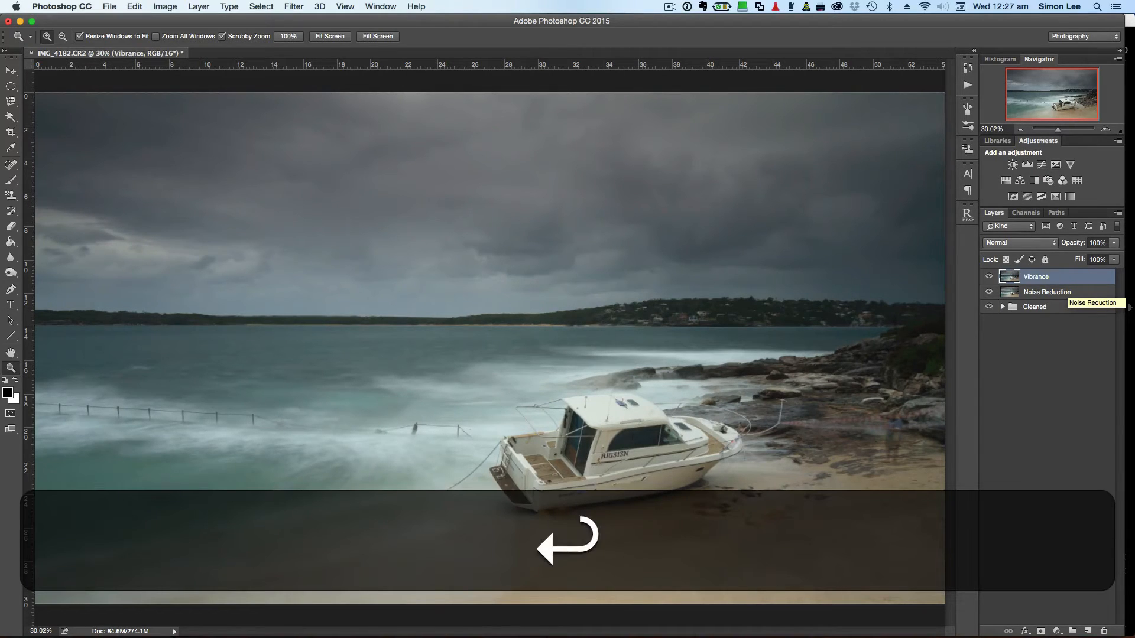
Add a Vibrance adjustment clipped to the Vibrance layer, with Vibrance at +70 and Saturation at +13.
left_click(1071, 166)
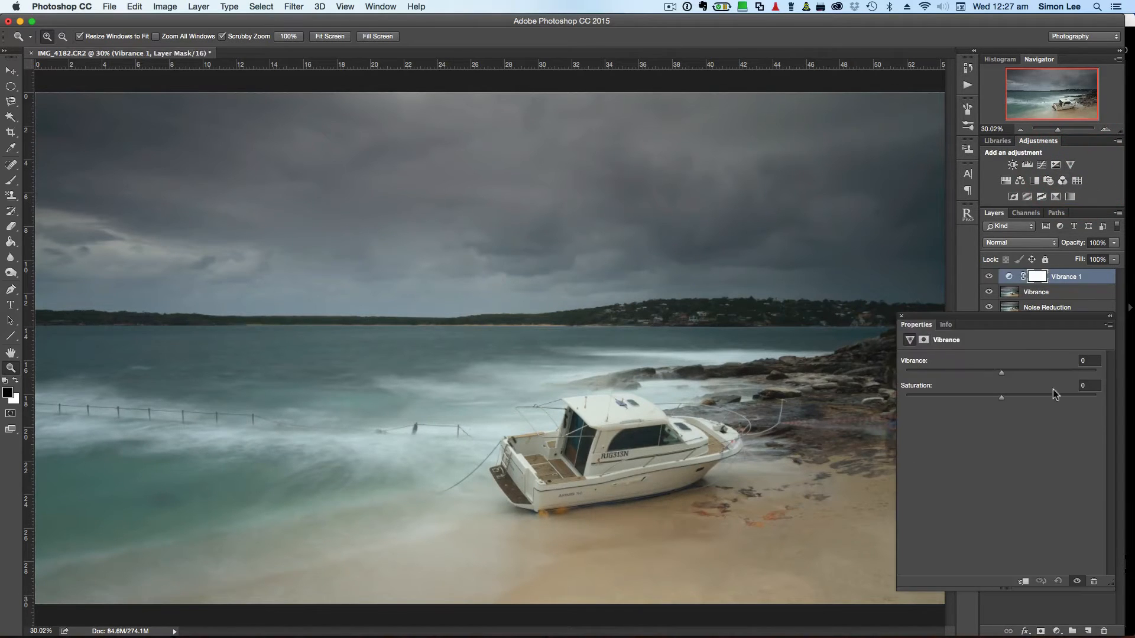
left_click(1023, 581)
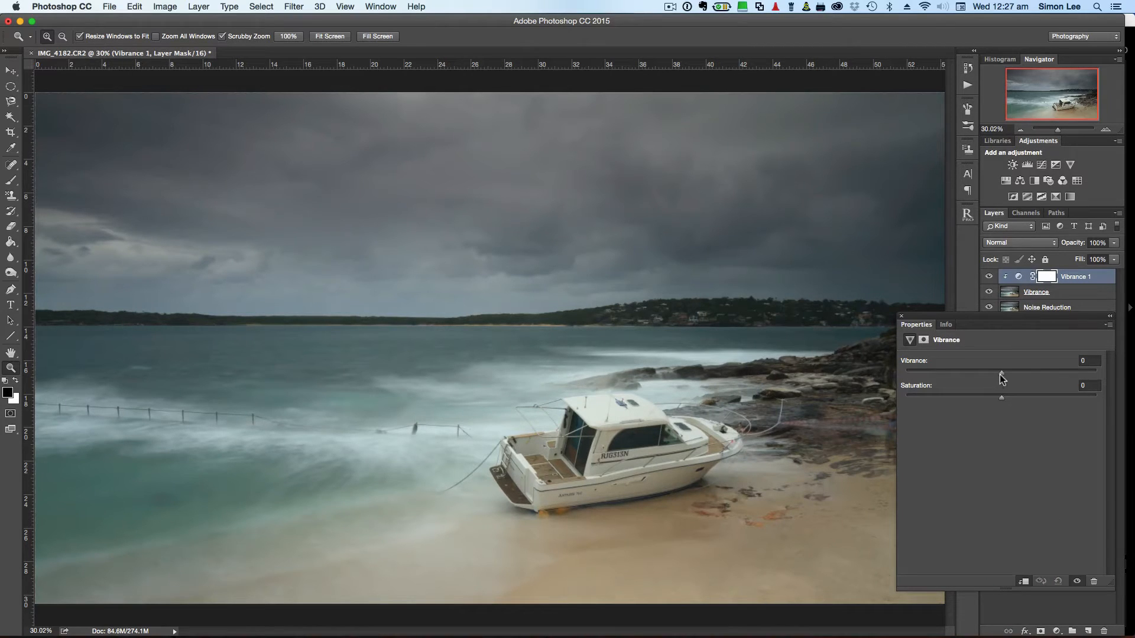
left_click_drag(1002, 372, 1067, 373)
left_click_drag(1003, 399, 1017, 404)
left_click(1094, 581)
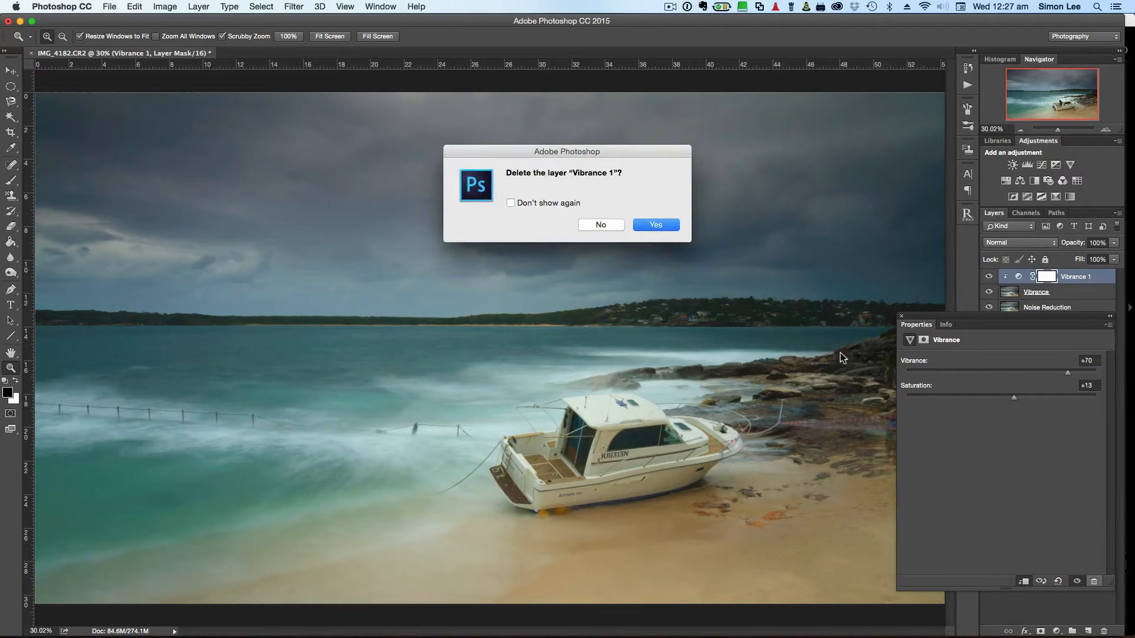
left_click(611, 227)
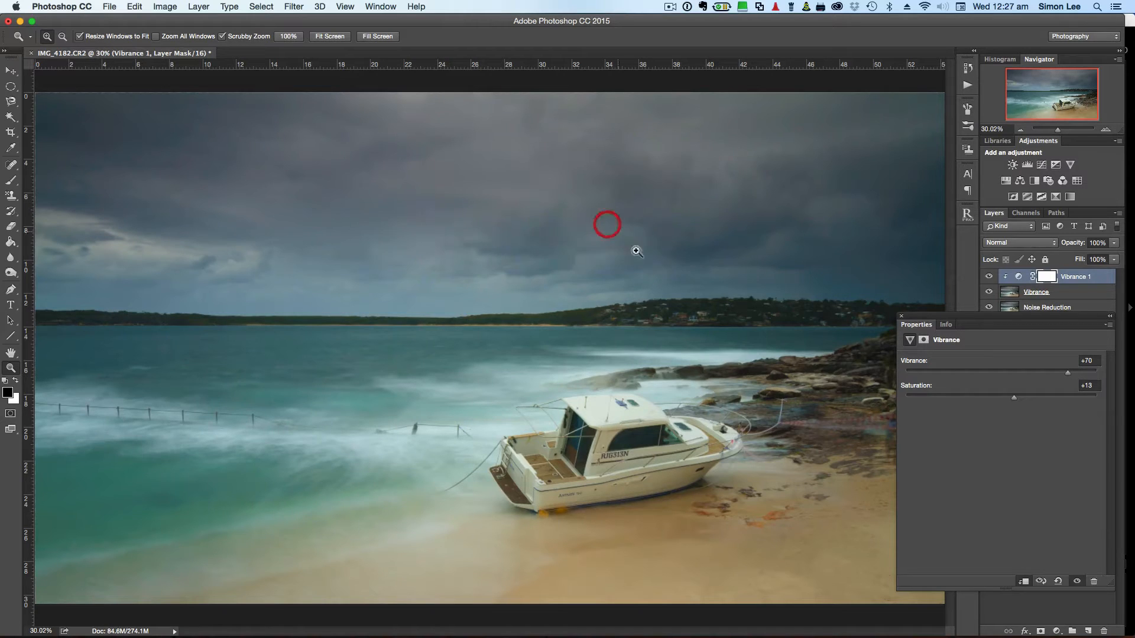
left_click(902, 316)
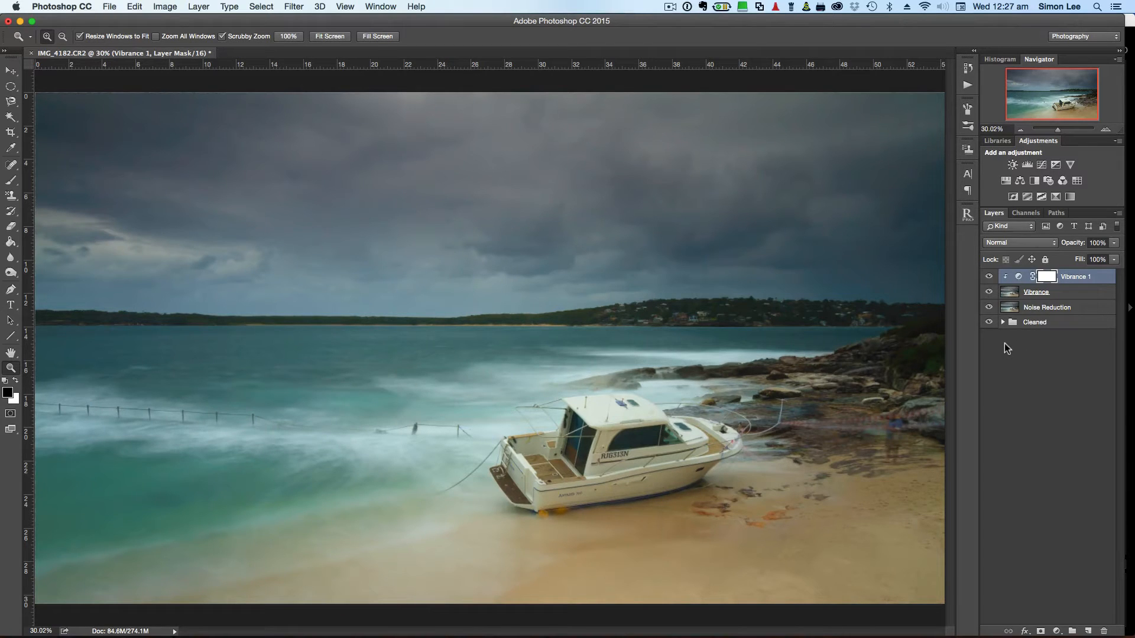
Open the blending options of the Vibrance 1 adjustment layer and place the dialog over the photo.
double_click(1098, 279)
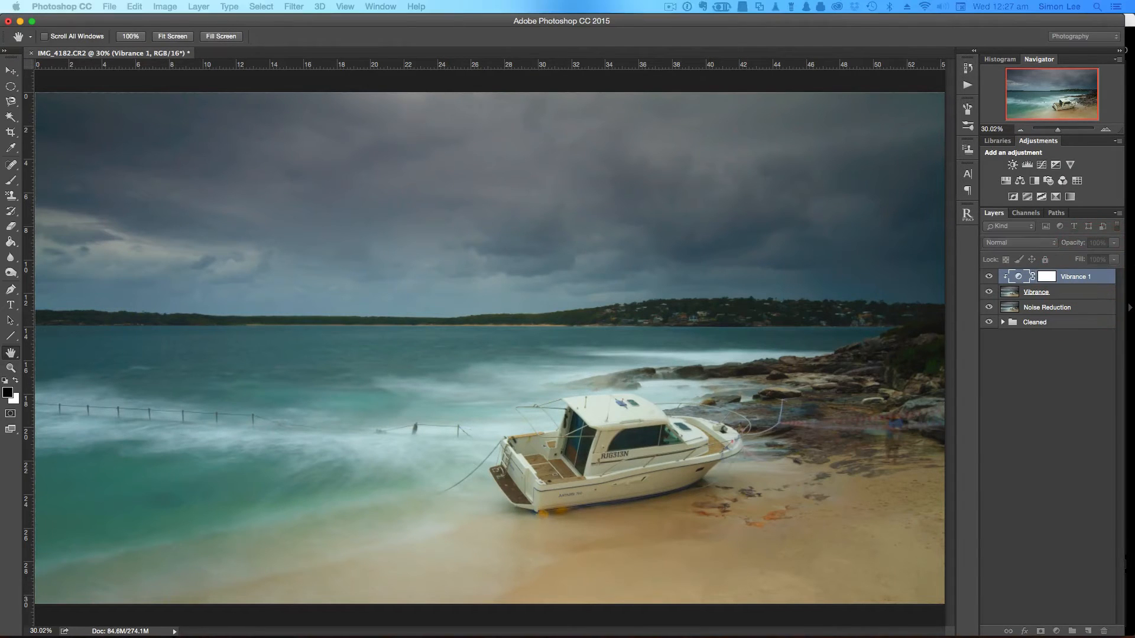
left_click_drag(1134, 260, 385, 247)
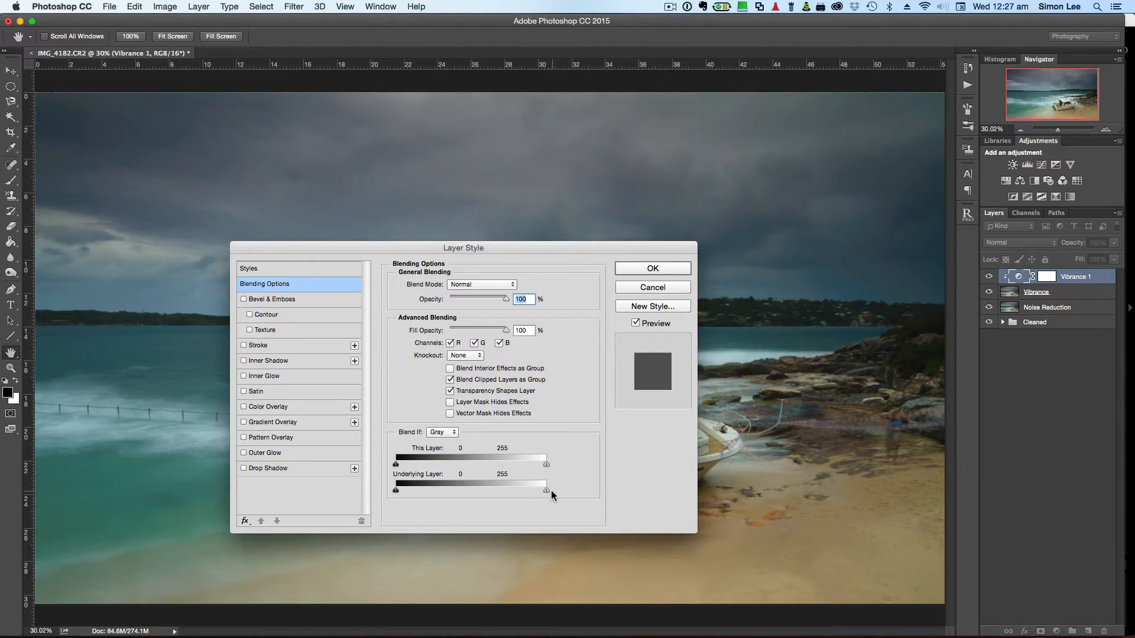
Try lowering the Underlying Layer highlight limit of Blend If to 184, and reset it to 255.
mouse_move(547, 491)
left_mouse_down()
mouse_move(489, 499)
mouse_move(548, 502)
left_mouse_up()
left_click_drag(546, 492, 504, 493)
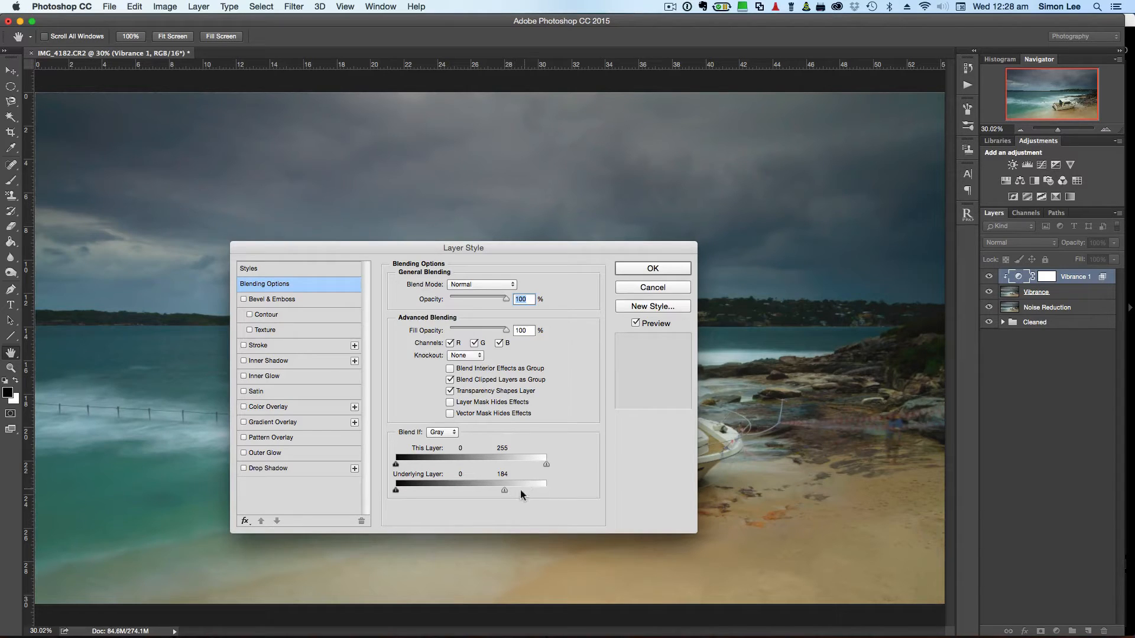
left_click_drag(504, 490, 560, 497)
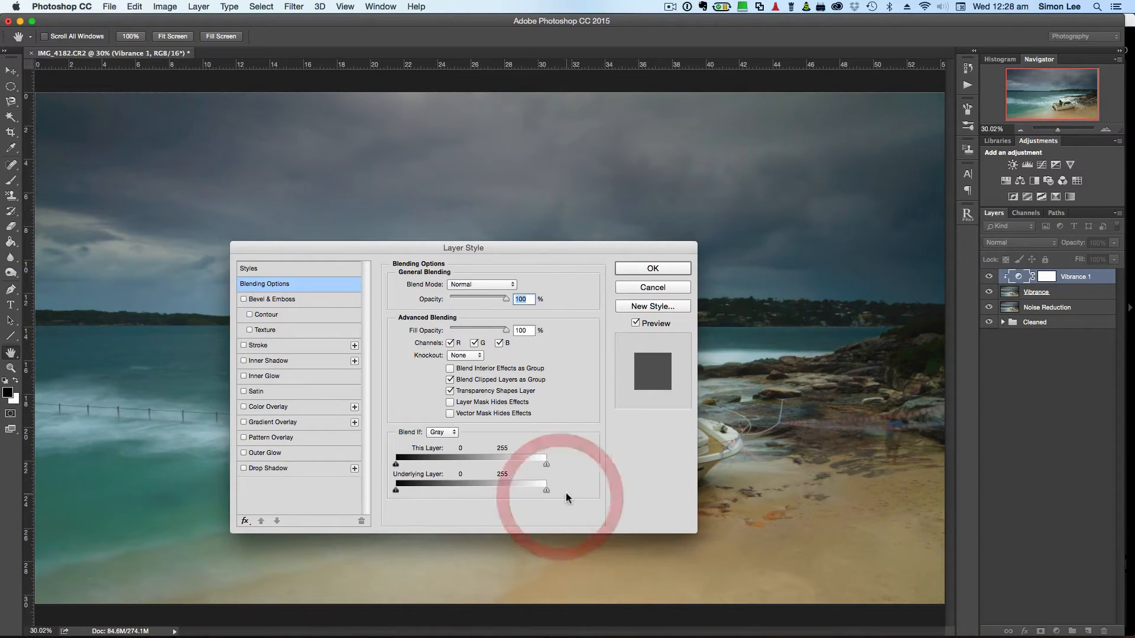
Split the Underlying Layer Blend If sliders to 0/14 for shadows and 226/255 for highlights, and apply the blending options.
key("alt")
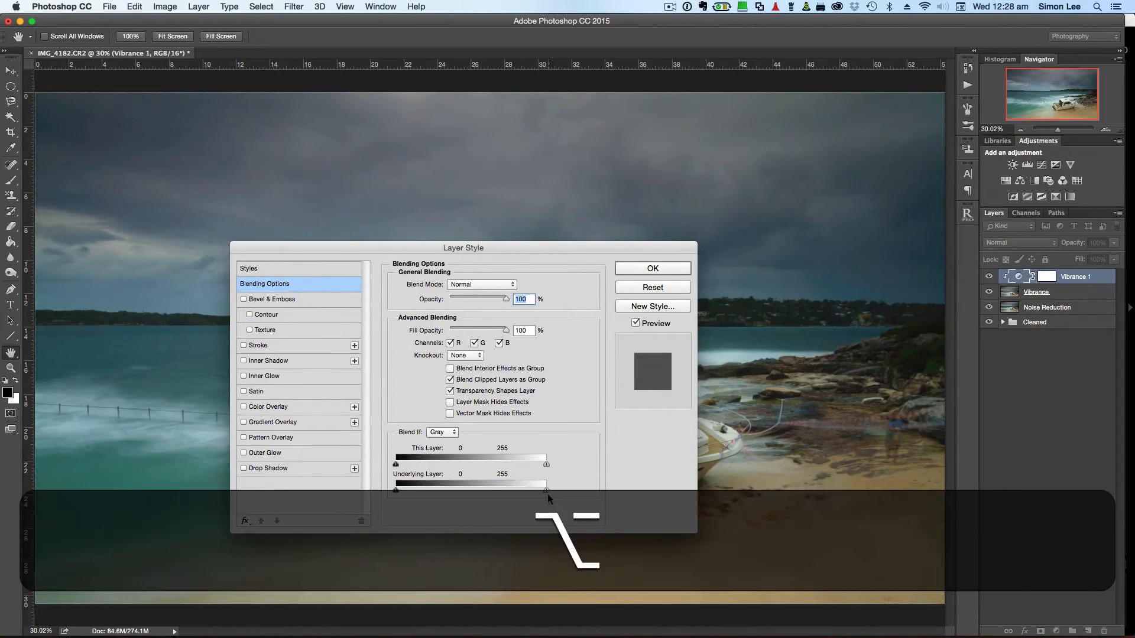
left_click_drag(547, 492, 520, 496)
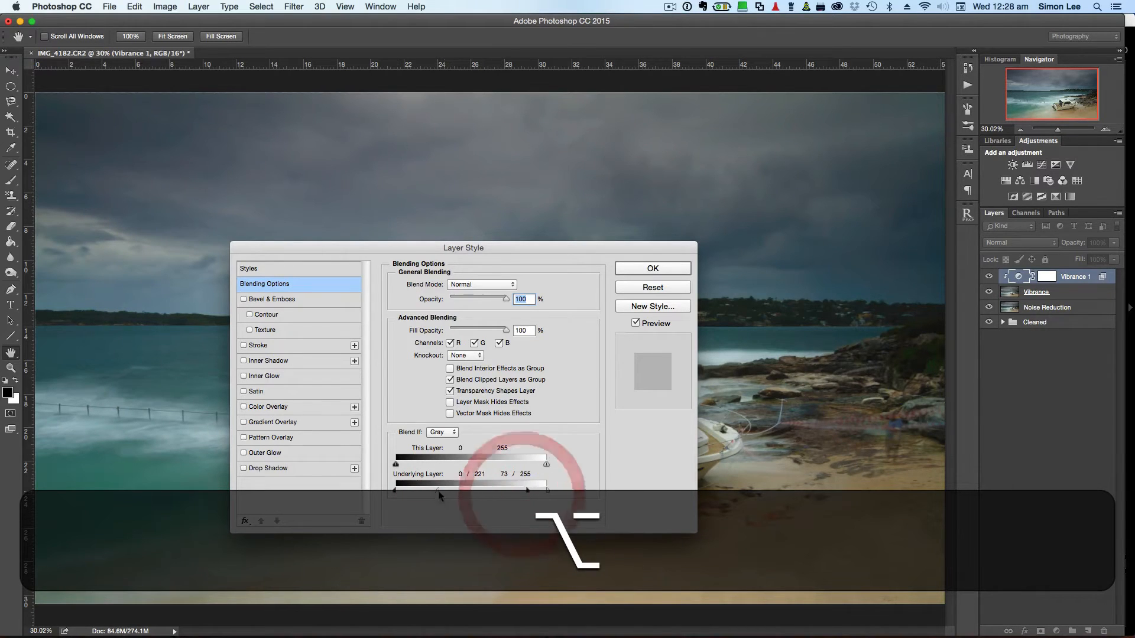
left_click_drag(437, 492, 404, 491)
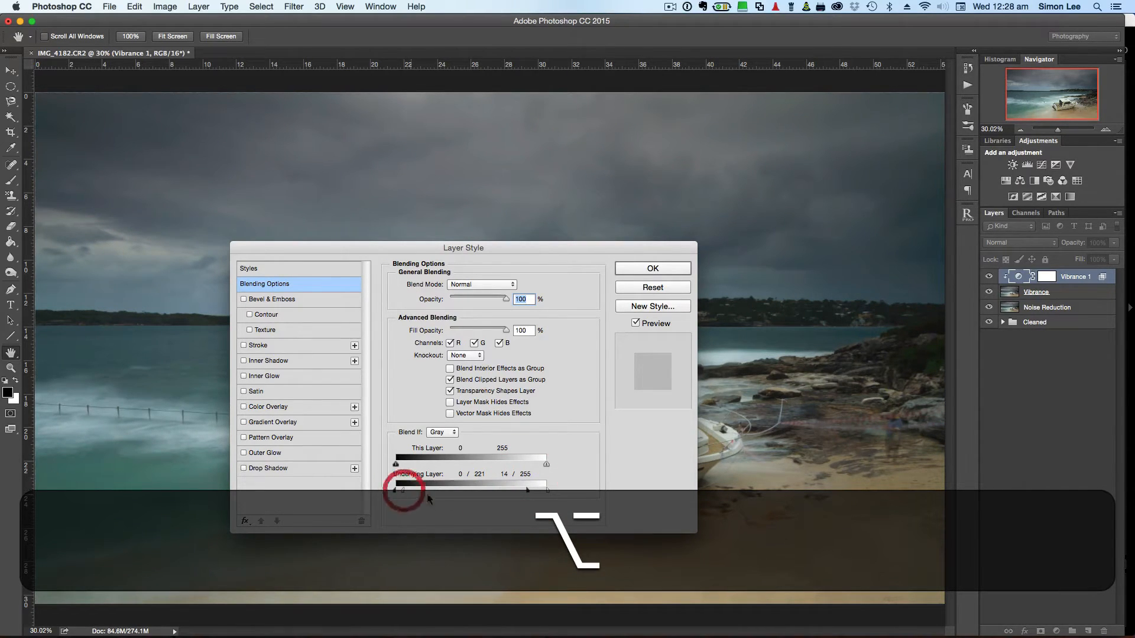
left_click_drag(527, 491, 531, 491)
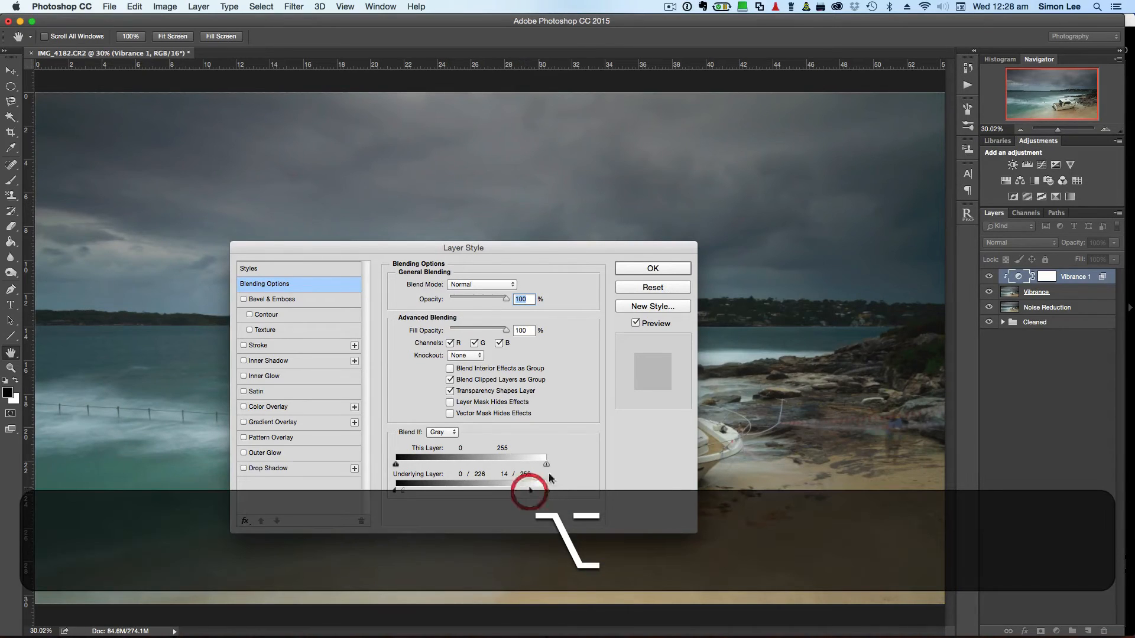
left_click(652, 270)
Compare the photo with the Vibrance 1 adjustment hidden and shown.
key("z")
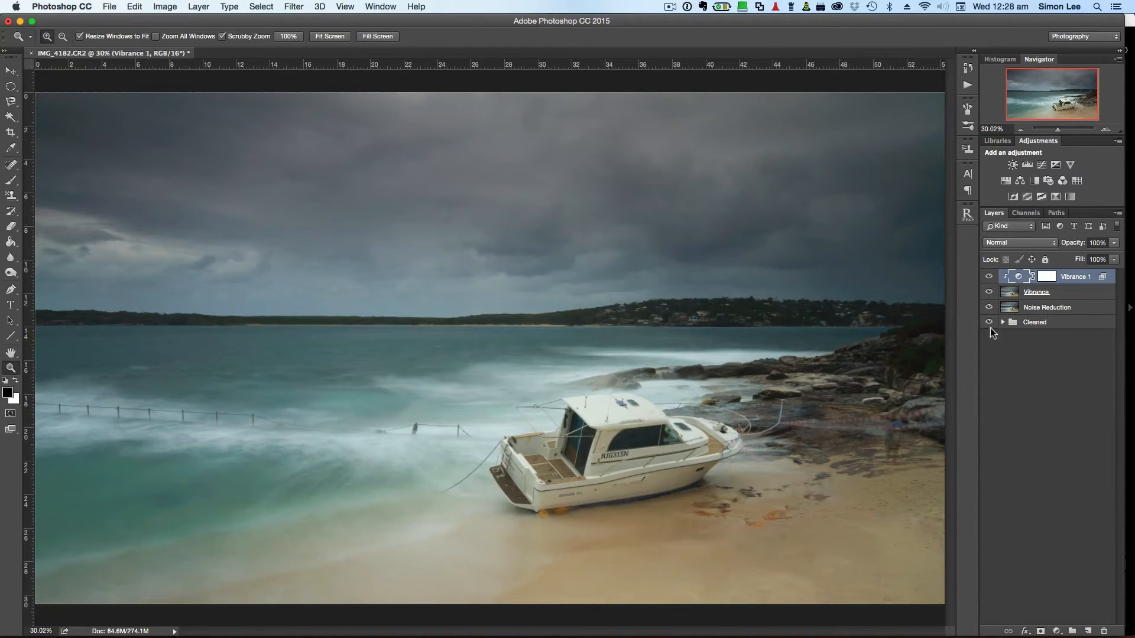
left_click(990, 276)
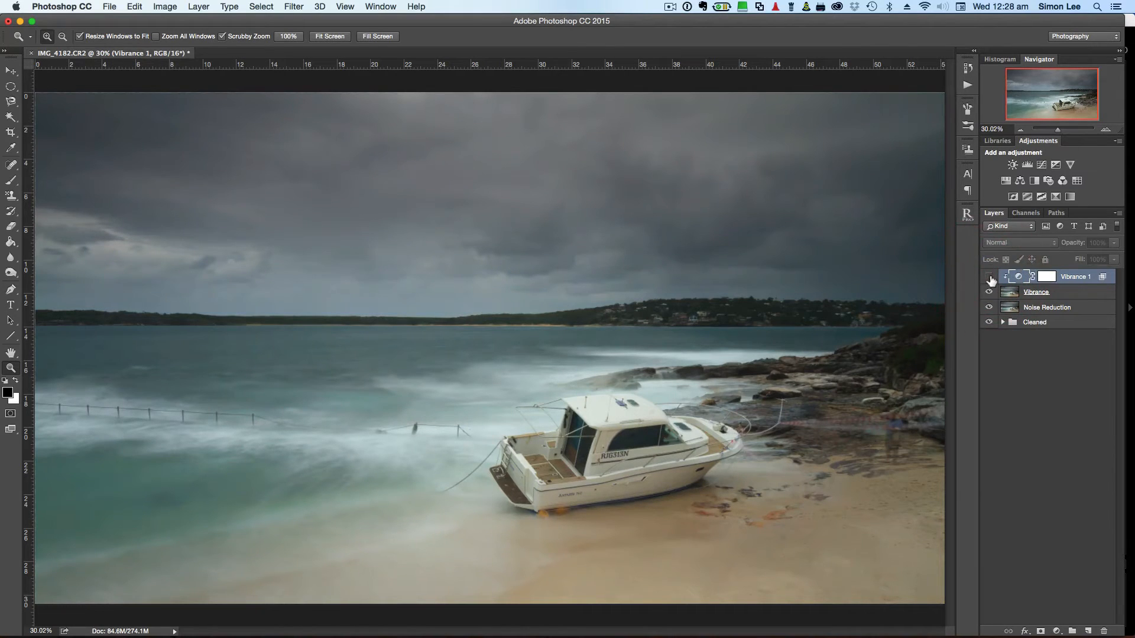
left_click(989, 277)
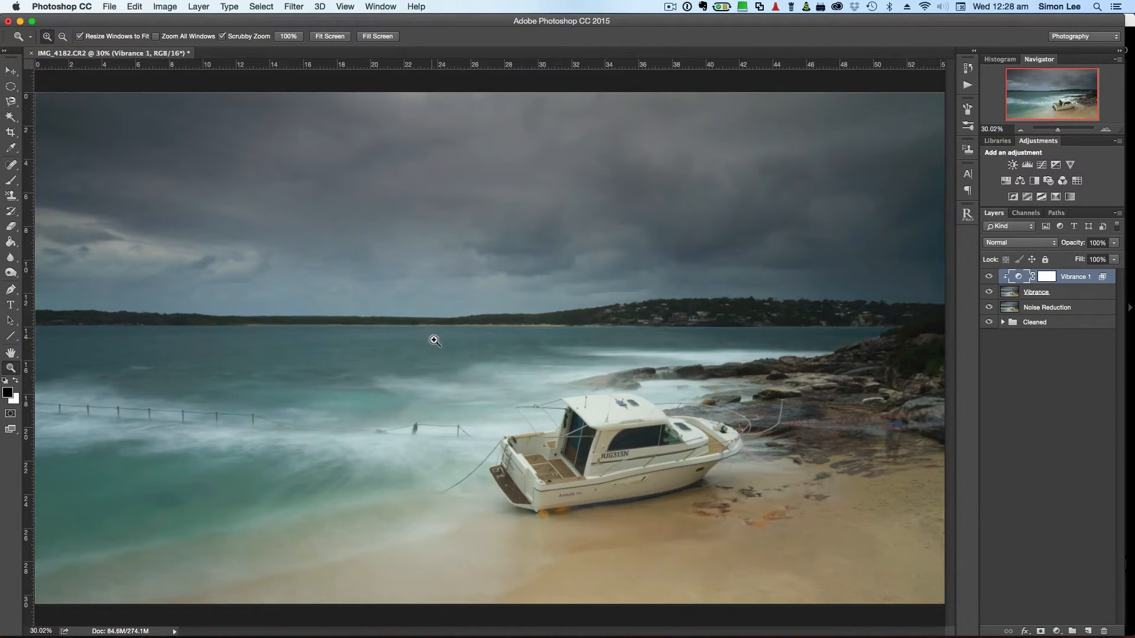
Group the Vibrance 1 adjustment with the Vibrance layer and name the group Vibrance.
left_click(1055, 293, "shift")
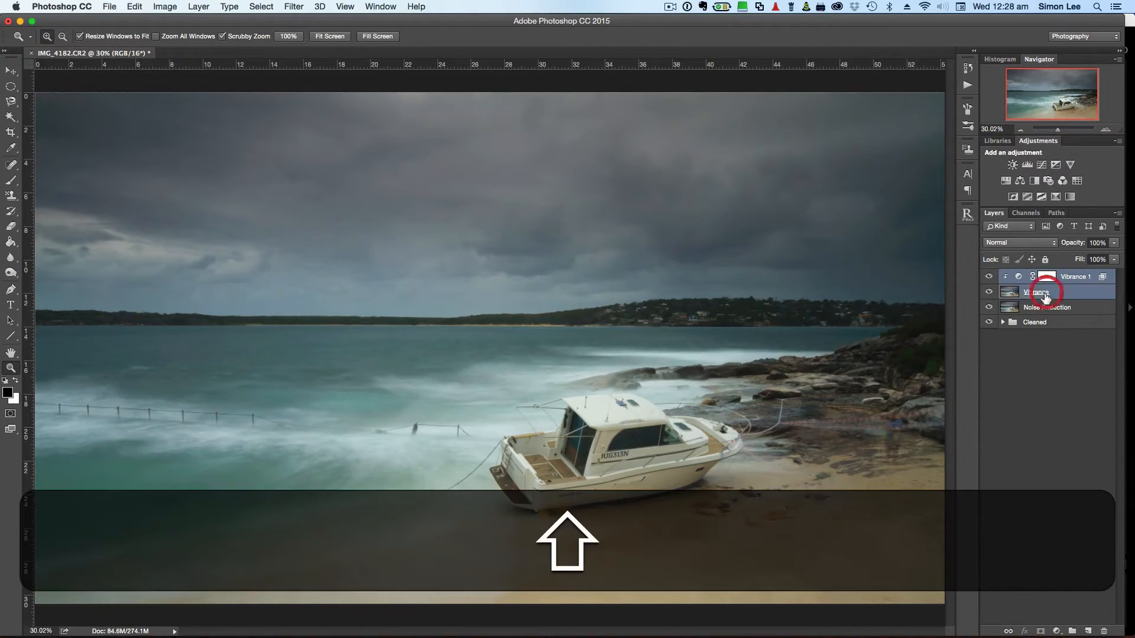
key("super+g")
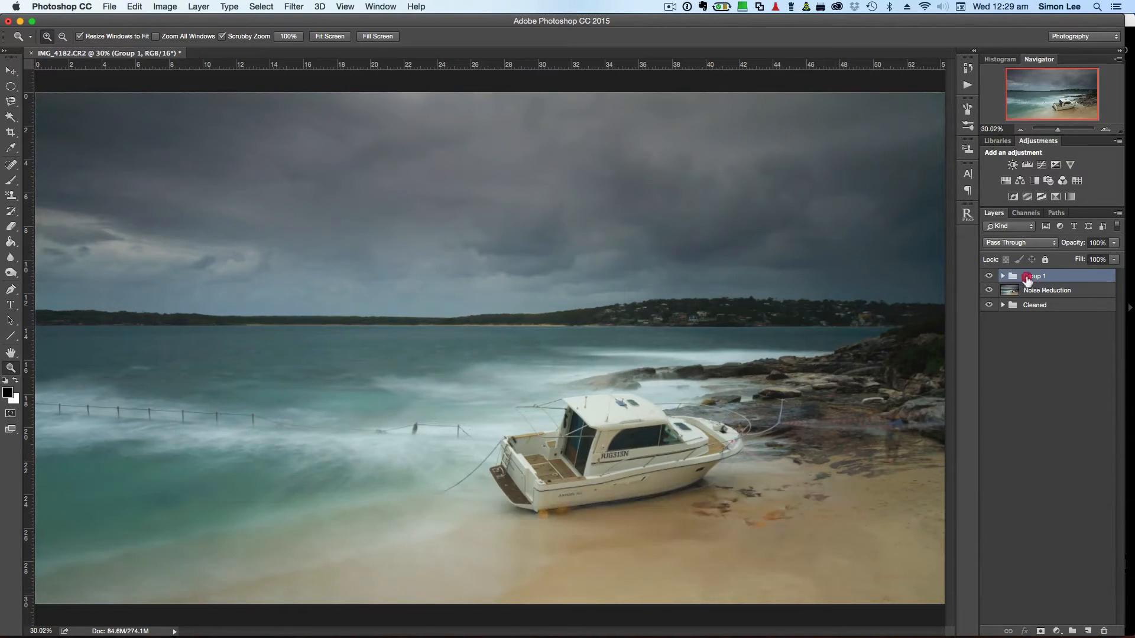
double_click(1036, 276)
type("V")
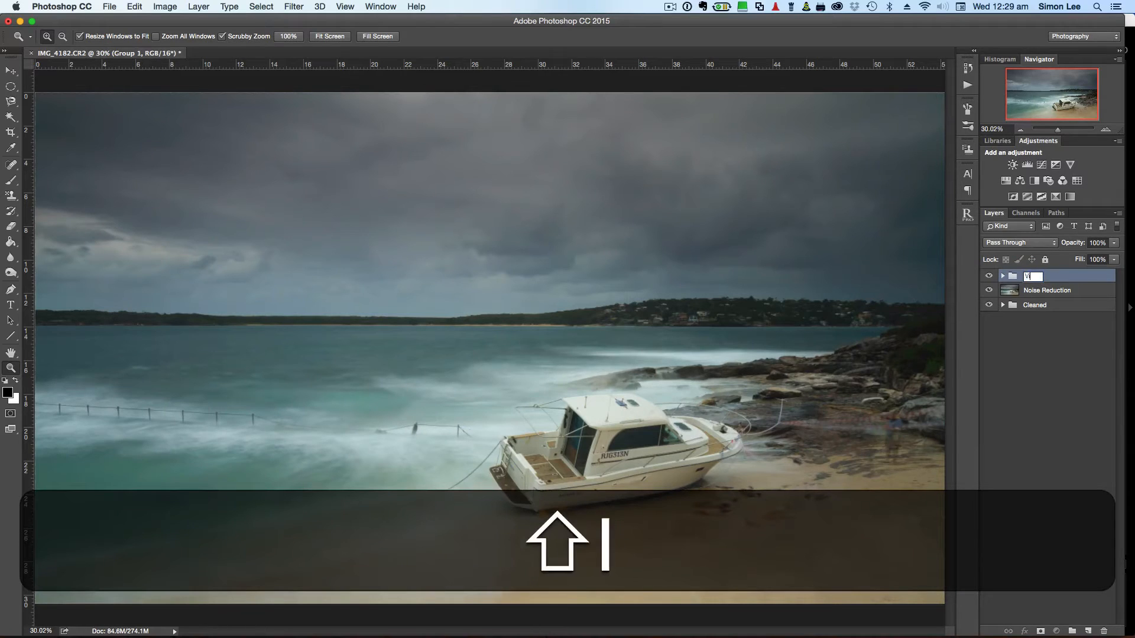
type("ibrance")
key("Return")
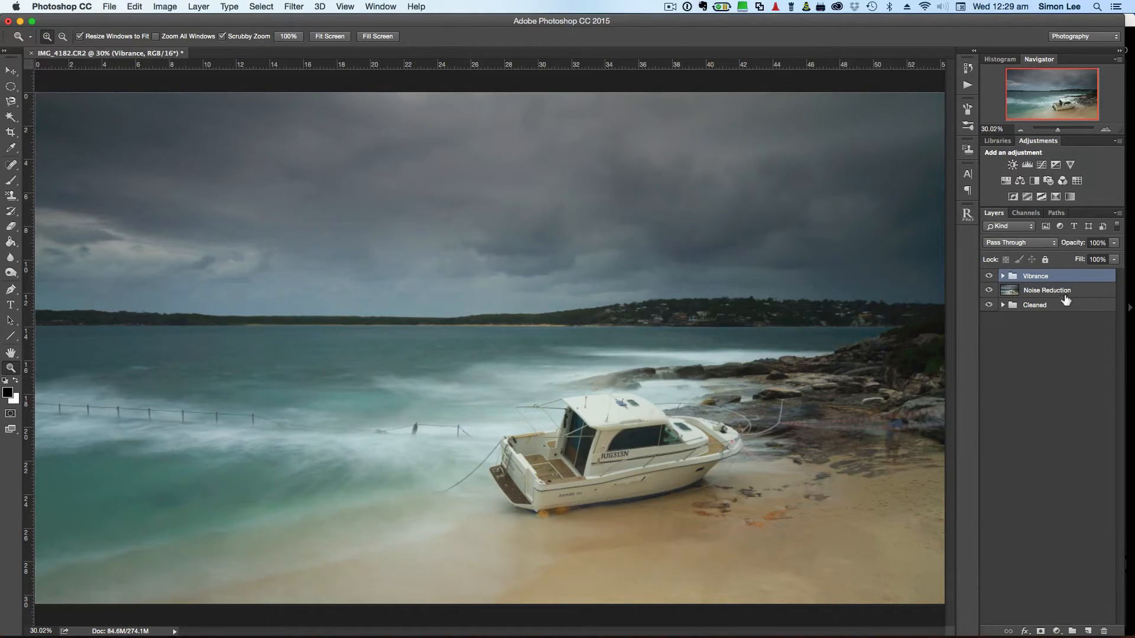
Stamp the Vibrance group, Noise Reduction layer and Cleaned group into a new merged layer named SL Blur.
left_click(1019, 304, "shift")
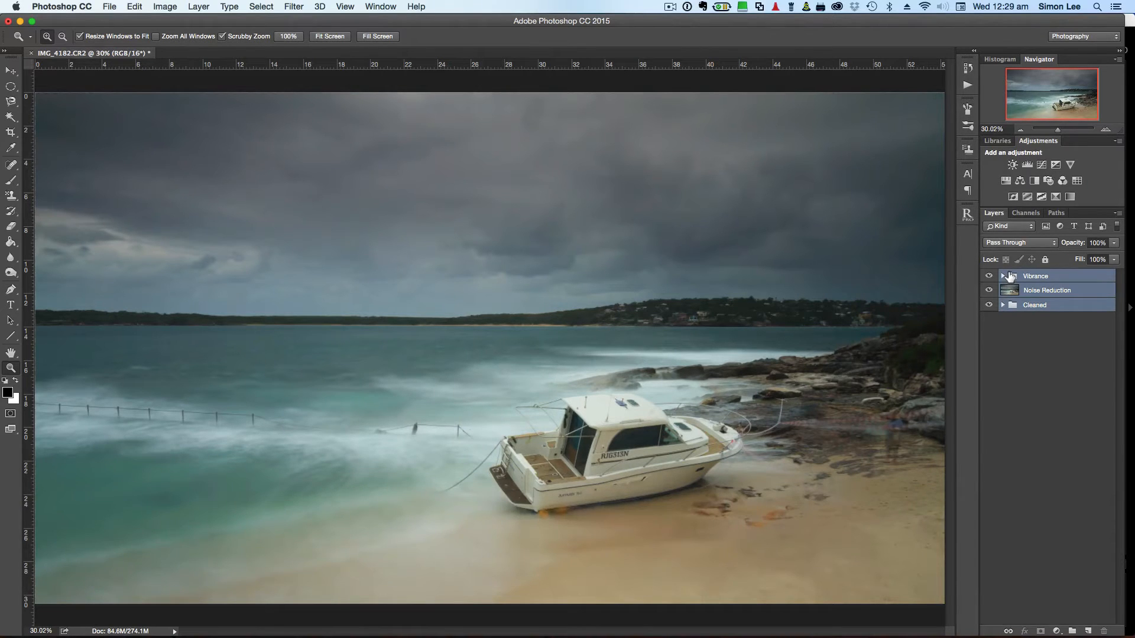
key("alt+shift+super")
key("alt+shift+super+e")
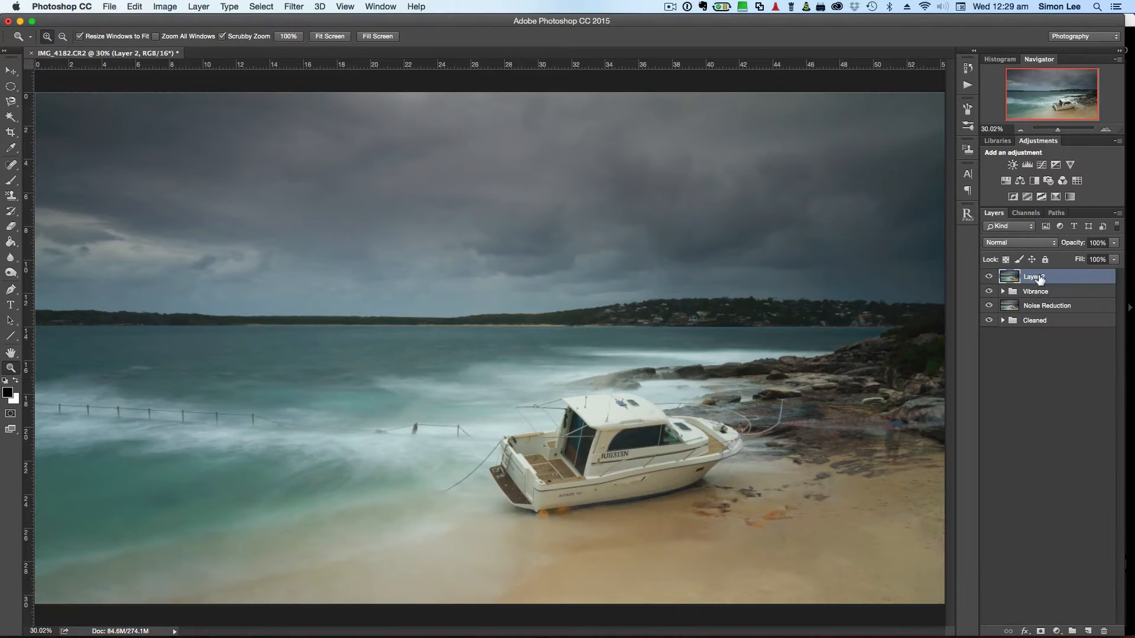
double_click(1034, 278)
type("SL Blur")
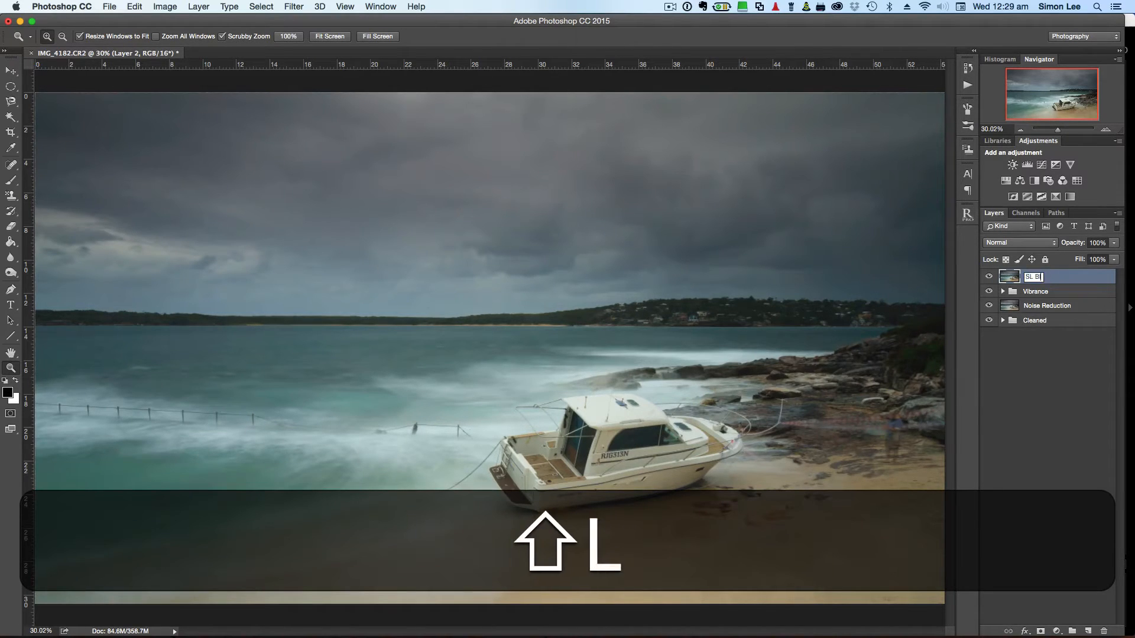
key("Return")
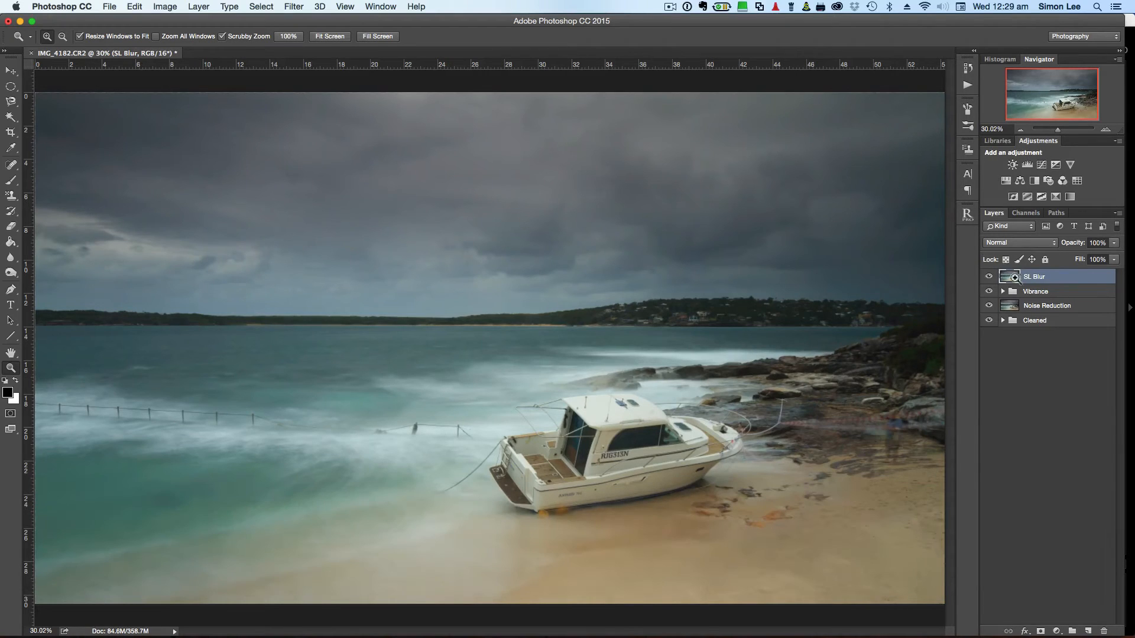
Apply a Gaussian Blur with a radius of 30.0 pixels to the SL Blur layer.
left_click(293, 6)
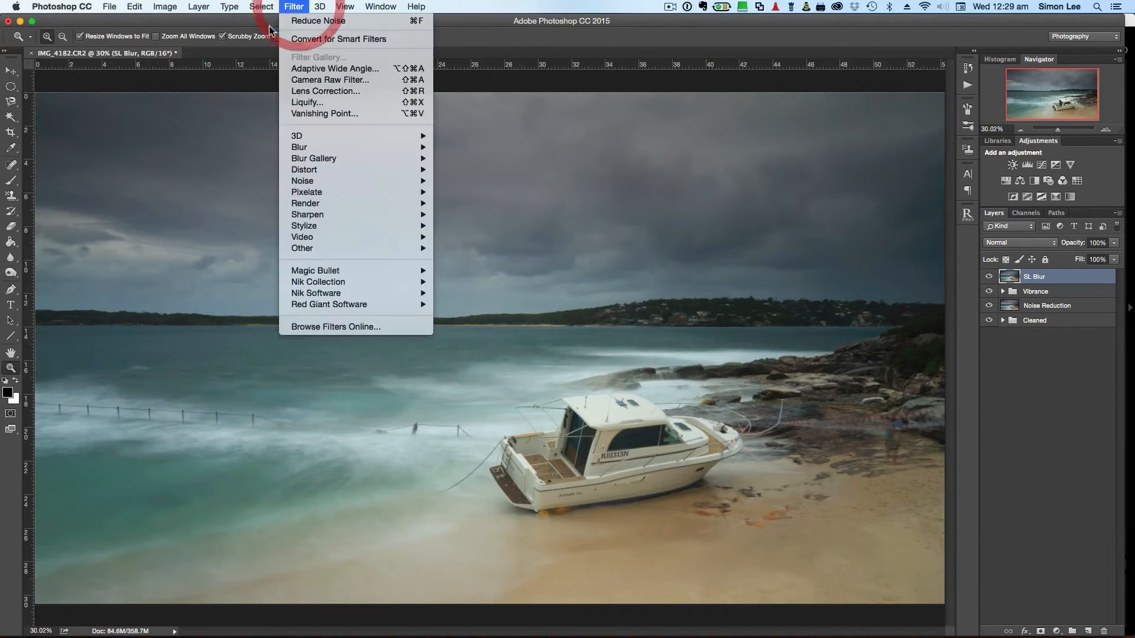
mouse_move(307, 147)
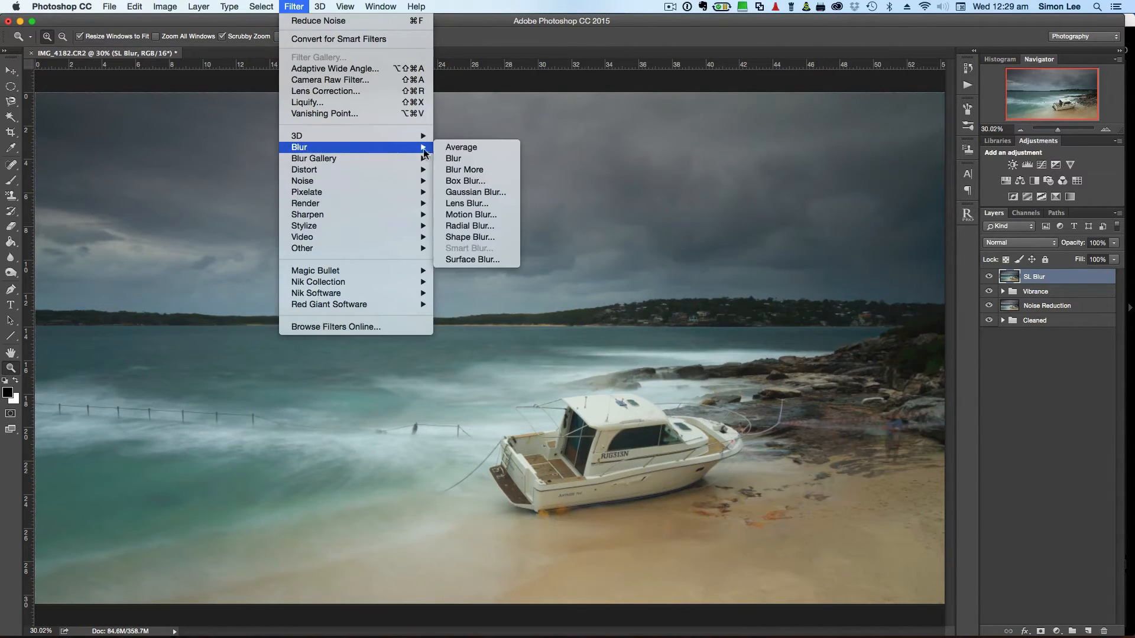
left_click(468, 193)
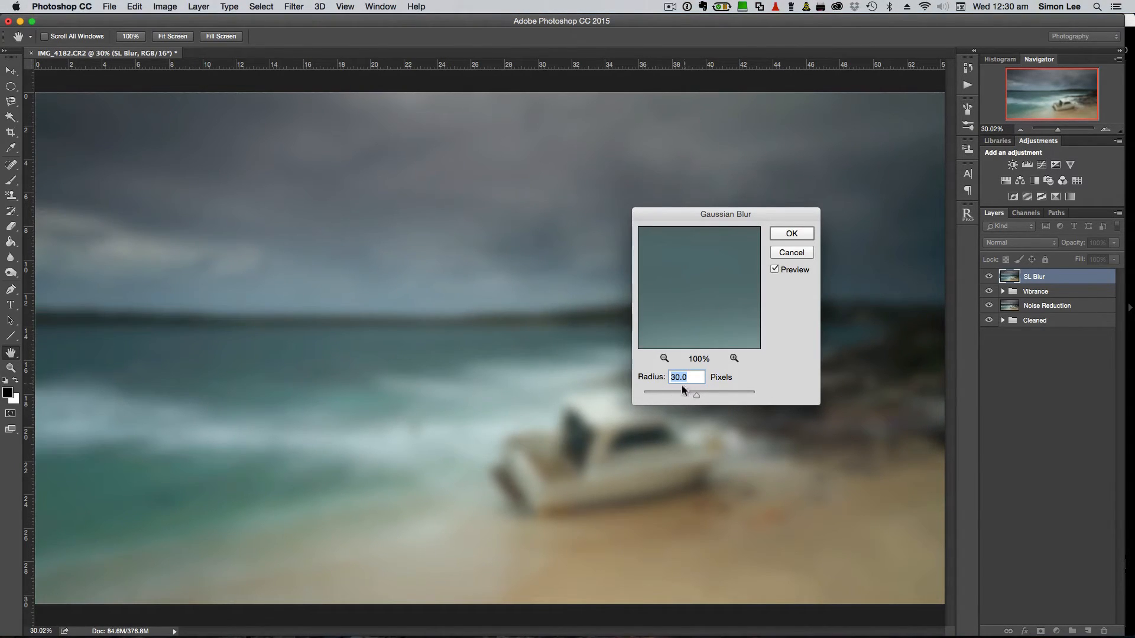
left_click(791, 234)
key("z")
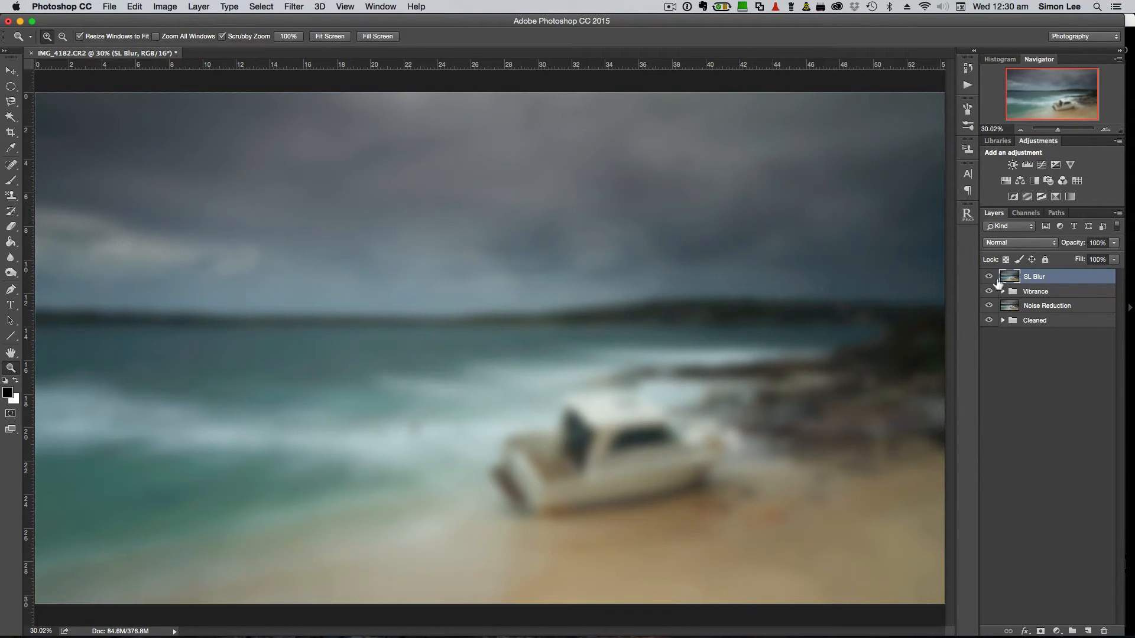
Set the SL Blur layer's blend mode to Soft Light, trying Overlay as an alternative.
left_click(1036, 243)
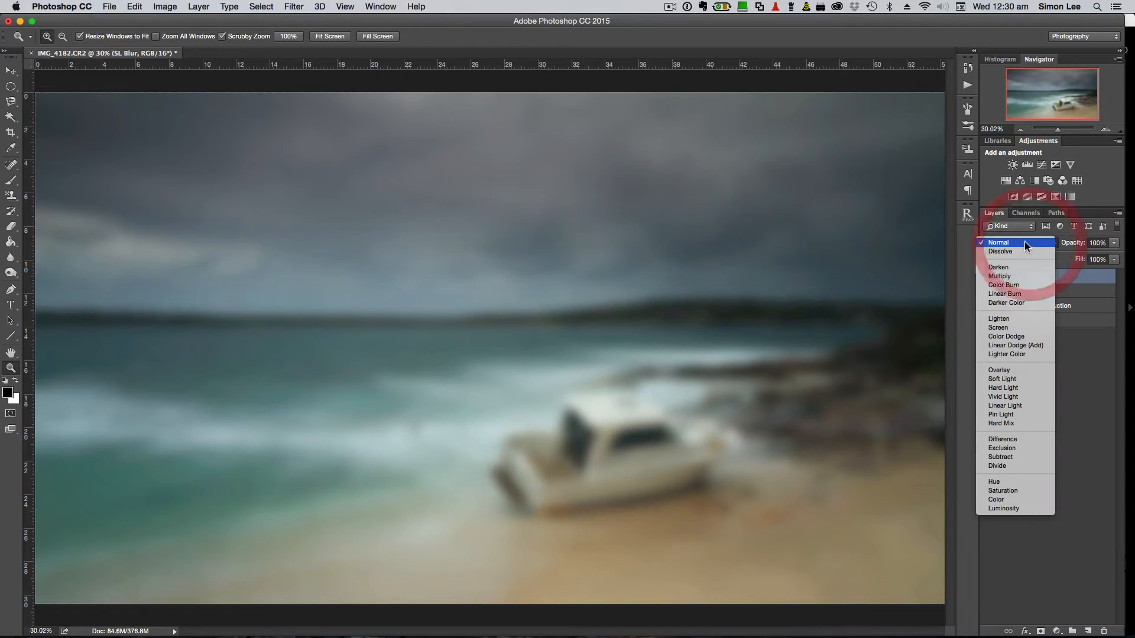
left_click(1020, 379)
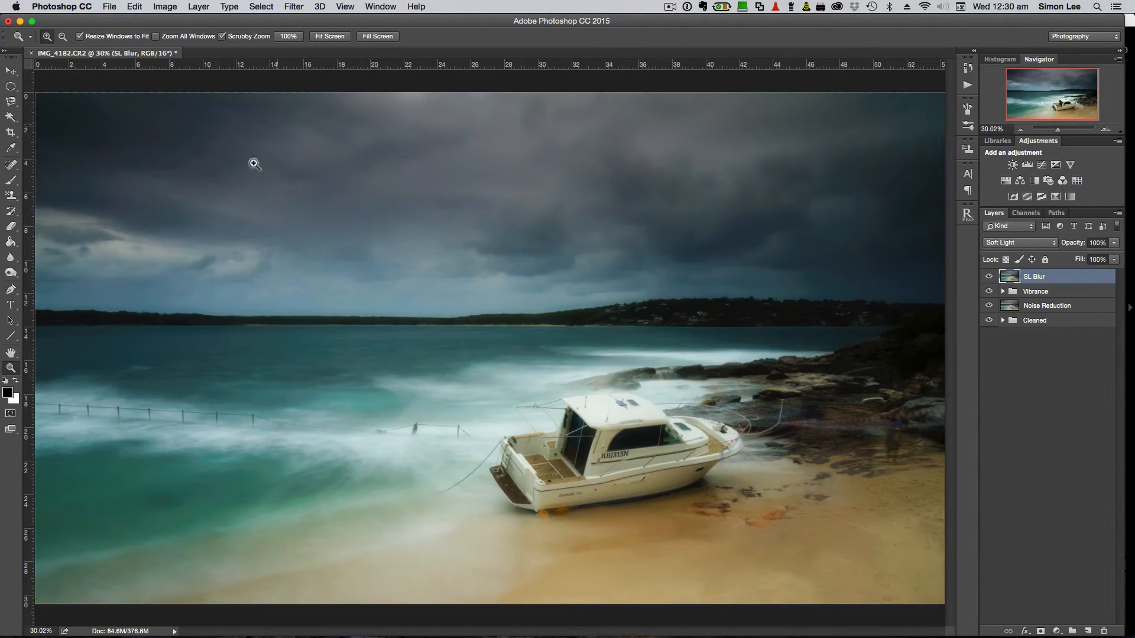
left_click(1032, 243)
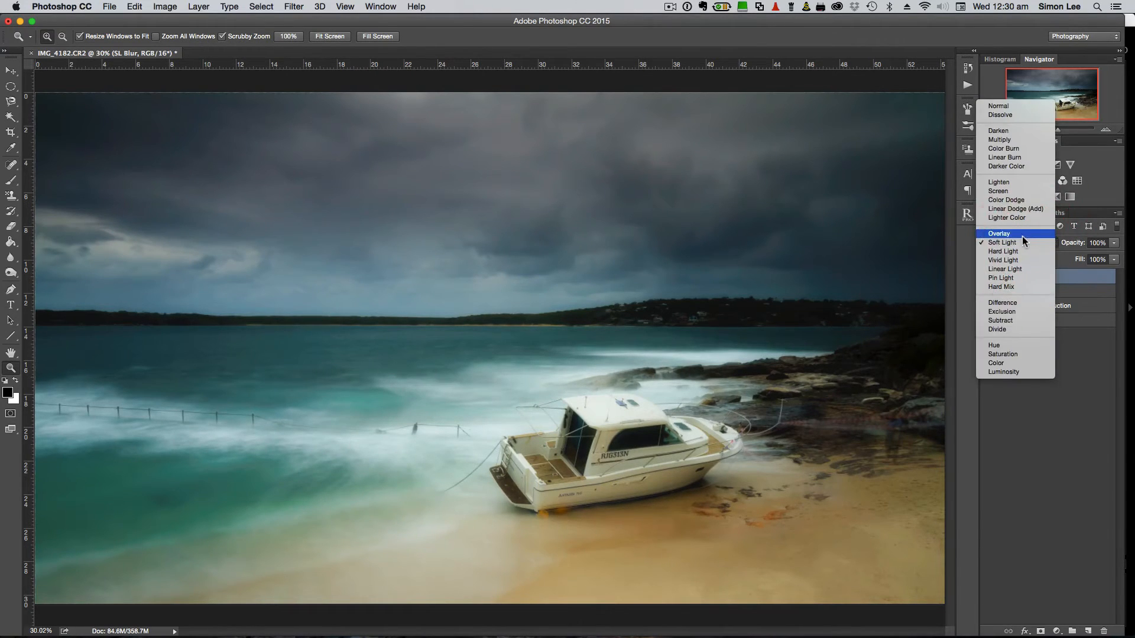
left_click(1023, 236)
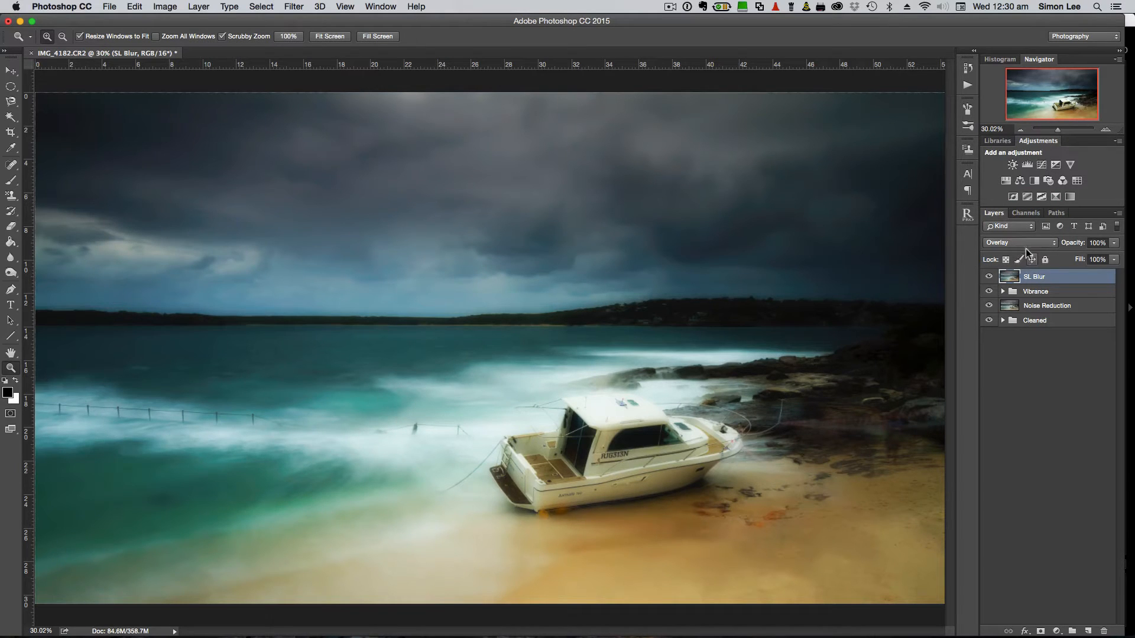
left_click(1027, 250)
left_click(1020, 250)
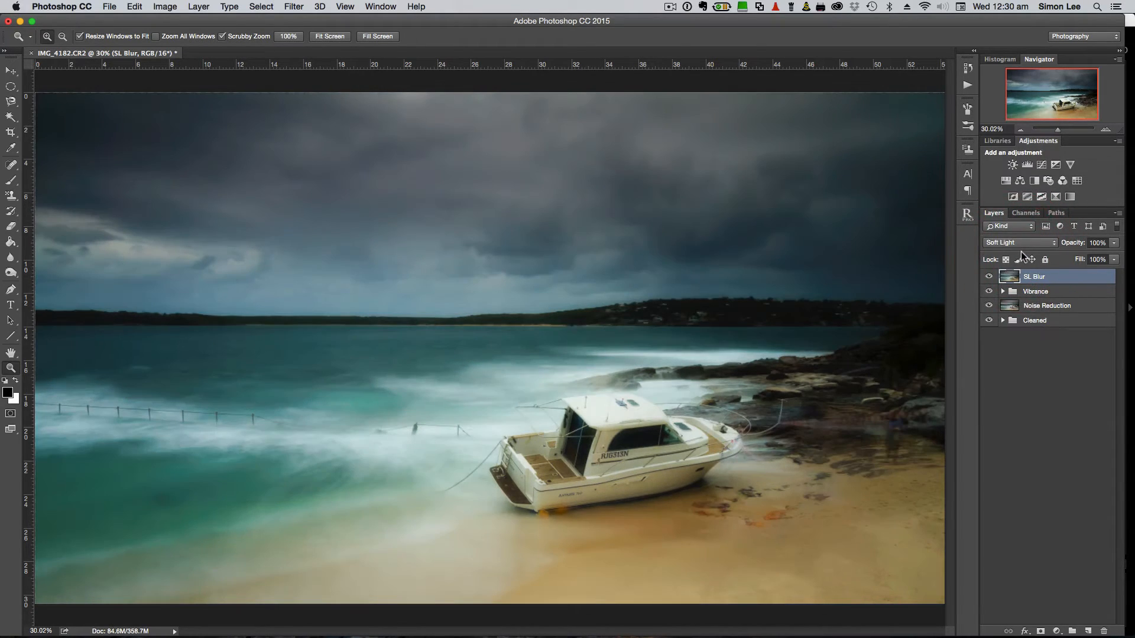
Lower the SL Blur layer's opacity to 29%.
left_click(1114, 243)
left_click_drag(1115, 258, 1070, 259)
left_click(1040, 369)
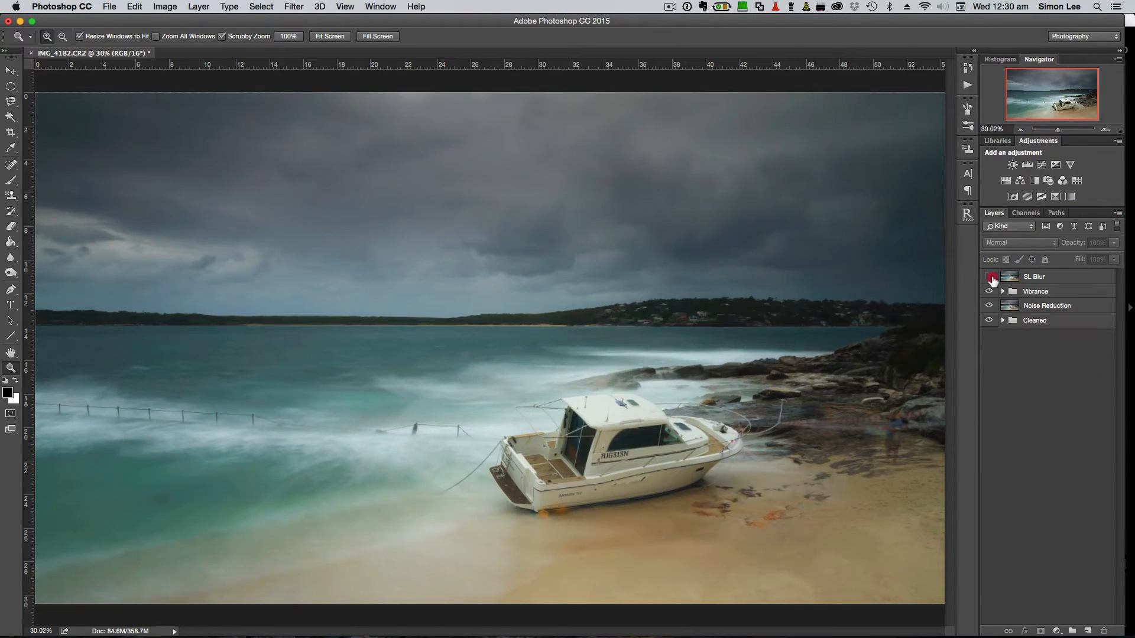
Compare the photo with the SL Blur layer hidden and shown.
left_click(990, 278)
left_click(991, 277)
left_click(990, 278)
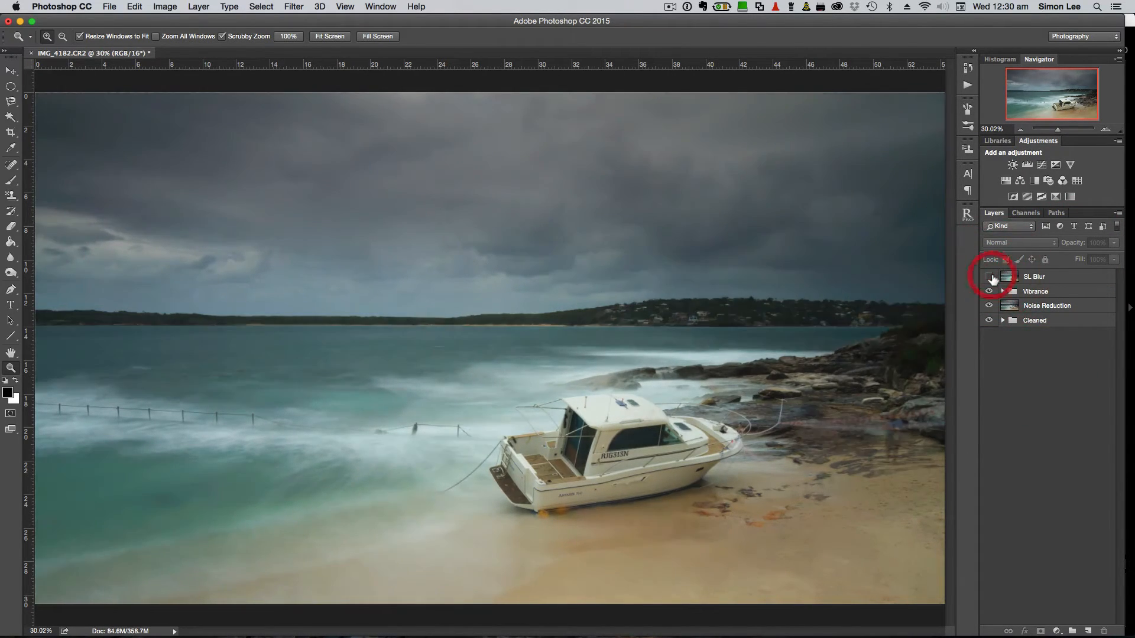
left_click(990, 277)
left_click(990, 278)
left_click(990, 277)
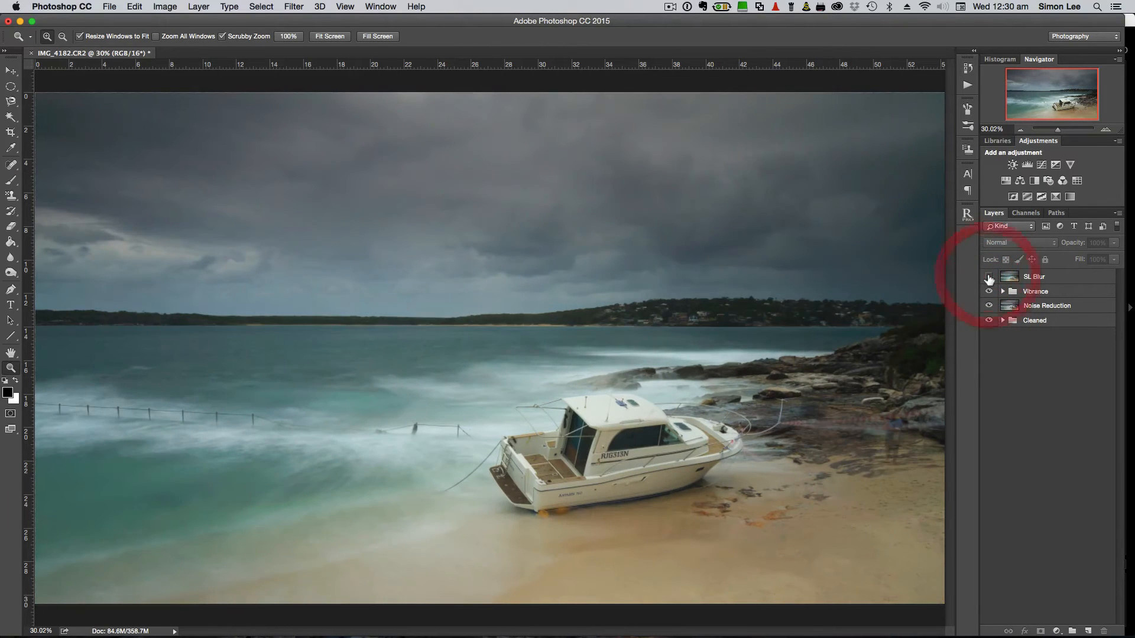
left_click(991, 277)
left_click(990, 277)
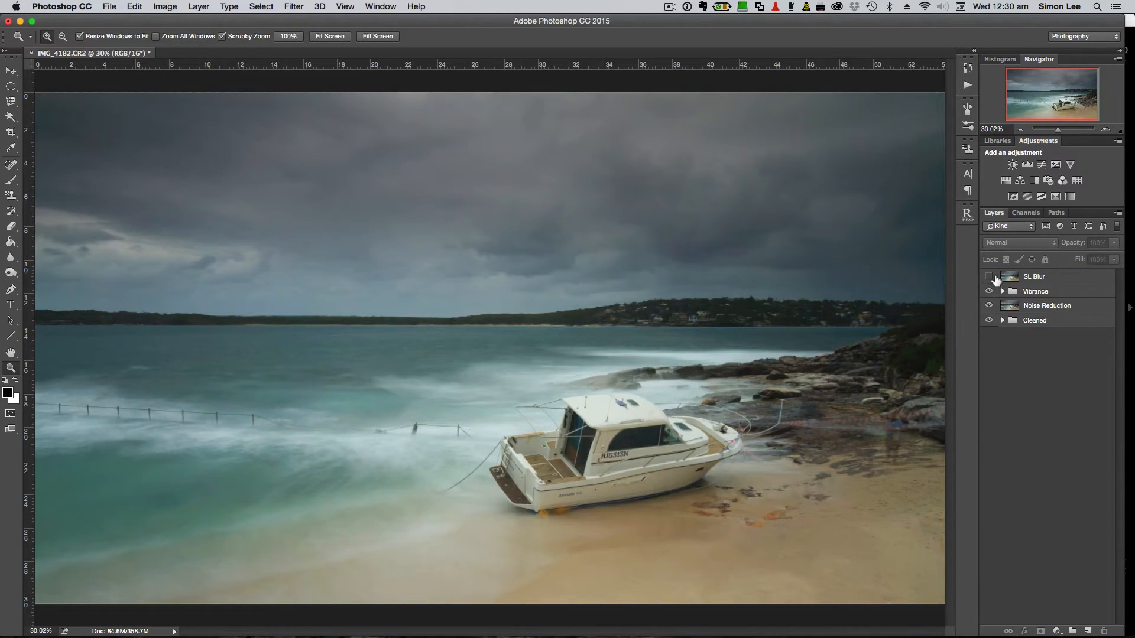
left_click(989, 278)
left_click(990, 277)
left_click(990, 277)
left_click(989, 277)
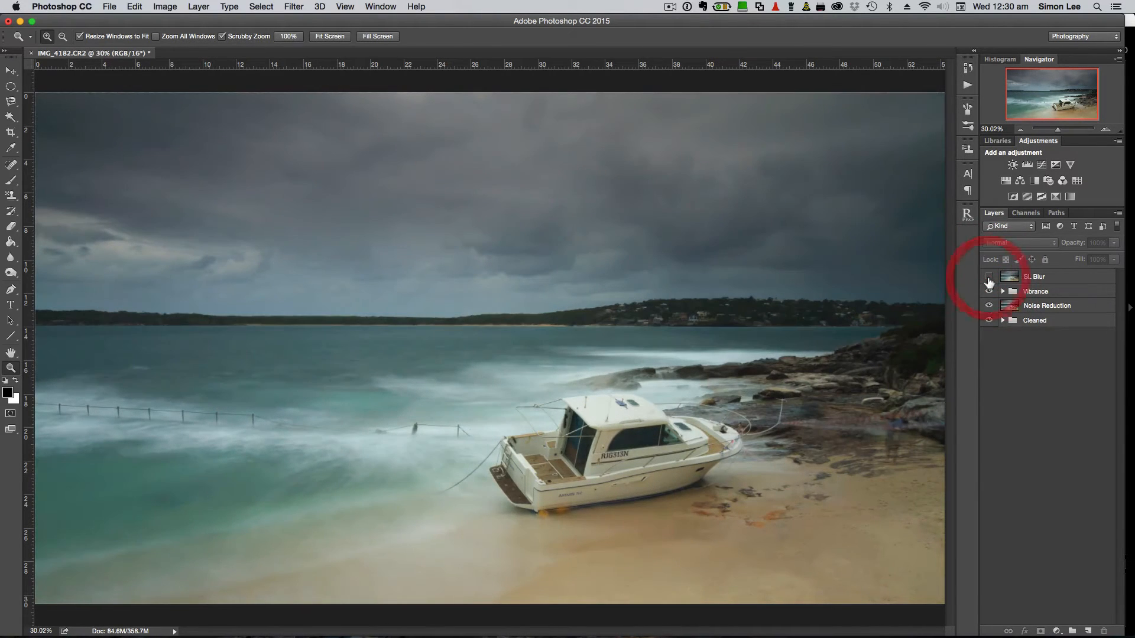
left_click(989, 277)
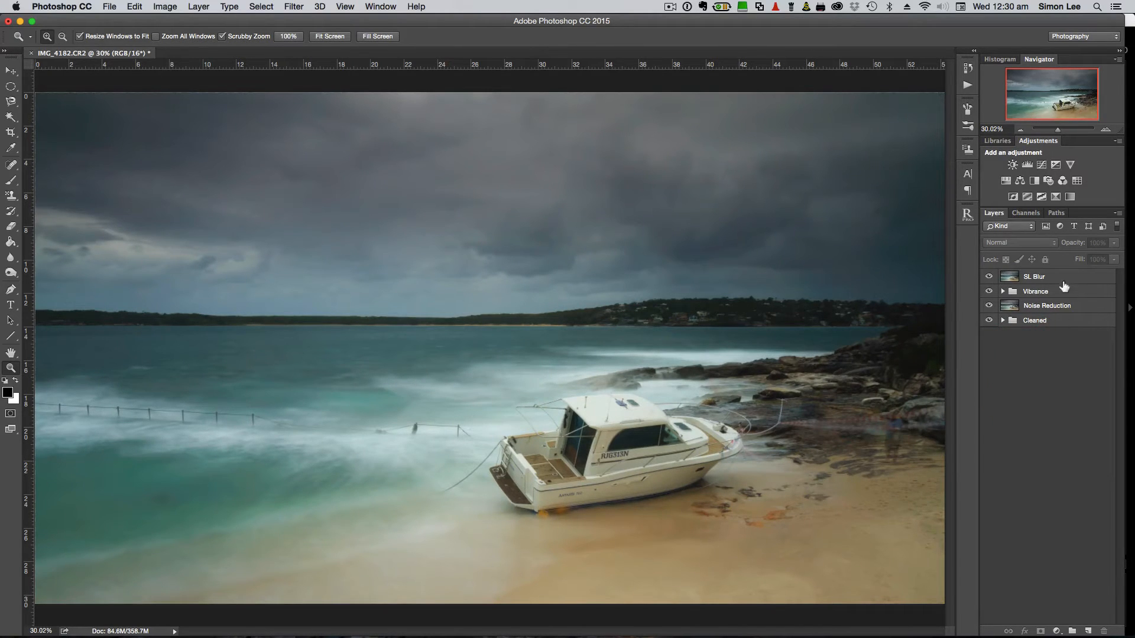
Stamp the SL Blur layer, Vibrance group, Noise Reduction layer and Cleaned group into a new merged layer.
left_click(1039, 277)
left_click(1038, 319, "shift")
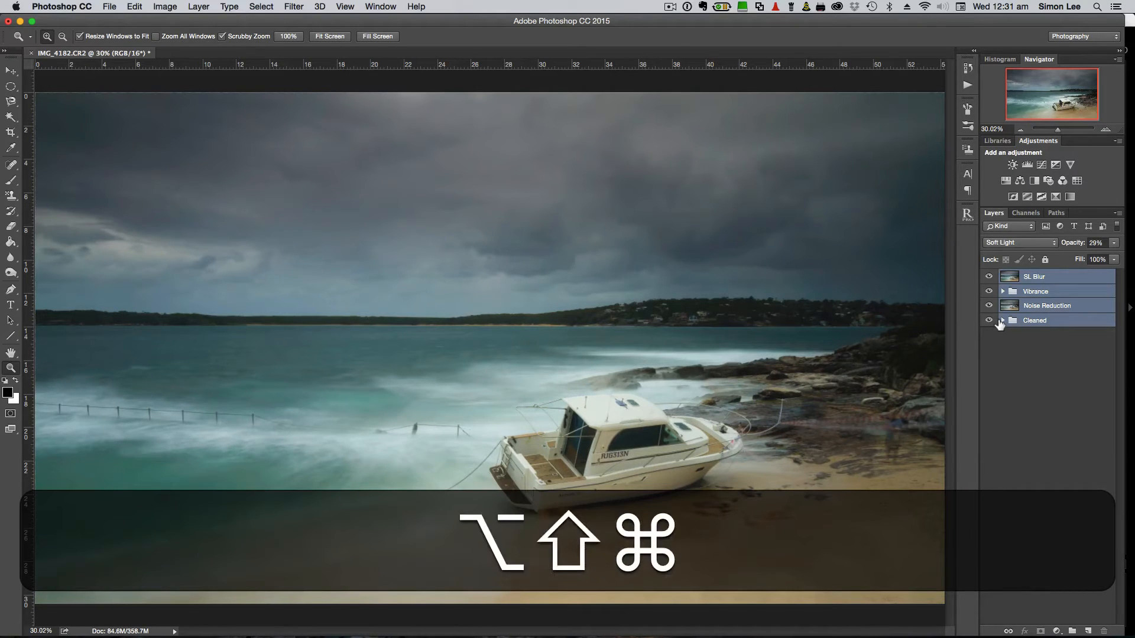
key("alt+shift+super+e")
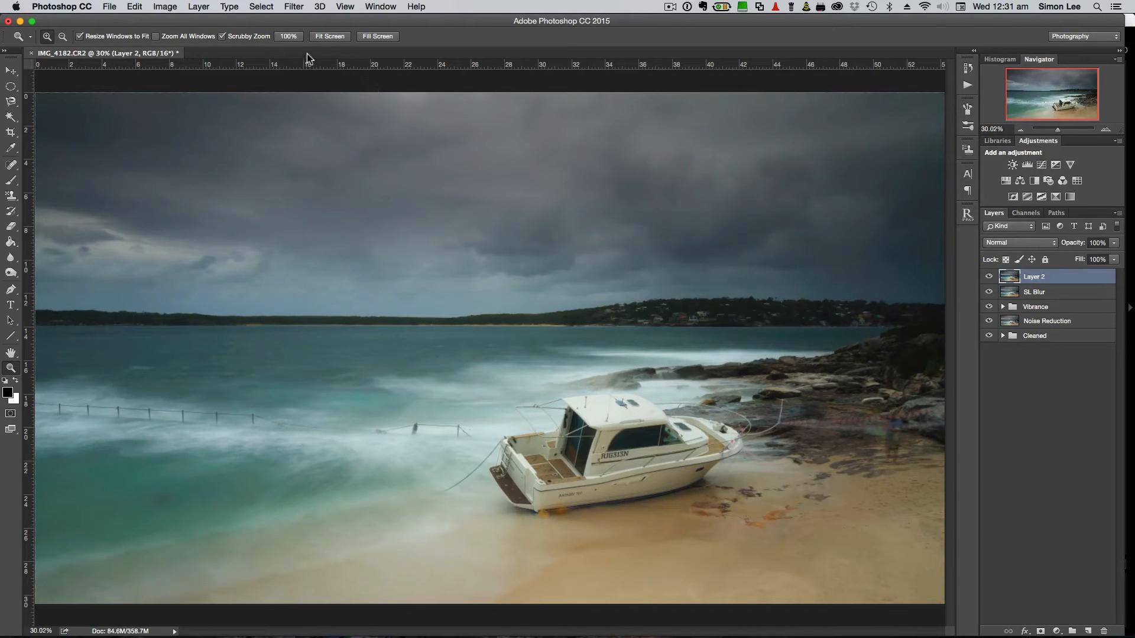
Open the new merged layer in the Nik Collection filter Silver Efex Pro 2.
left_click(294, 7)
mouse_move(342, 284)
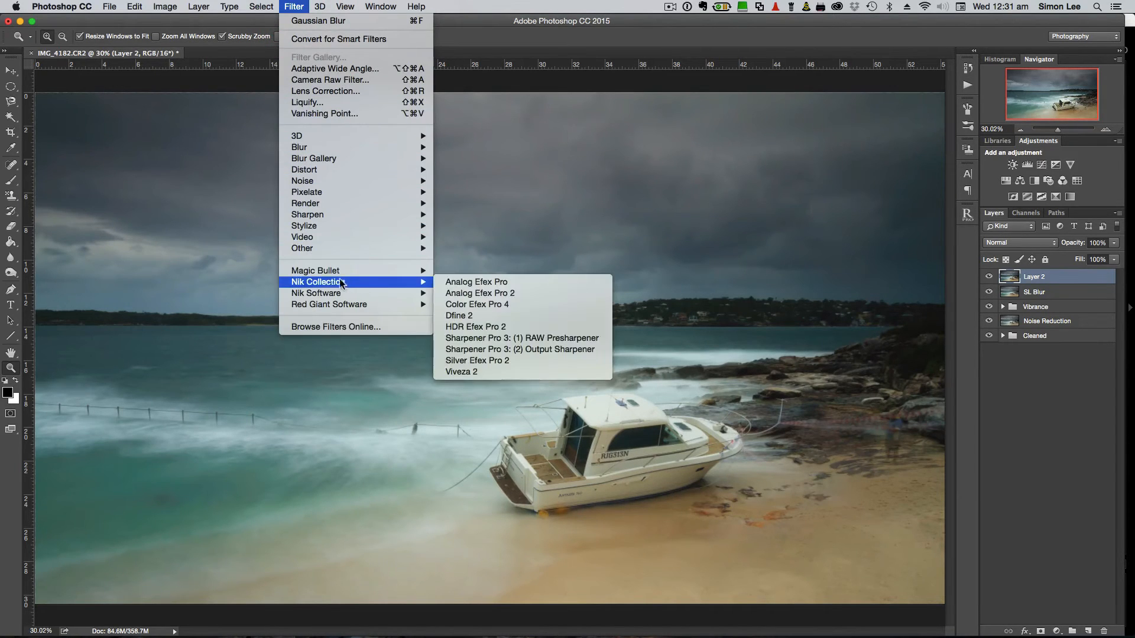
left_click(494, 360)
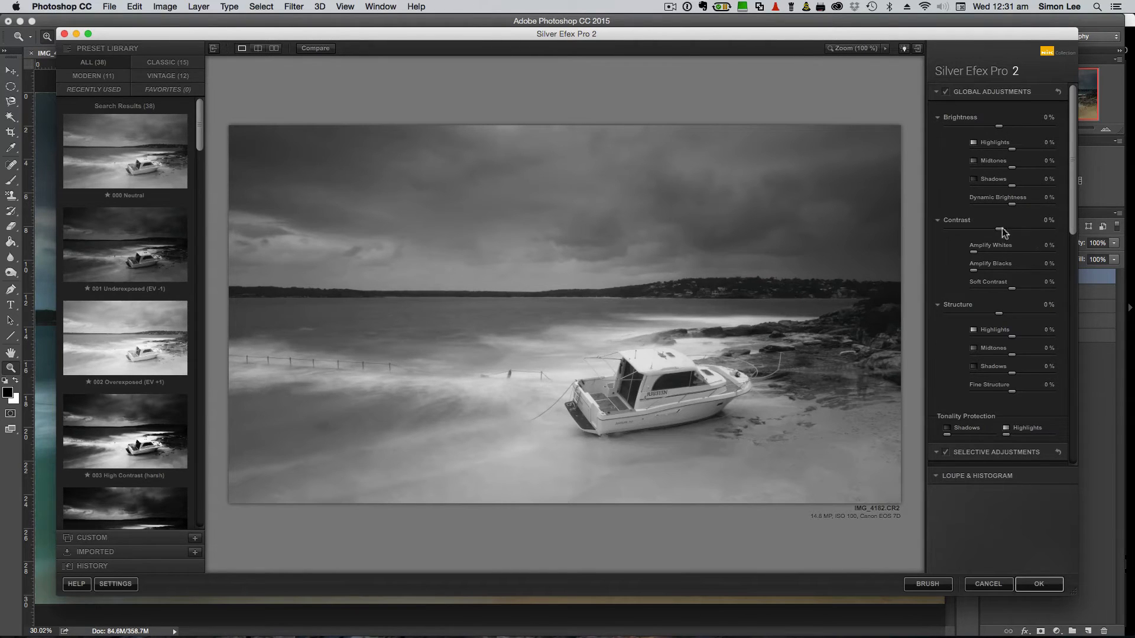
Try the red, yellow, green and blue color filters on the black-and-white preview and return to the neutral filter.
left_click_drag(1072, 222, 1083, 260)
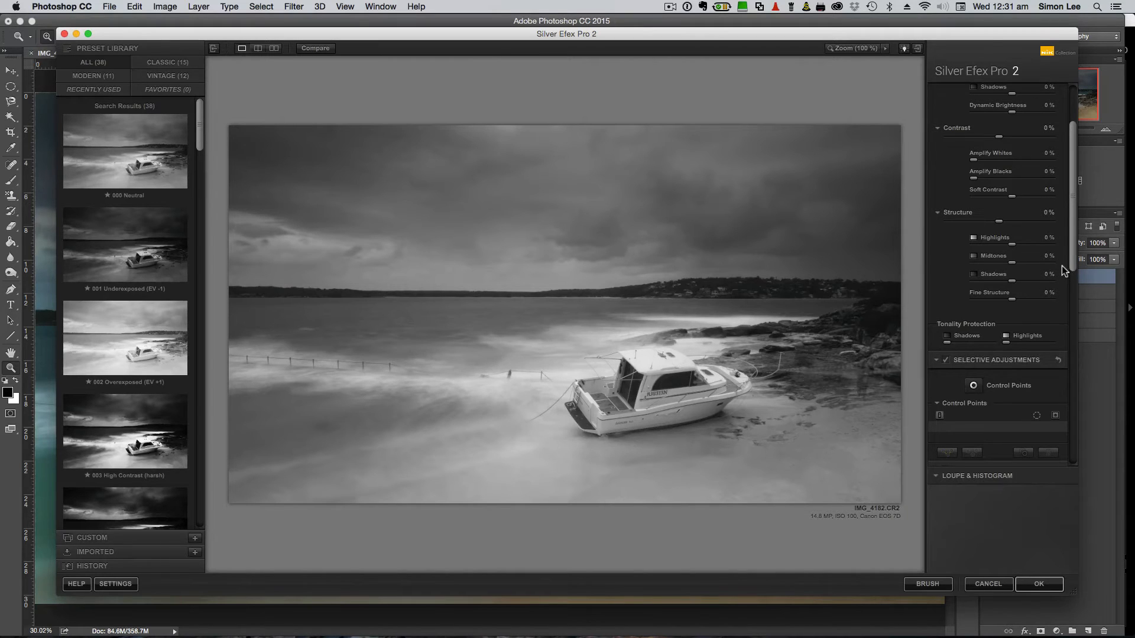
left_click_drag(1071, 267, 1051, 344)
left_click(969, 300)
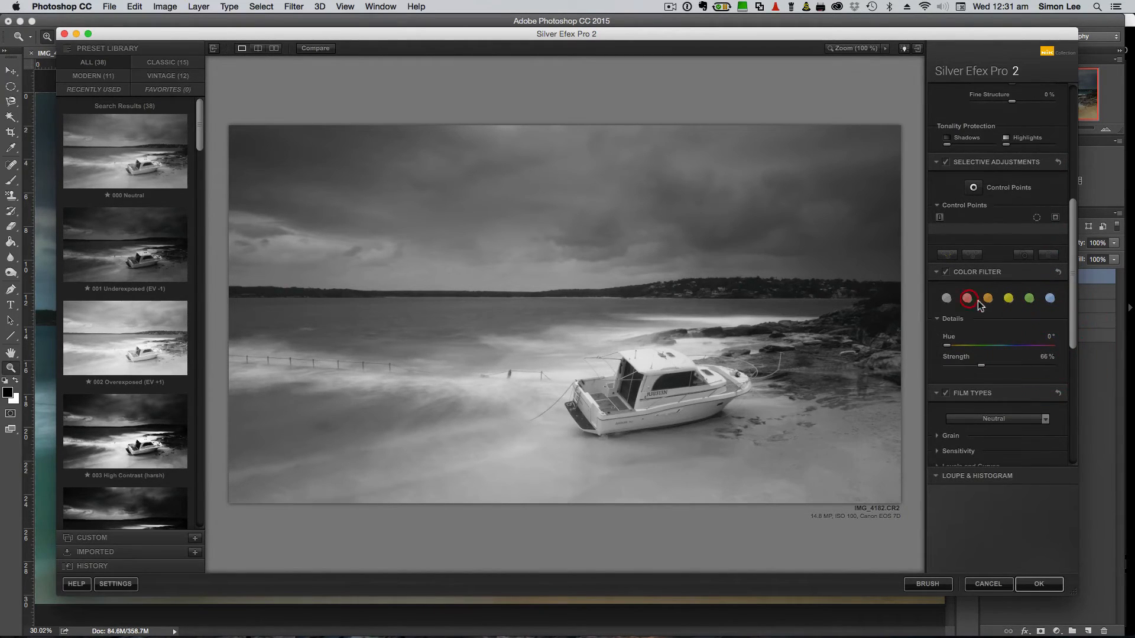
left_click(1009, 299)
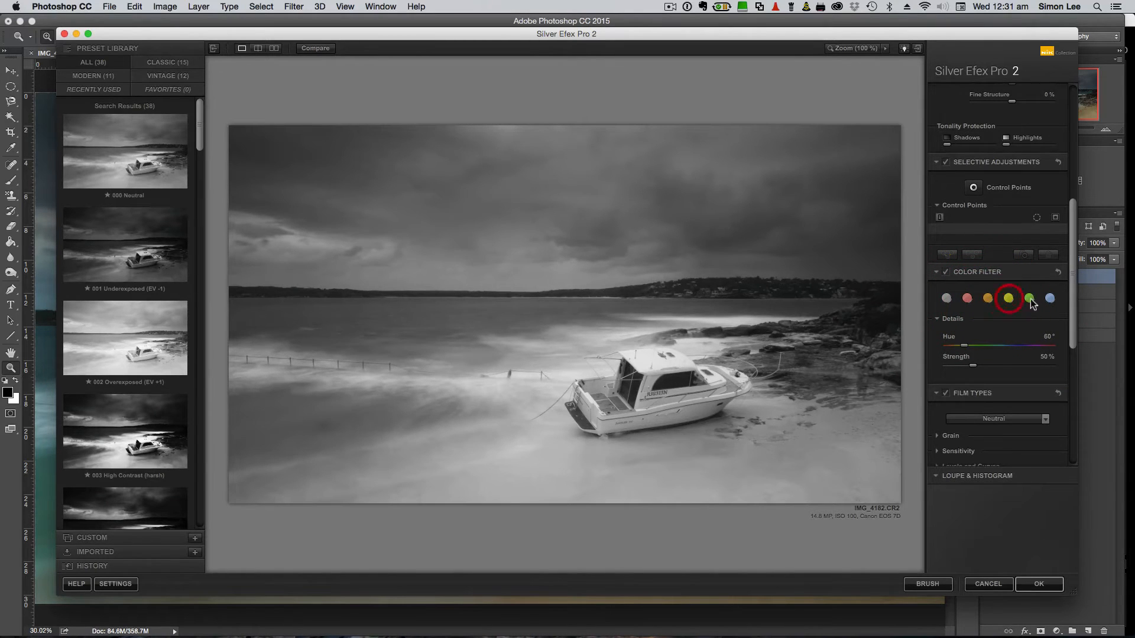
left_click(1030, 299)
left_click(1050, 299)
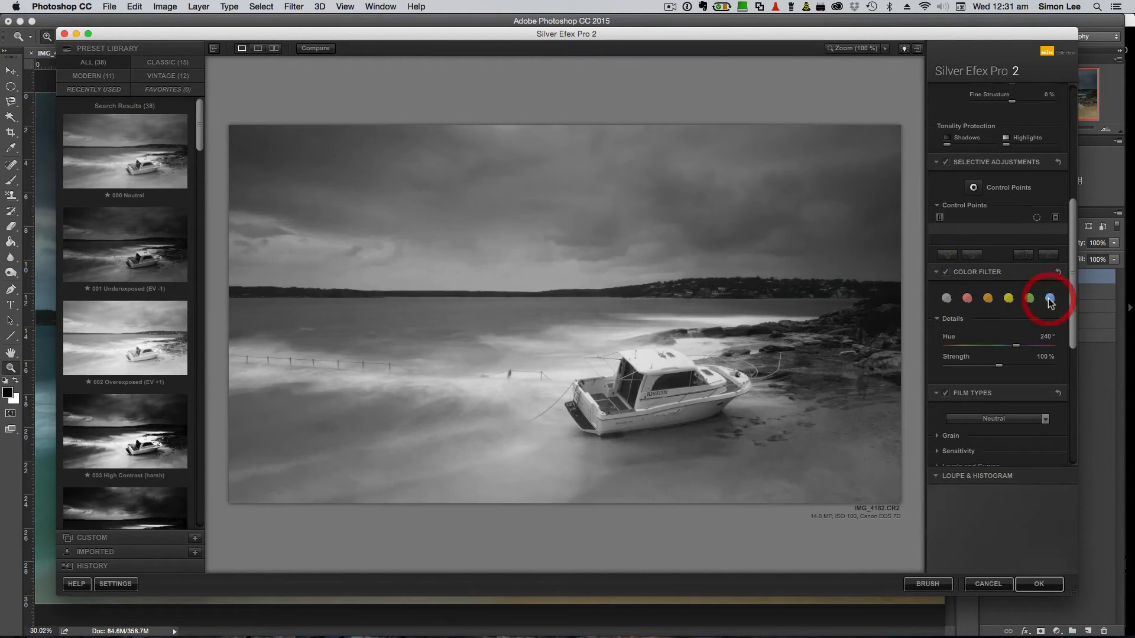
left_click(977, 299)
left_click(946, 298)
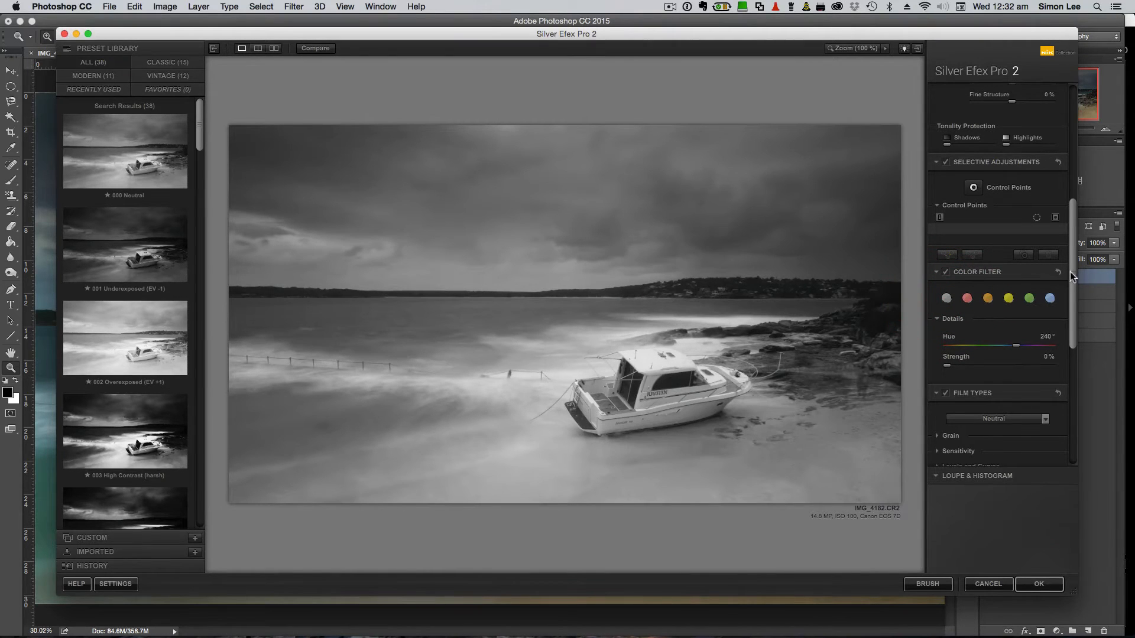
Preview the Kodak ISO 32 Panatomic X film type, keeping the film type at Neutral.
left_click_drag(1072, 276, 1058, 352)
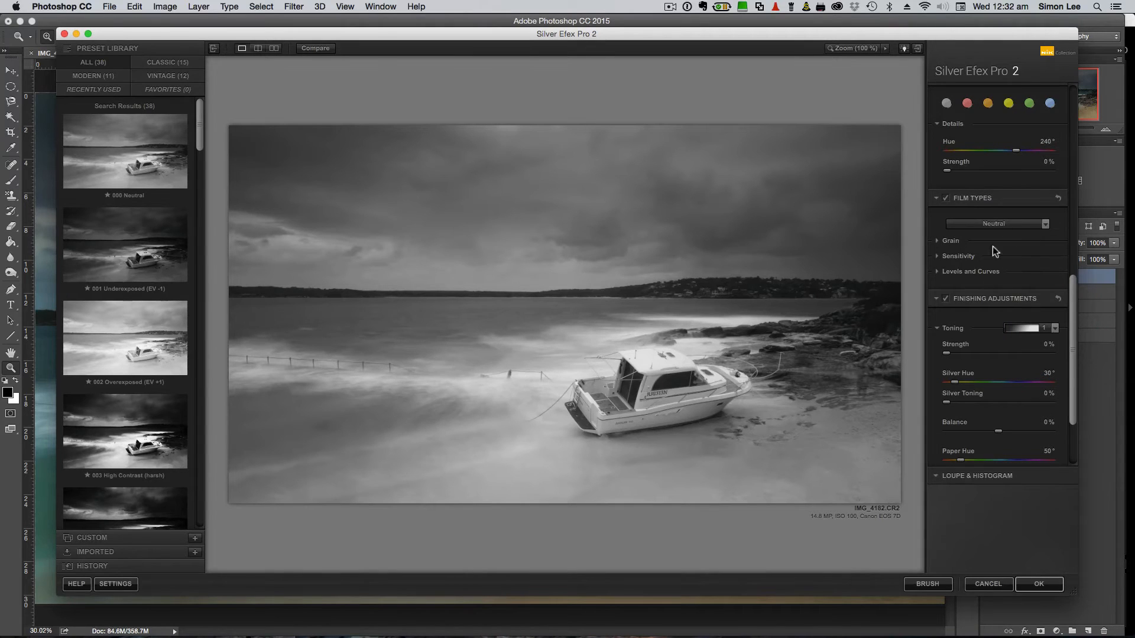
left_click(1043, 225)
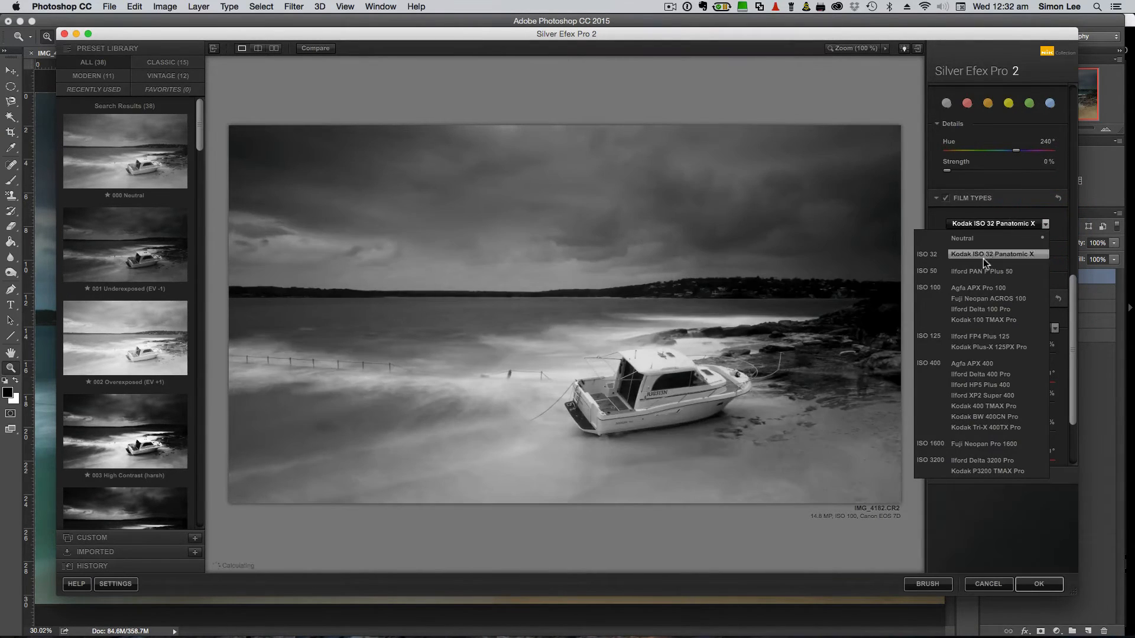
left_click(1058, 219)
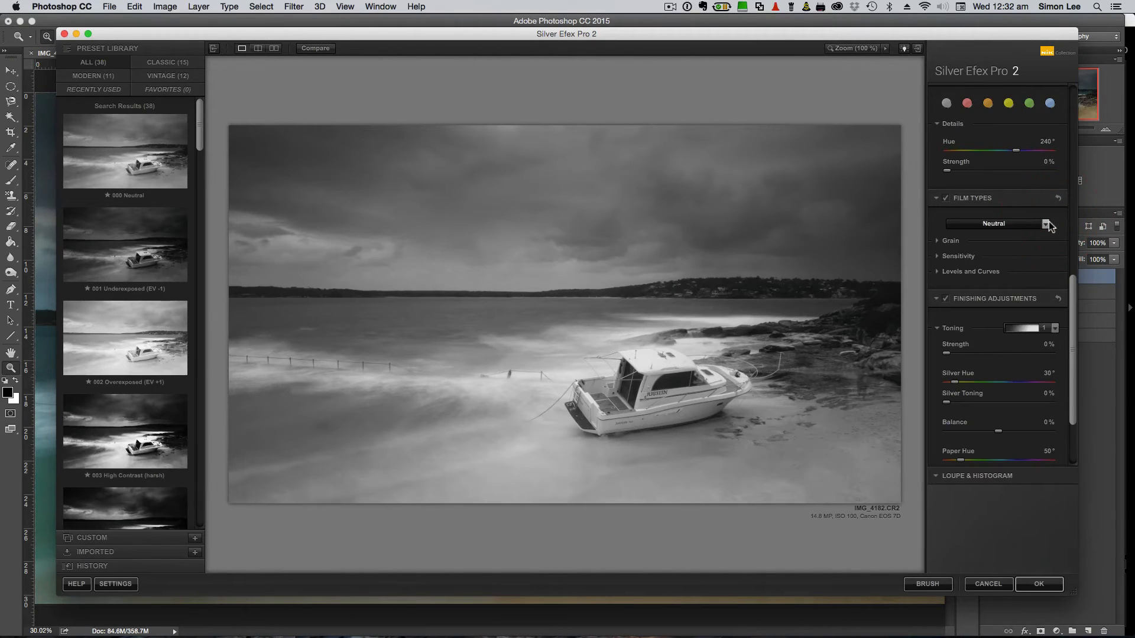
left_click_drag(1073, 295, 1094, 89)
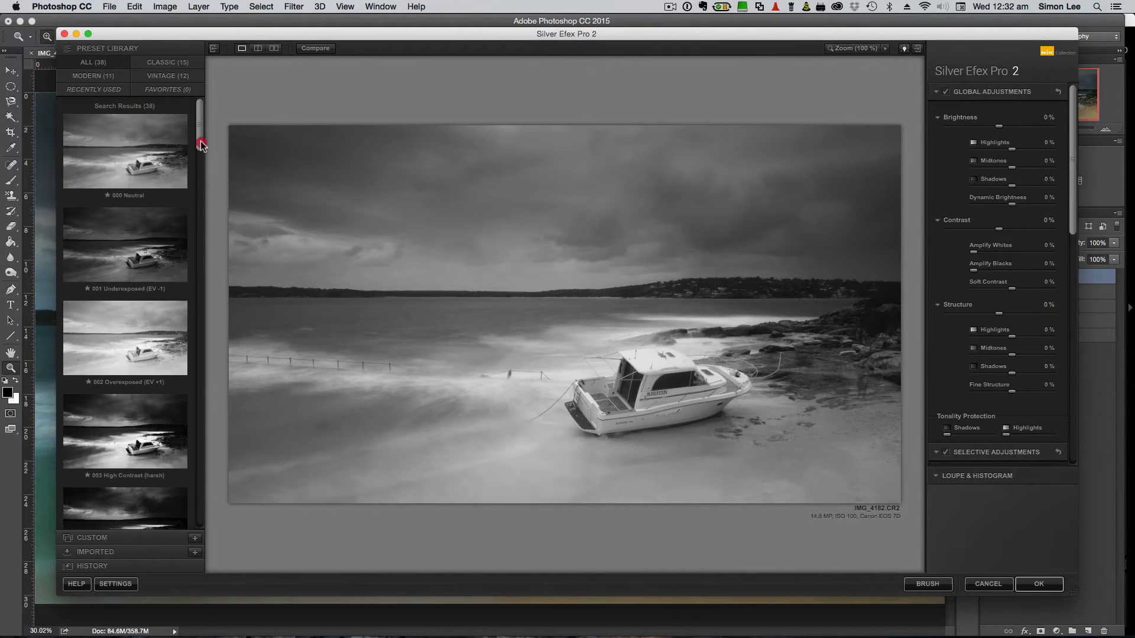
Compare the High Structure (harsh) and High Contrast (harsh) presets and apply 006 High Structure (smooth) to the merged layer.
left_click_drag(201, 145, 215, 189)
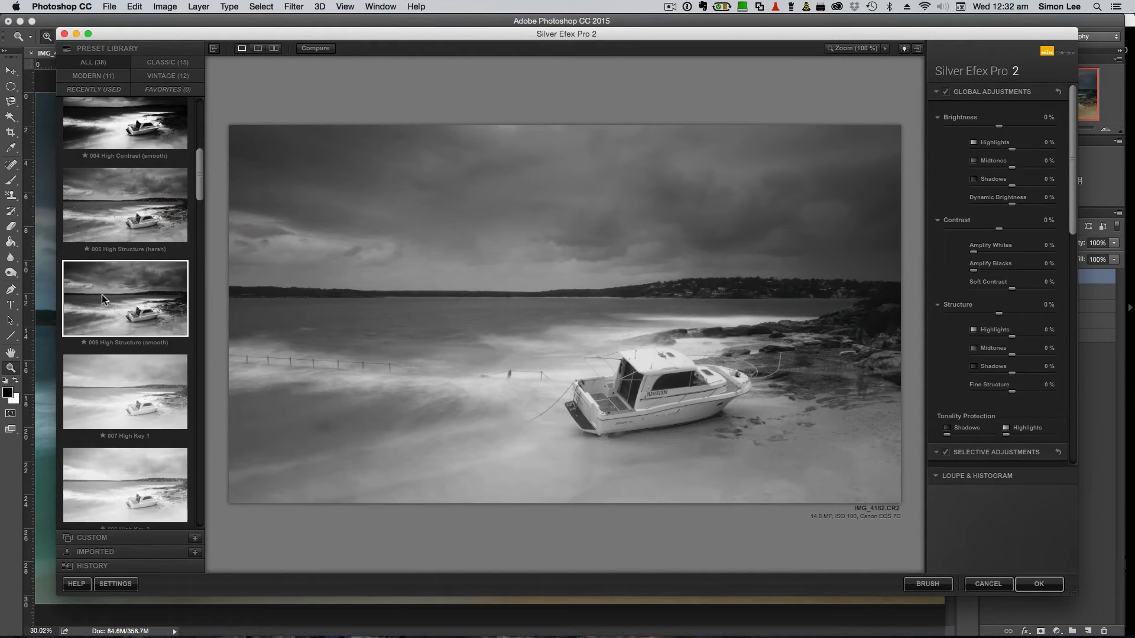
left_click(116, 288)
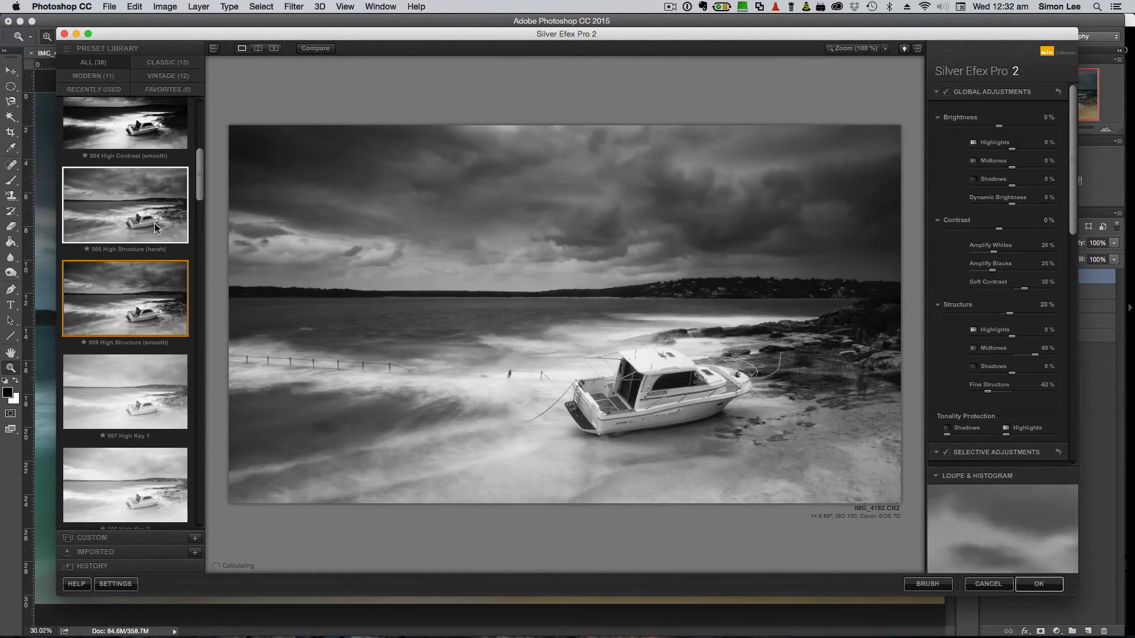
left_click(135, 224)
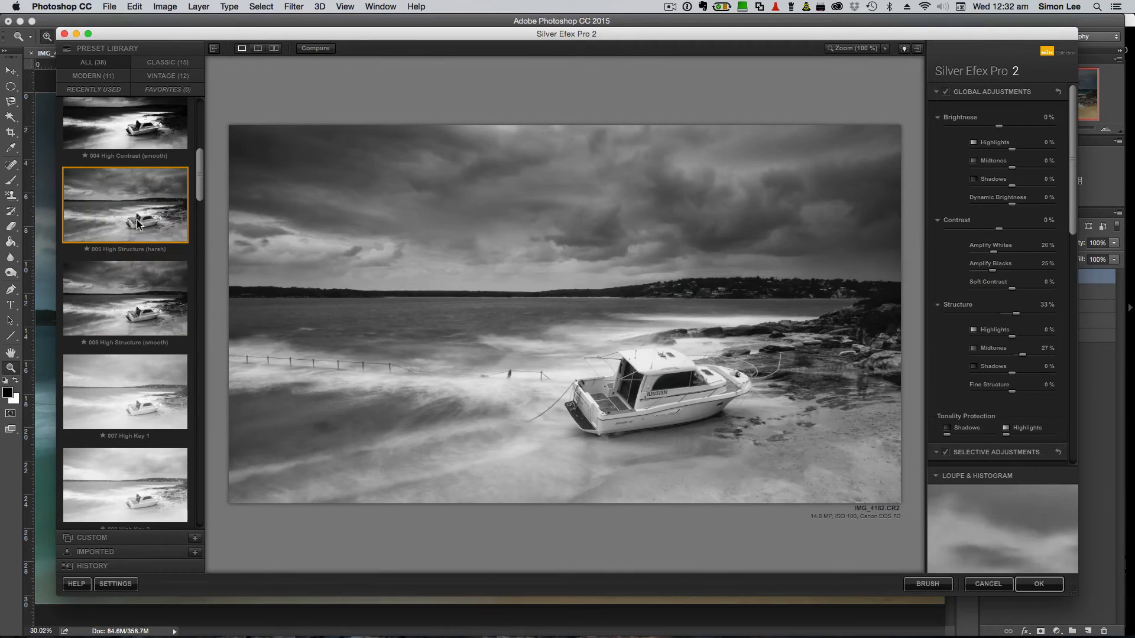
left_click(136, 290)
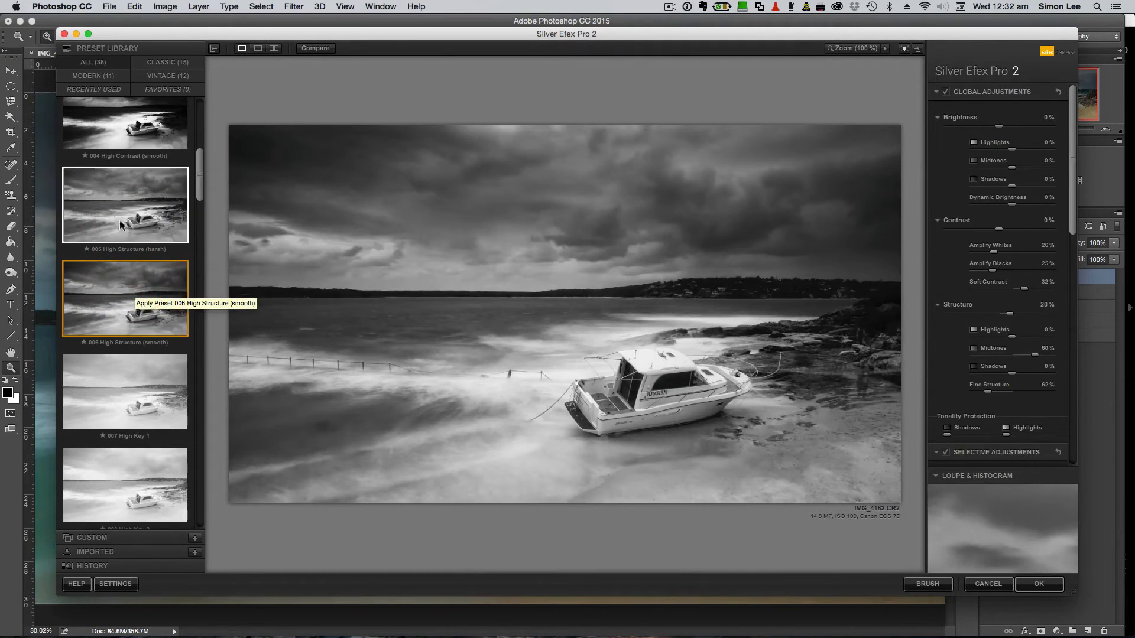
left_click_drag(200, 197, 199, 178)
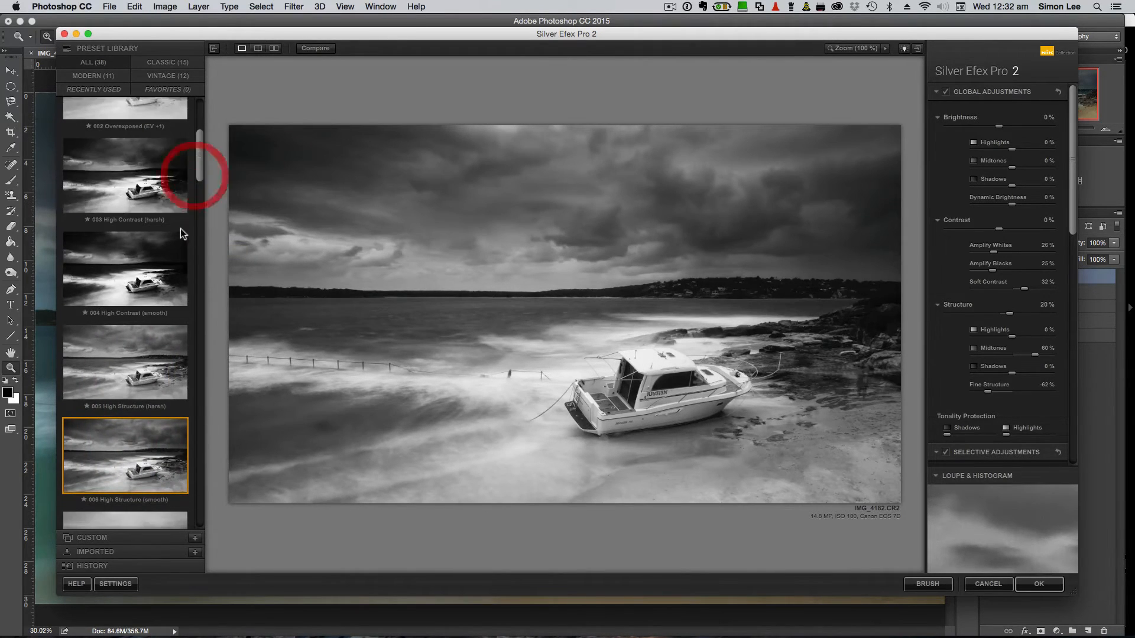
left_click(145, 188)
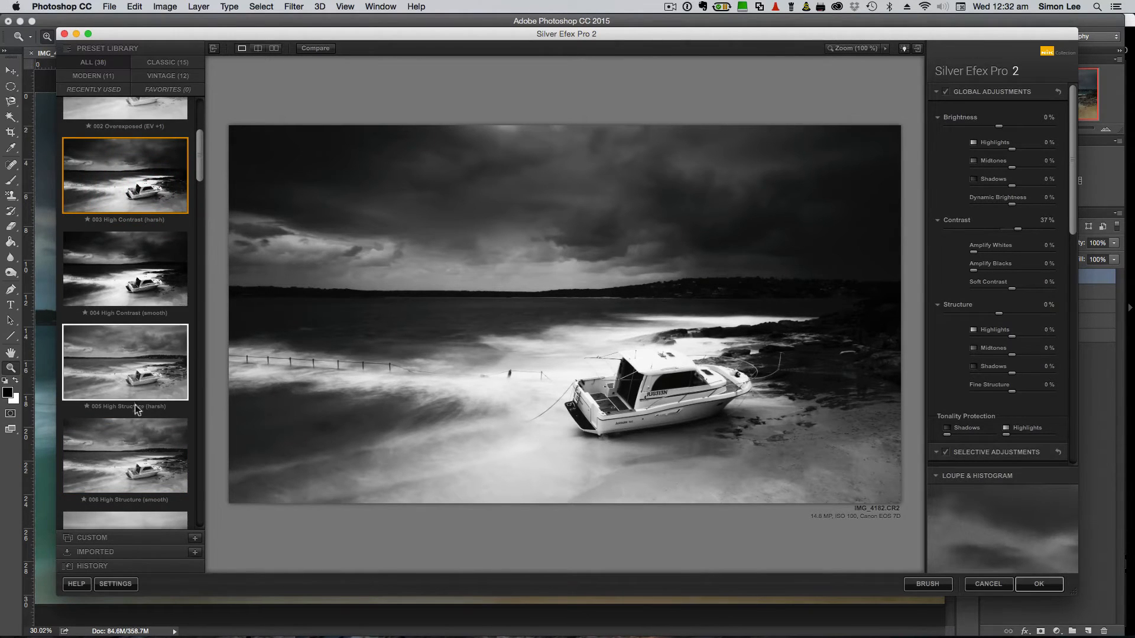
left_click(128, 452)
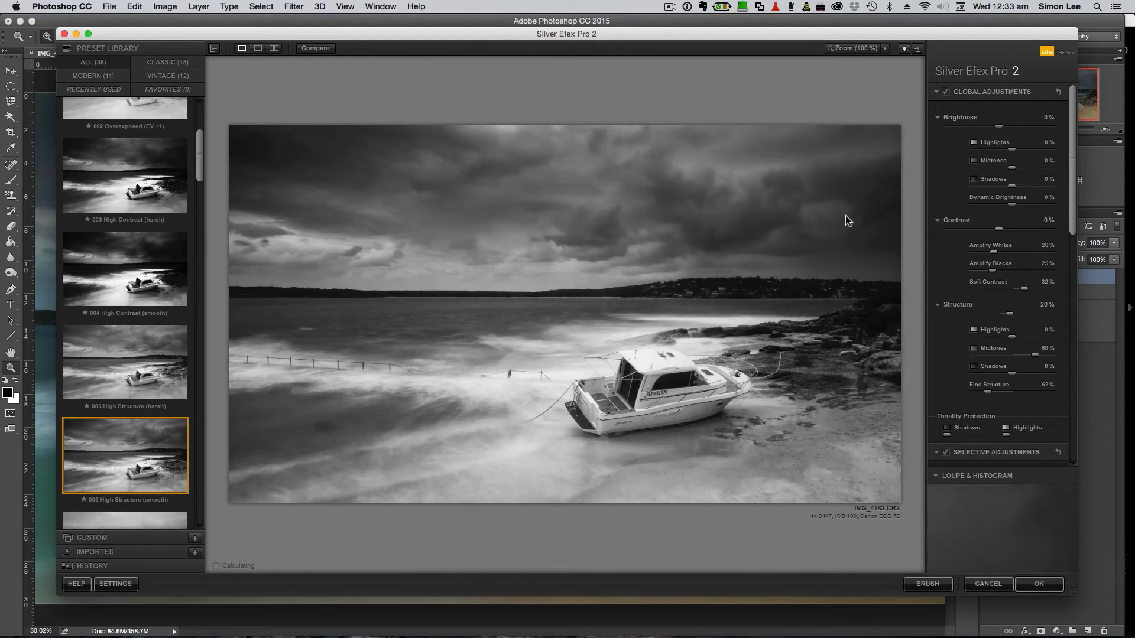
left_click(1039, 583)
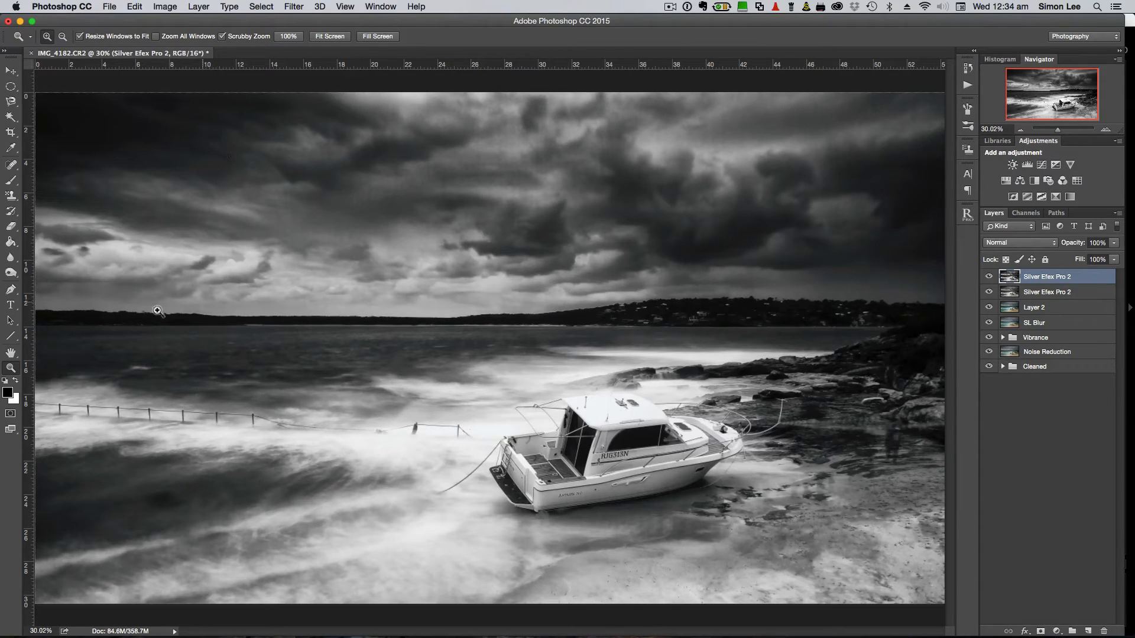
Compare the photo with the top Silver Efex Pro 2 layer hidden and shown, and move the lower Silver Efex Pro 2 layer and Layer 2 below Cleaned.
left_click(989, 277)
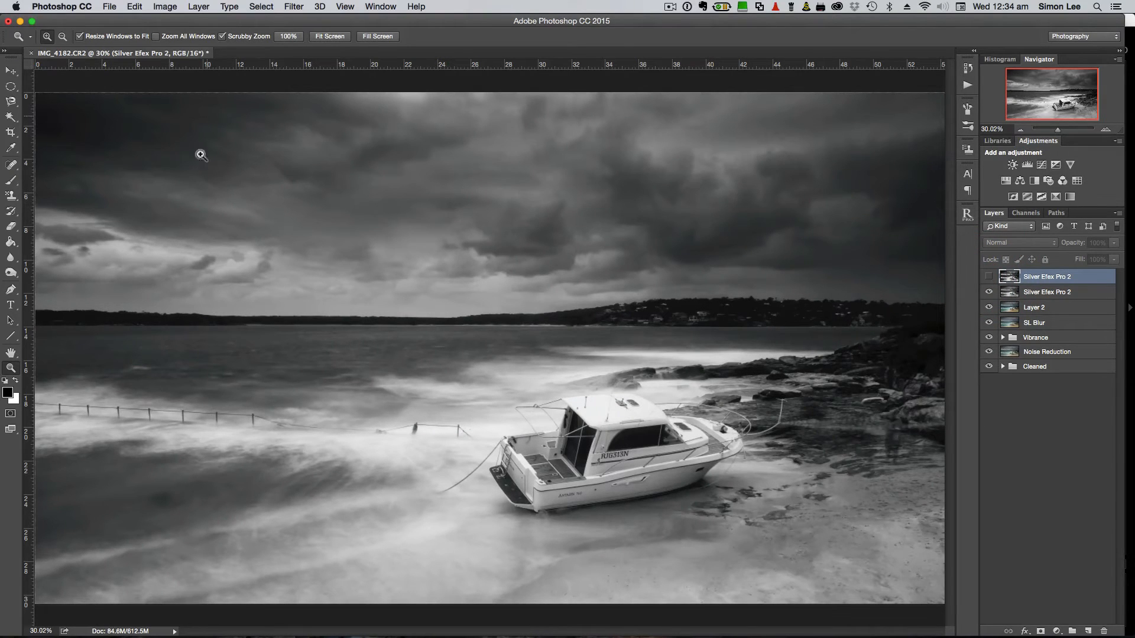
left_click(989, 277)
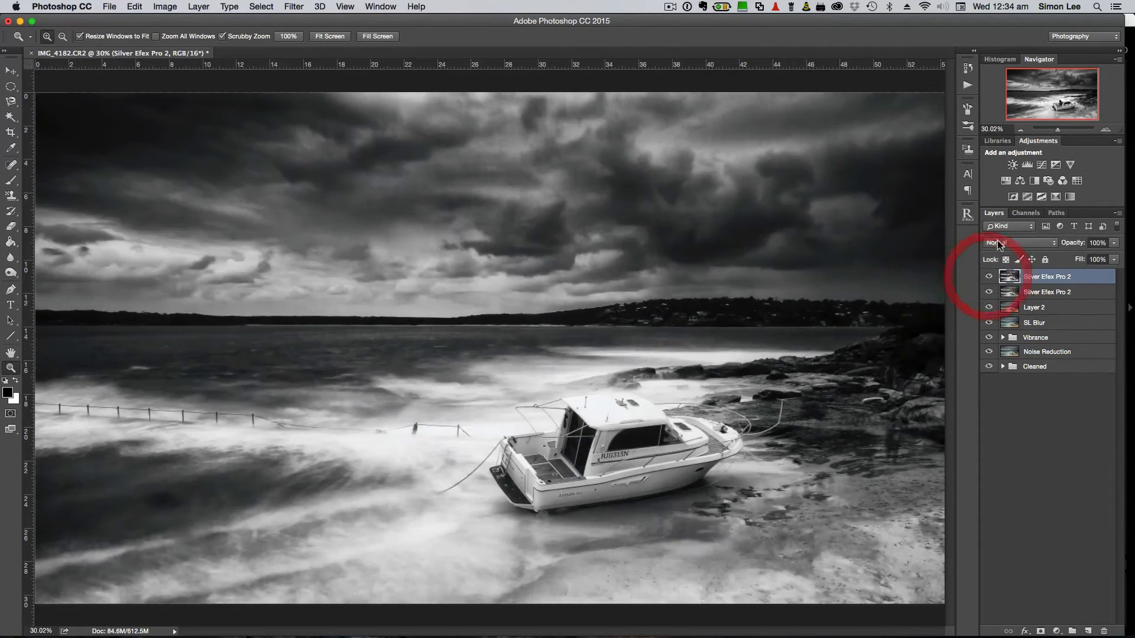
left_click_drag(1041, 294, 1018, 385)
left_click_drag(1030, 299, 1026, 378)
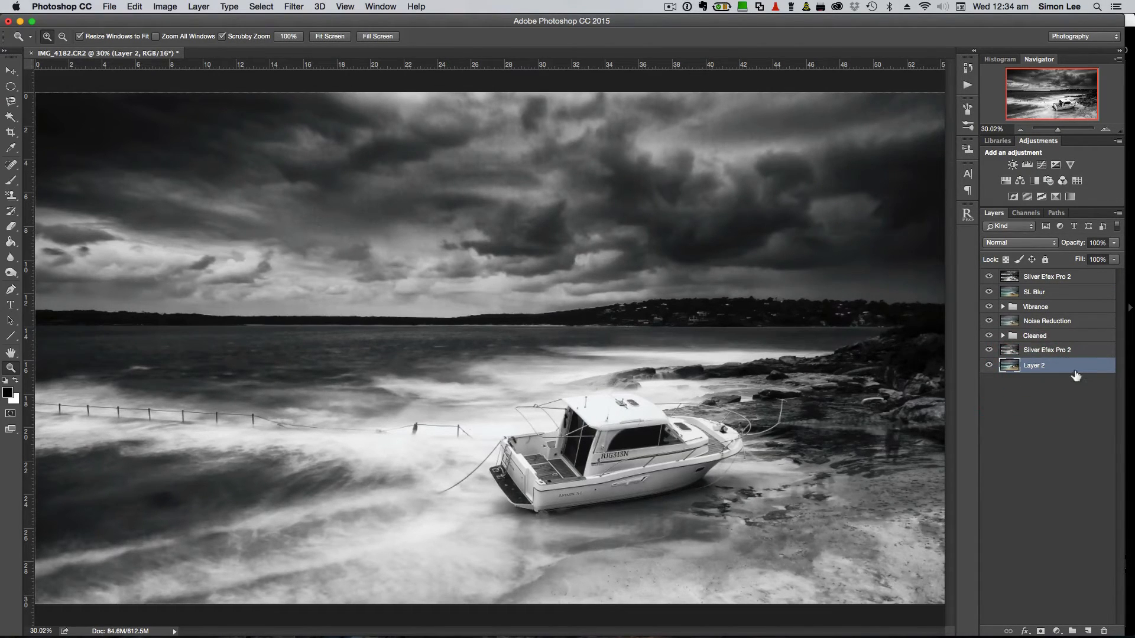
Delete Layer 2 and hide the Silver Efex Pro 2 layer at the bottom of the layer stack.
left_click(1104, 631)
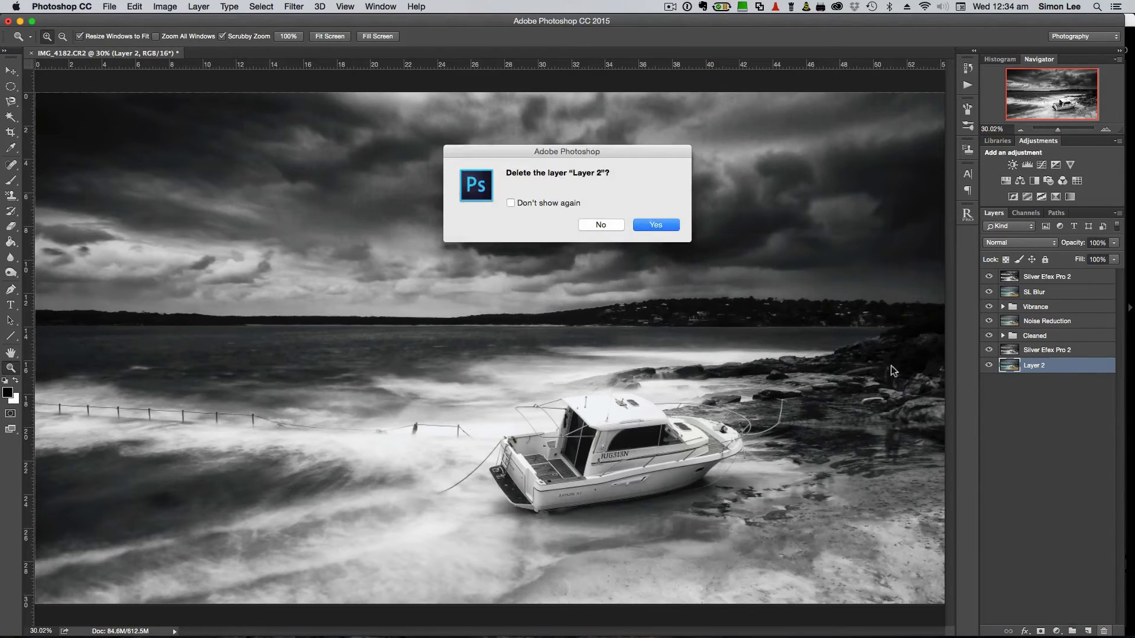
key("Return")
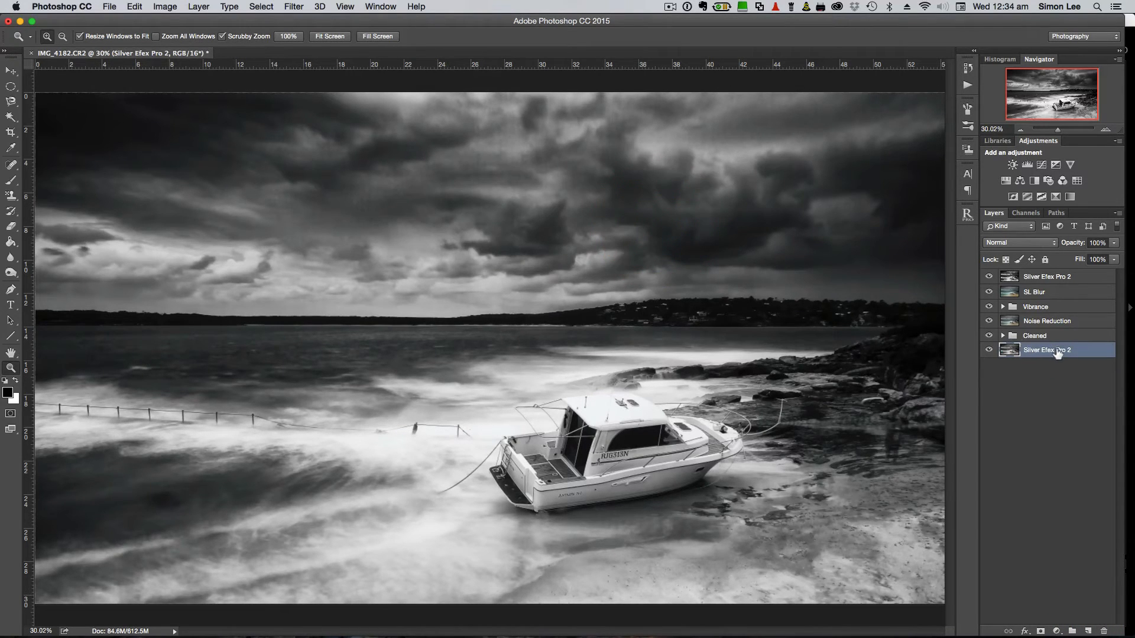
left_click(988, 350)
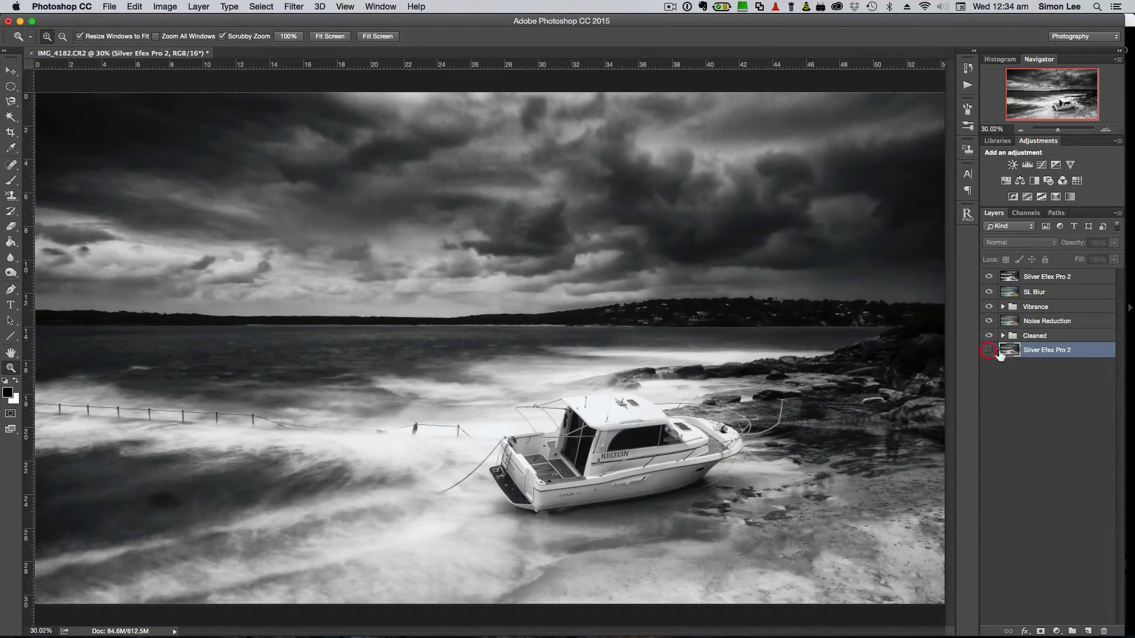
Set the top Silver Efex Pro 2 layer to the Luminosity blend mode at 46% opacity.
left_click(1039, 278)
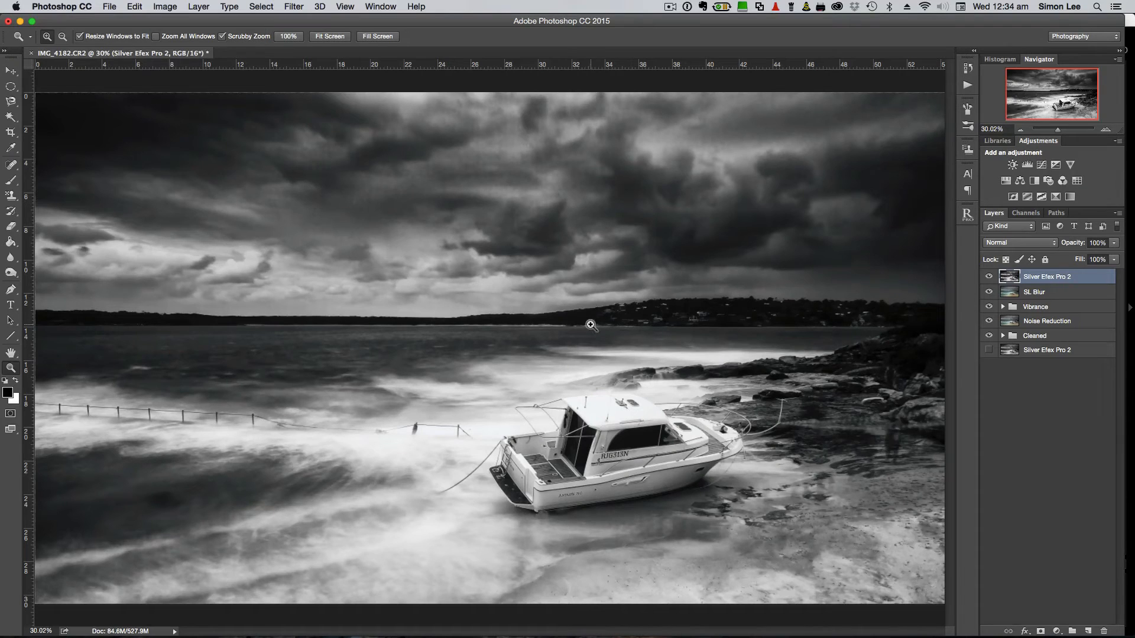
left_click(1045, 244)
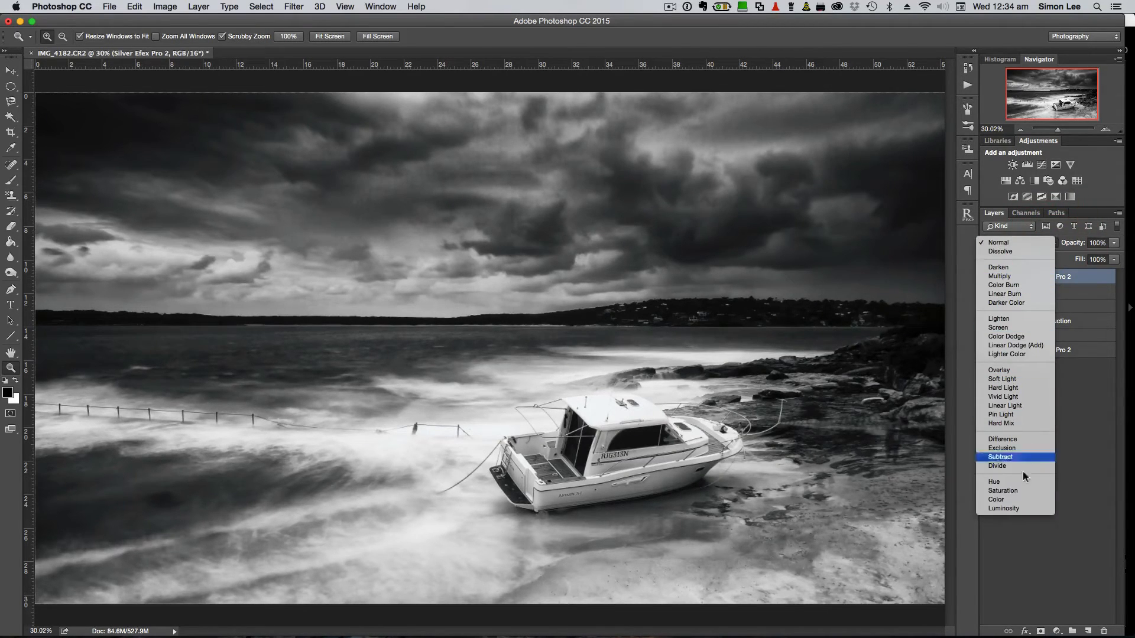
left_click(1006, 509)
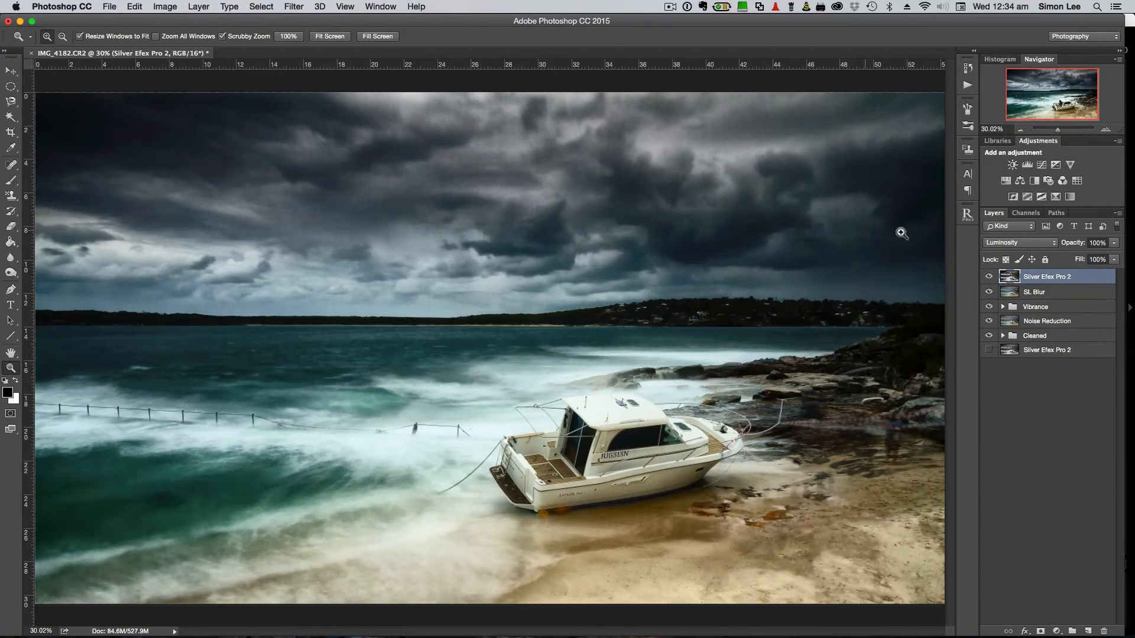
mouse_move(1115, 247)
left_mouse_down()
mouse_move(1083, 263)
mouse_move(1131, 263)
mouse_move(1119, 265)
left_mouse_up()
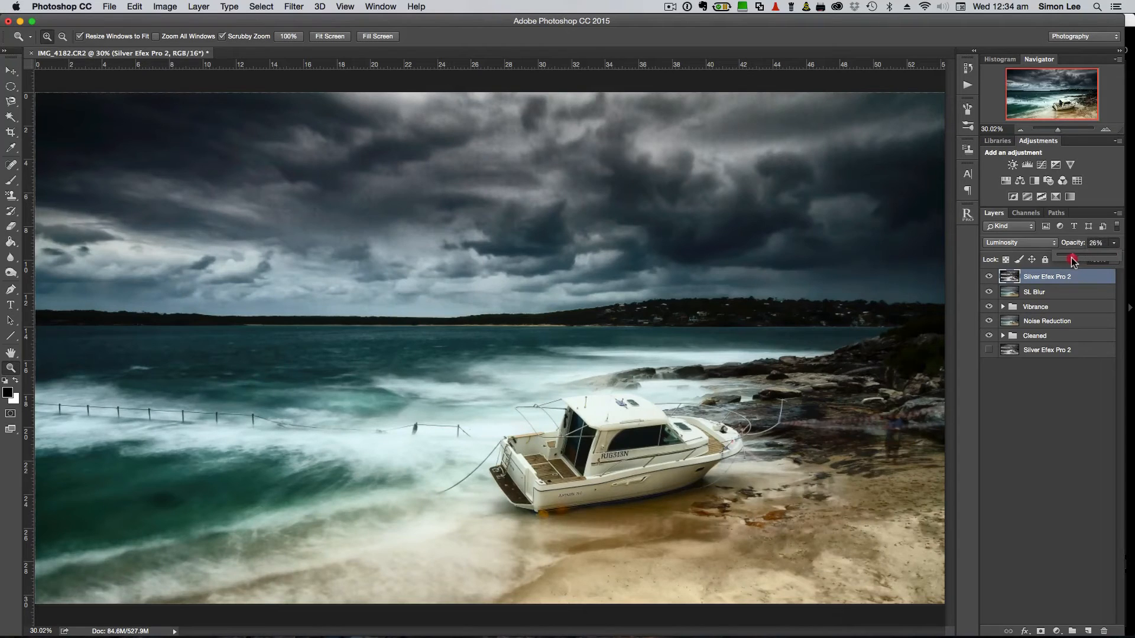
left_click_drag(1086, 262, 1080, 258)
left_click(1033, 398)
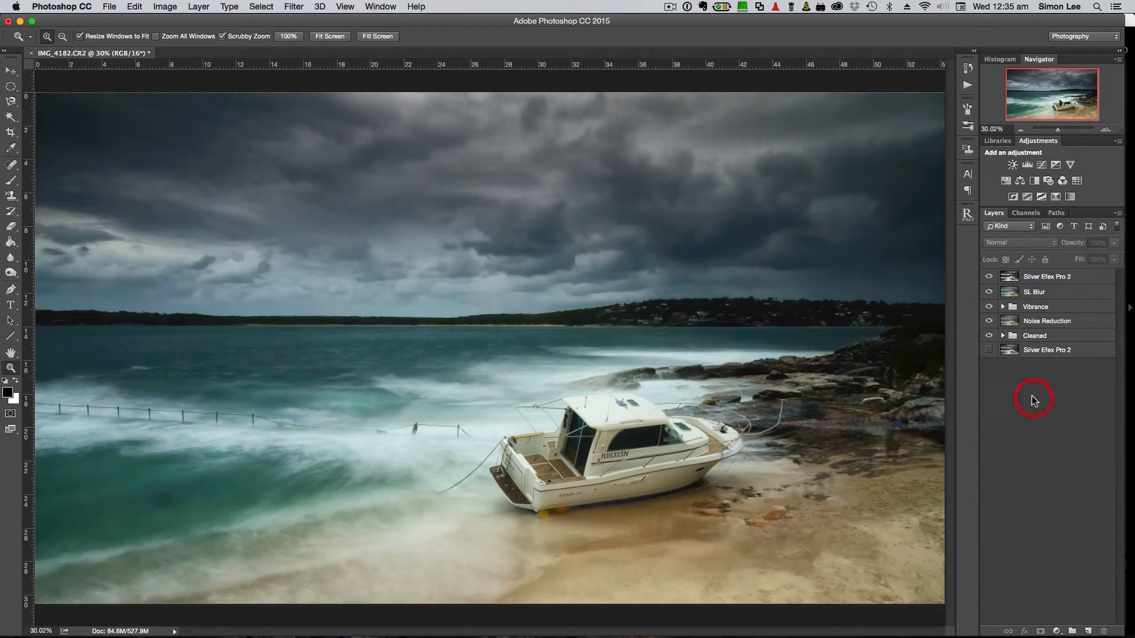
Add a layer mask to the top Silver Efex Pro 2 layer and paint black below the horizon with a 1000 px brush at 50% opacity.
left_click(1046, 281)
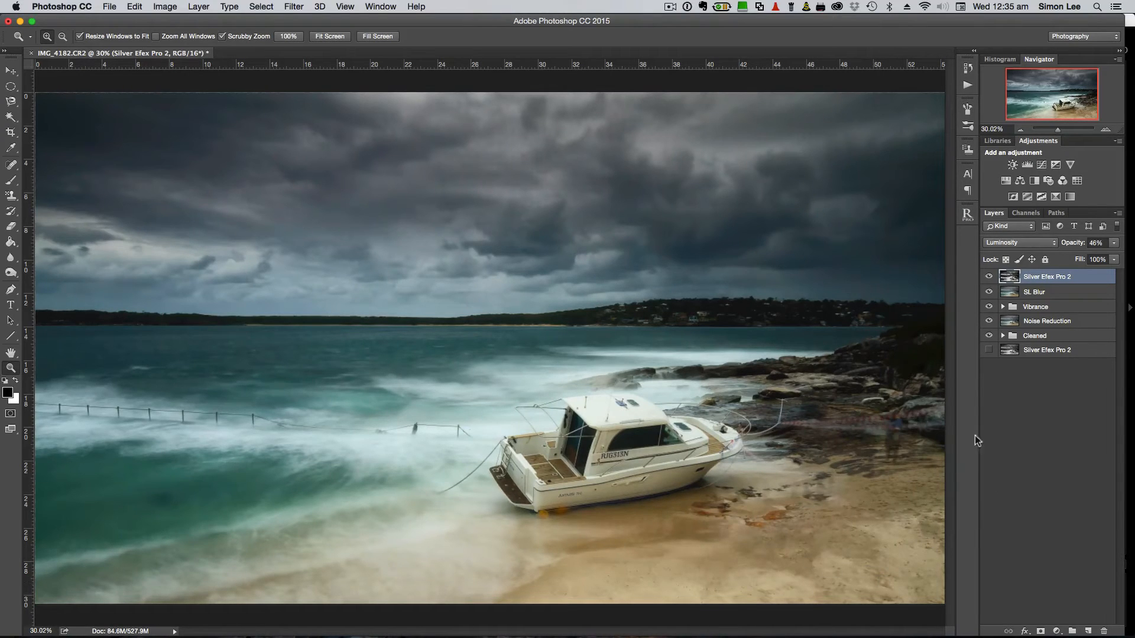
left_click(1041, 632)
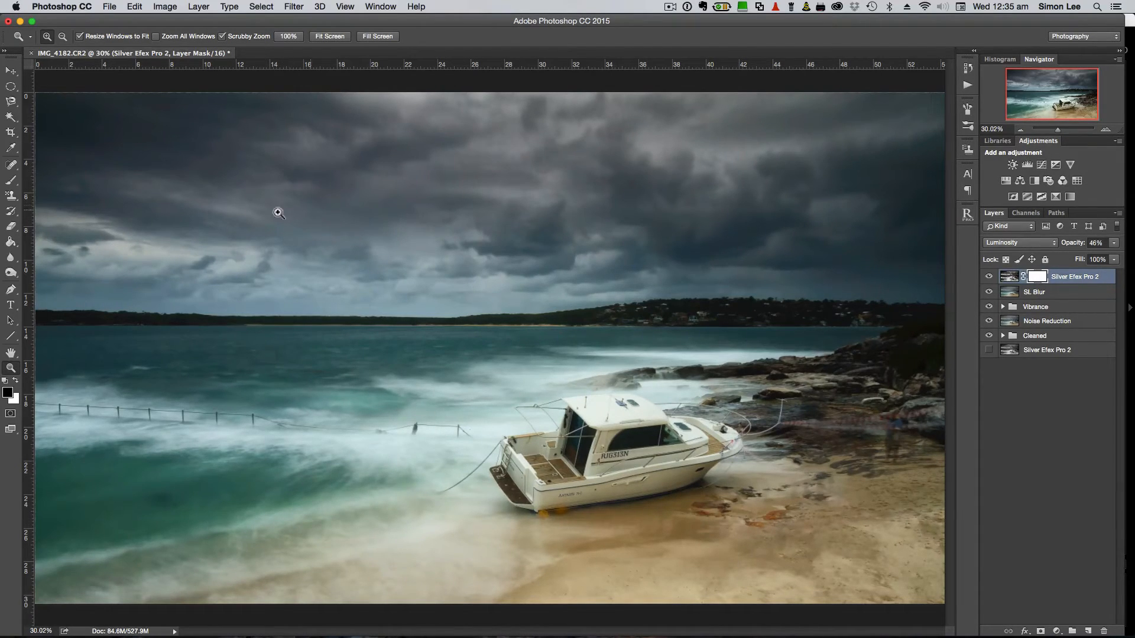
left_click(11, 180)
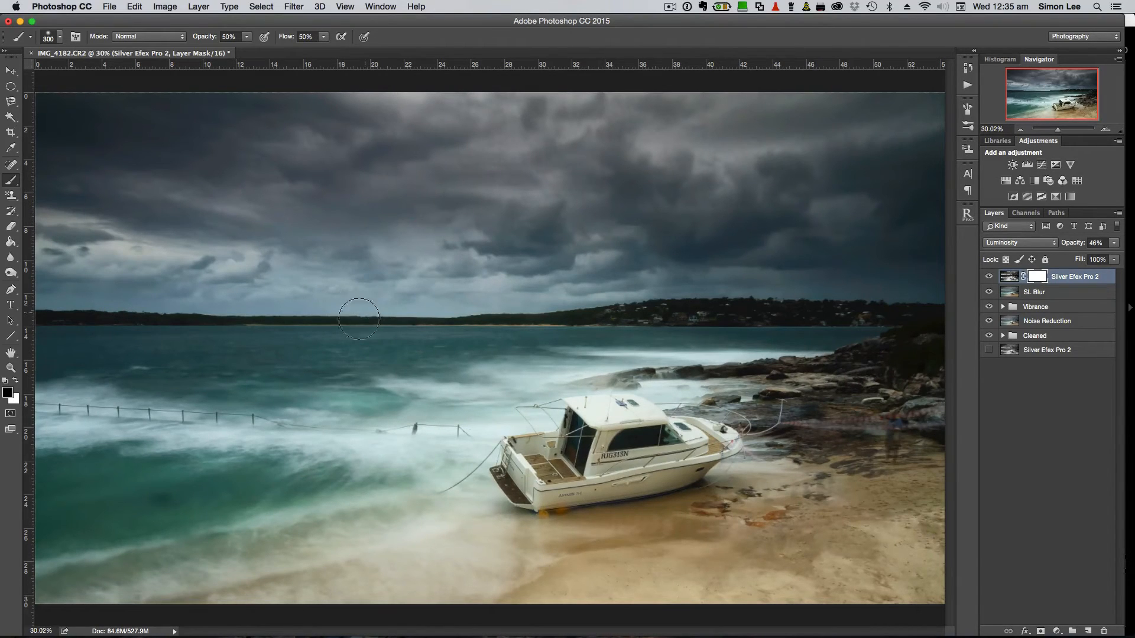
key("bracketleft")
key("bracketright")
key("bracketright")
key("bracketright")
key("bracketright")
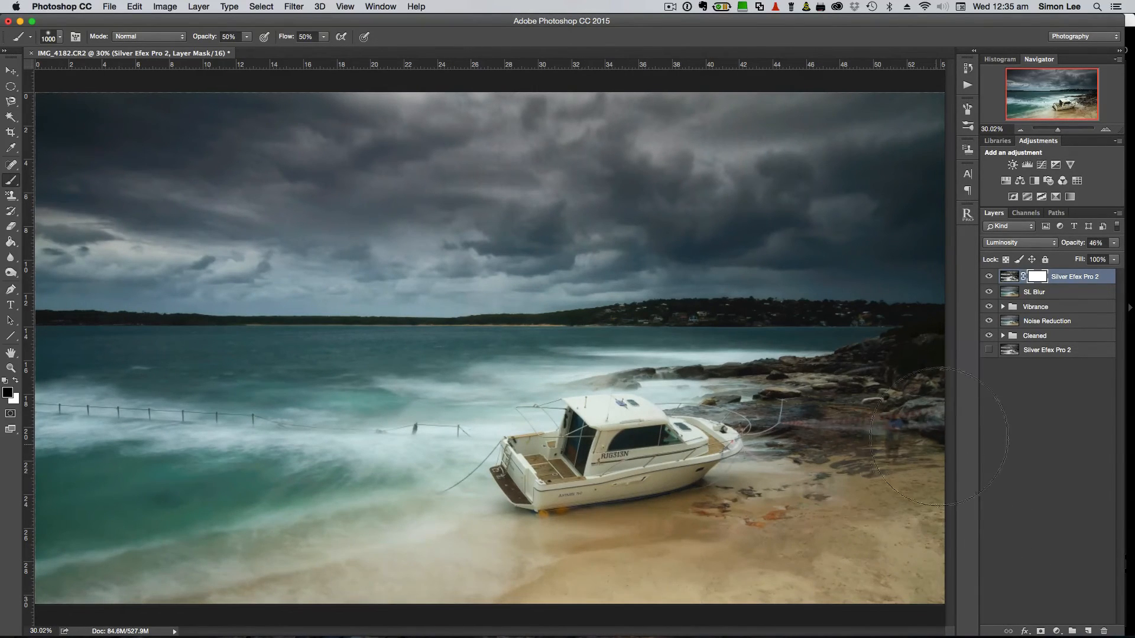
mouse_move(376, 390)
left_mouse_down()
mouse_move(161, 413)
mouse_move(67, 388)
left_mouse_up()
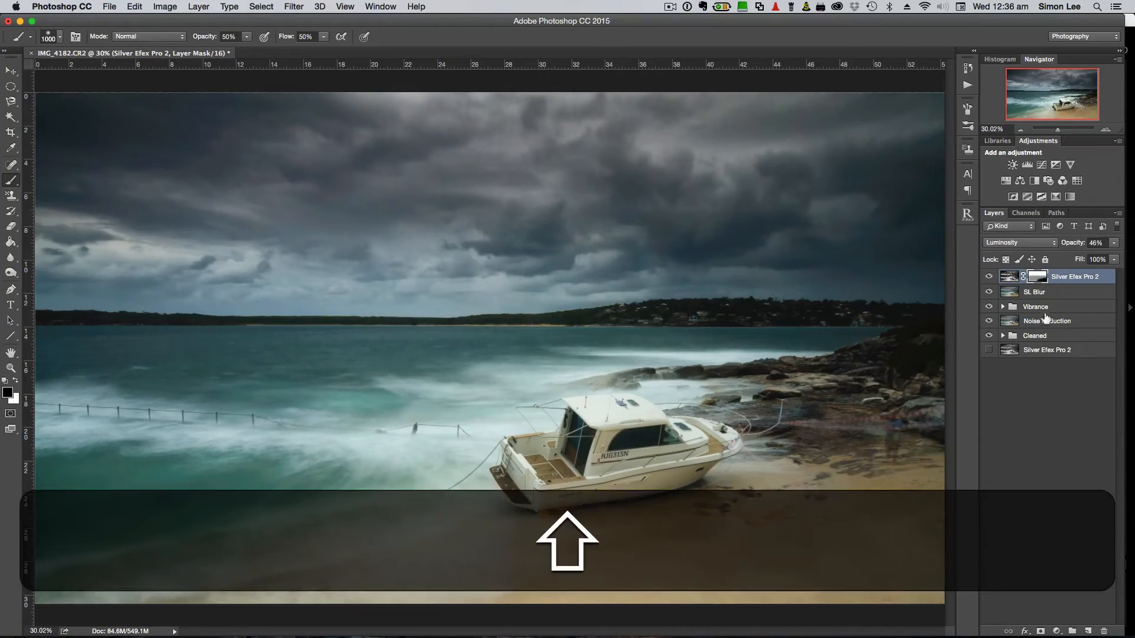
Display the layer mask alone, paint black over its lighter areas along the left edge and lower-left corner, and return to the photo.
key("alt")
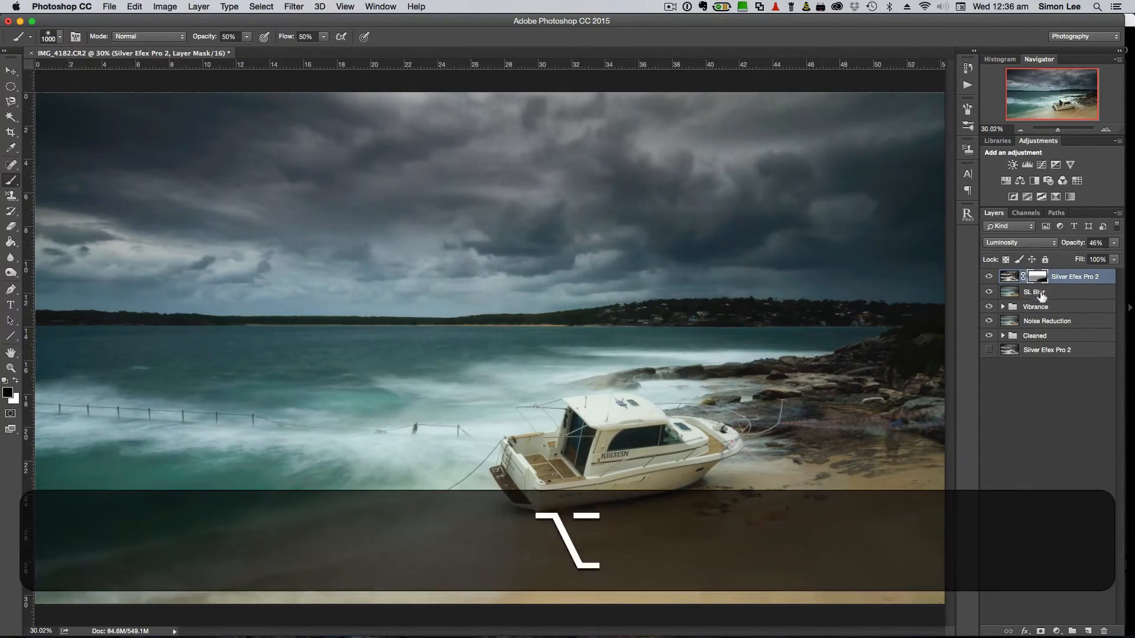
left_click(1036, 281, "alt")
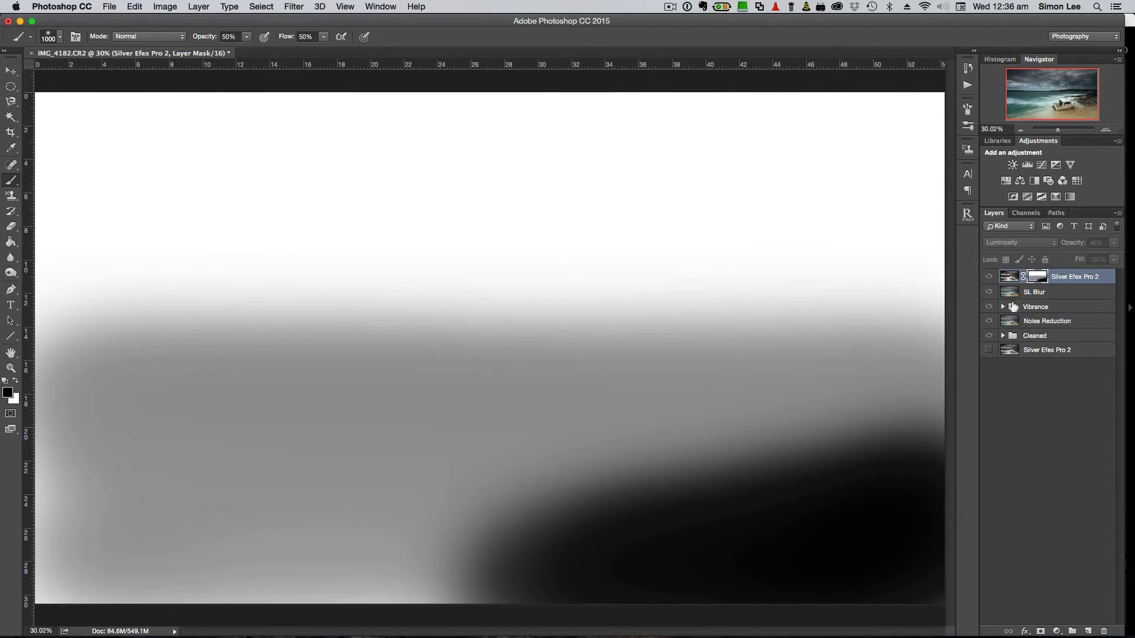
mouse_move(55, 444)
left_mouse_down()
mouse_move(77, 532)
mouse_move(400, 578)
left_mouse_up()
left_click_drag(58, 387, 2, 390)
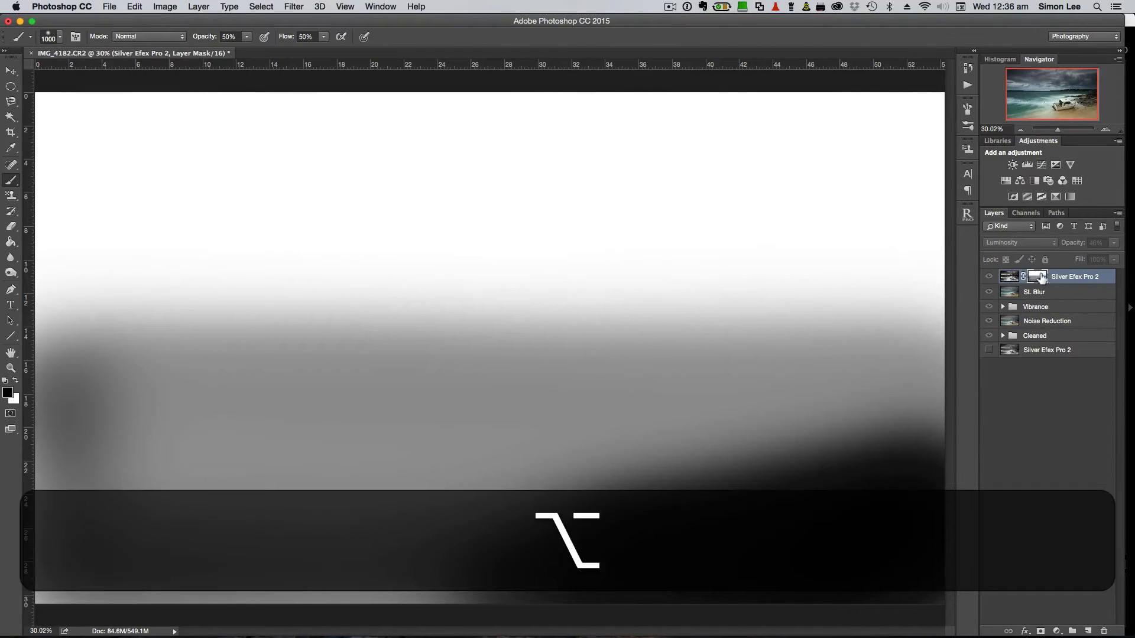
left_click(1038, 276, "alt")
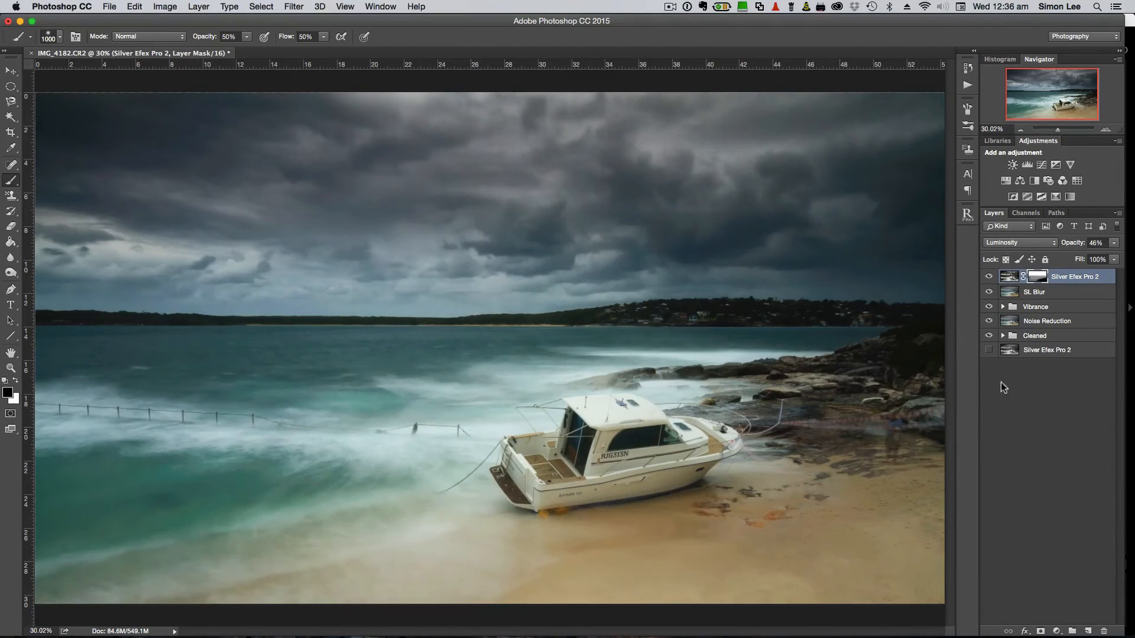
Compare the photo with the masked Silver Efex Pro 2 layer hidden and shown.
left_click(989, 277)
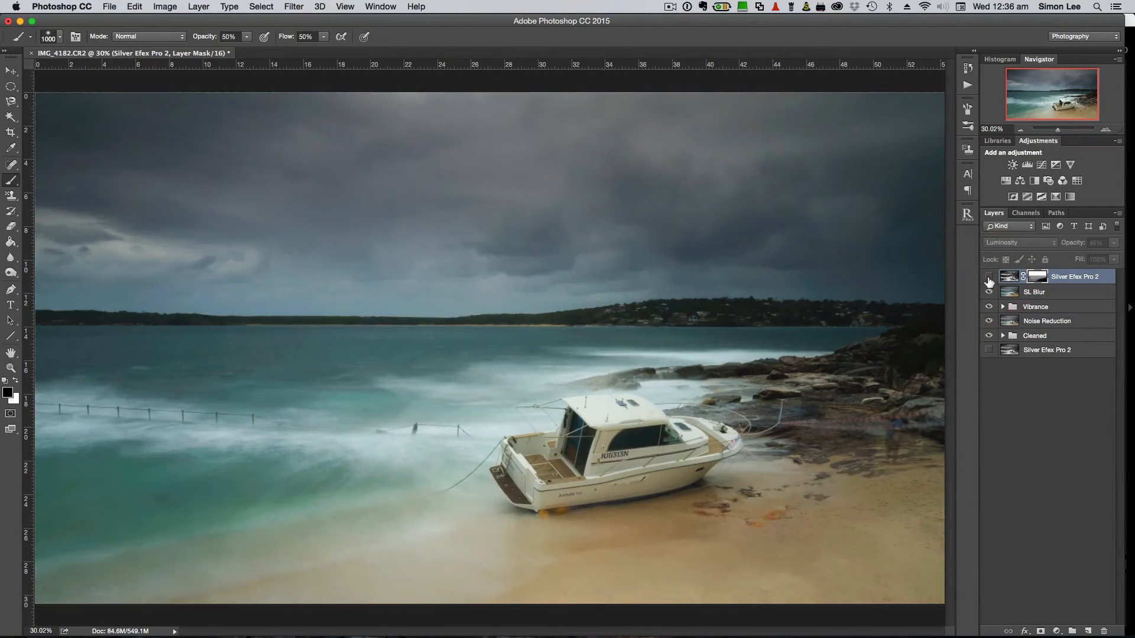
left_click(989, 277)
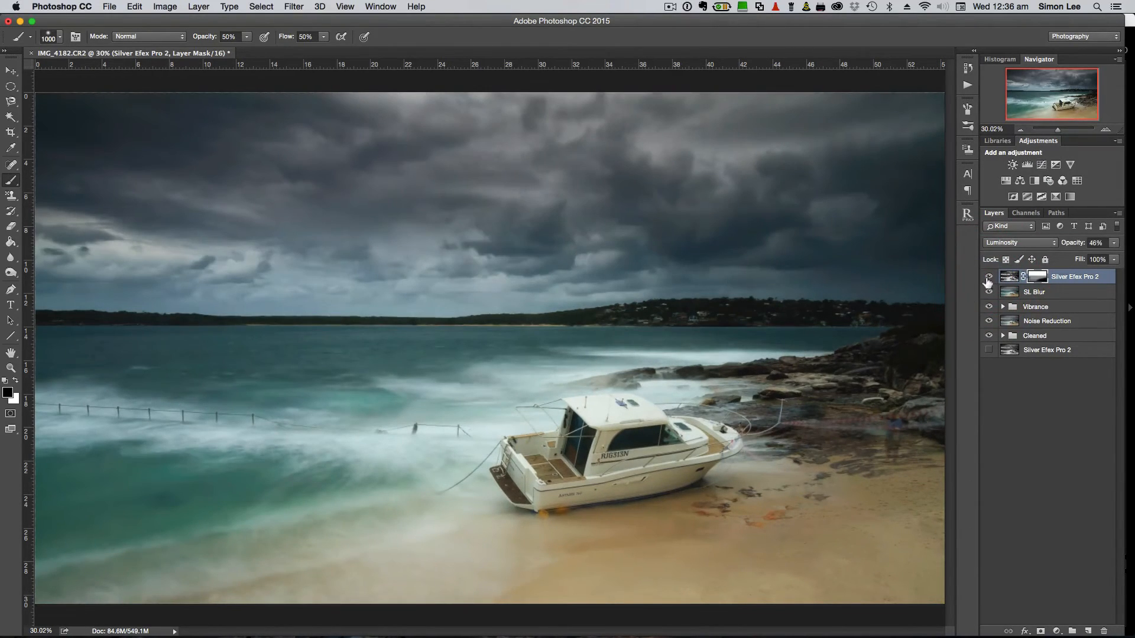
left_click(989, 277)
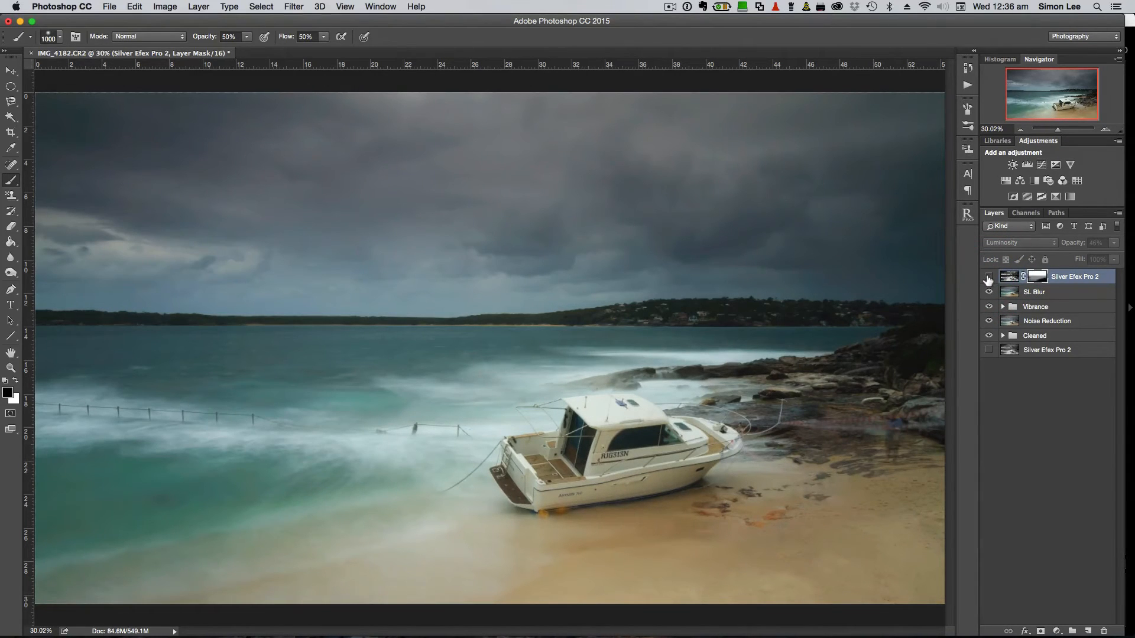
left_click(989, 278)
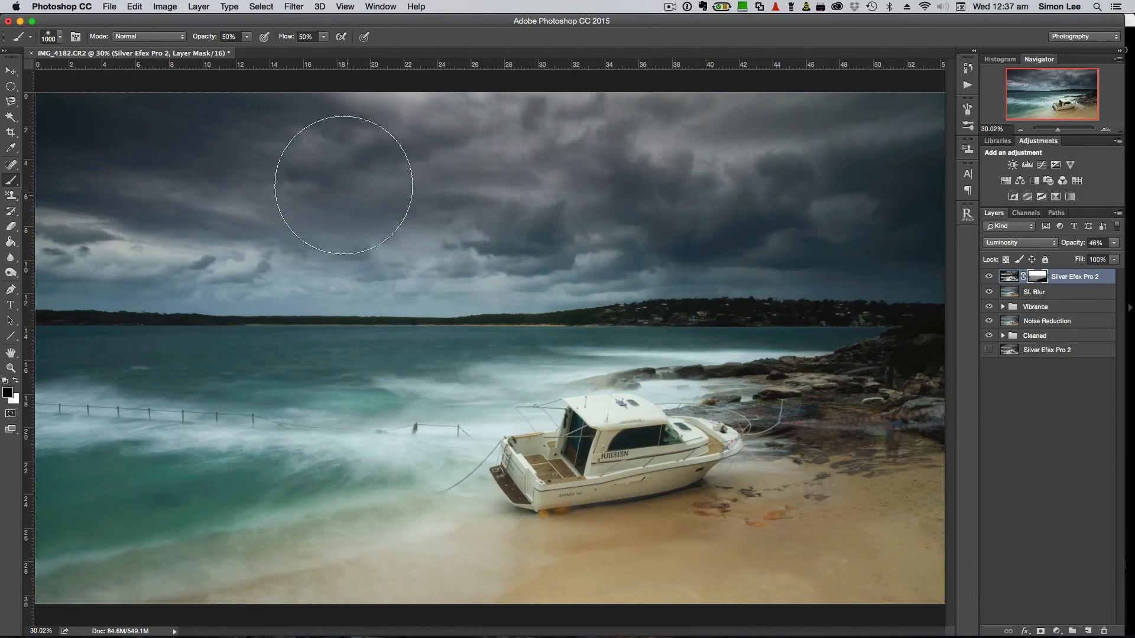
Reduce the brush size to 600 px.
key("bracketleft")
key("bracketleft")
key("bracketleft")
key("bracketleft")
key("bracketleft")
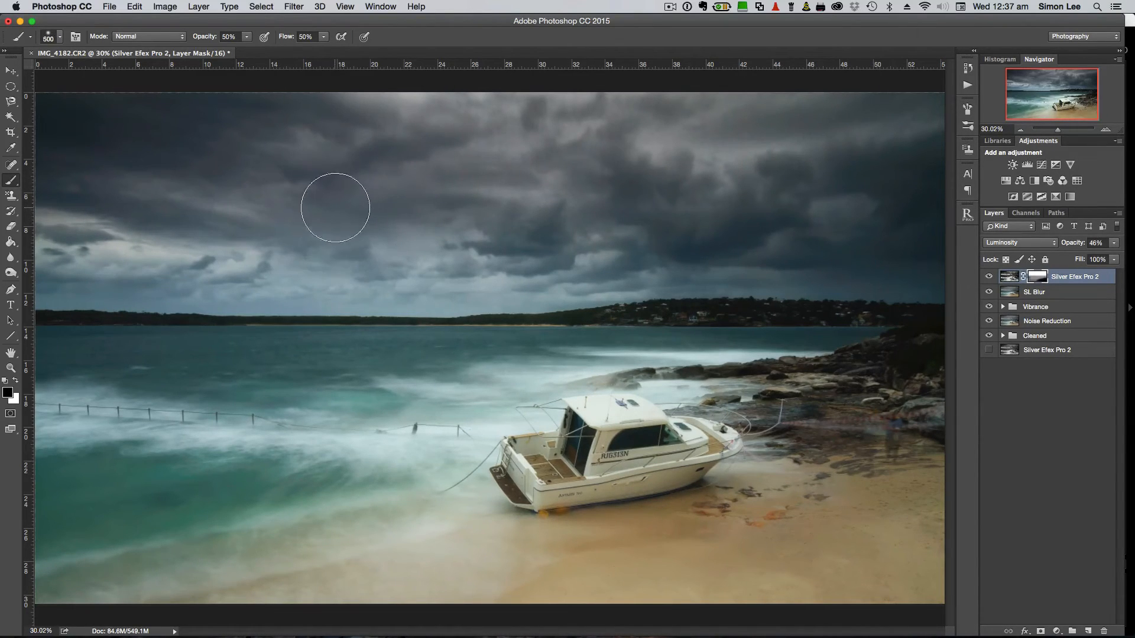
key("bracketright")
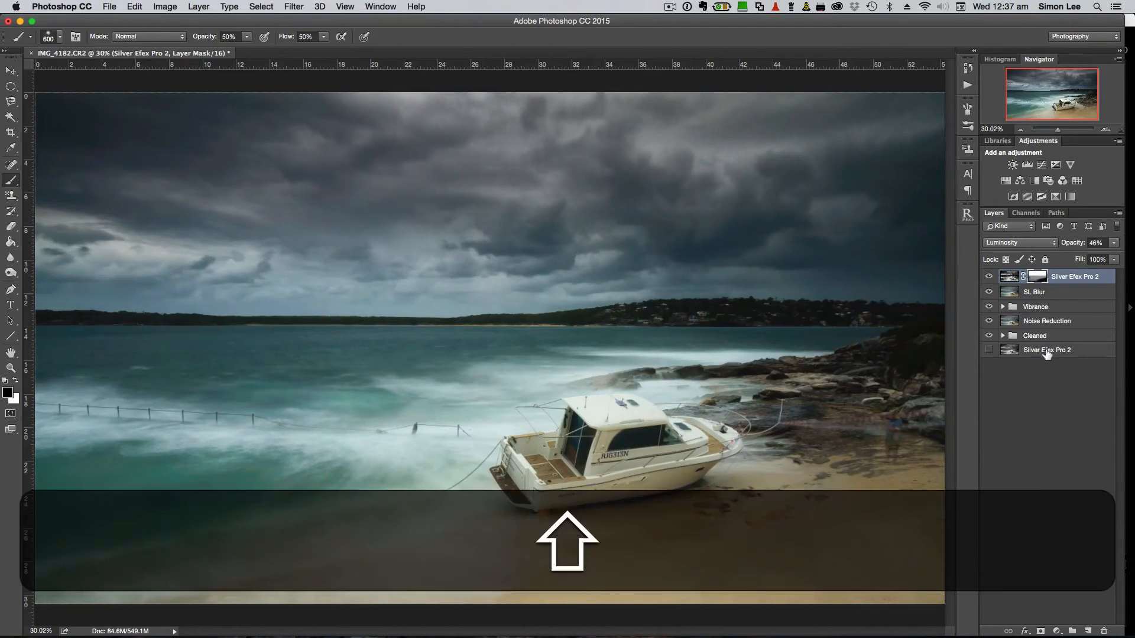
Stamp all visible layers into a new merged layer at the top and rename it Noise Reduction.
left_click(1041, 349, "shift")
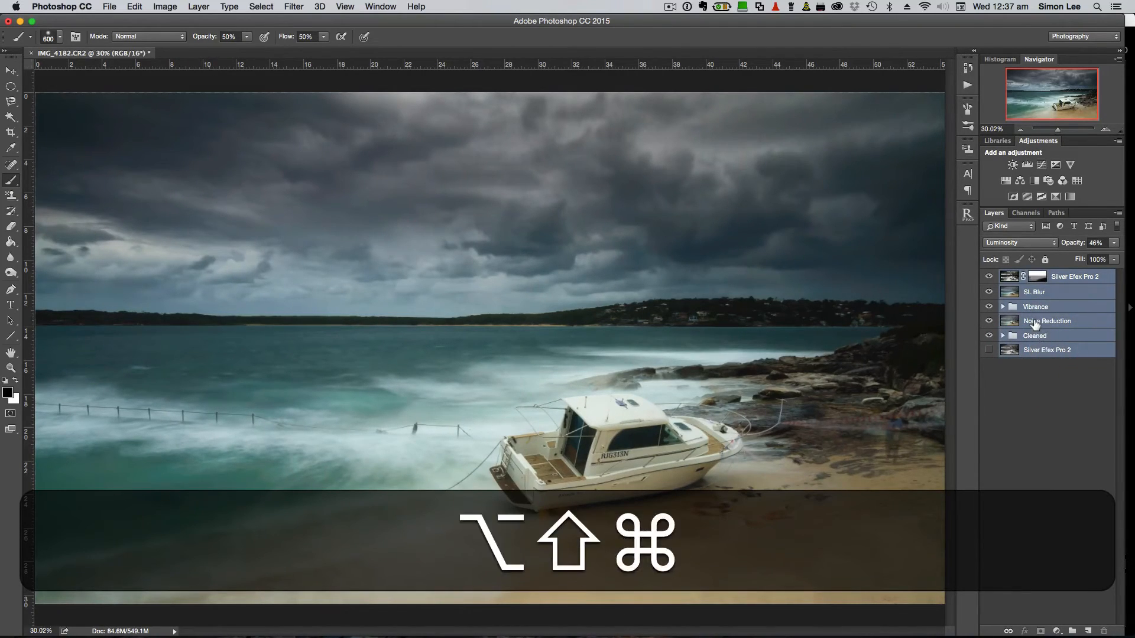
key("alt+shift+super+e")
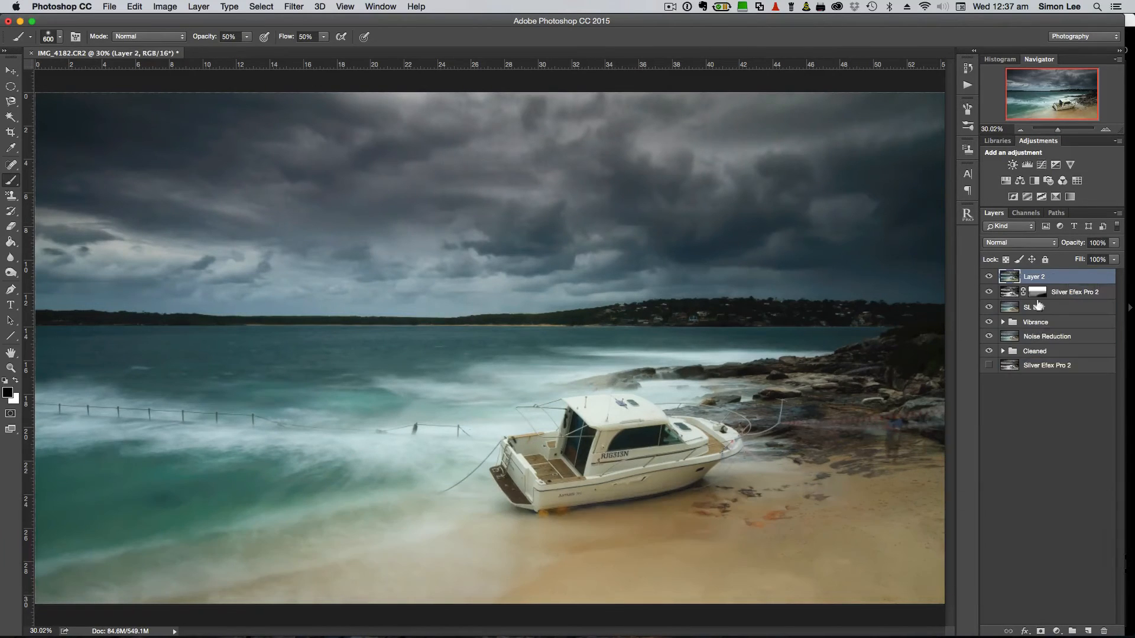
double_click(1033, 277)
type("Noise Red")
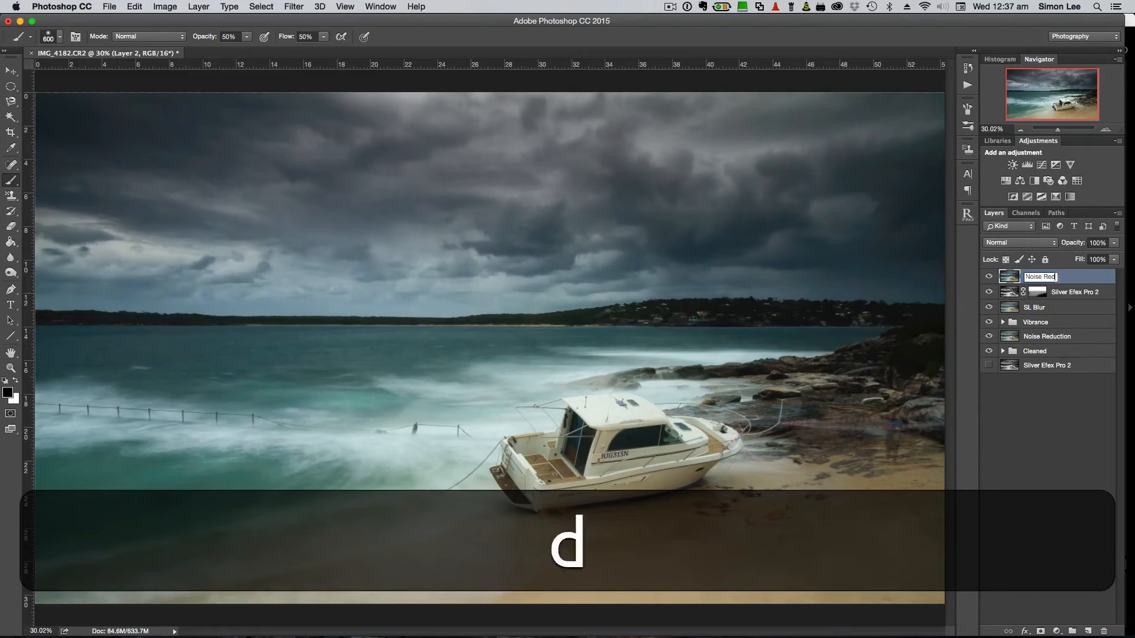
type("uction")
key("Return")
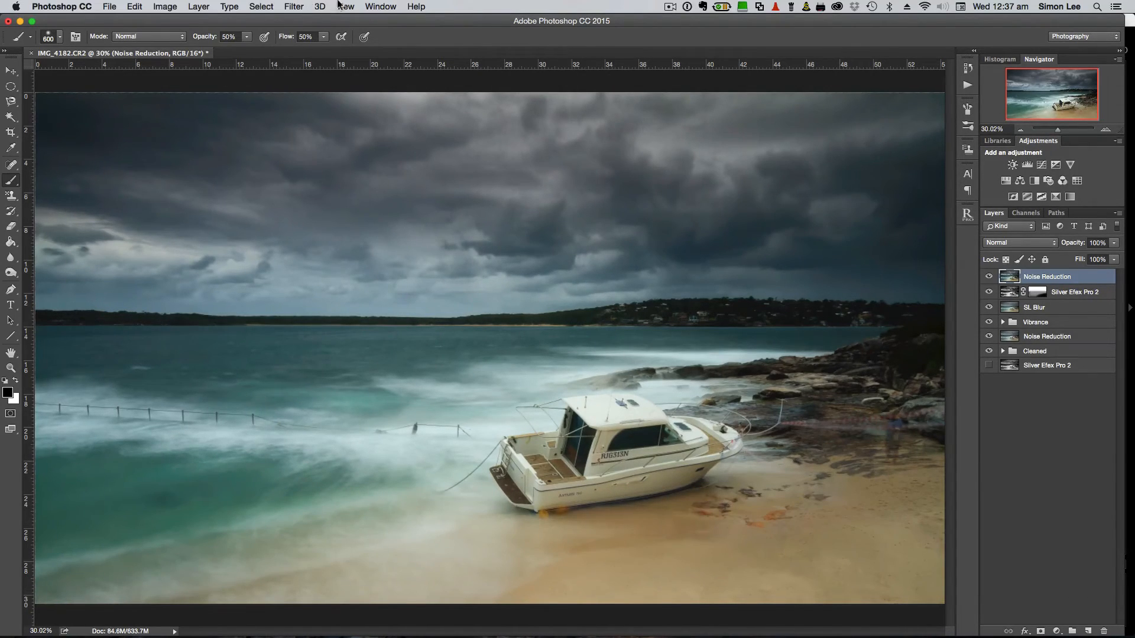
Apply the Reduce Noise filter to the top Noise Reduction layer with stronger color noise reduction, checking the clouds in the preview.
left_click(294, 5)
mouse_move(414, 181)
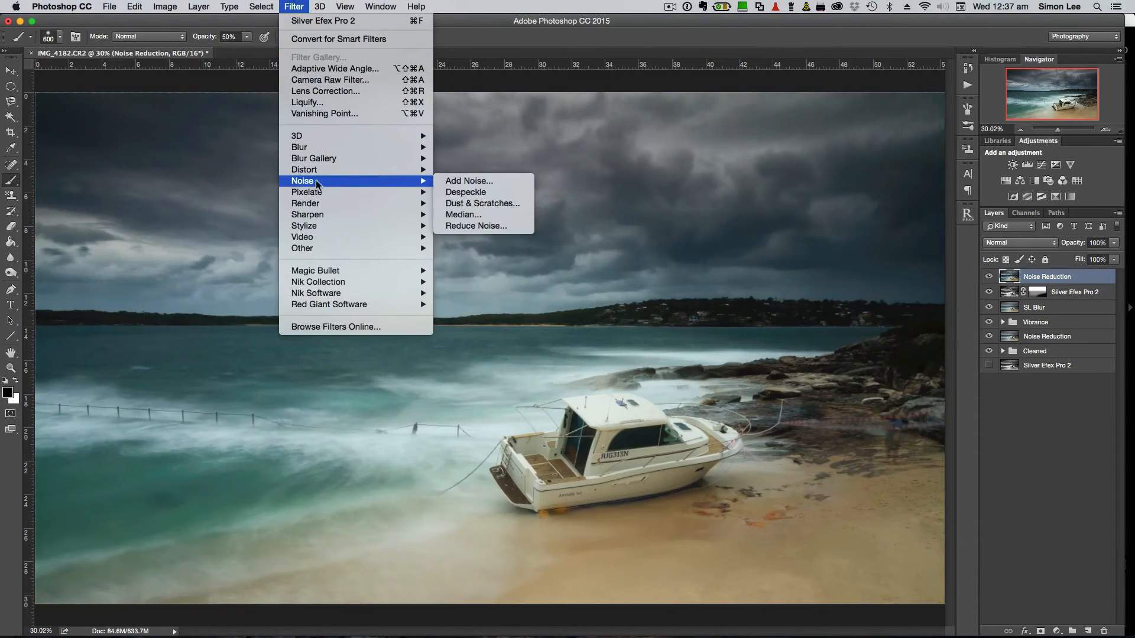
left_click(467, 225)
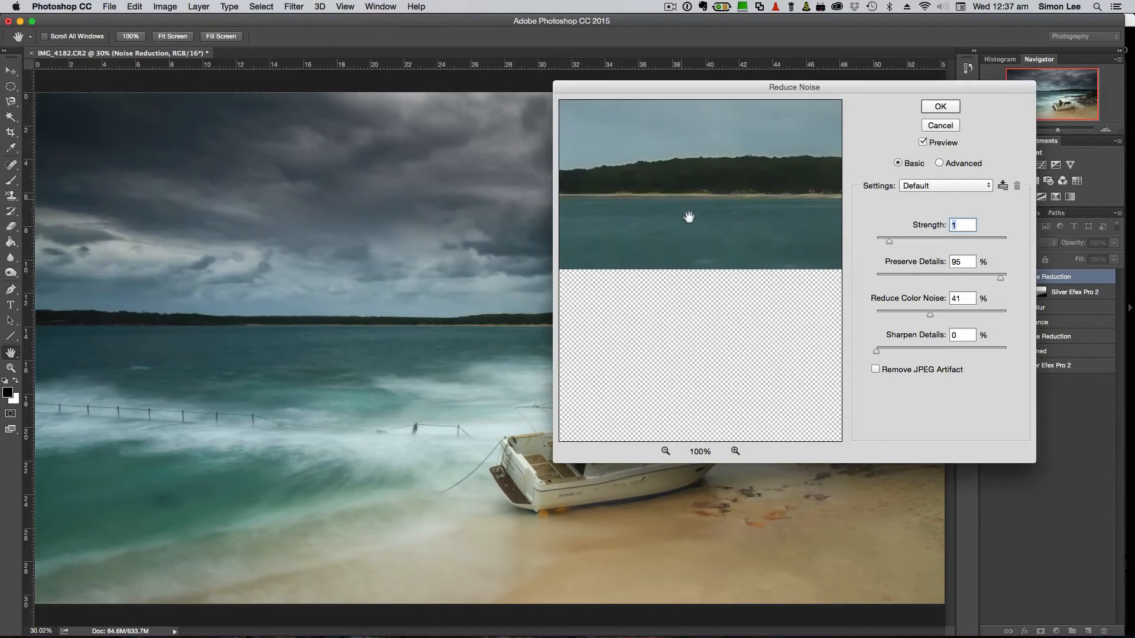
left_click_drag(650, 168, 836, 355)
left_click_drag(694, 241, 684, 291)
left_click(684, 291)
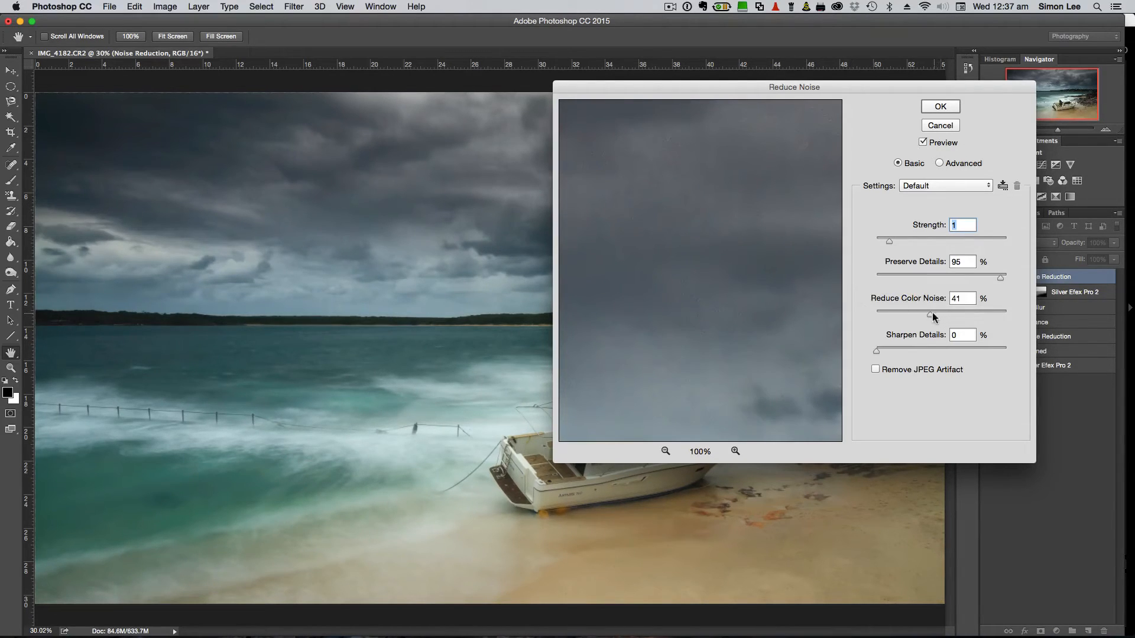
left_click_drag(932, 314, 956, 317)
left_click(890, 242)
left_click(941, 107)
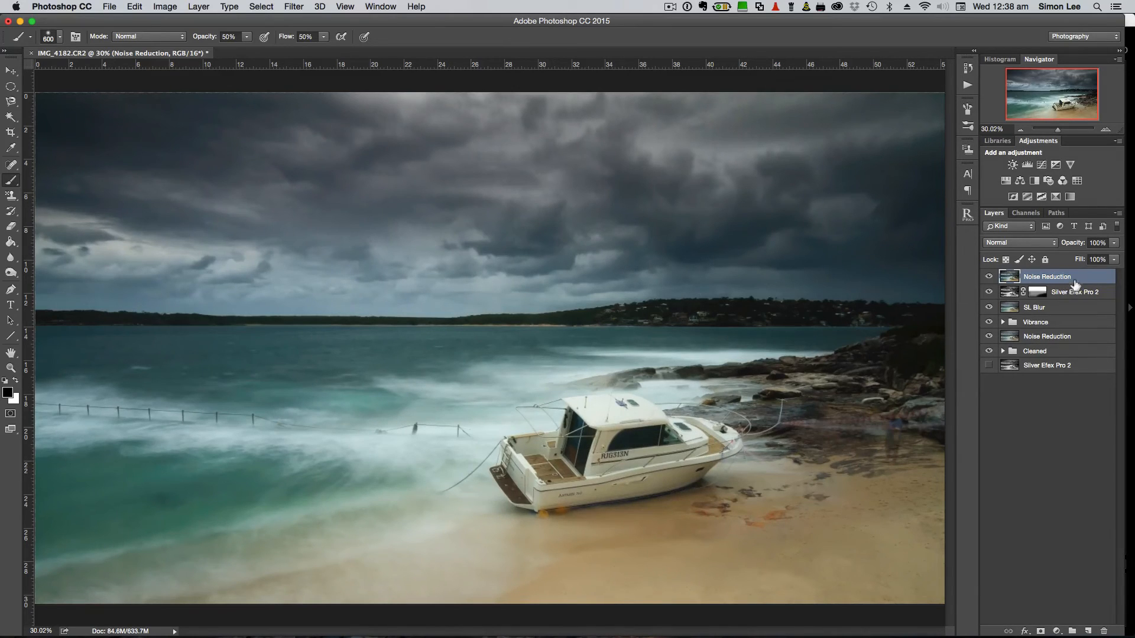
Add a layer mask to the top Noise Reduction layer and paint black around the boat and foreground with the brush enlarged to 1700 px.
left_click(1040, 631)
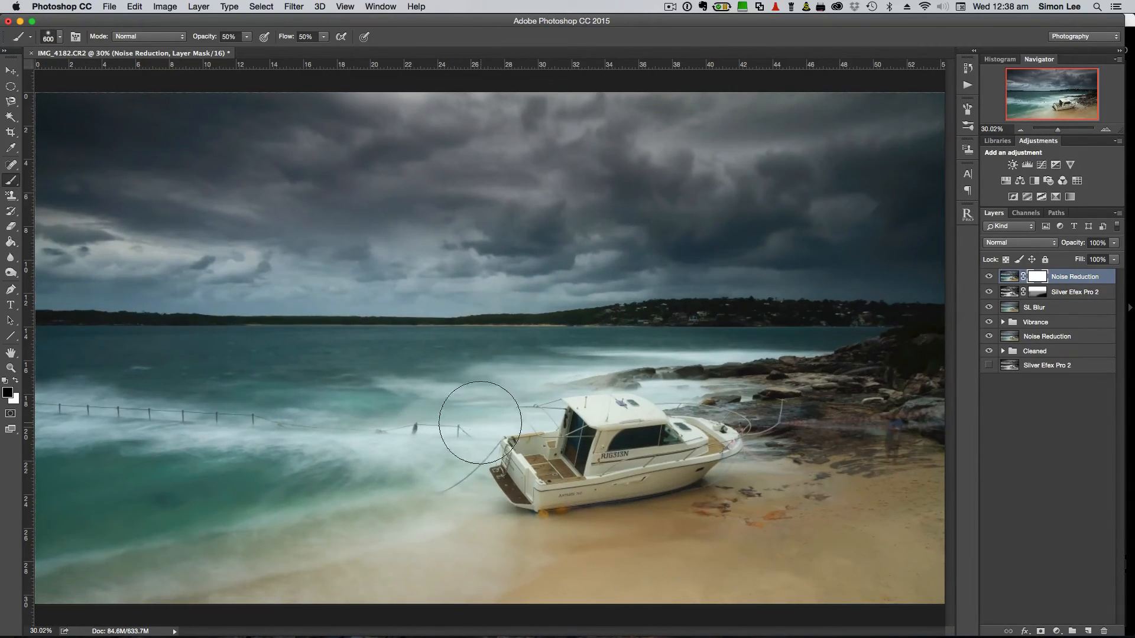
key("bracketright")
key("bracketright")
key("bracketright")
key("bracketright")
key("bracketright")
key("bracketright")
key("bracketright")
key("bracketright")
key("bracketright")
key("bracketright")
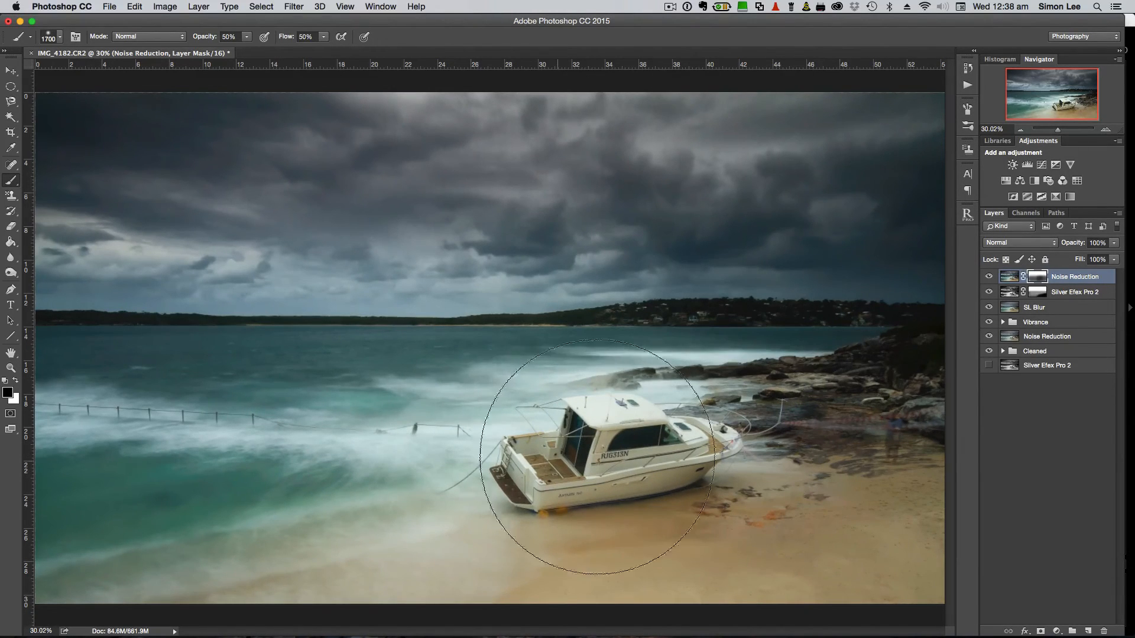
Refine the Noise Reduction mask around the boat with progressively smaller brushes, down to 600 px.
key("bracketleft")
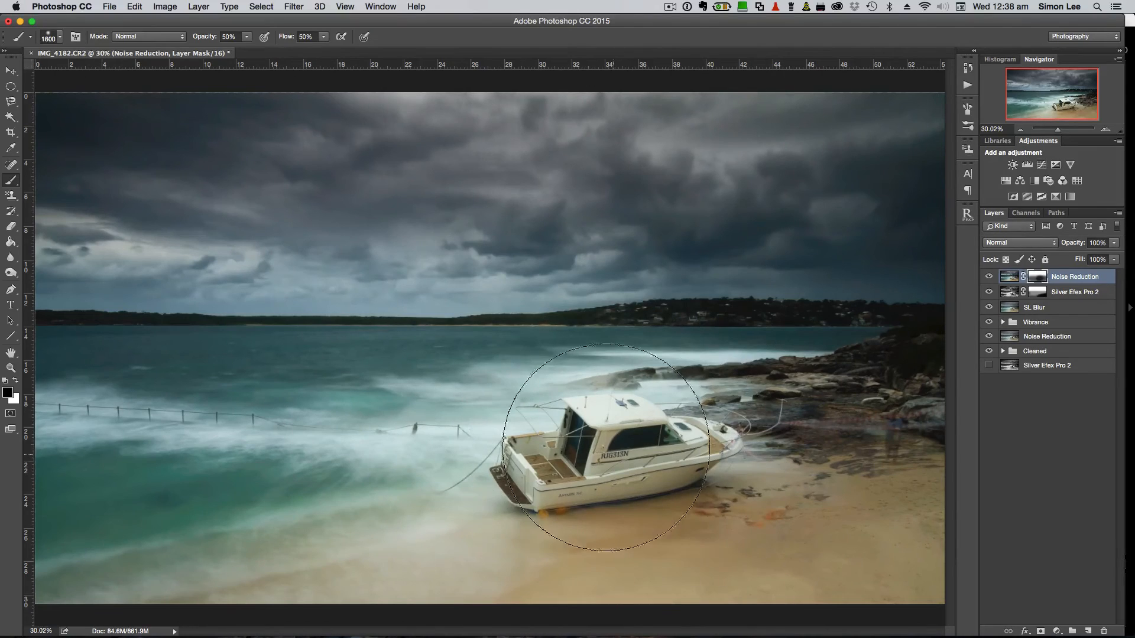
key("bracketleft")
key("bracketleft")
key("bracketleft")
key("bracketleft")
key("bracketleft")
key("bracketleft")
key("bracketleft")
key("bracketleft")
key("bracketleft")
key("bracketleft")
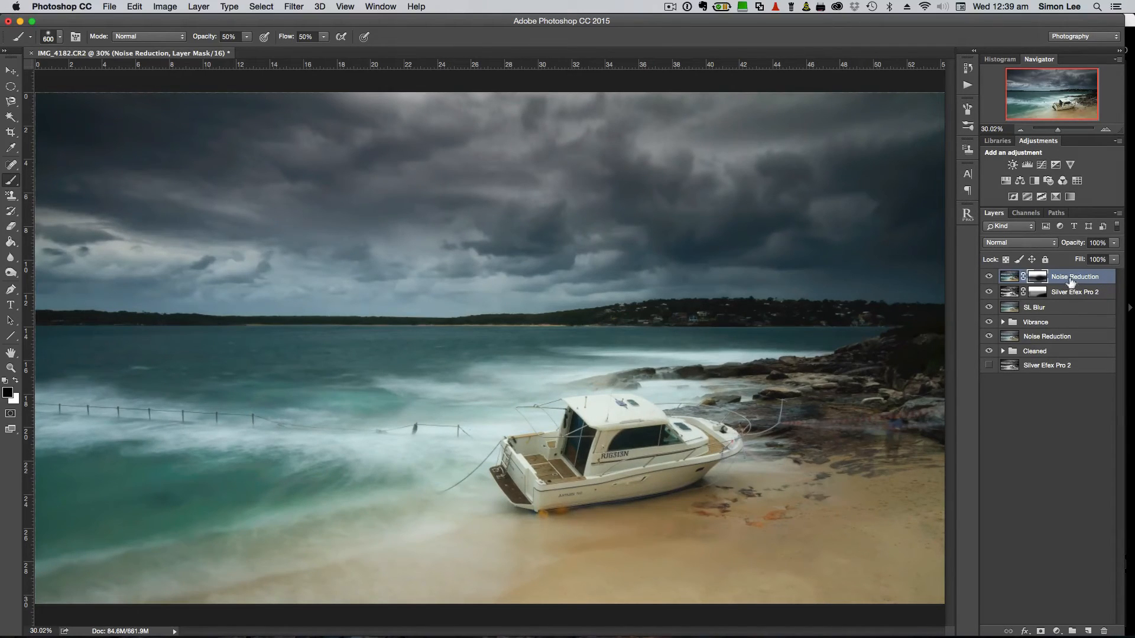
Stamp all visible layers into a new merged layer at the top and rename it Sharpen.
left_click(1047, 365, "shift")
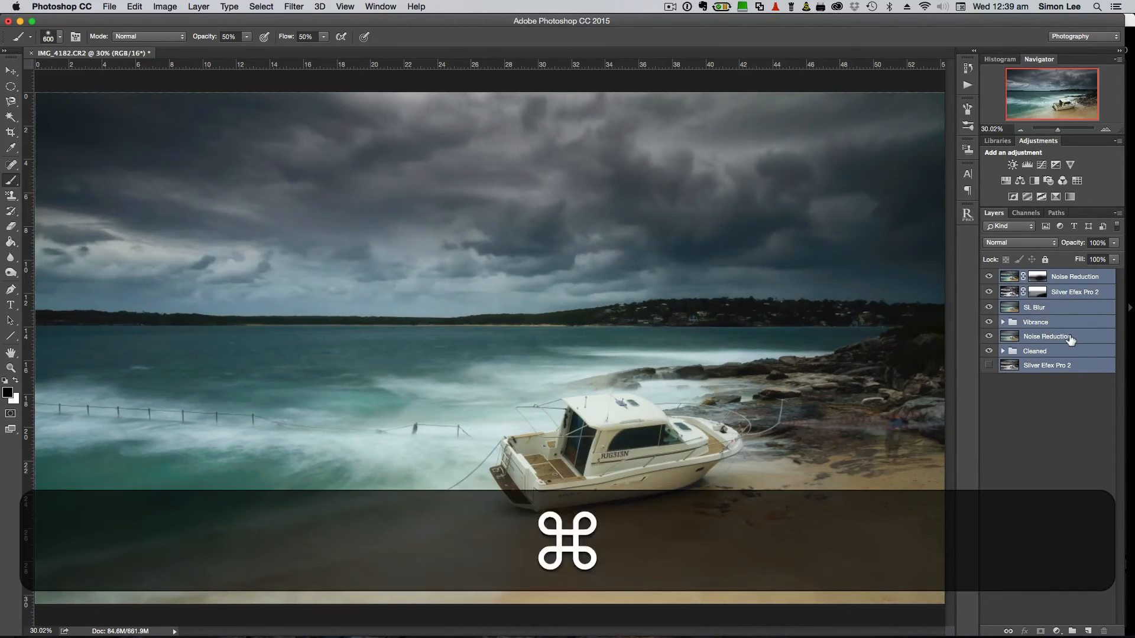
key("super+alt+shift+e")
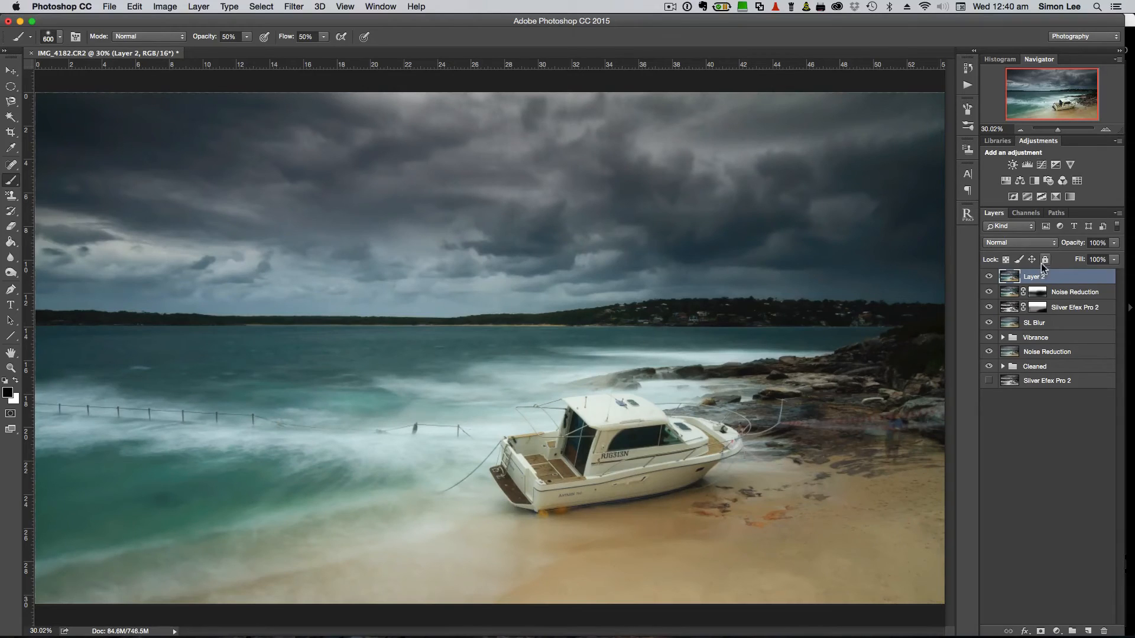
double_click(1034, 277)
type("Sharpen")
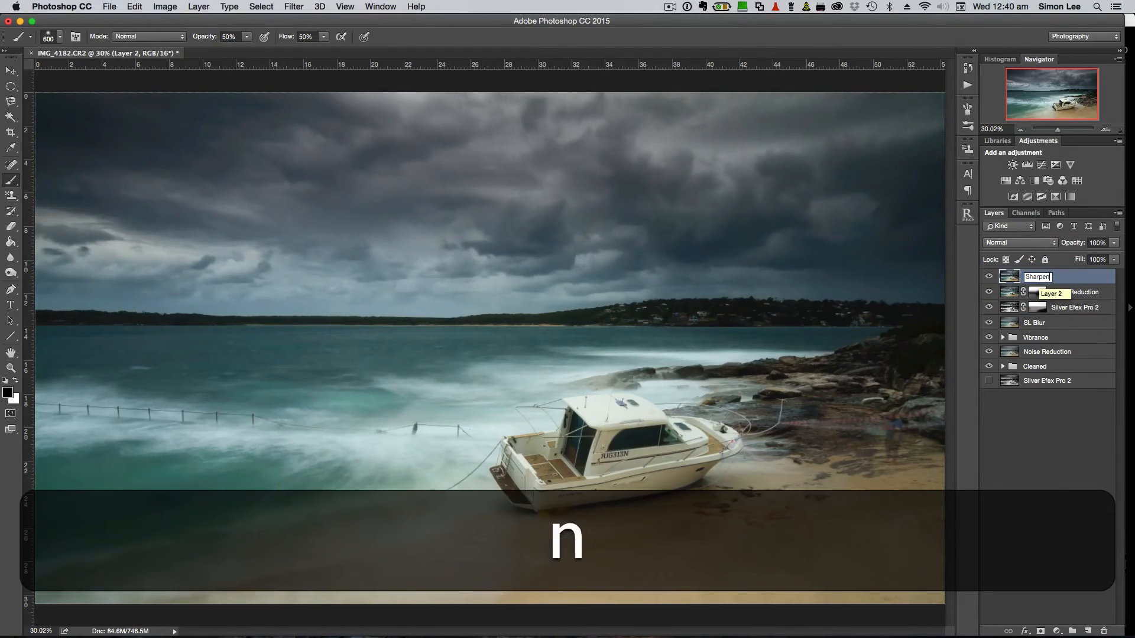
key("Return")
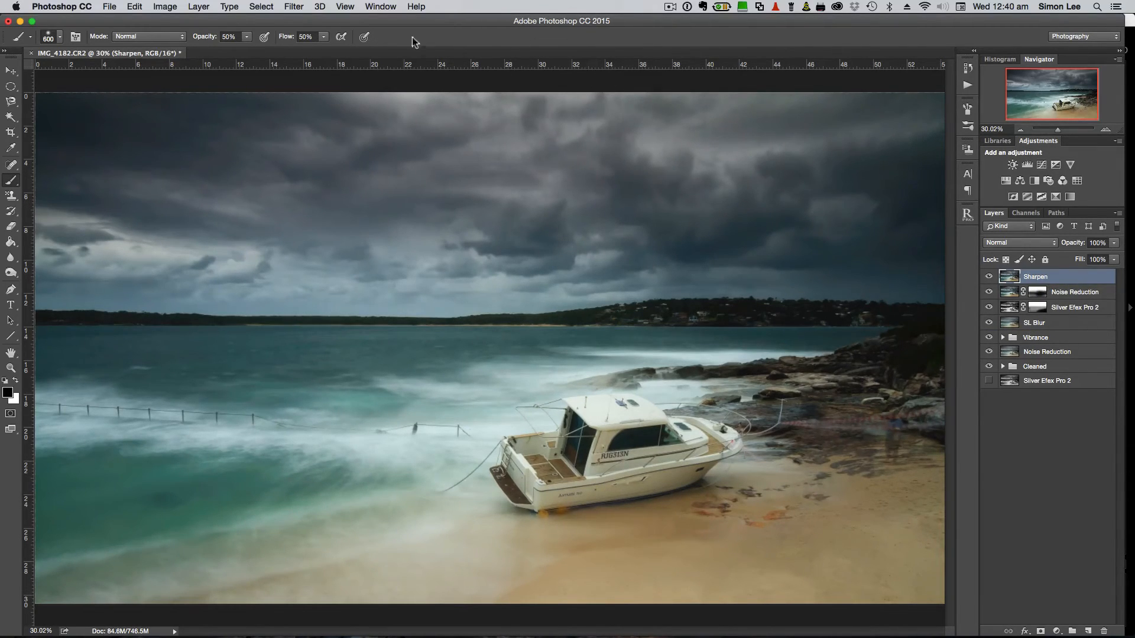
Set the Sharpen layer's blend mode to Linear Light.
left_click(296, 7)
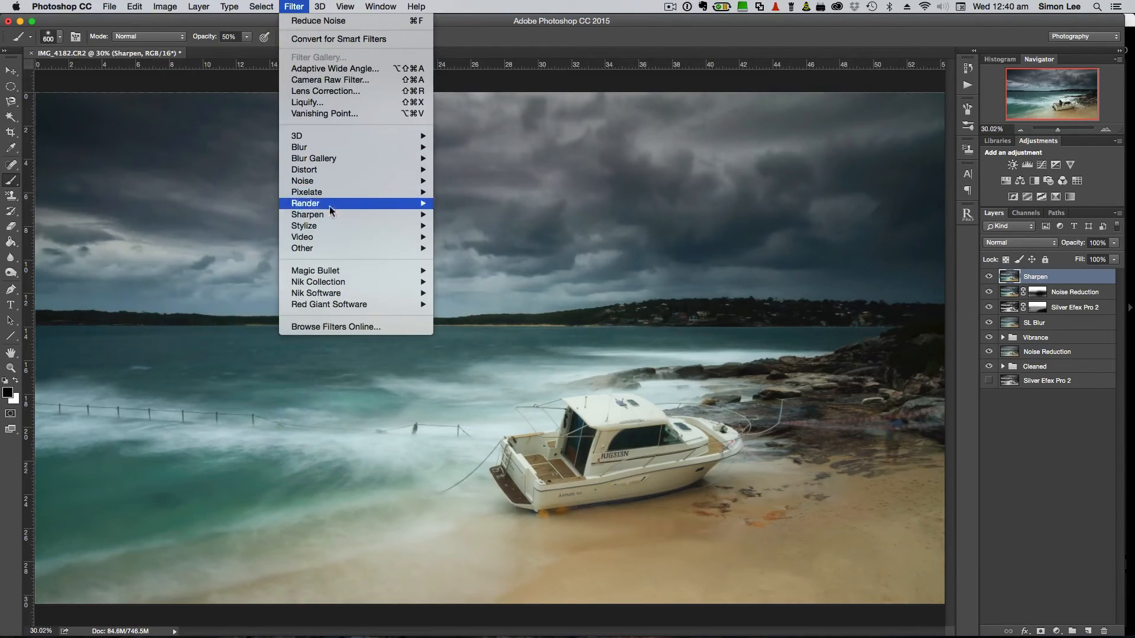
mouse_move(313, 253)
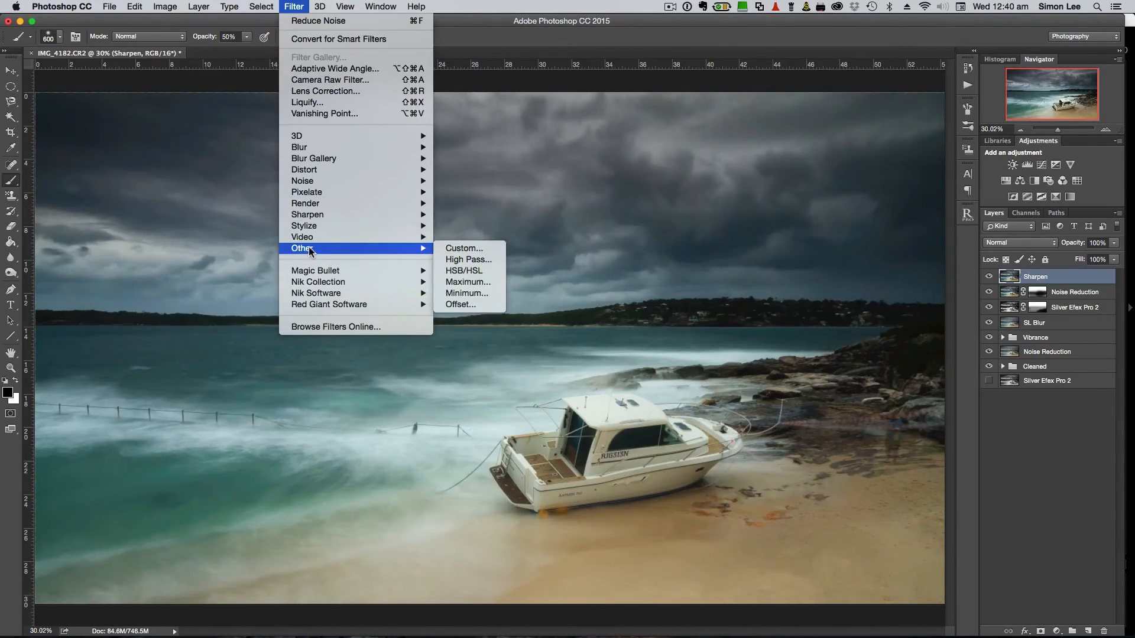
left_click(299, 6)
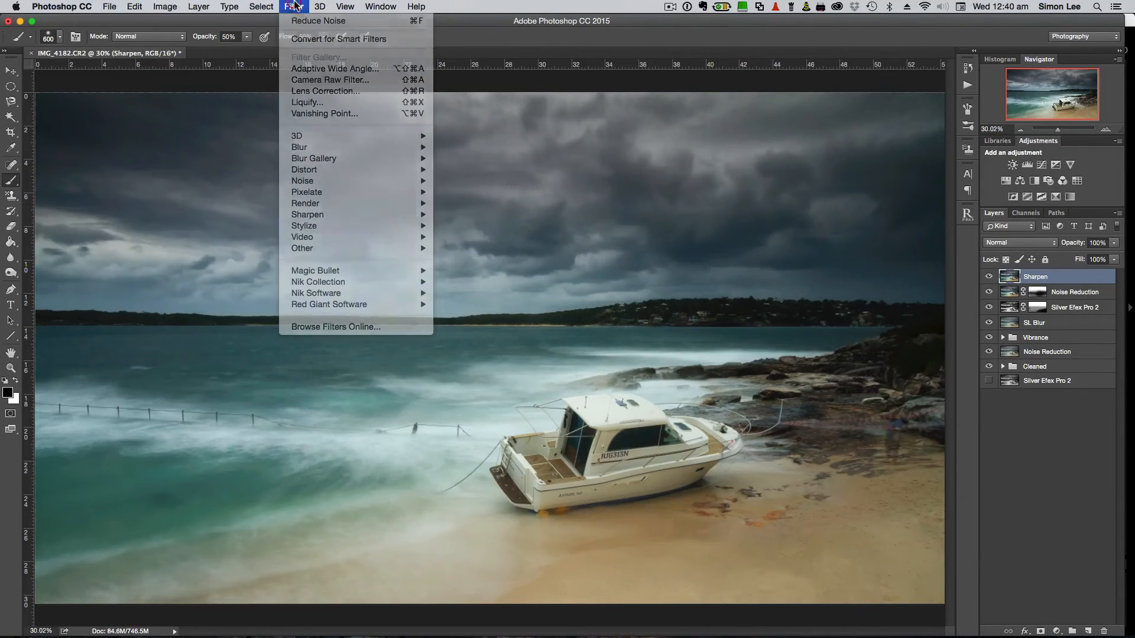
left_click(1034, 242)
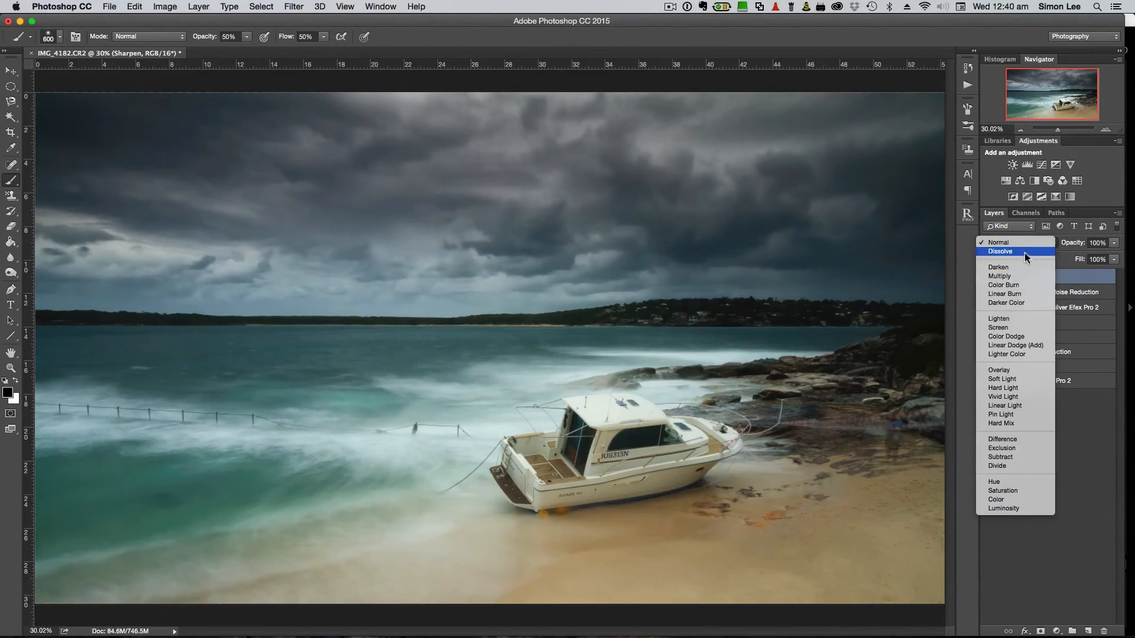
left_click(1004, 405)
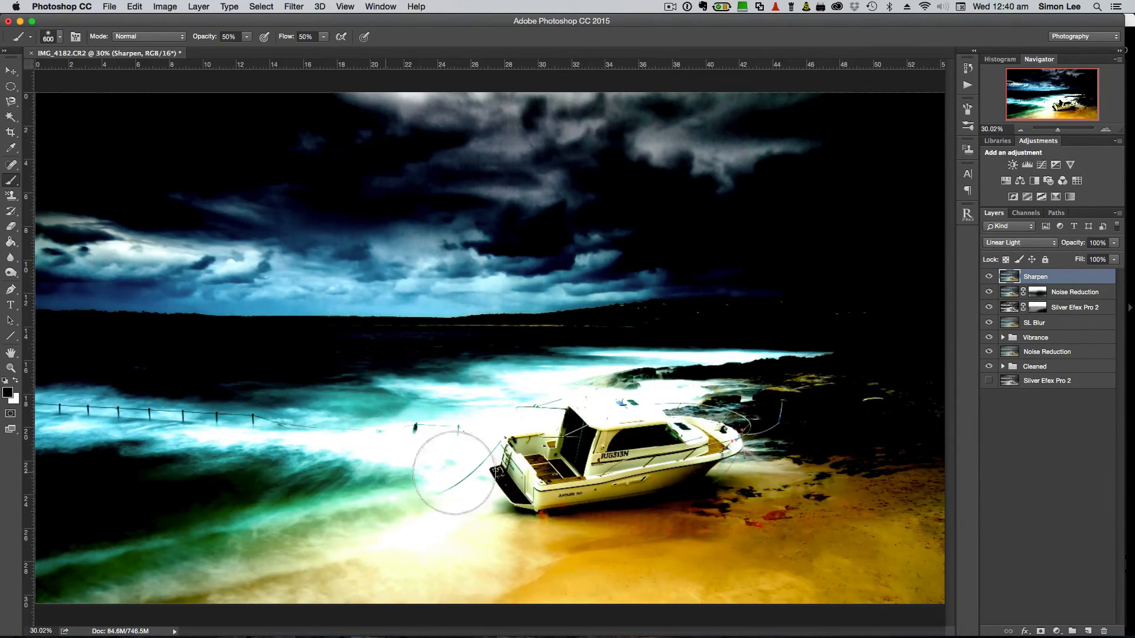
Apply the High Pass filter to the Sharpen layer with a 1.3 pixel radius, checking the boat's details in the preview.
left_click(294, 7)
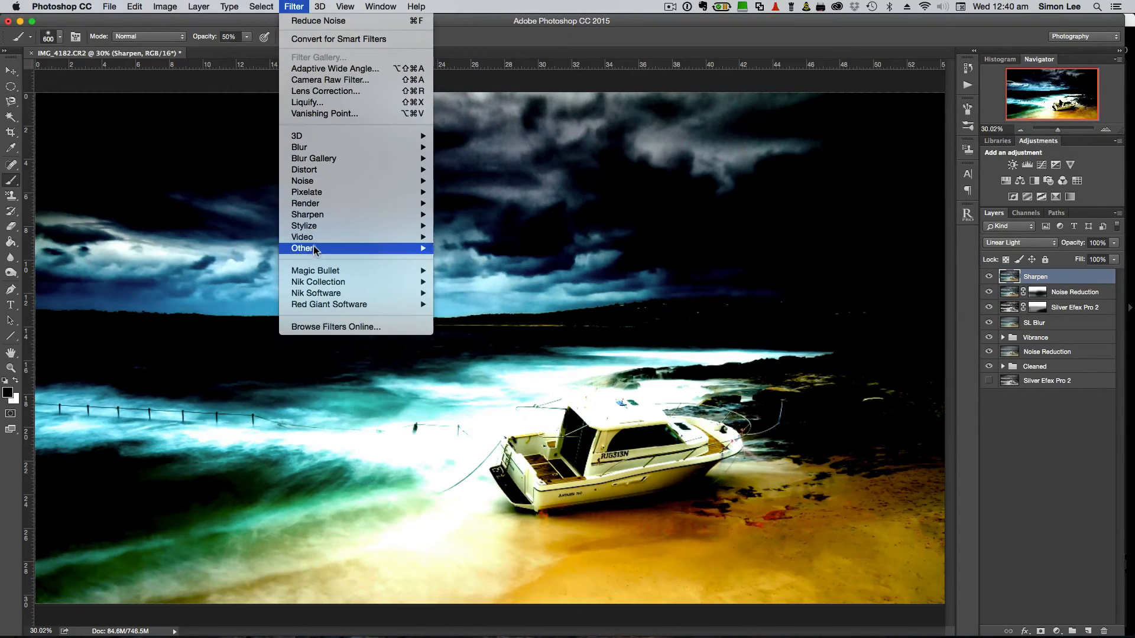
mouse_move(314, 249)
left_click(464, 260)
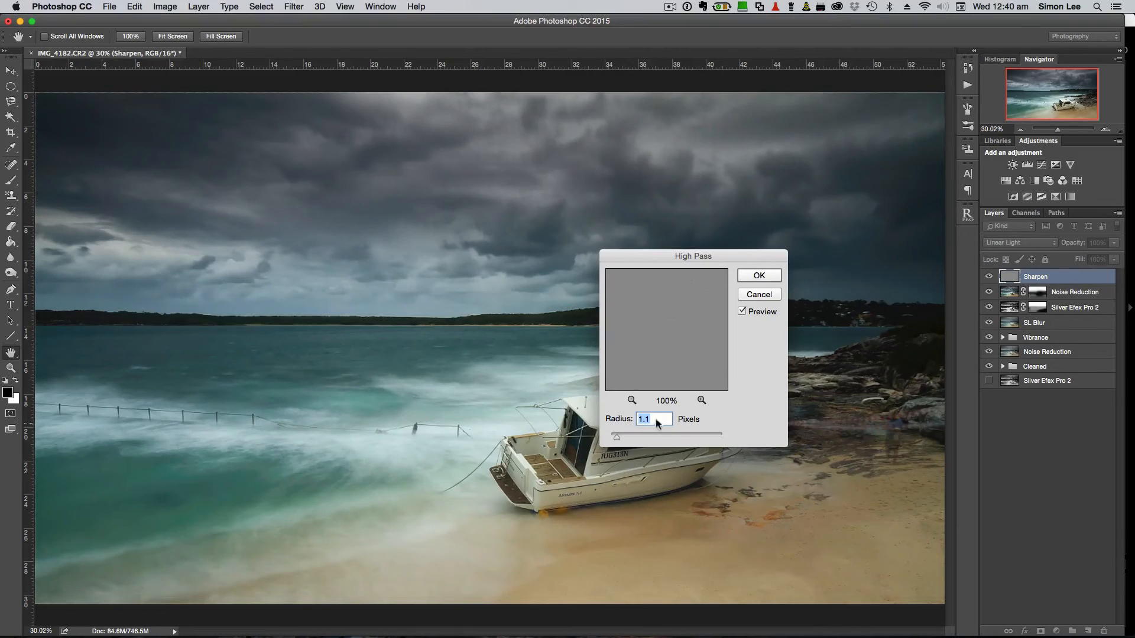
left_click_drag(678, 363, 666, 267)
left_click_drag(694, 363, 643, 257)
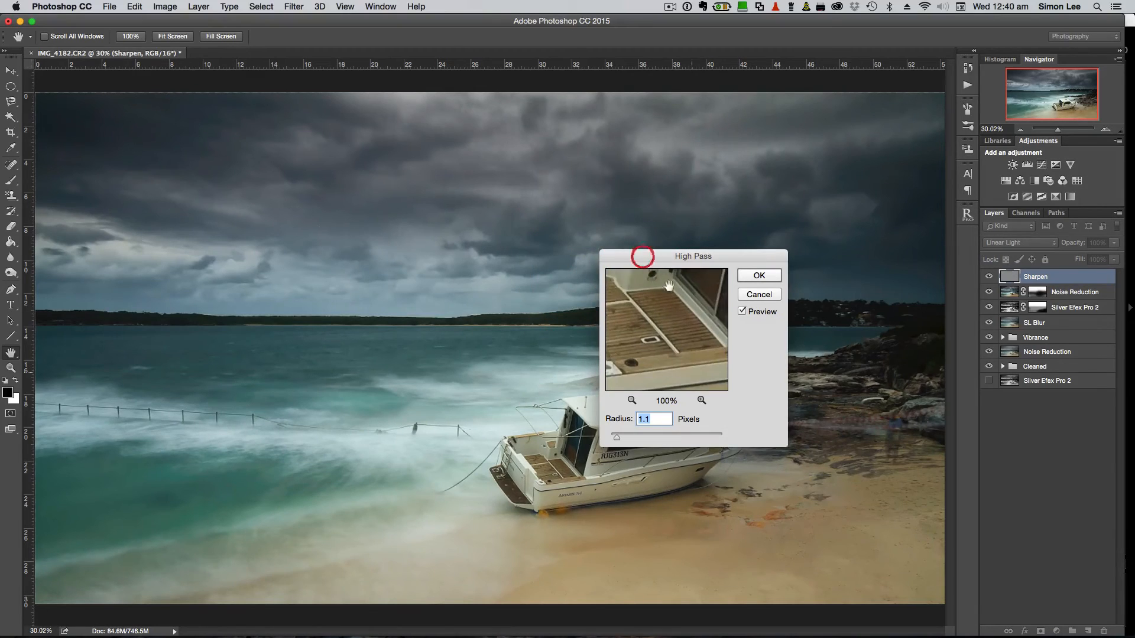
left_click_drag(680, 382, 704, 276)
mouse_move(703, 328)
left_mouse_down()
mouse_move(636, 331)
mouse_move(619, 360)
mouse_move(690, 332)
left_mouse_up()
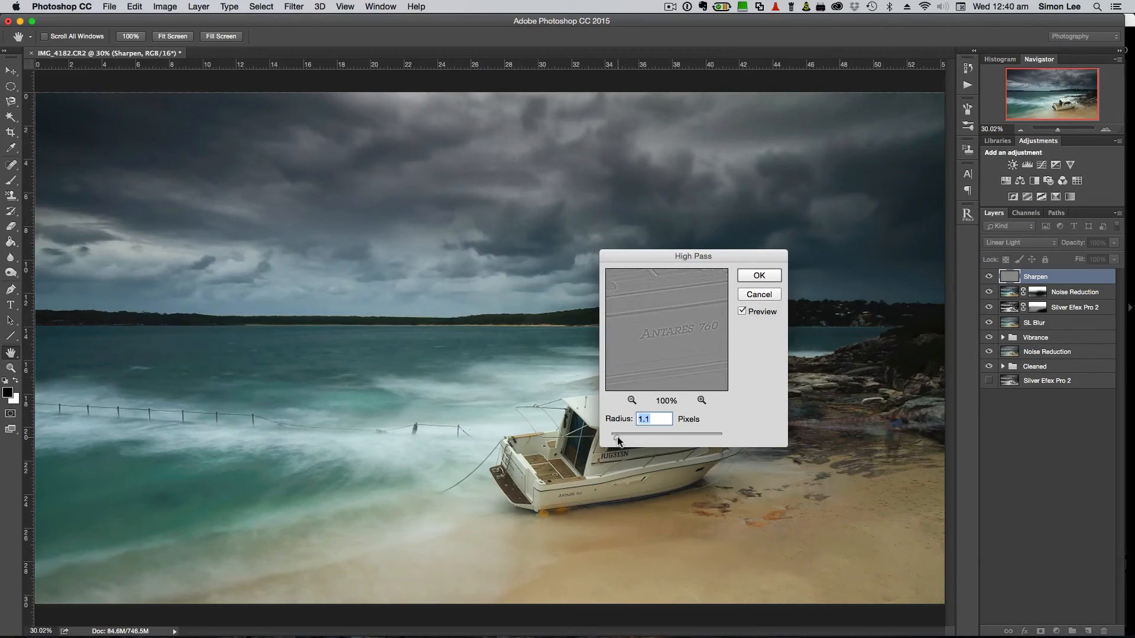
left_click_drag(627, 440, 626, 442)
mouse_move(684, 307)
left_mouse_down()
mouse_move(674, 358)
mouse_move(664, 304)
left_mouse_up()
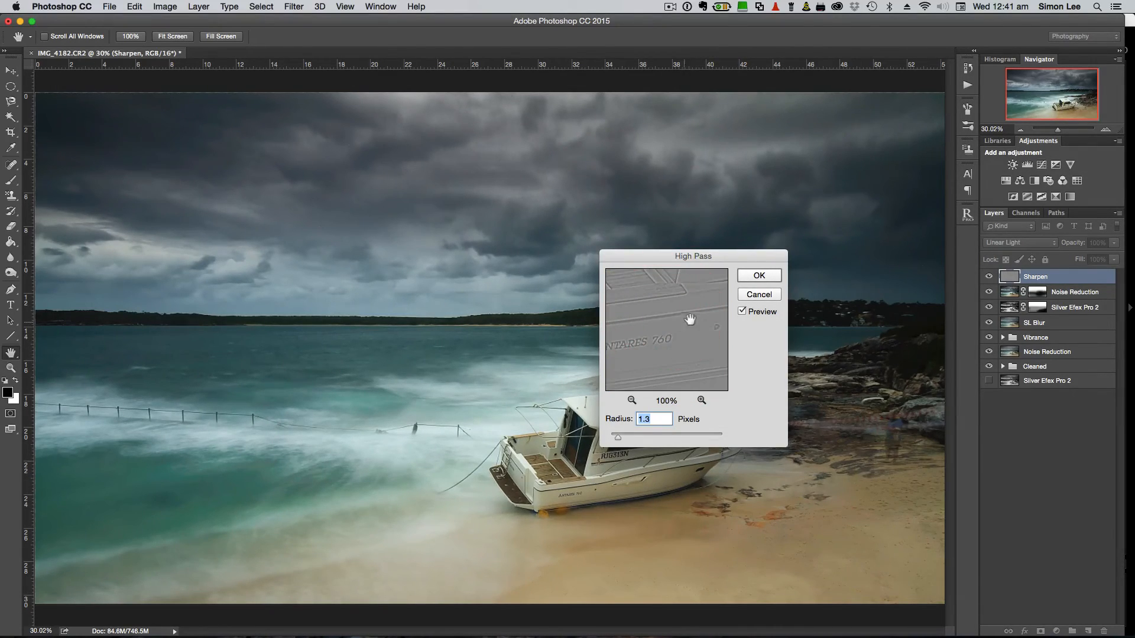
left_click(760, 282)
key("b")
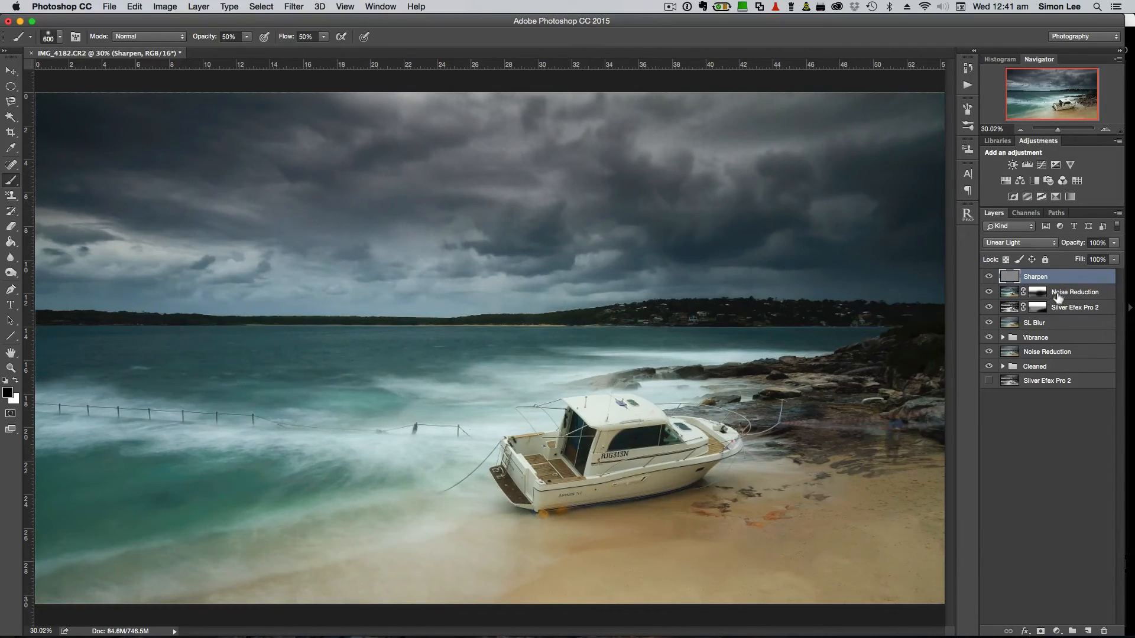
Limit the Sharpen layer's blending on the underlying gray tones to split ranges of 20/65 in the shadows and 177/225 in the highlights.
double_click(1086, 278)
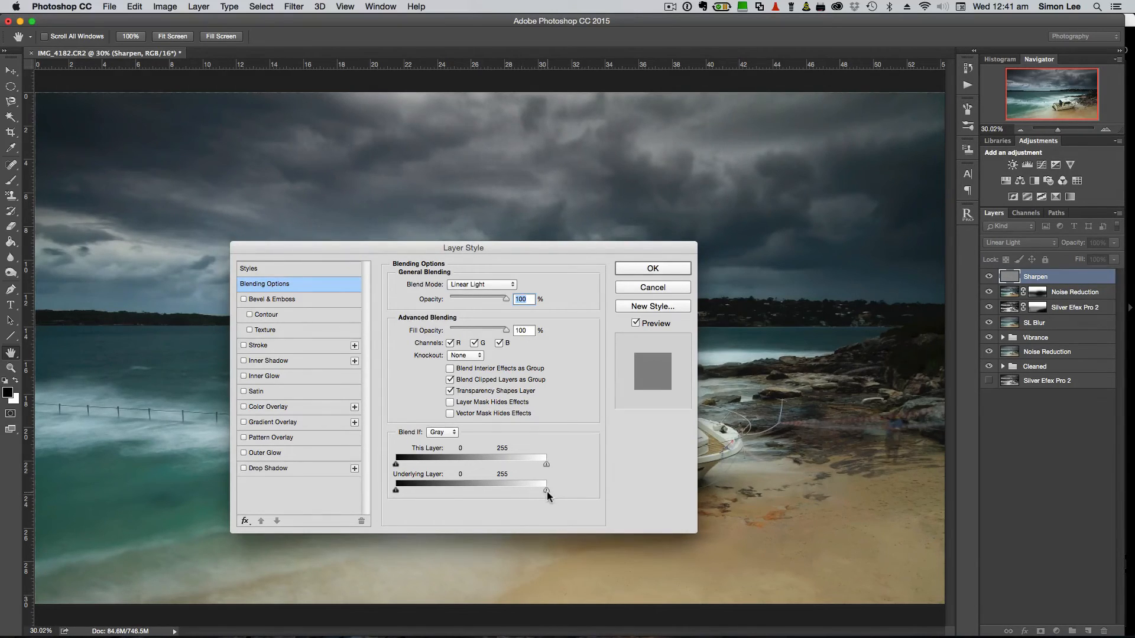
left_click_drag(547, 491, 541, 495)
left_click_drag(529, 492, 504, 491)
key("alt")
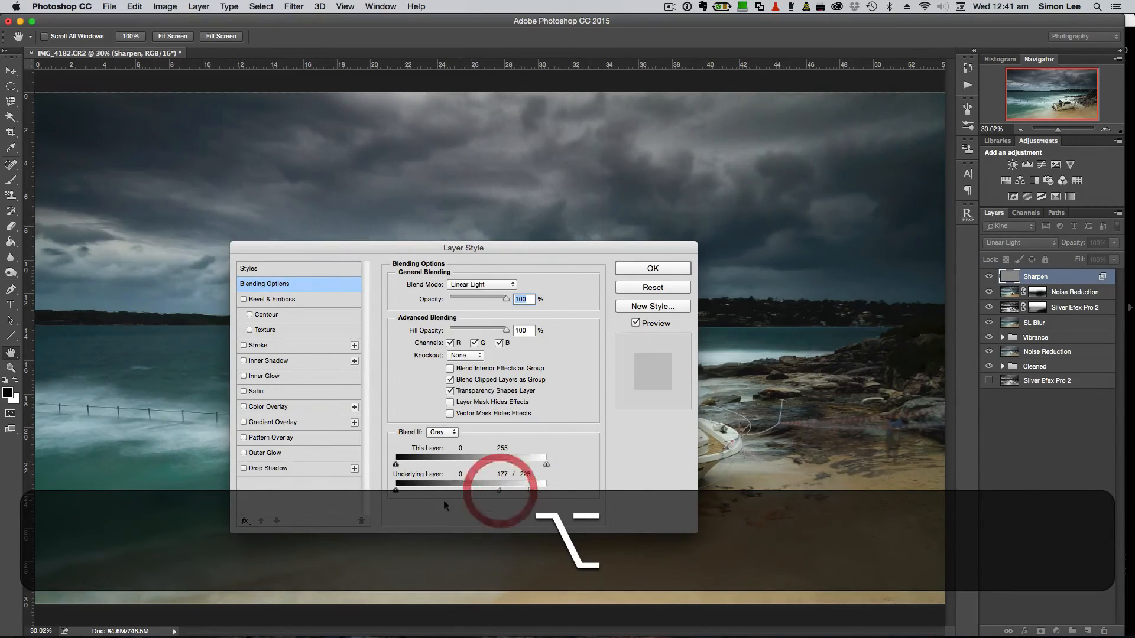
left_click_drag(396, 491, 397, 493)
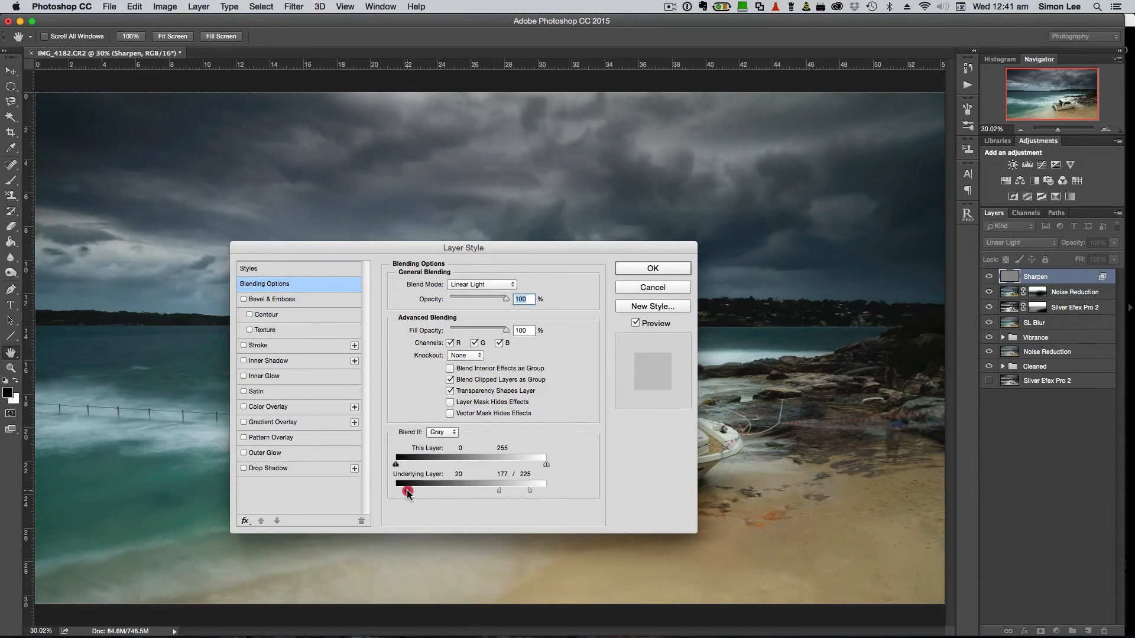
key("alt")
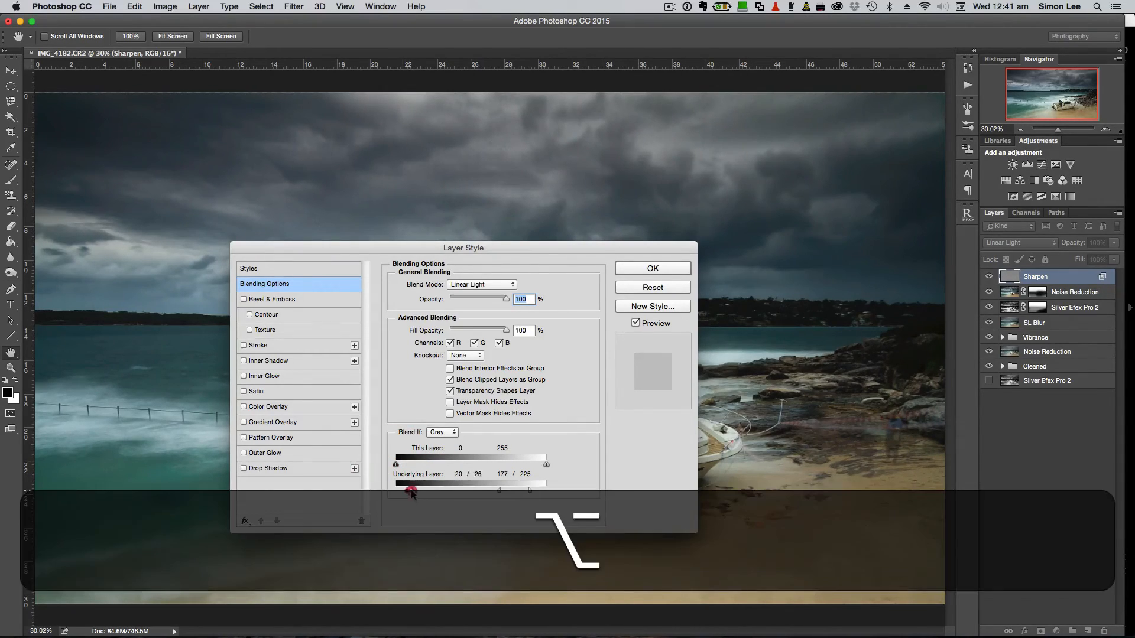
left_click_drag(412, 495, 423, 494)
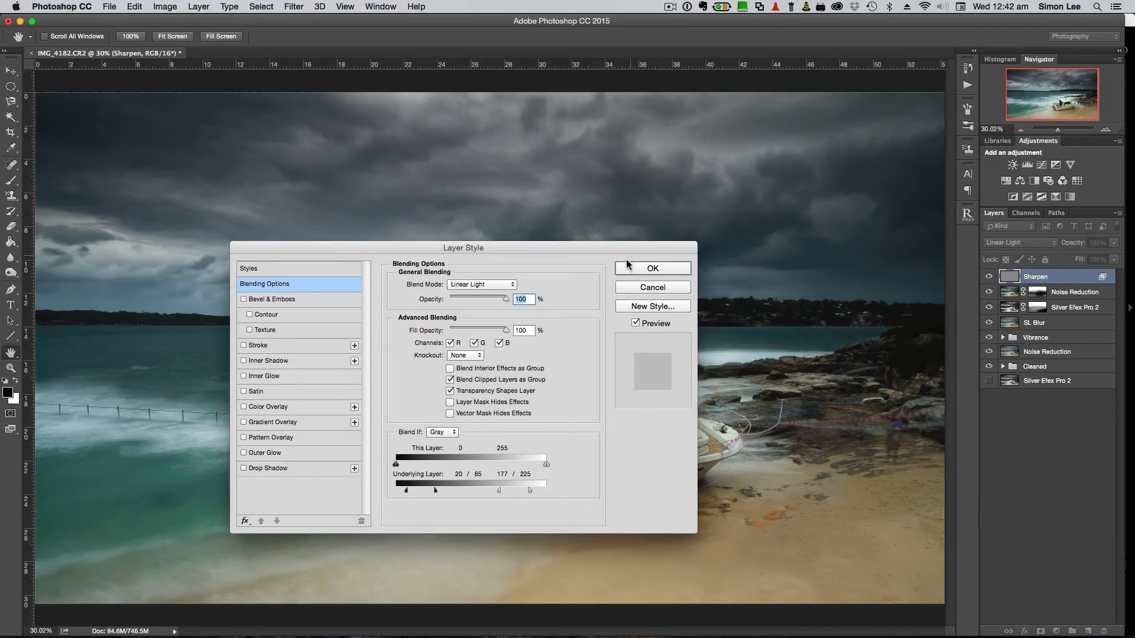
left_click(640, 269)
key("b")
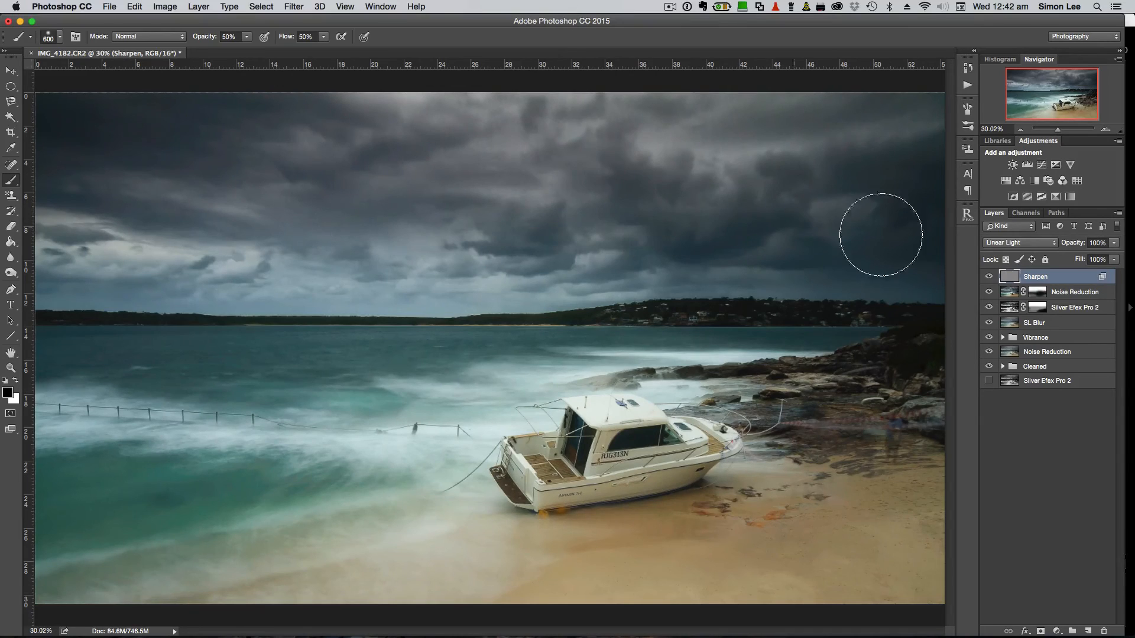
Add a layer mask to the Sharpen layer and invert it to black.
left_click(988, 276)
left_click(1040, 632)
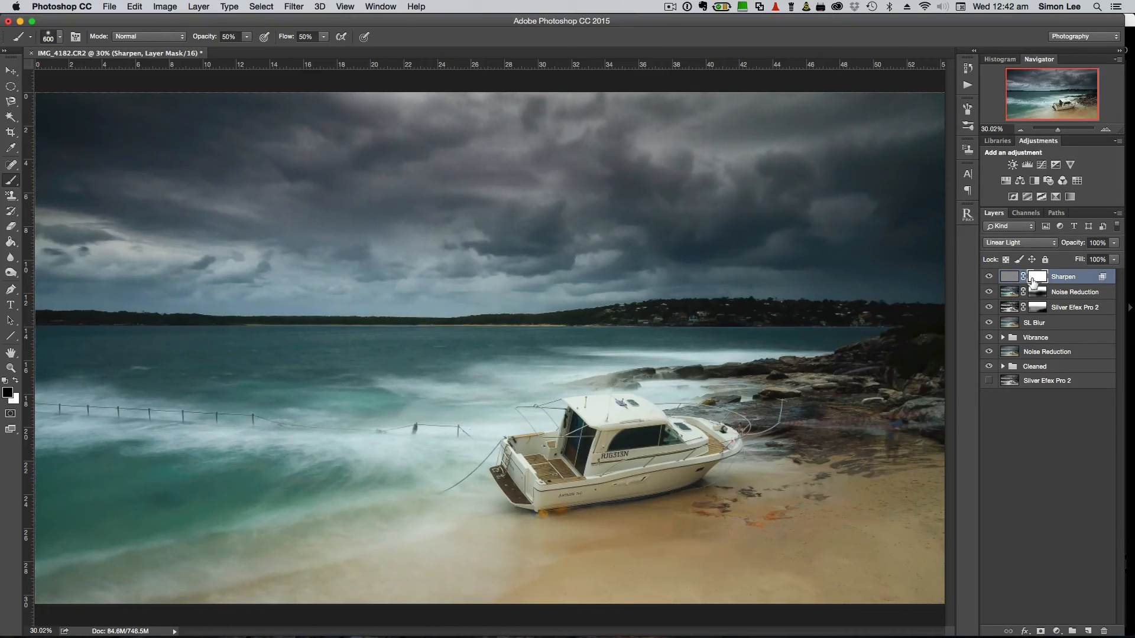
key("super+i")
Paint white over the boat on the Sharpen layer's mask with a reduced brush.
left_click(15, 381)
key("bracketleft")
key("bracketleft")
key("bracketleft")
key("bracketleft")
mouse_move(597, 431)
left_mouse_down()
mouse_move(513, 449)
mouse_move(541, 490)
mouse_move(674, 470)
mouse_move(718, 444)
mouse_move(639, 438)
mouse_move(612, 414)
mouse_move(576, 423)
left_mouse_up()
mouse_move(550, 502)
left_mouse_down()
mouse_move(731, 456)
mouse_move(741, 441)
mouse_move(694, 466)
mouse_move(609, 412)
left_mouse_up()
left_click(590, 410)
mouse_move(558, 482)
left_mouse_down()
mouse_move(511, 487)
mouse_move(621, 482)
mouse_move(571, 490)
mouse_move(688, 469)
mouse_move(598, 487)
mouse_move(721, 448)
mouse_move(704, 457)
mouse_move(803, 376)
mouse_move(927, 337)
mouse_move(846, 368)
mouse_move(875, 365)
mouse_move(854, 380)
mouse_move(874, 387)
mouse_move(805, 398)
left_mouse_up()
Paint white over the shoreline rocks on the Sharpen mask, reducing the brush to 125 px for the detailed areas.
mouse_move(713, 398)
left_mouse_down()
mouse_move(827, 371)
mouse_move(685, 374)
mouse_move(857, 360)
mouse_move(899, 342)
left_mouse_up()
key("bracketleft")
key("bracketleft")
key("bracketleft")
key("bracketleft")
left_click_drag(880, 380, 877, 381)
left_click_drag(781, 396, 743, 399)
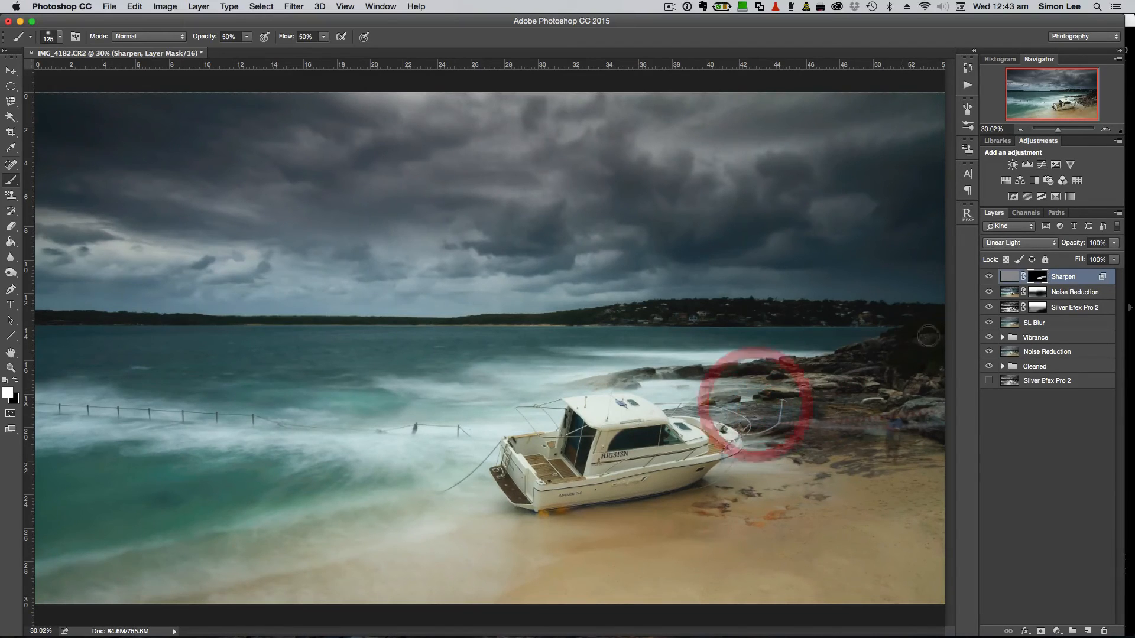
Display the Sharpen mask alone, fill its gray patches over the boat and rocks with a 300 px white brush, and return to the image.
key("alt")
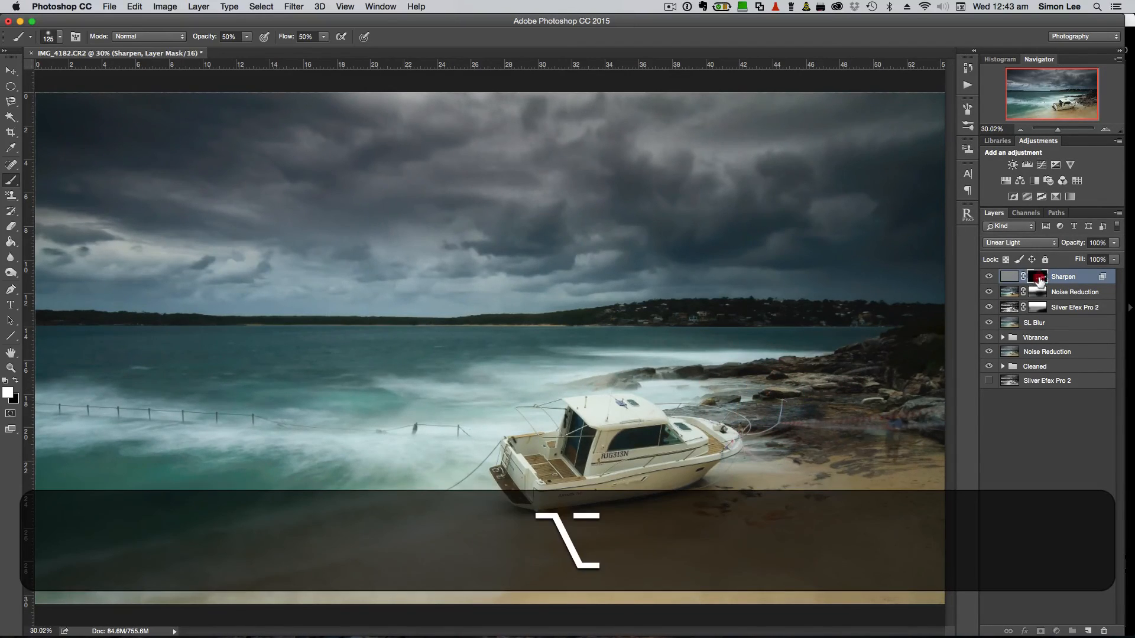
left_click(1038, 276, "alt")
mouse_move(603, 438)
left_mouse_down()
mouse_move(639, 443)
mouse_move(565, 466)
mouse_move(607, 434)
mouse_move(587, 446)
mouse_move(621, 458)
mouse_move(629, 430)
mouse_move(645, 427)
mouse_move(563, 455)
mouse_move(675, 433)
mouse_move(541, 420)
mouse_move(516, 467)
mouse_move(537, 484)
mouse_move(607, 470)
mouse_move(577, 465)
mouse_move(578, 445)
mouse_move(550, 483)
mouse_move(588, 479)
mouse_move(651, 460)
mouse_move(623, 440)
mouse_move(675, 444)
mouse_move(600, 464)
mouse_move(662, 445)
left_mouse_up()
key("bracketright")
key("bracketright")
key("bracketright")
key("bracketright")
key("bracketright")
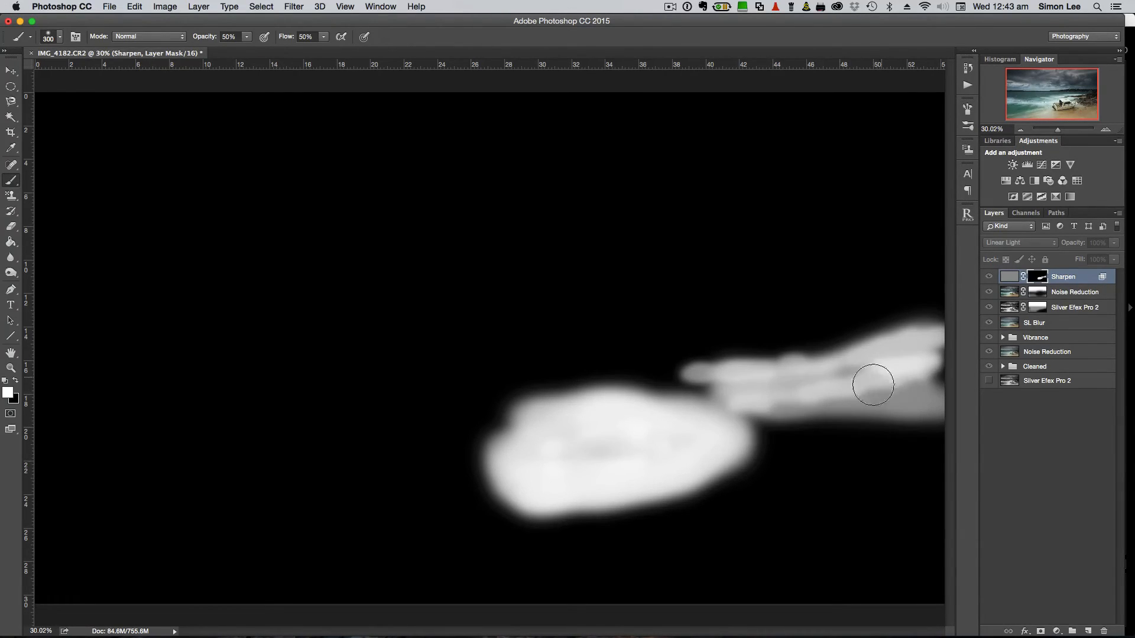
mouse_move(800, 397)
left_mouse_down()
mouse_move(907, 393)
mouse_move(935, 366)
mouse_move(925, 388)
mouse_move(851, 385)
mouse_move(911, 357)
mouse_move(775, 389)
mouse_move(798, 395)
mouse_move(775, 398)
mouse_move(866, 394)
mouse_move(761, 389)
mouse_move(705, 413)
mouse_move(759, 399)
mouse_move(743, 407)
mouse_move(760, 380)
mouse_move(921, 360)
mouse_move(874, 371)
mouse_move(927, 352)
mouse_move(924, 370)
mouse_move(931, 345)
mouse_move(923, 358)
mouse_move(832, 389)
mouse_move(743, 402)
mouse_move(720, 436)
mouse_move(646, 437)
mouse_move(581, 457)
mouse_move(609, 453)
mouse_move(587, 435)
mouse_move(625, 462)
left_mouse_up()
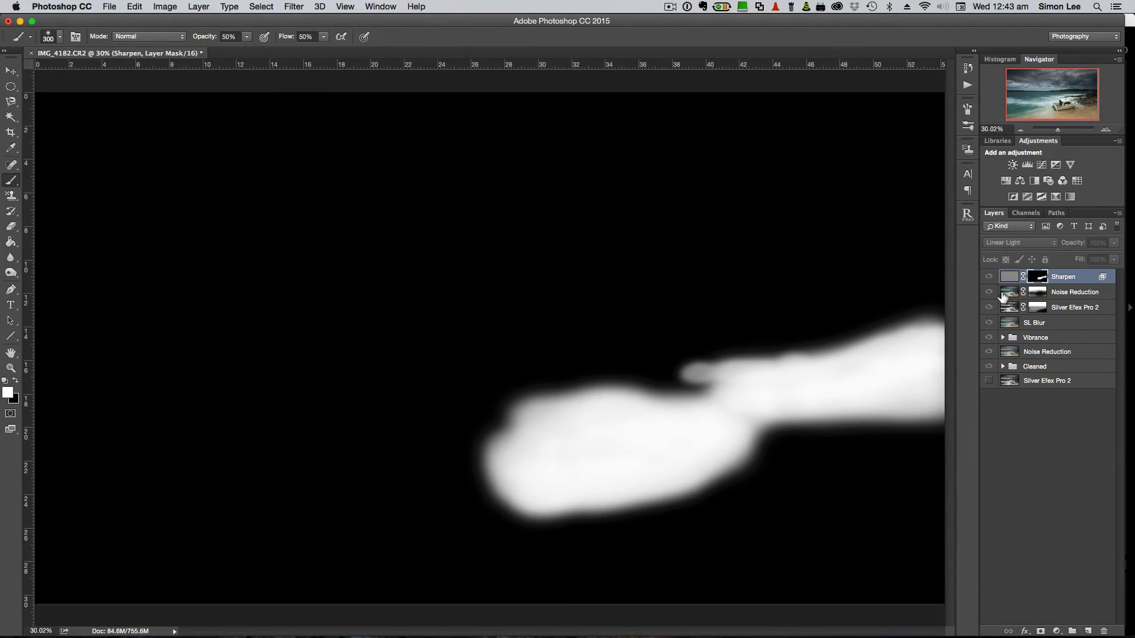
left_click(1036, 278, "alt")
left_click(1037, 278, "alt")
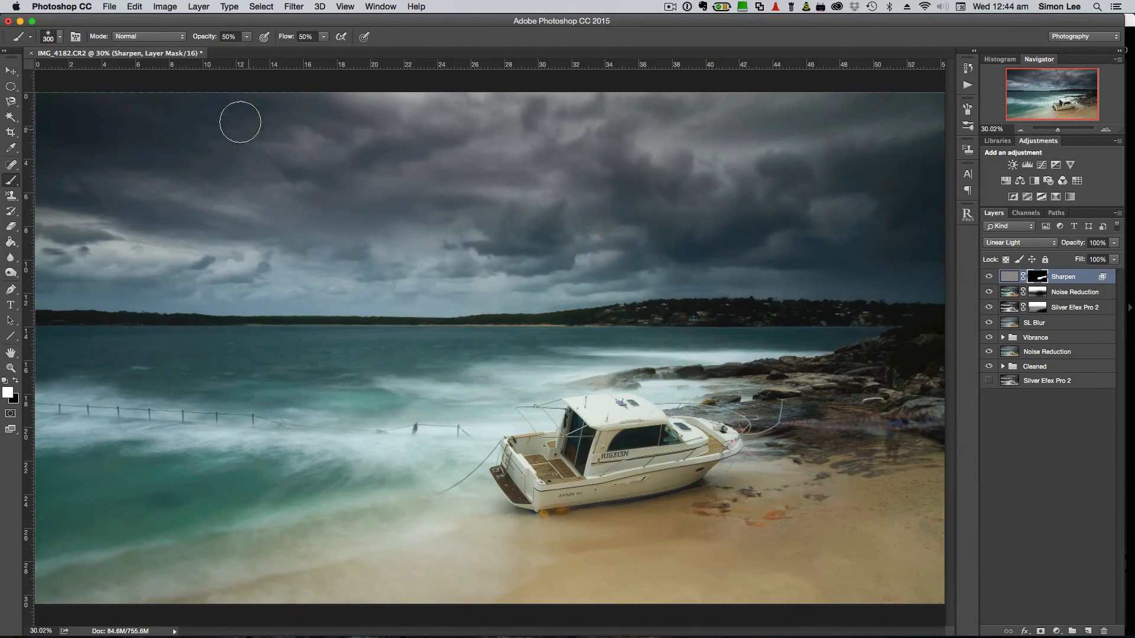
Compare the boat and shoreline rocks at 100% with the Sharpen layer hidden and shown.
left_click(10, 369)
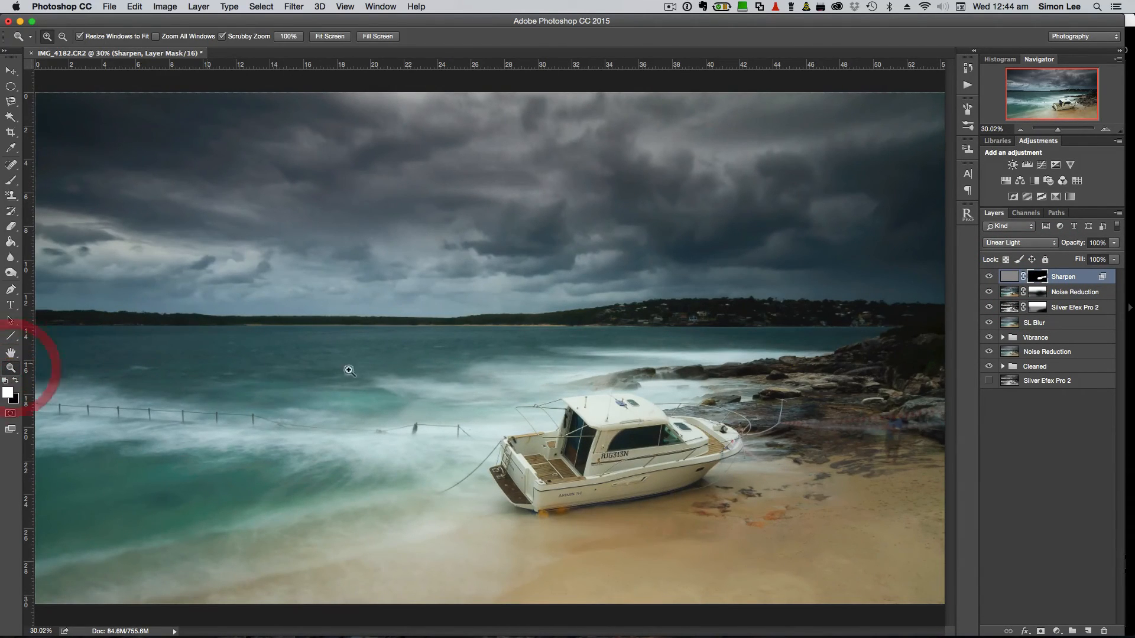
left_click(289, 36)
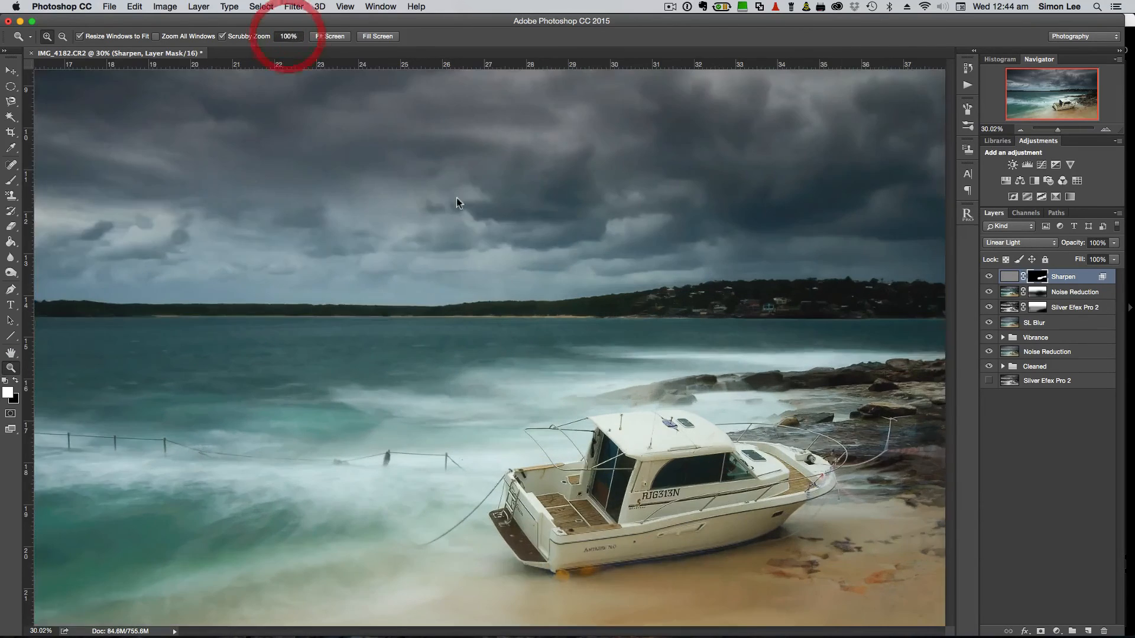
left_click_drag(1056, 105, 1068, 116)
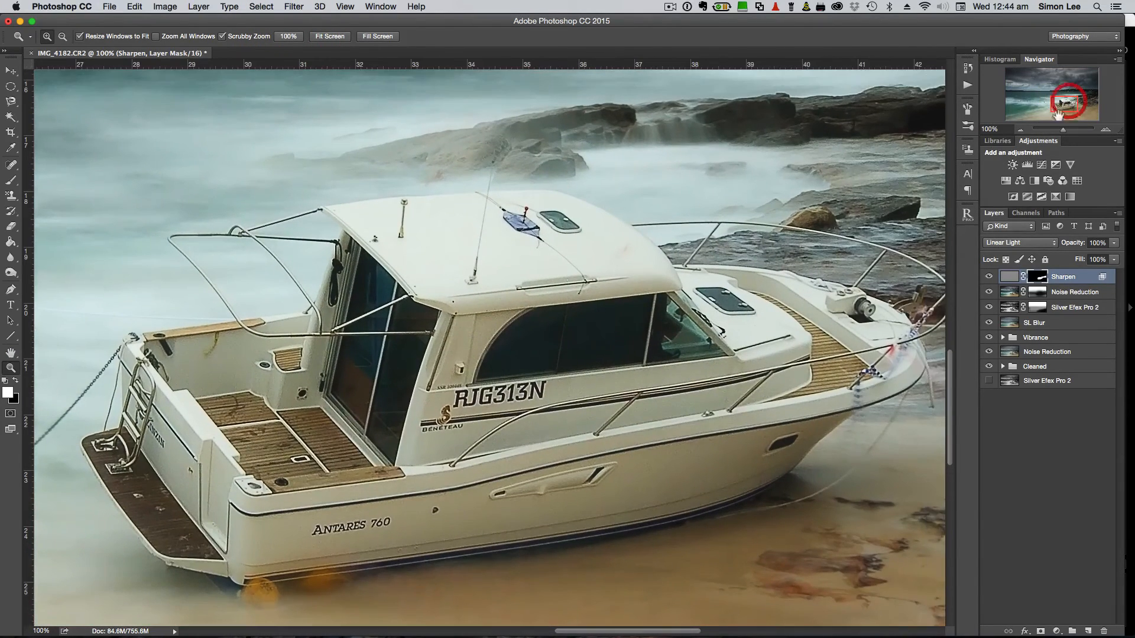
left_click(989, 277)
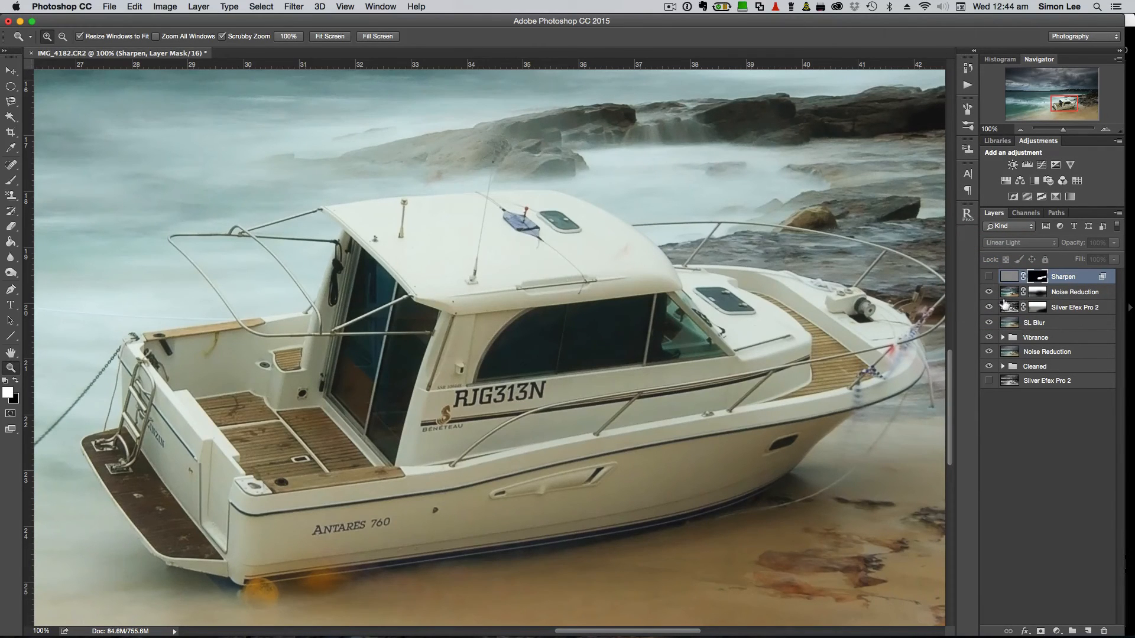
left_click(989, 277)
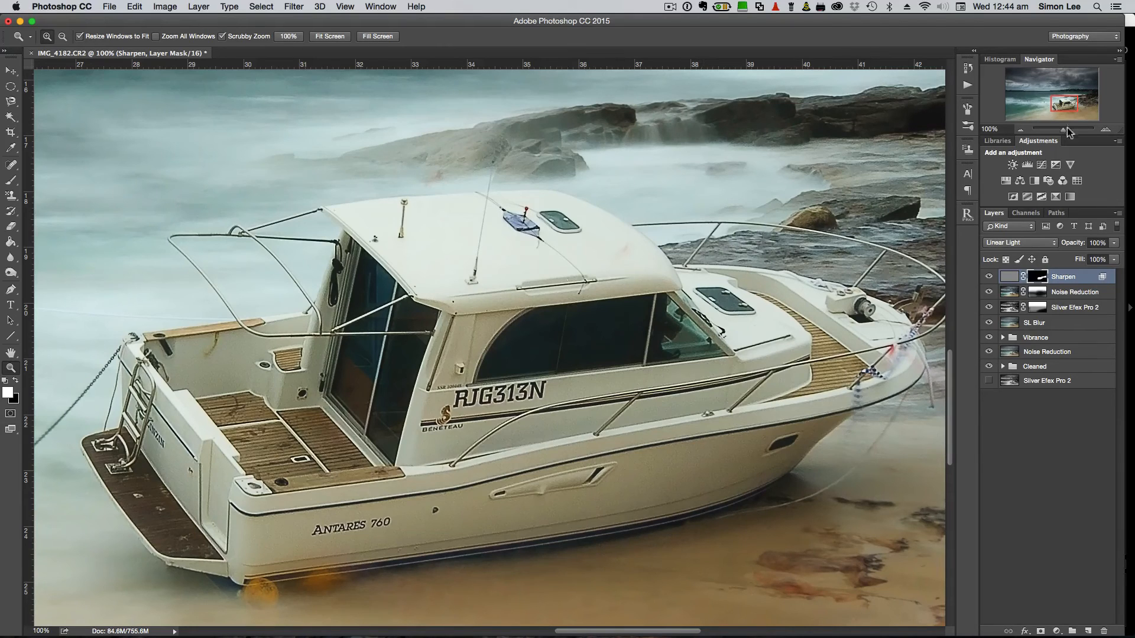
left_click_drag(1071, 103, 1074, 100)
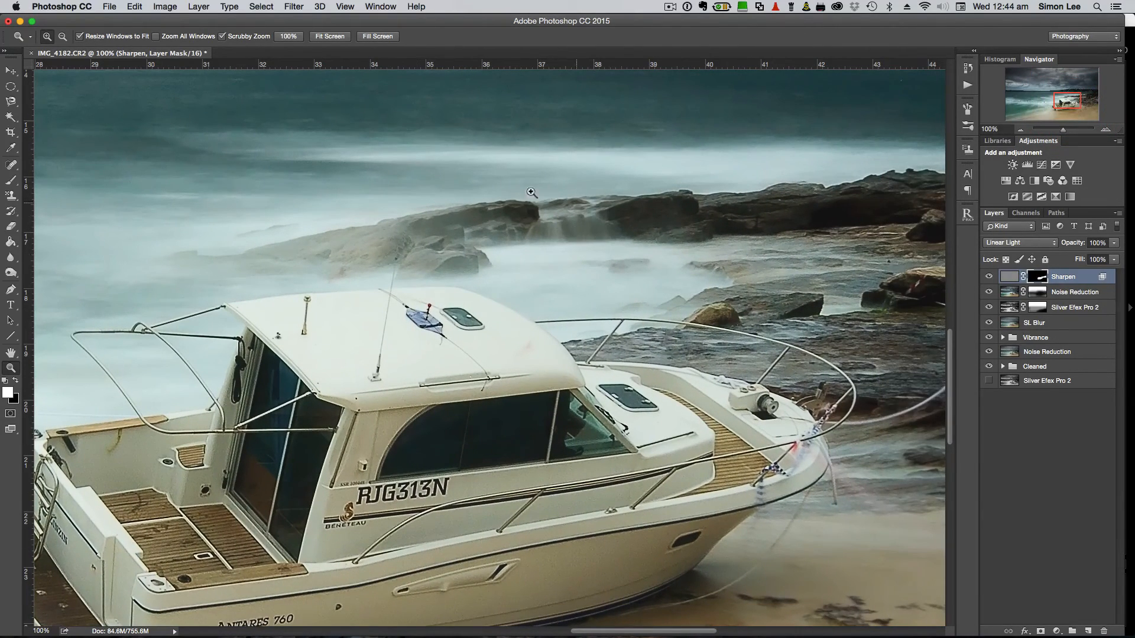
left_click(991, 277)
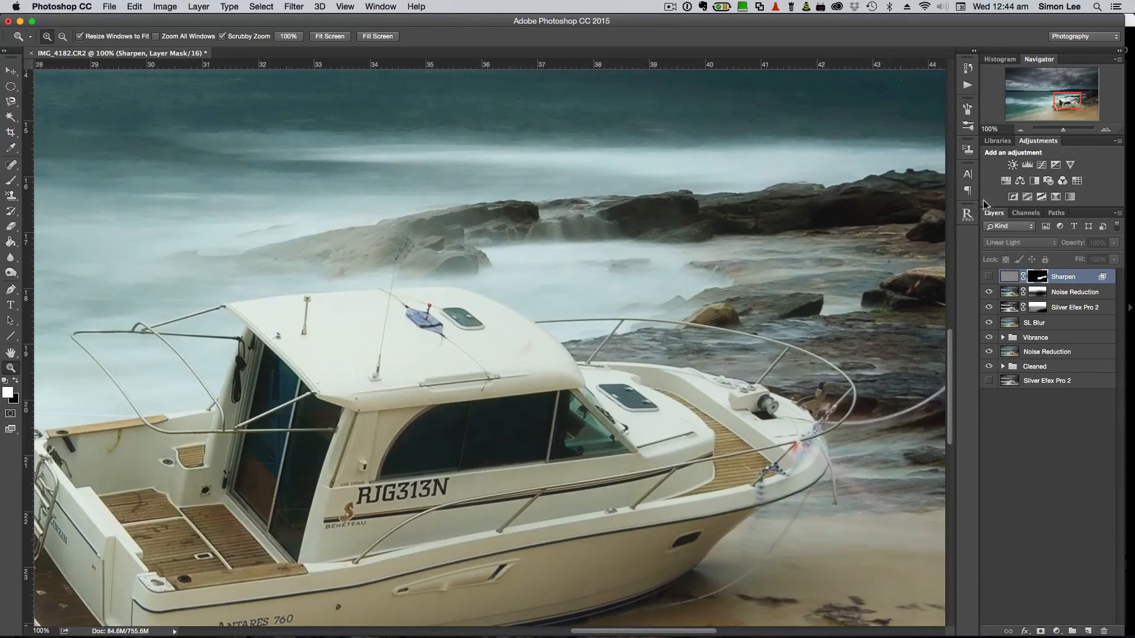
left_click_drag(1068, 118, 1074, 121)
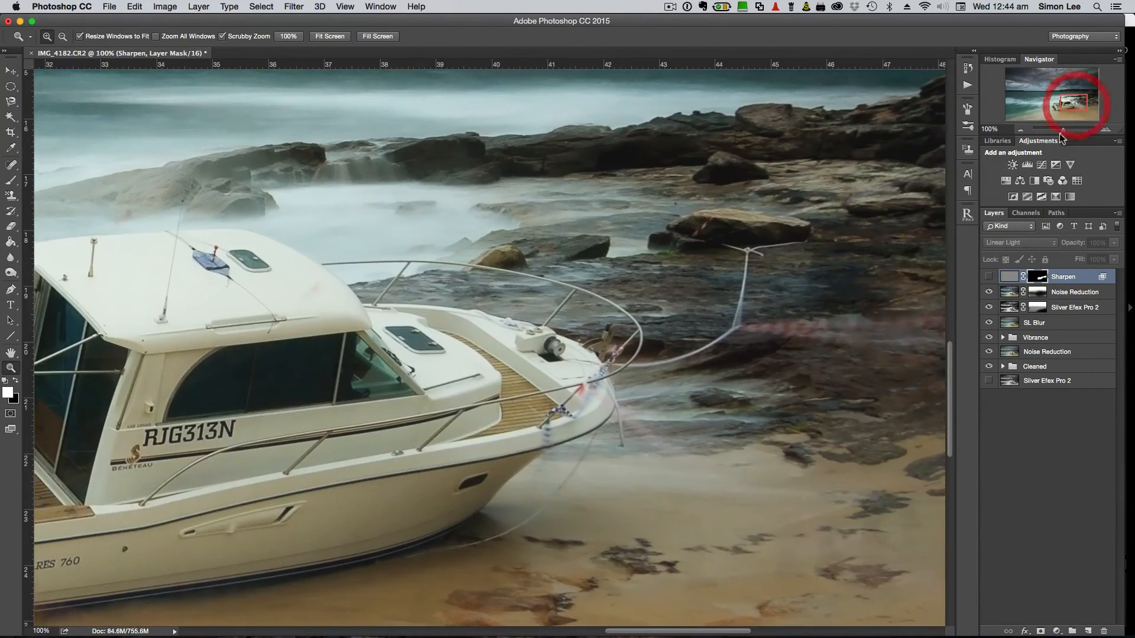
left_click(990, 278)
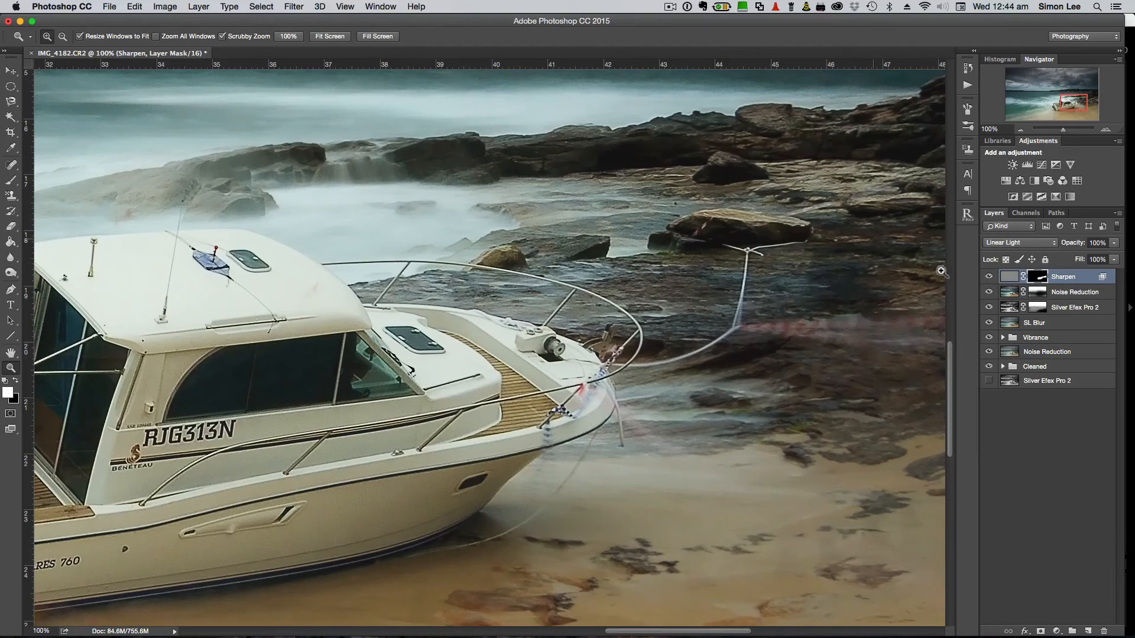
left_click(990, 277)
left_click(990, 278)
Add a new empty layer above the Sharpen layer and name it Final clean.
left_click(1083, 425)
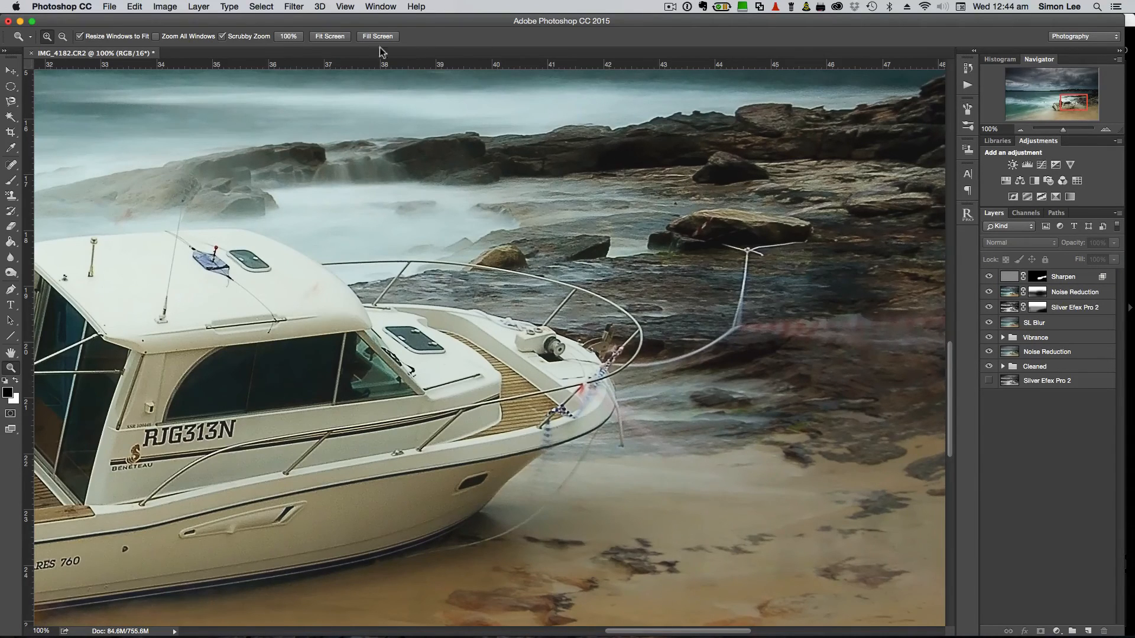
left_click(332, 37)
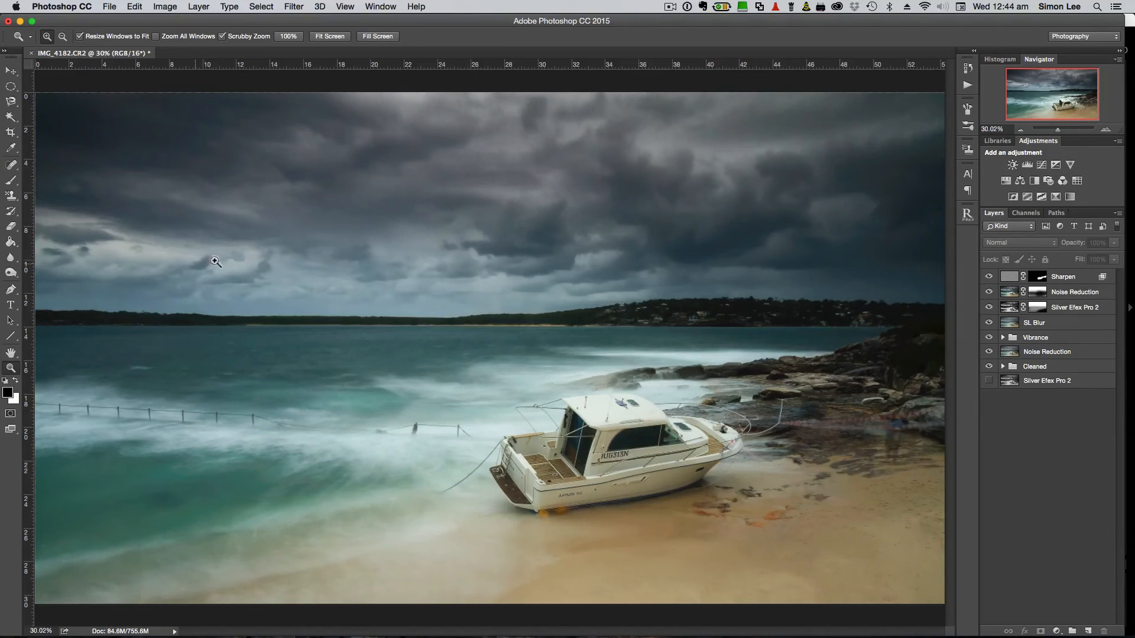
left_click(1088, 632)
double_click(1033, 278)
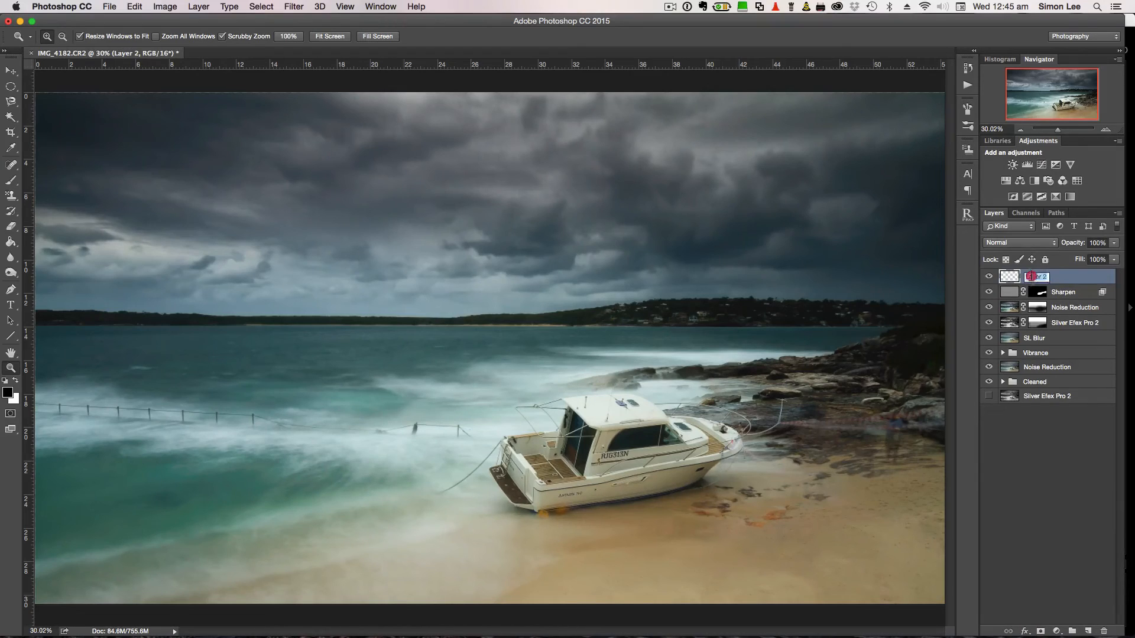
type("Final clean")
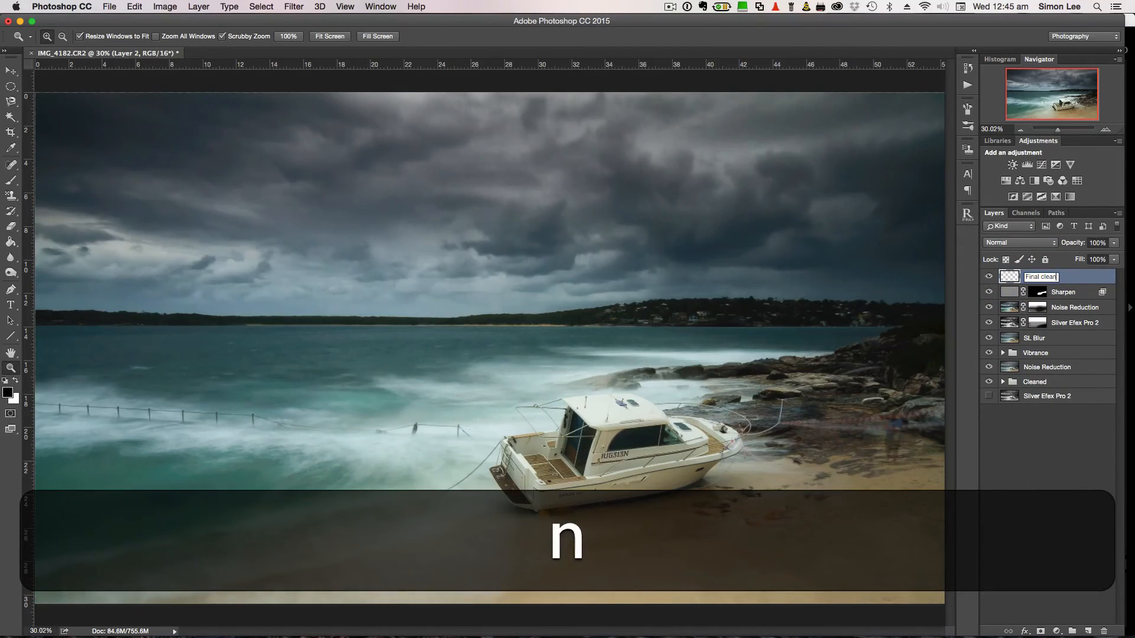
left_click(1031, 433)
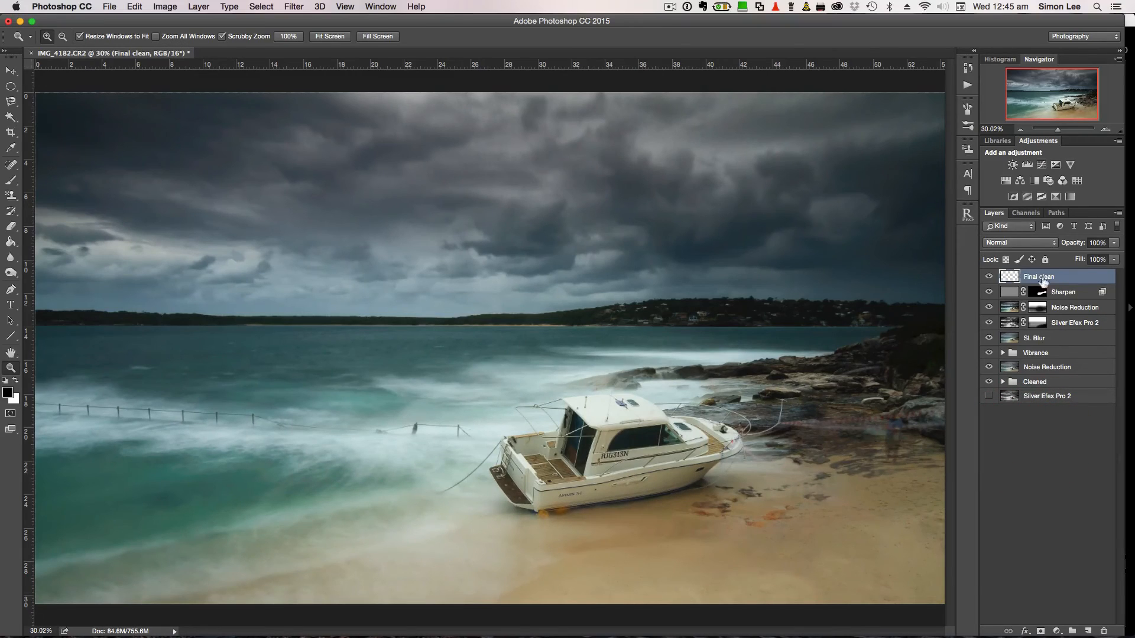
Heal the two dust spots in the dark upper-left sky with a 20 px Spot Healing Brush at 100% view.
left_click(11, 166)
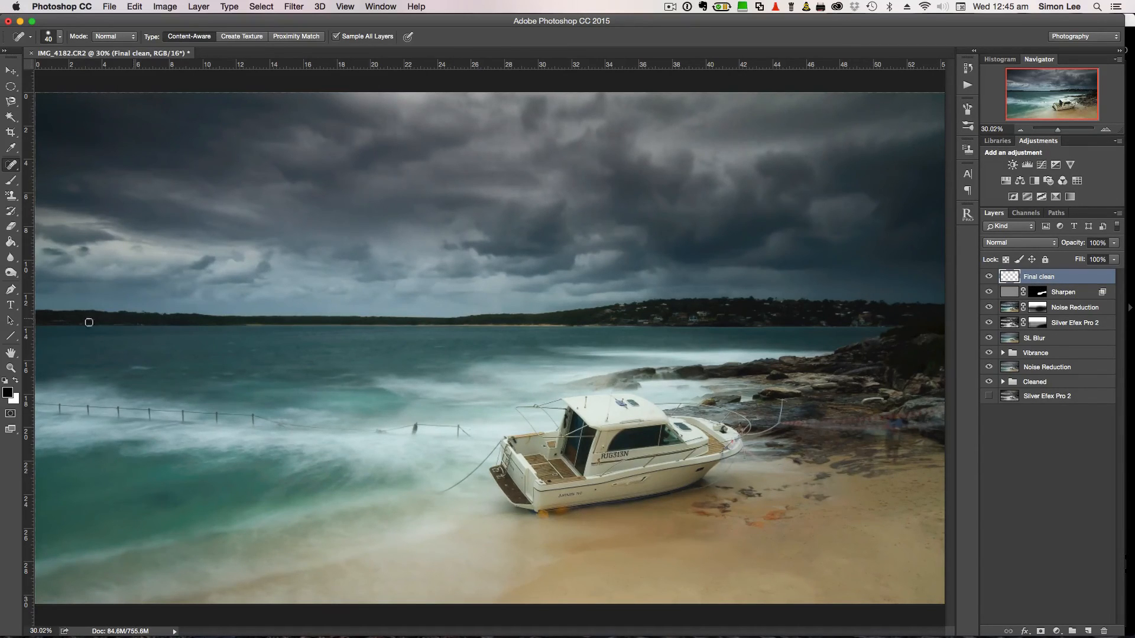
left_click(11, 367)
left_click(287, 38)
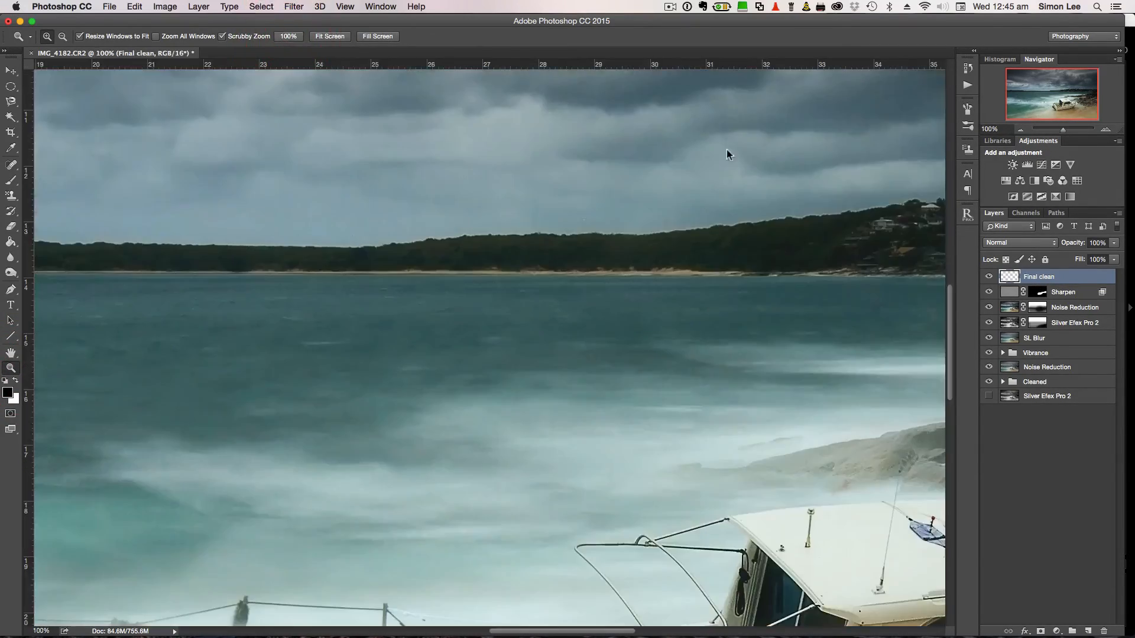
left_click_drag(1056, 90, 1017, 72)
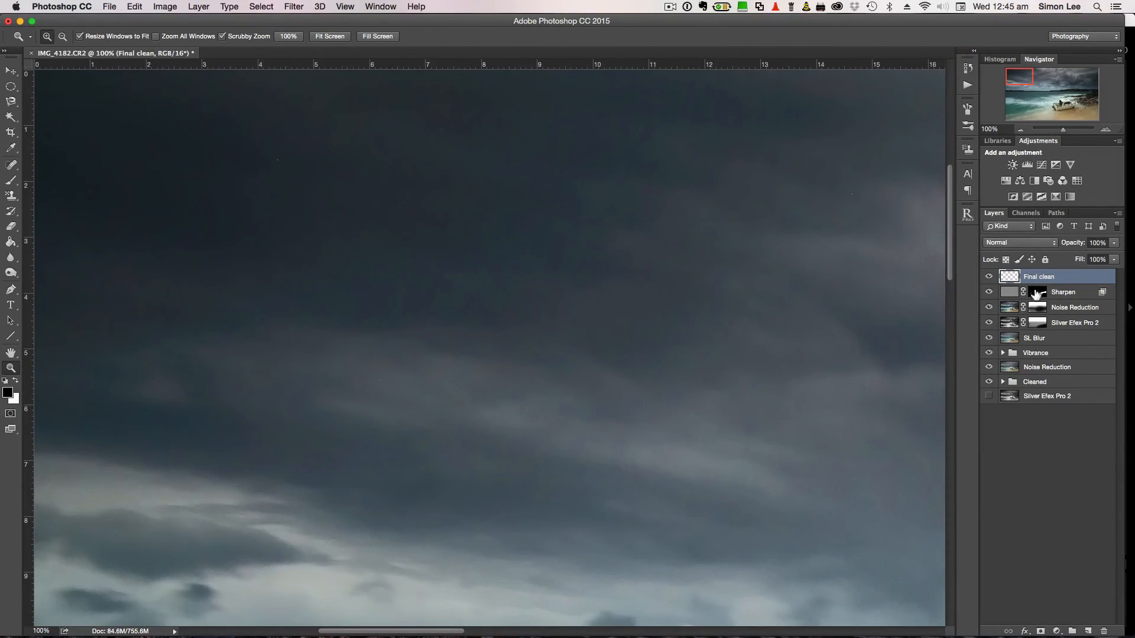
left_click(11, 165)
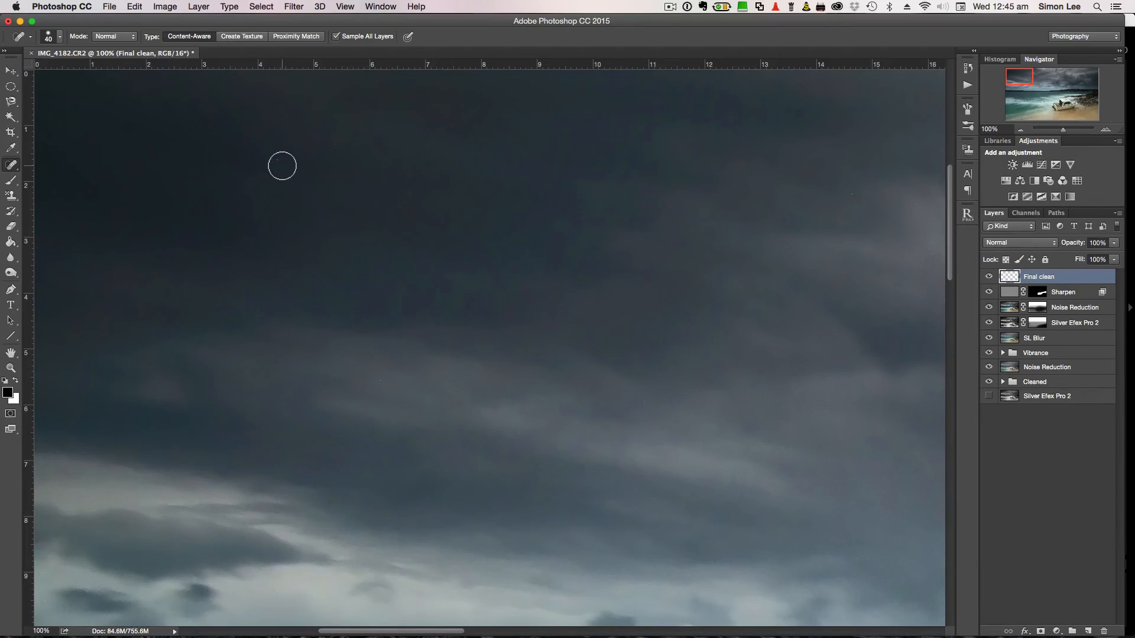
key("bracketleft")
key("bracketleft")
key("bracketleft")
left_click(275, 161)
left_click(856, 194)
Check the sea and wet sand for dust, and heal the spots in the clouds above the far shoreline.
left_click_drag(950, 213, 950, 201)
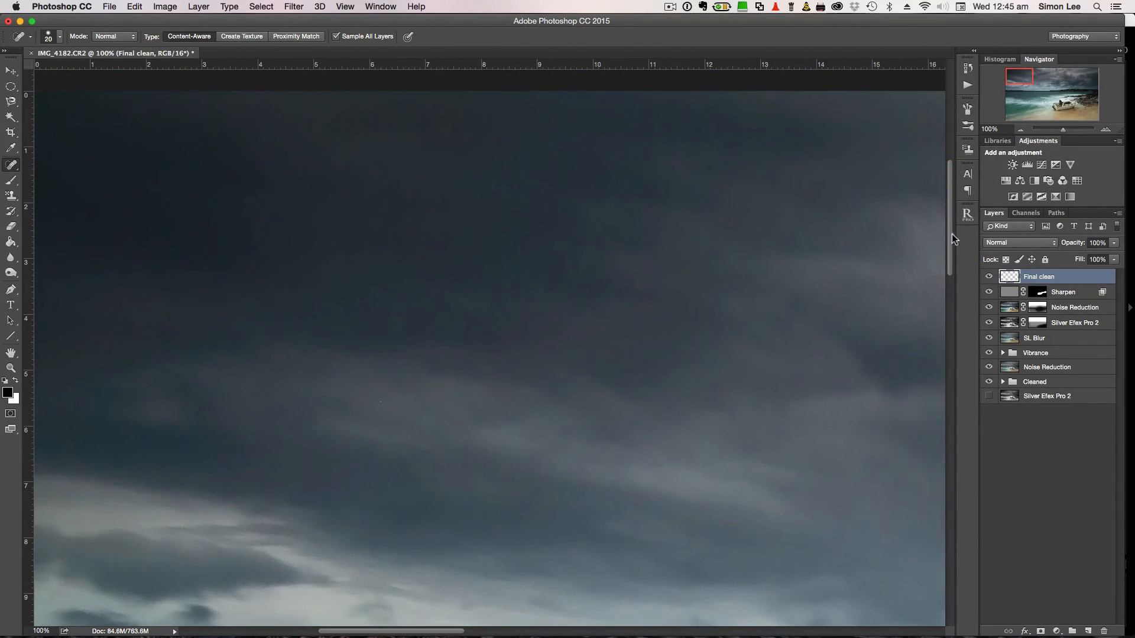
left_click_drag(953, 239, 867, 424)
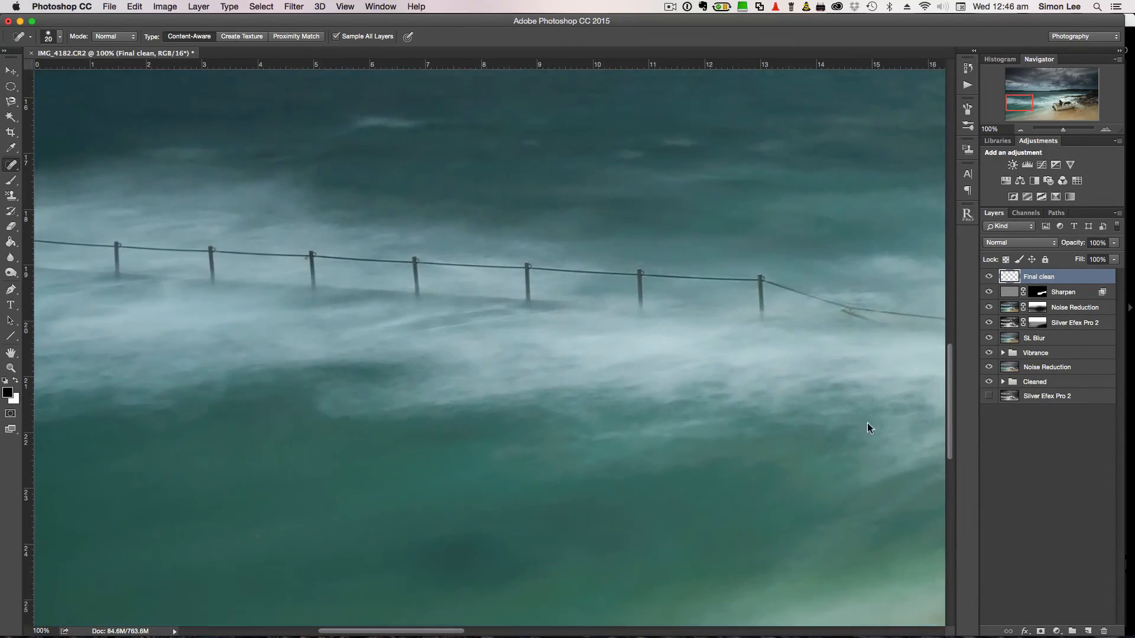
scroll(868, 423, "down", 10)
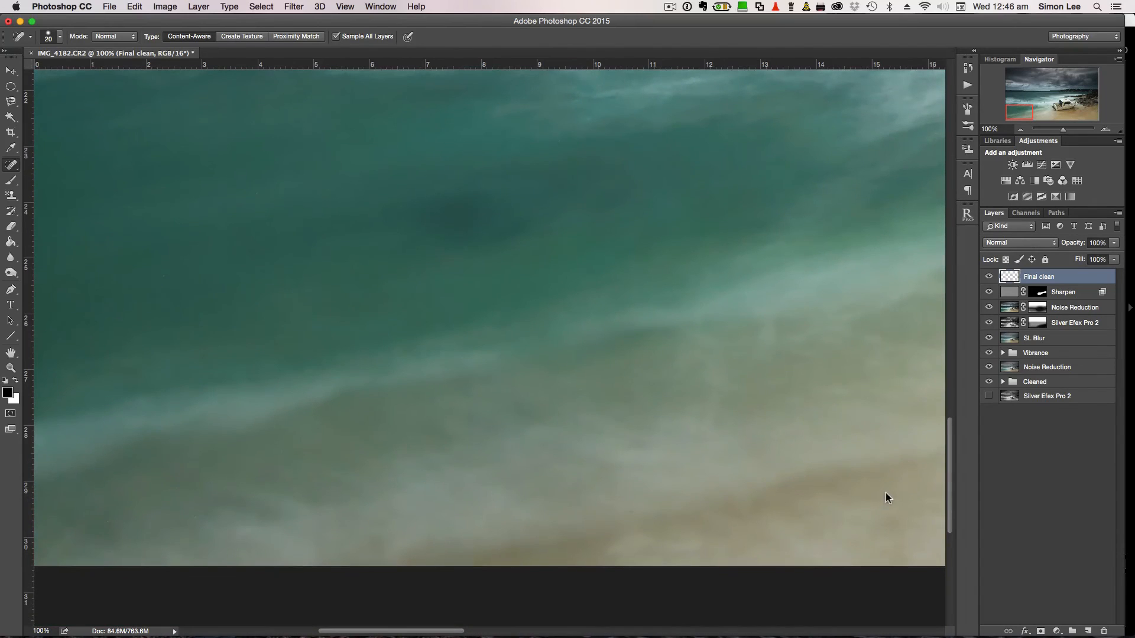
scroll(886, 493, "up", 1)
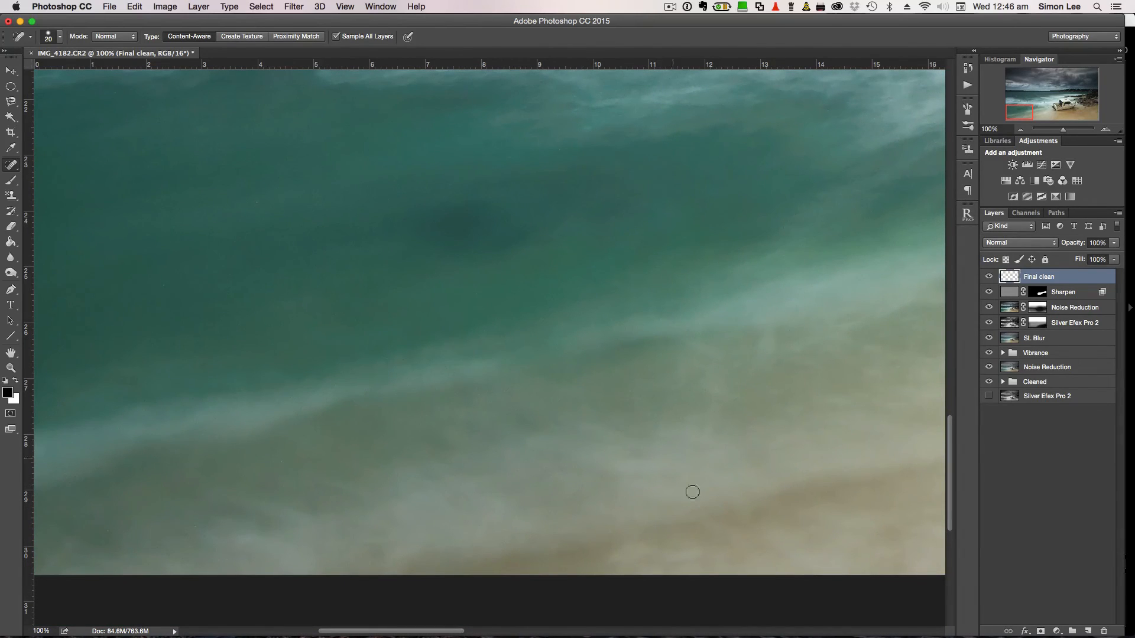
left_click_drag(450, 632, 535, 630)
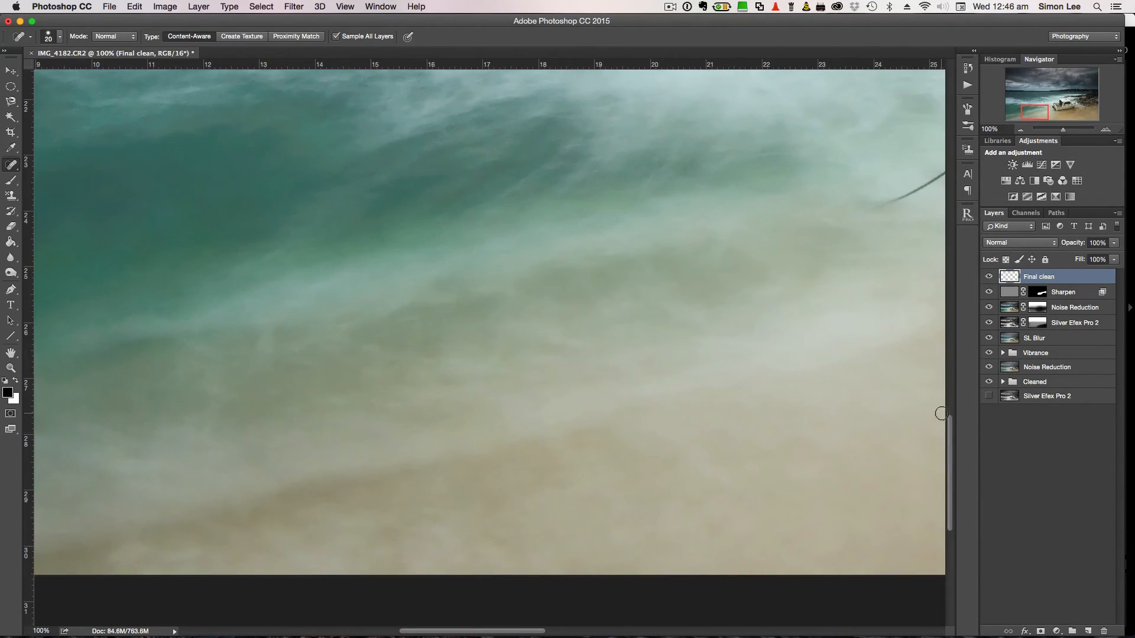
left_click_drag(951, 456, 1016, 291)
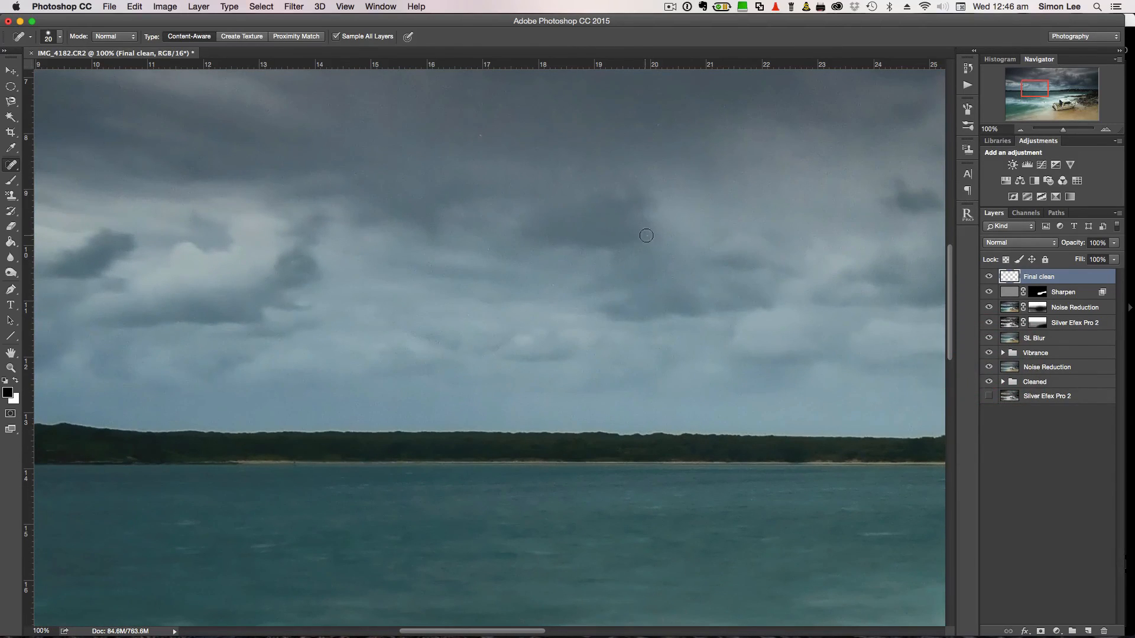
left_click(645, 236)
left_click(478, 137)
left_click(657, 126)
Heal the two dust spots in the clouds near the image's upper edge.
left_click_drag(951, 358, 962, 294)
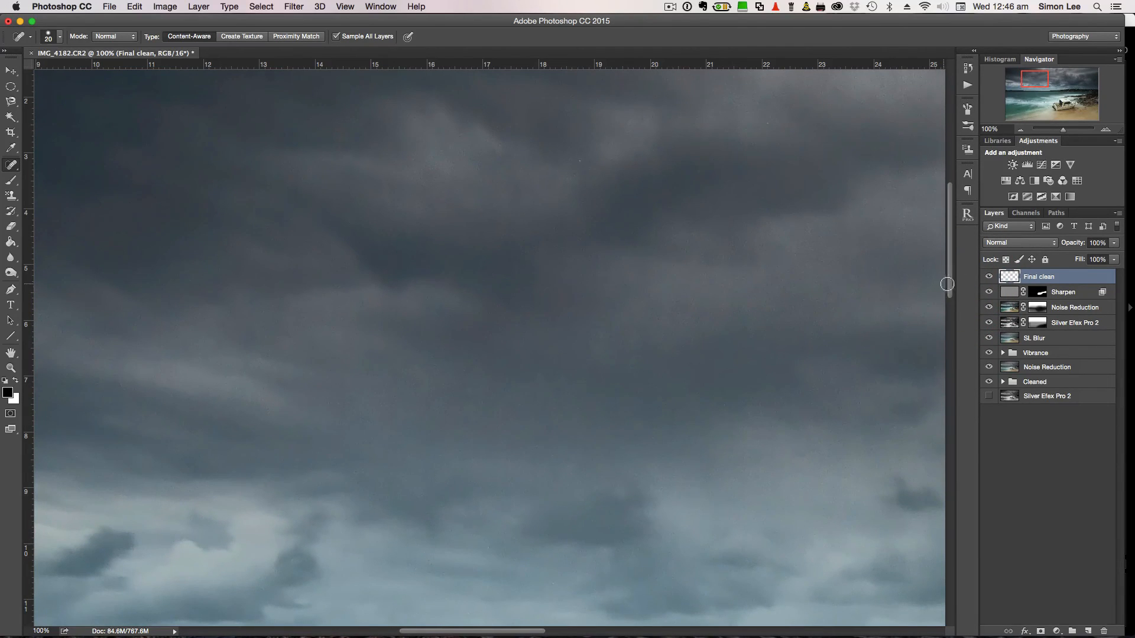
left_click_drag(951, 290, 963, 260)
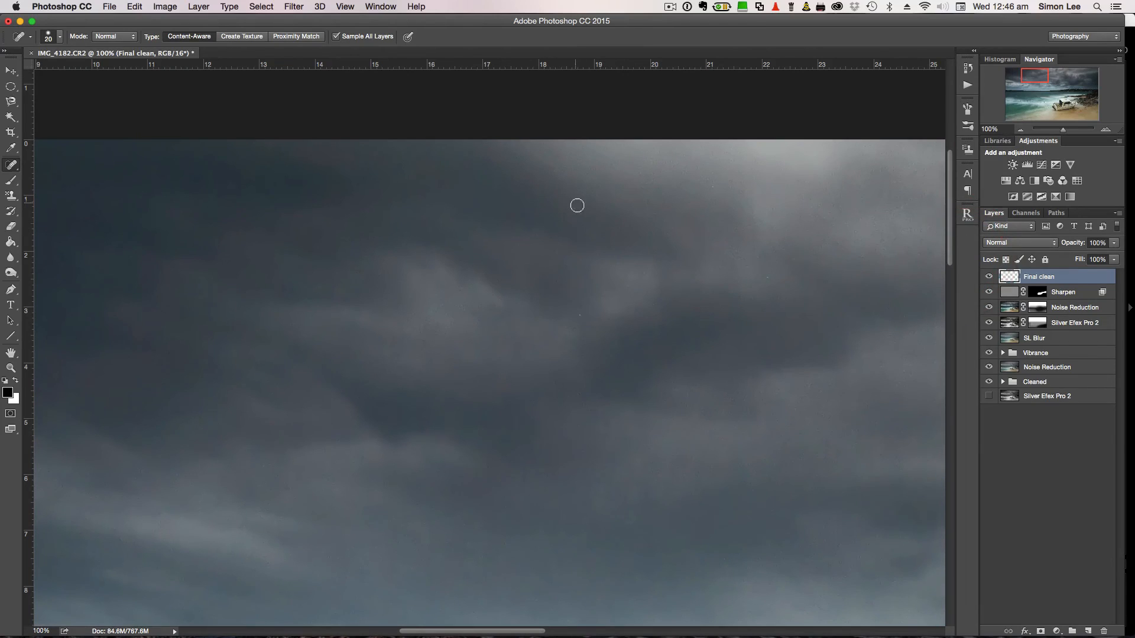
left_click(579, 314)
left_click(768, 278)
Heal the dust spot in the sky just above the wooded headland.
left_click_drag(517, 632, 609, 634)
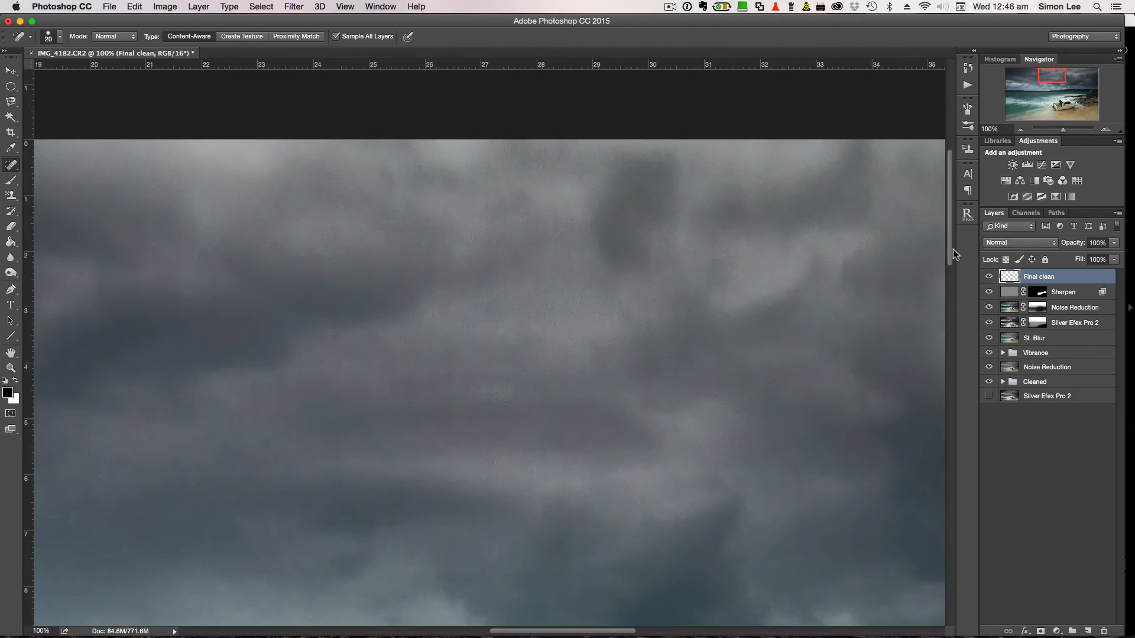
left_click_drag(953, 254, 946, 350)
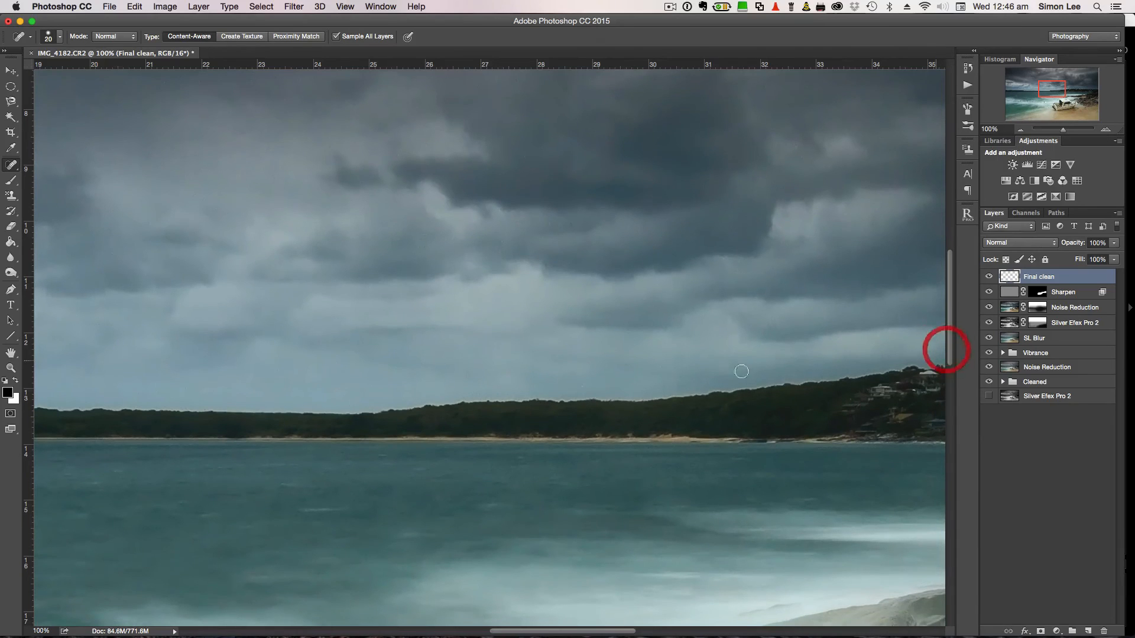
left_click(582, 386)
Remove the small dark specks from the smooth sand below the boat's hull with the Spot Healing Brush.
left_click_drag(952, 342, 918, 433)
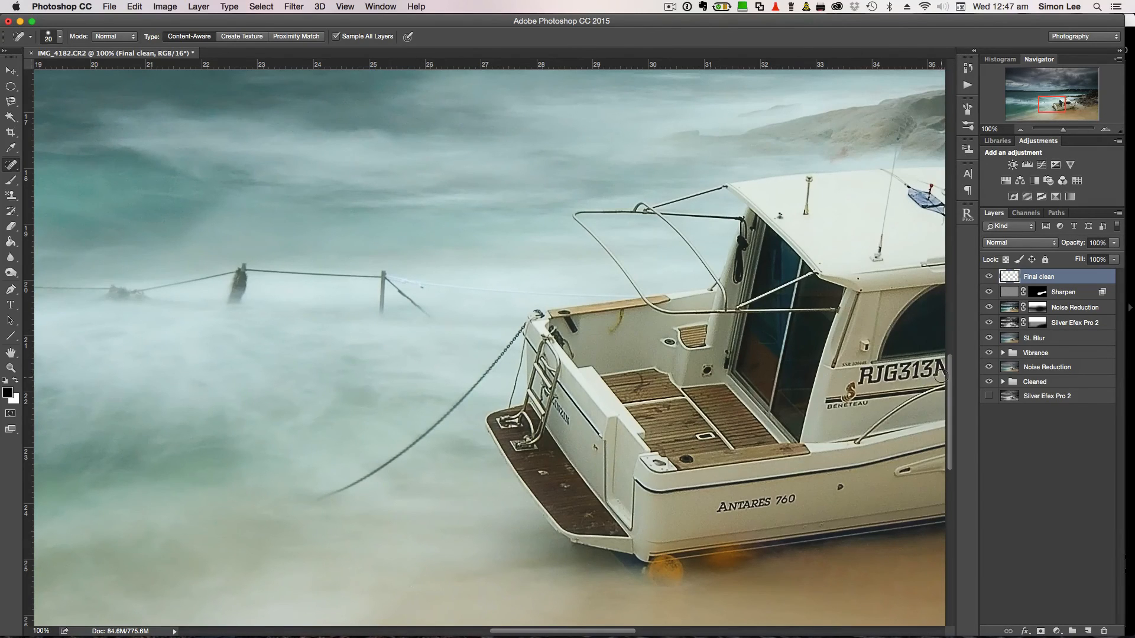
left_click_drag(949, 379, 923, 443)
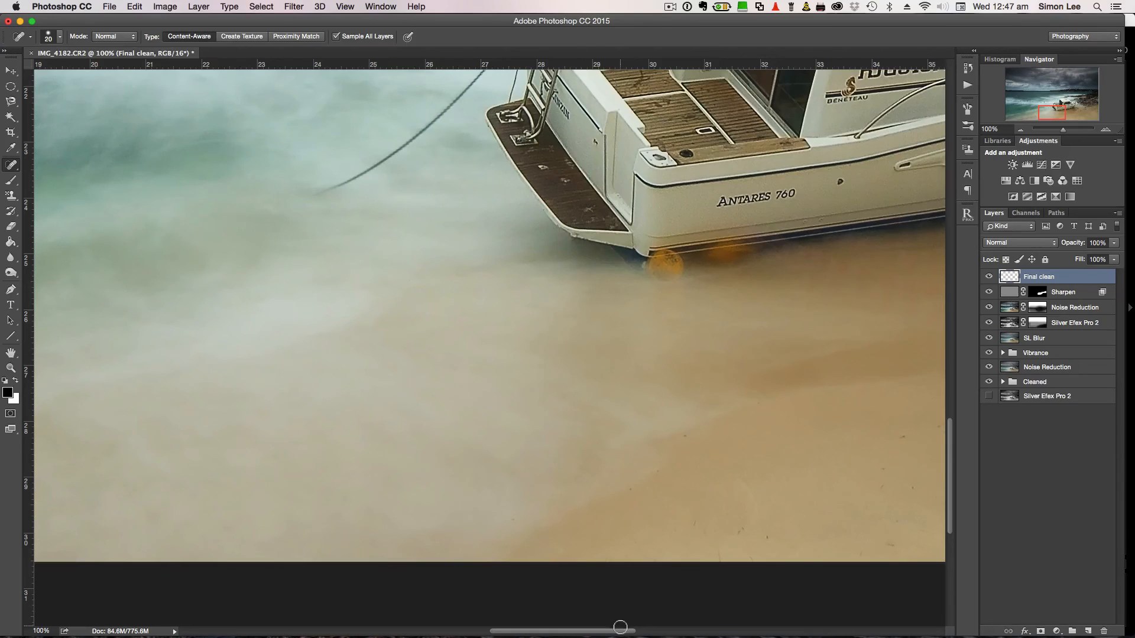
left_click_drag(621, 631, 661, 630)
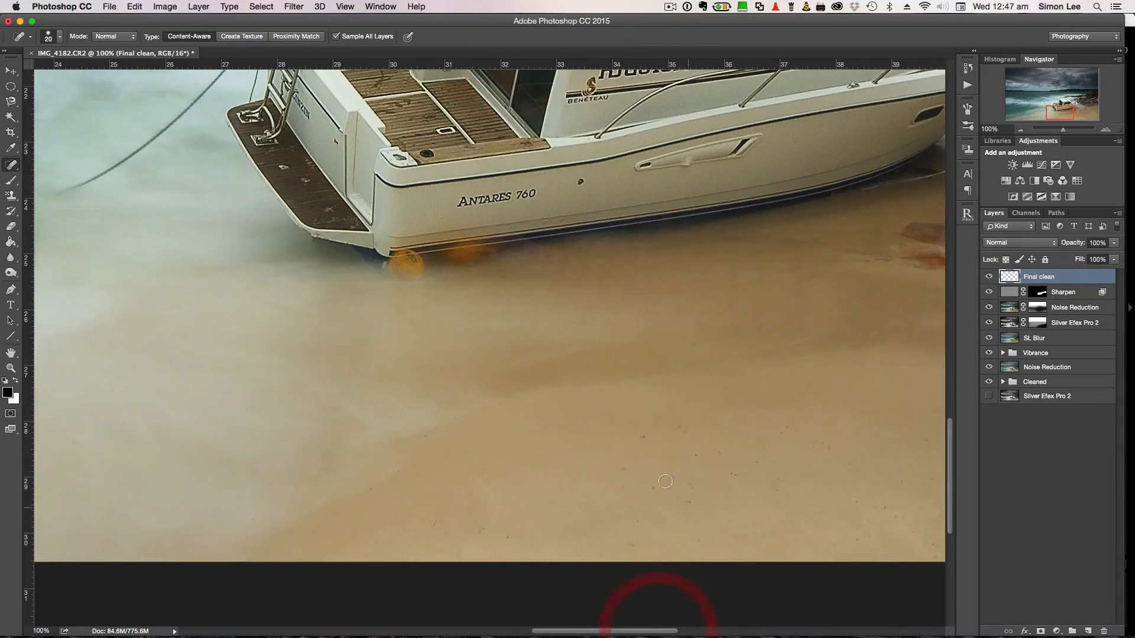
left_click(649, 435)
left_click(677, 428)
left_click(692, 456)
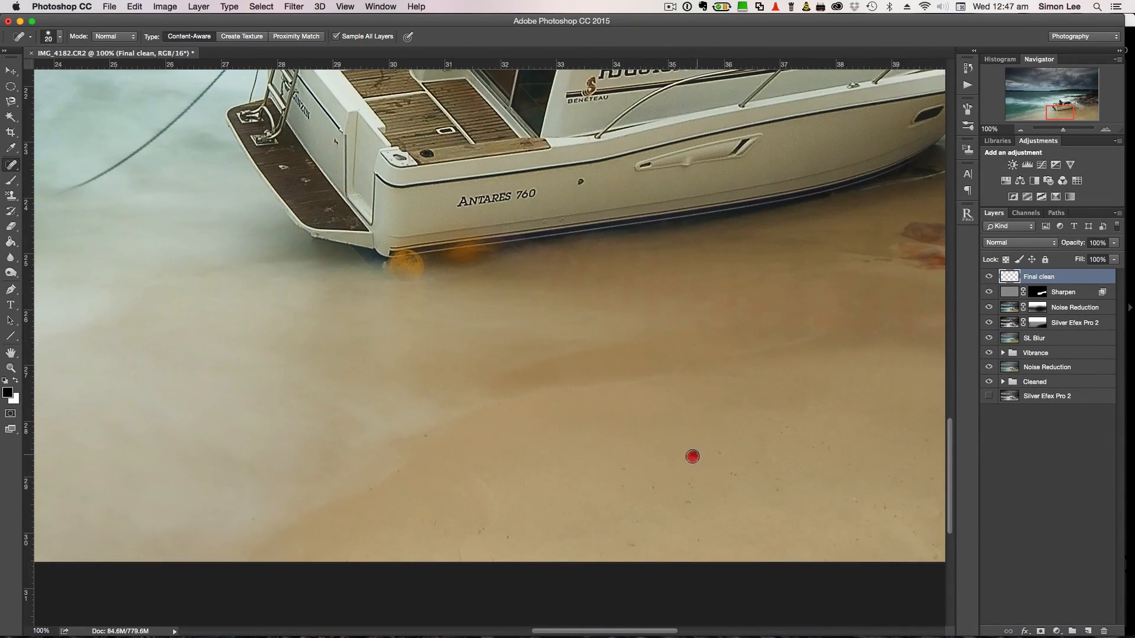
left_click(719, 457)
left_click(740, 474)
left_click(759, 462)
left_click(654, 485)
left_click(619, 476)
left_click(621, 488)
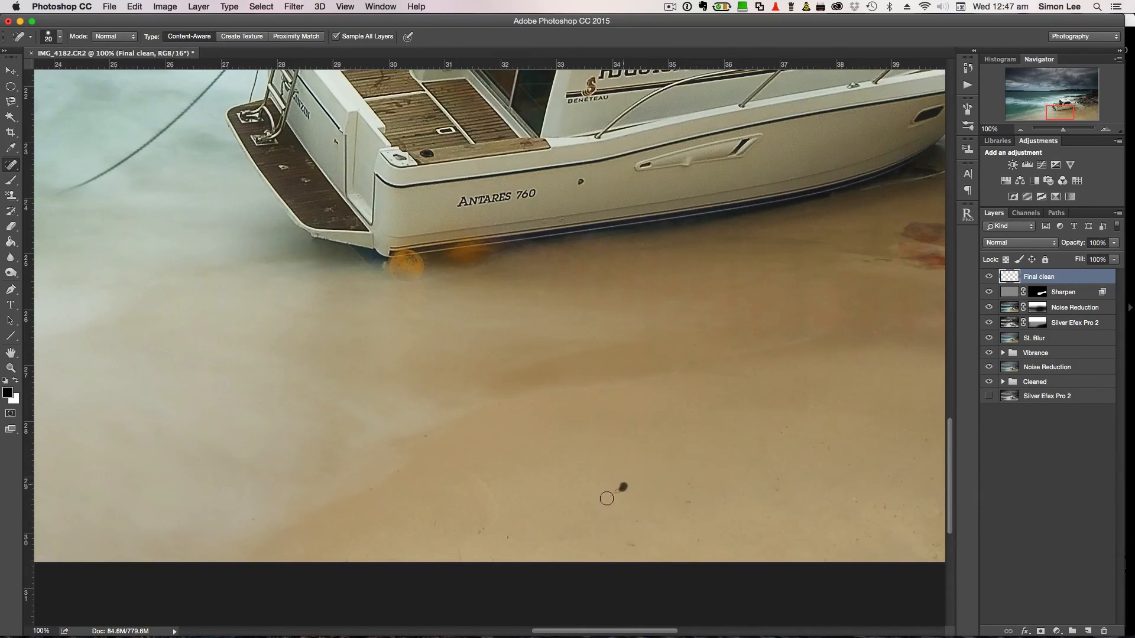
left_click(479, 532)
left_click(439, 528)
left_click(693, 504)
Heal the dust spot in the dark sea just below the far shoreline, above the rocks beyond the boat.
left_click_drag(662, 631, 760, 632)
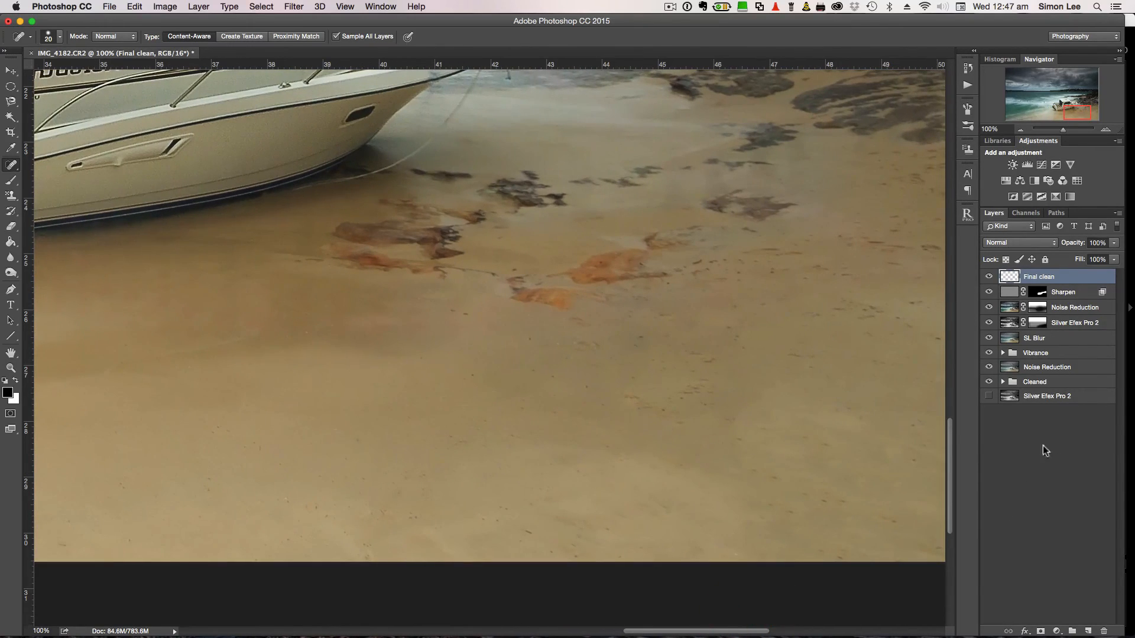
left_click_drag(952, 482, 985, 372)
left_click(573, 182)
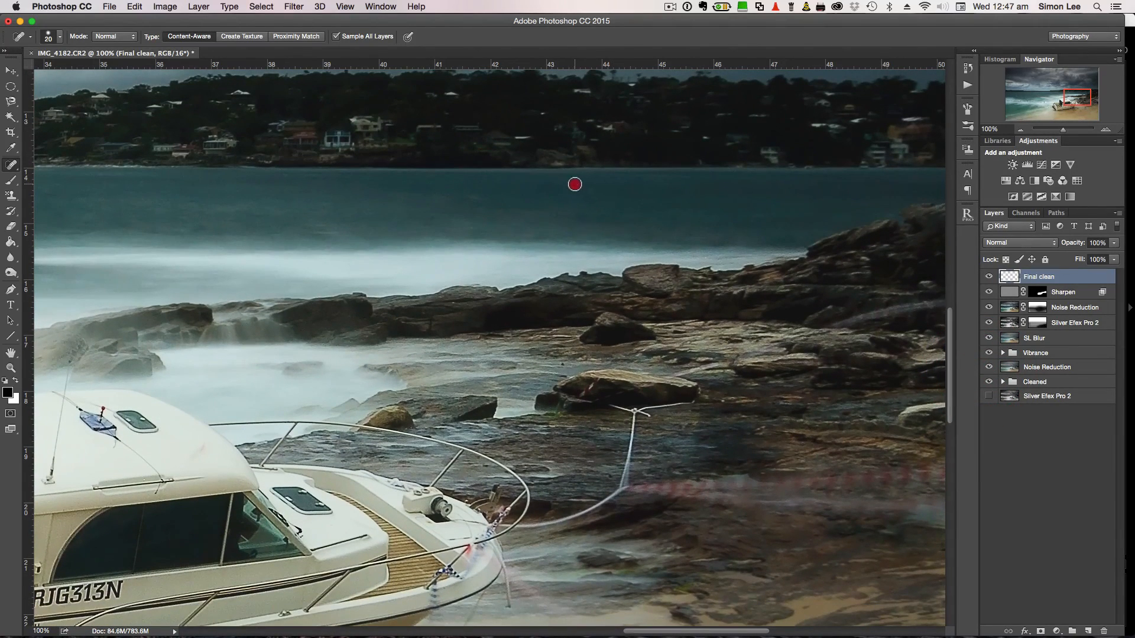
Heal the small dust spot in the clouds near the image's upper-right corner and check the right edge down to the sand.
mouse_move(951, 378)
left_mouse_down()
mouse_move(970, 283)
mouse_move(947, 246)
mouse_move(967, 189)
left_mouse_up()
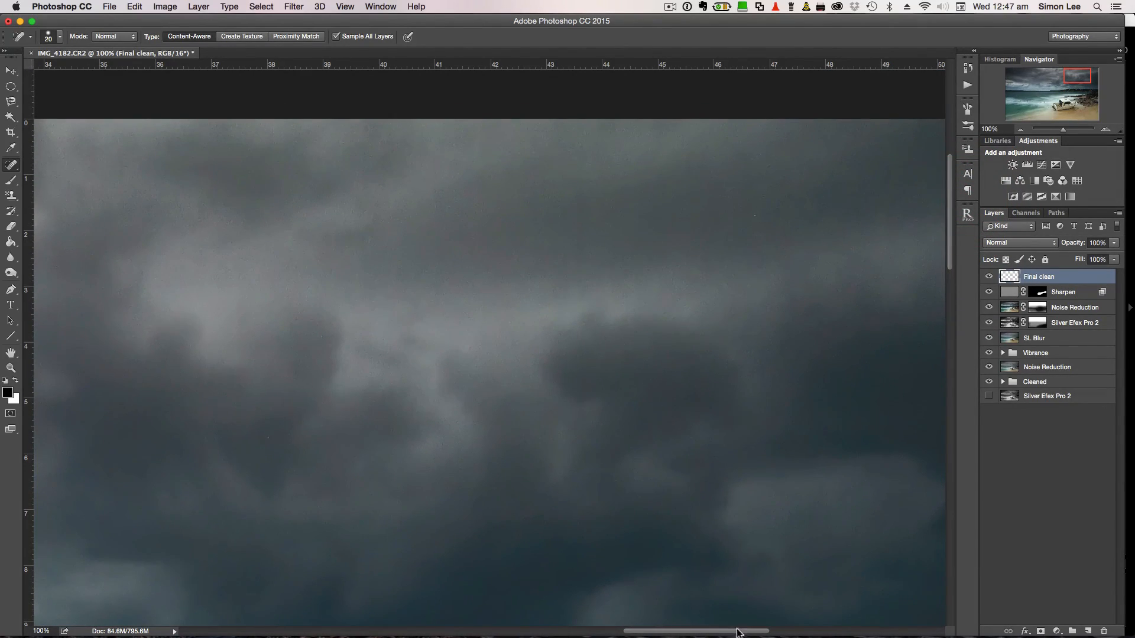
left_click_drag(738, 633, 791, 632)
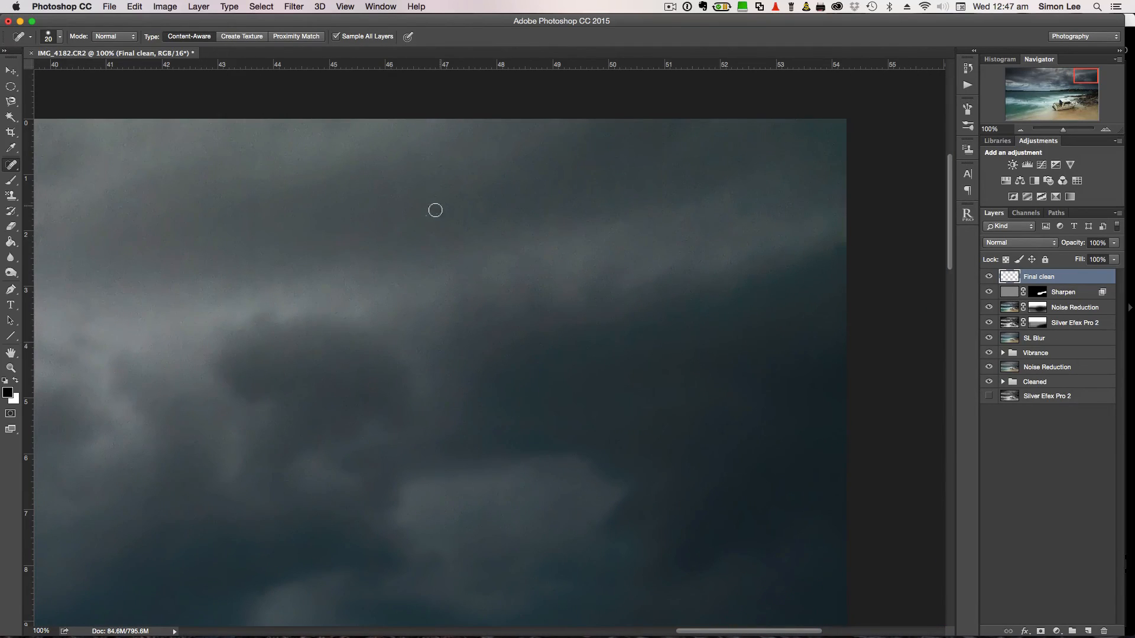
left_click(426, 216)
mouse_move(950, 251)
left_mouse_down()
mouse_move(915, 324)
mouse_move(937, 370)
mouse_move(911, 467)
left_mouse_up()
left_click(773, 339)
Save the edited document and fit the whole image on screen.
key("super+s")
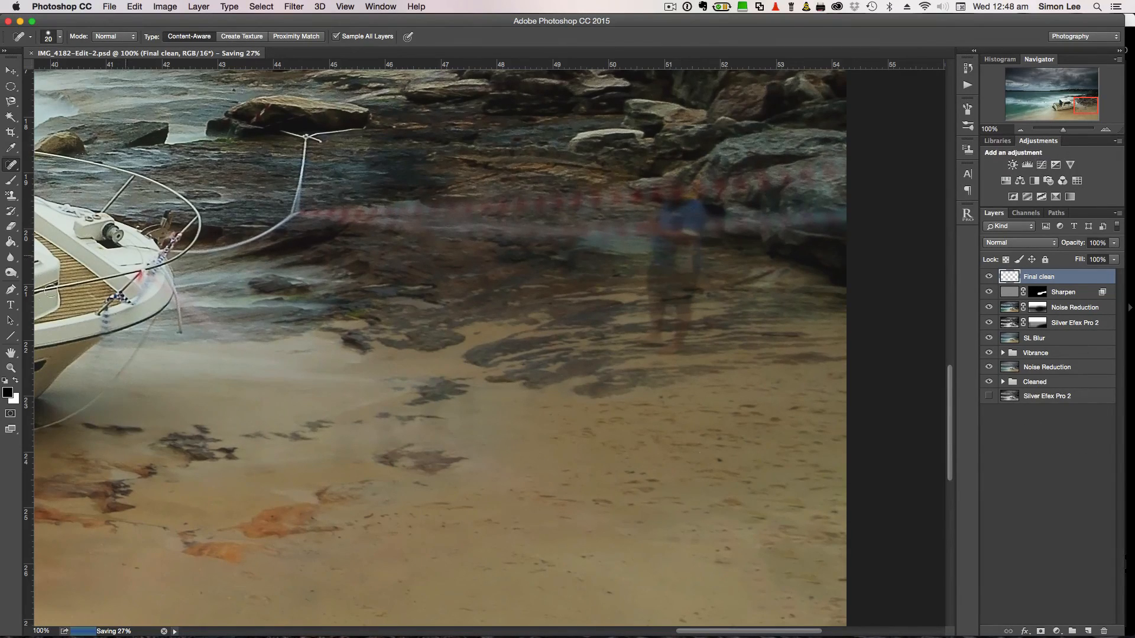
left_click(10, 368)
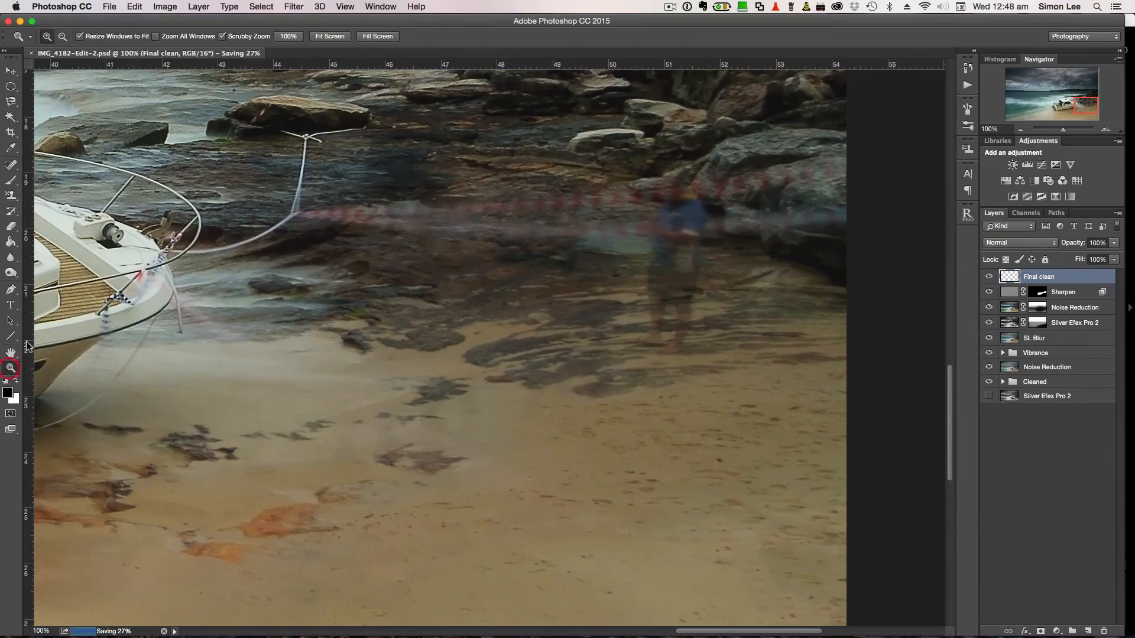
left_click(341, 39)
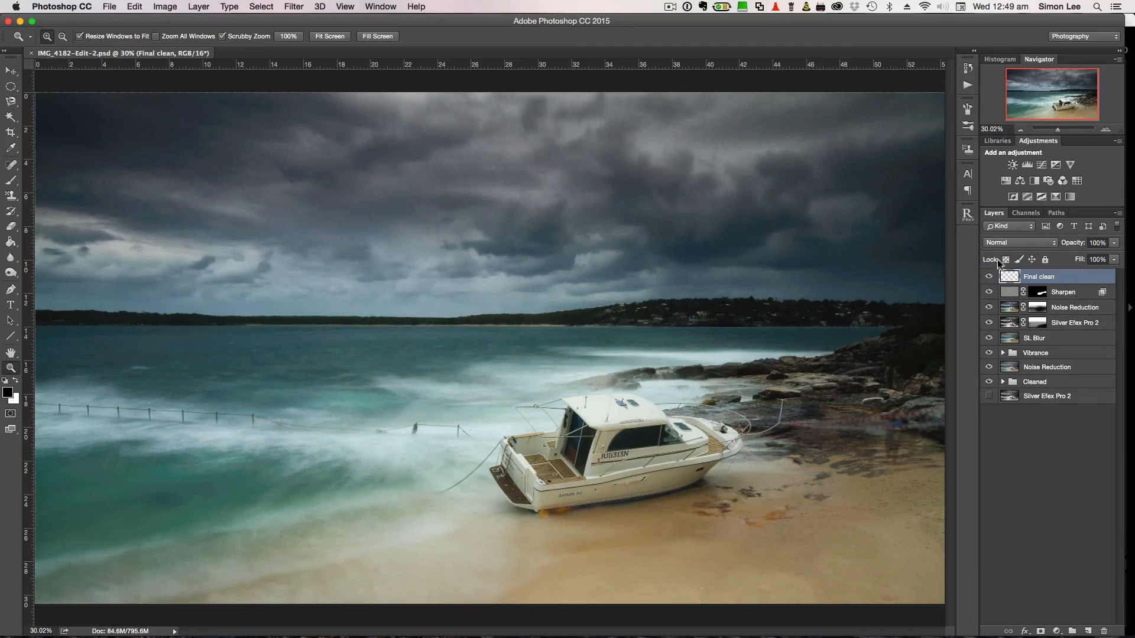
Delete the hidden Silver Efex Pro 2 layer beneath the Cleaned group.
left_click(1042, 402)
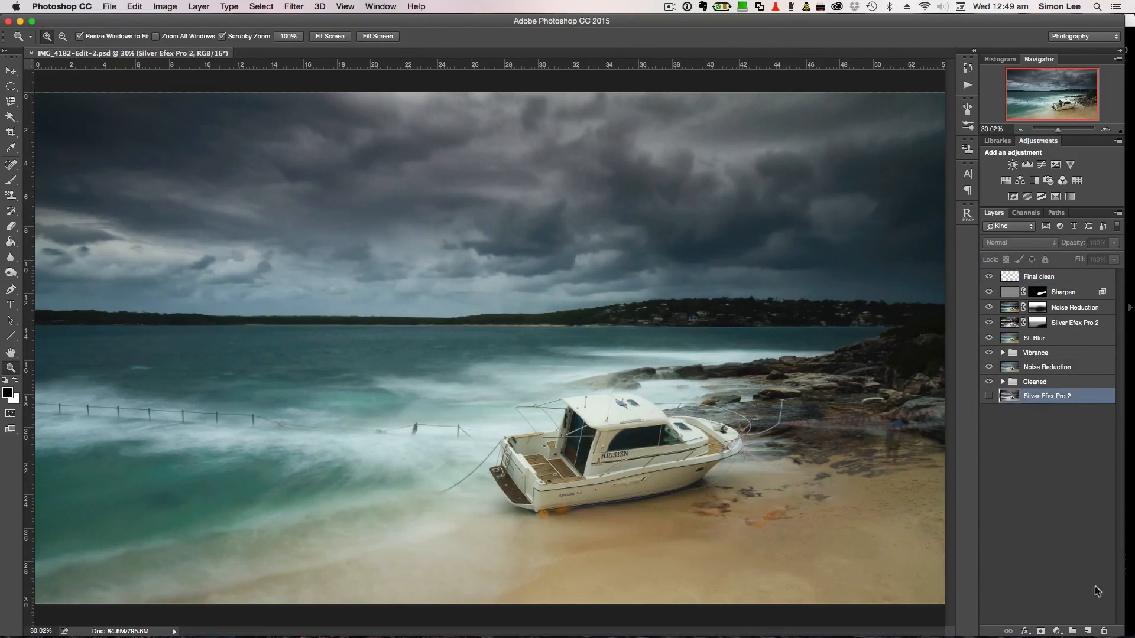
left_click(1103, 631)
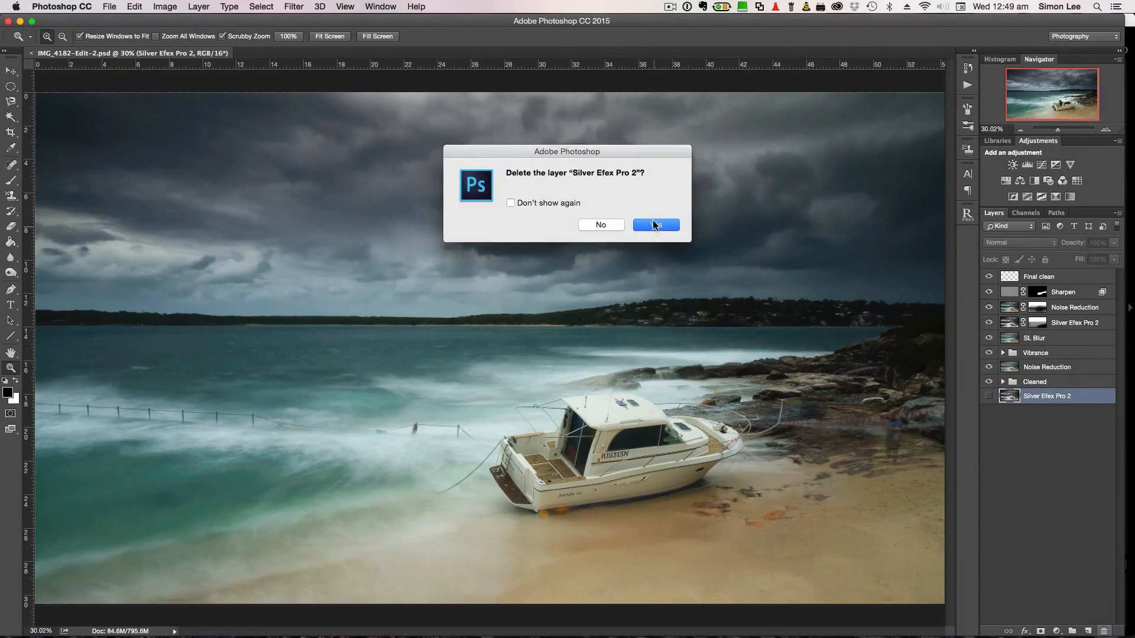
left_click(655, 224)
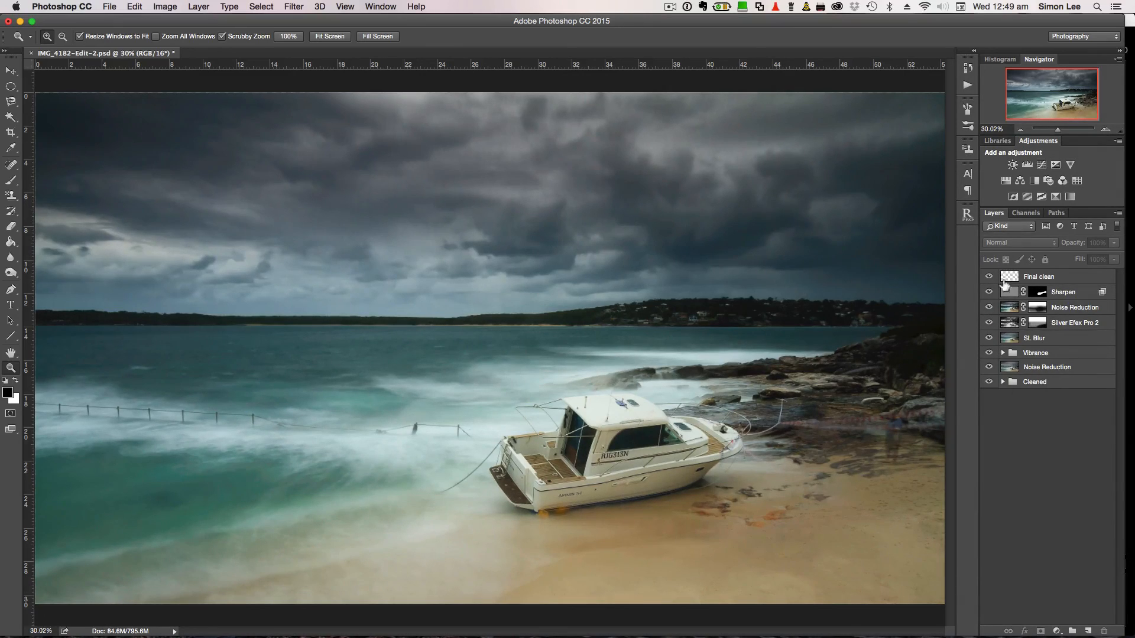
Expand the Cleaned group and compare Layer 0 shown alone with the full layer stack twice, ending with all layers shown.
left_click(1008, 383)
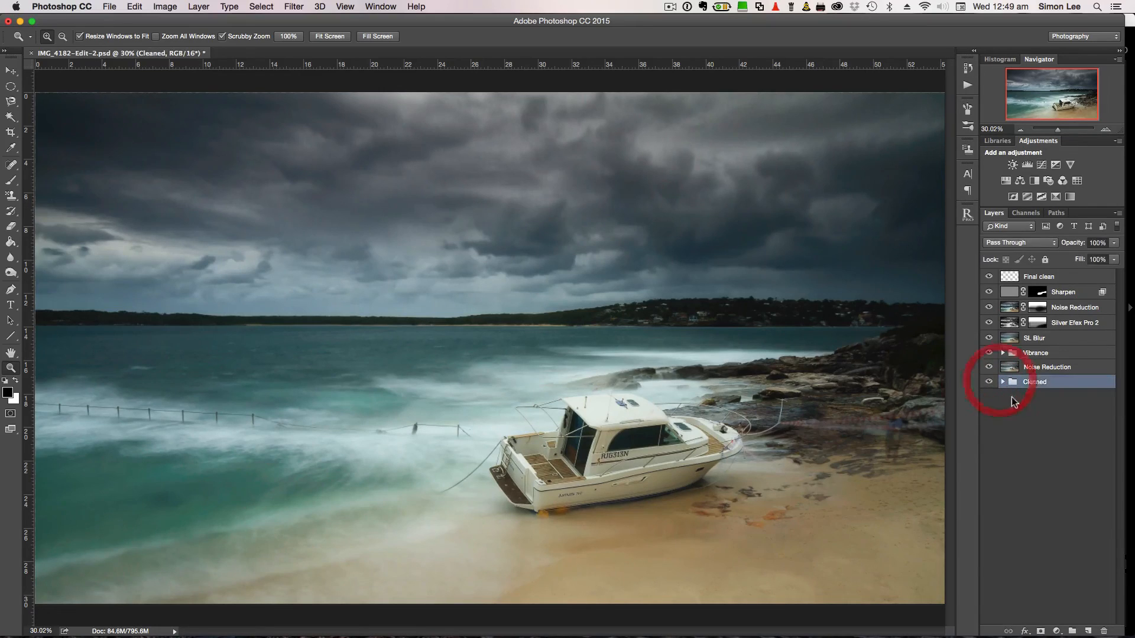
left_click(1003, 382)
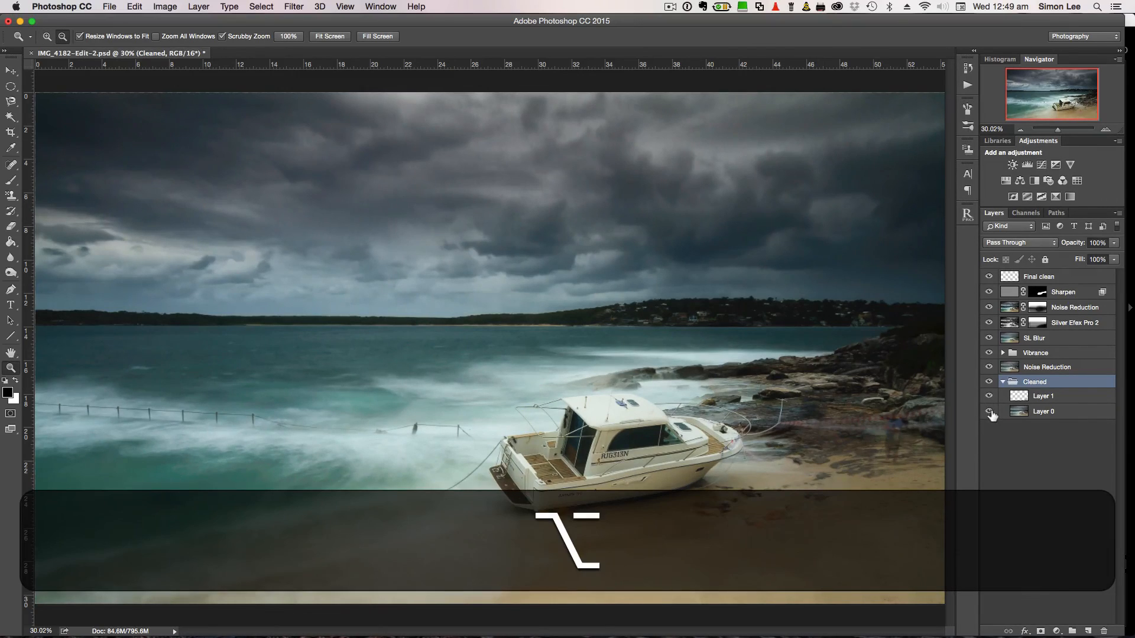
left_click(989, 412, "alt")
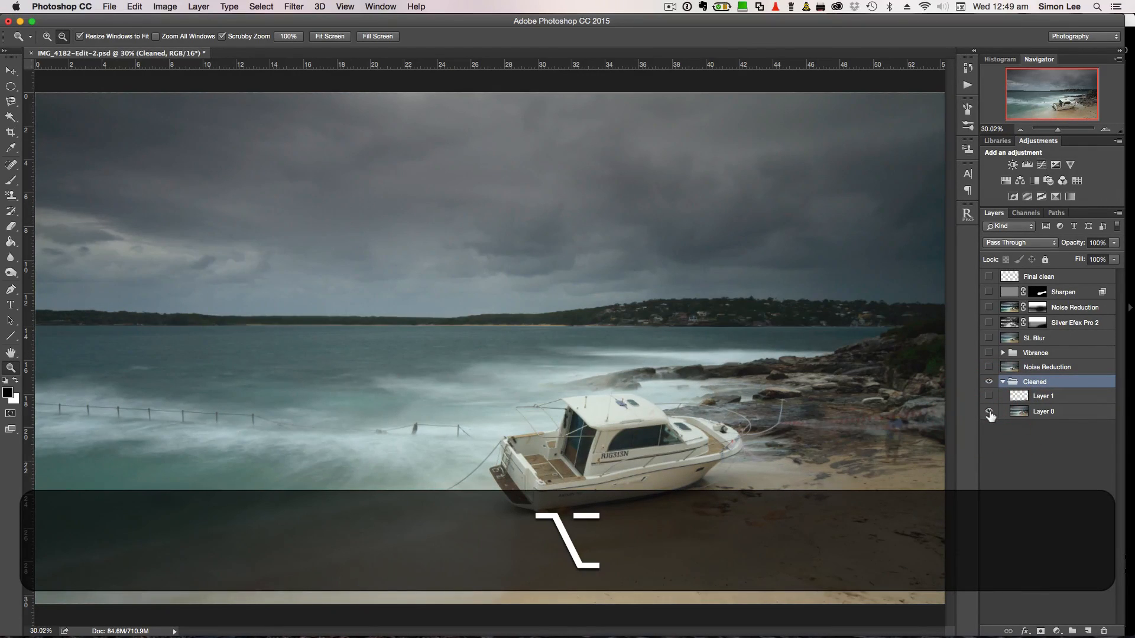
left_click(990, 413, "alt")
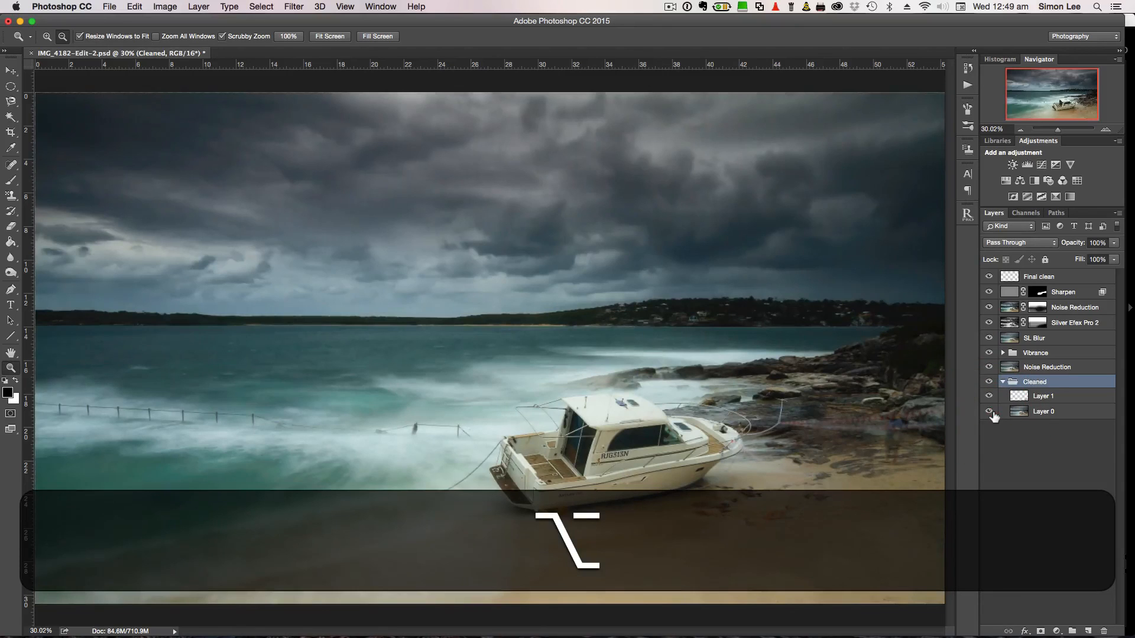
left_click(989, 413, "alt")
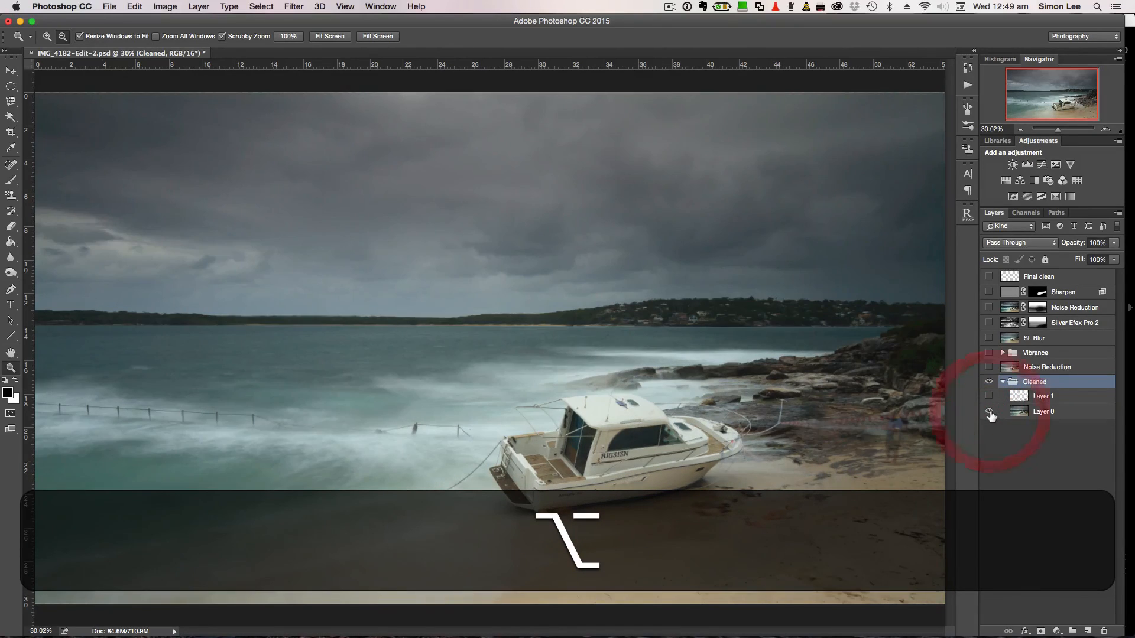
left_click(989, 412, "alt")
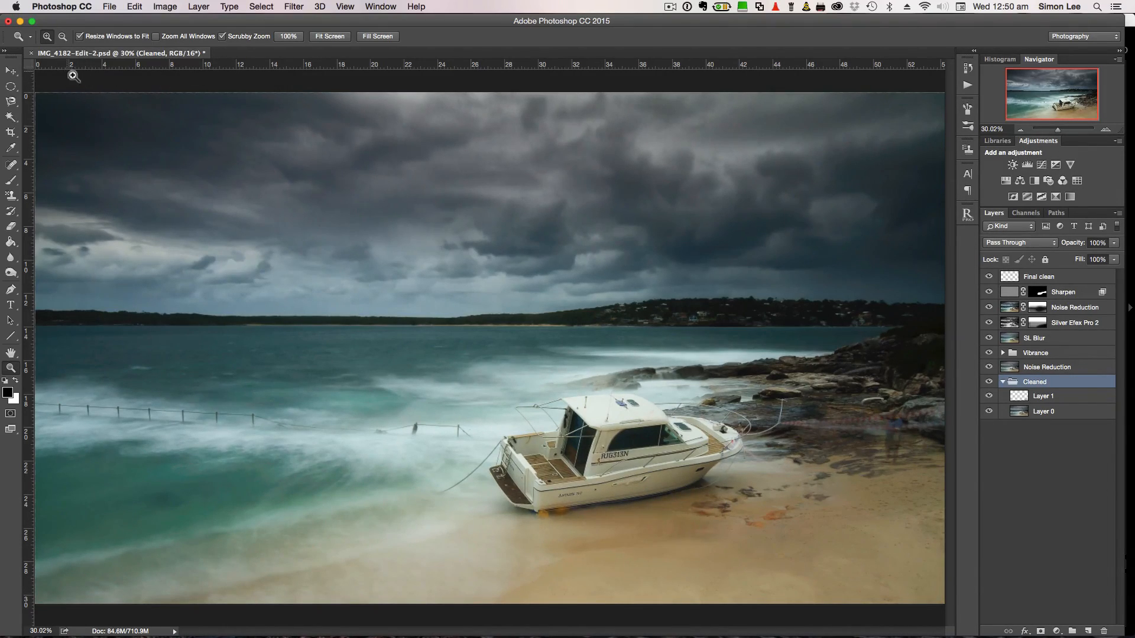
Switch to Lightroom and view the edited IMG_4182-Edit-2.psd enlarged from the thumbnail grid.
key("super+Tab")
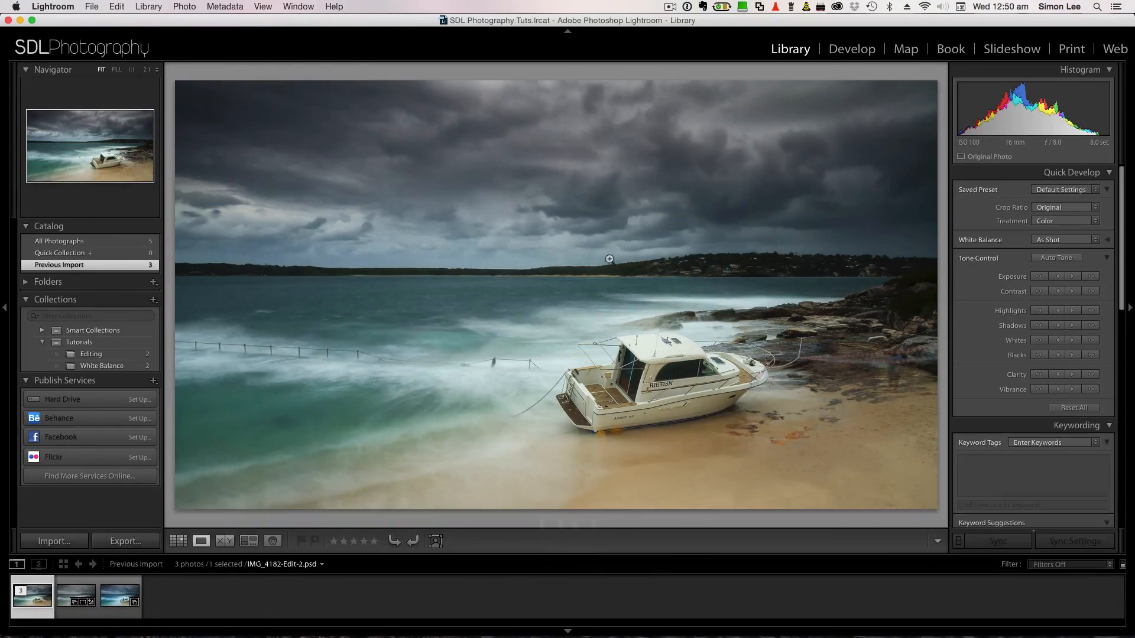
left_click(178, 541)
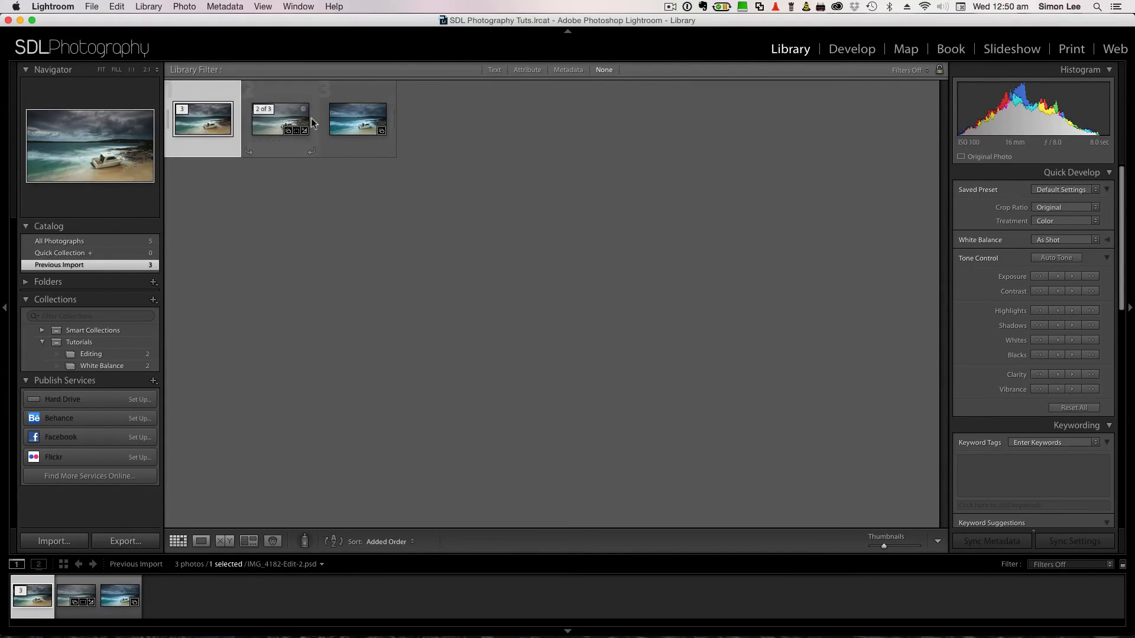
left_click(198, 125)
double_click(198, 125)
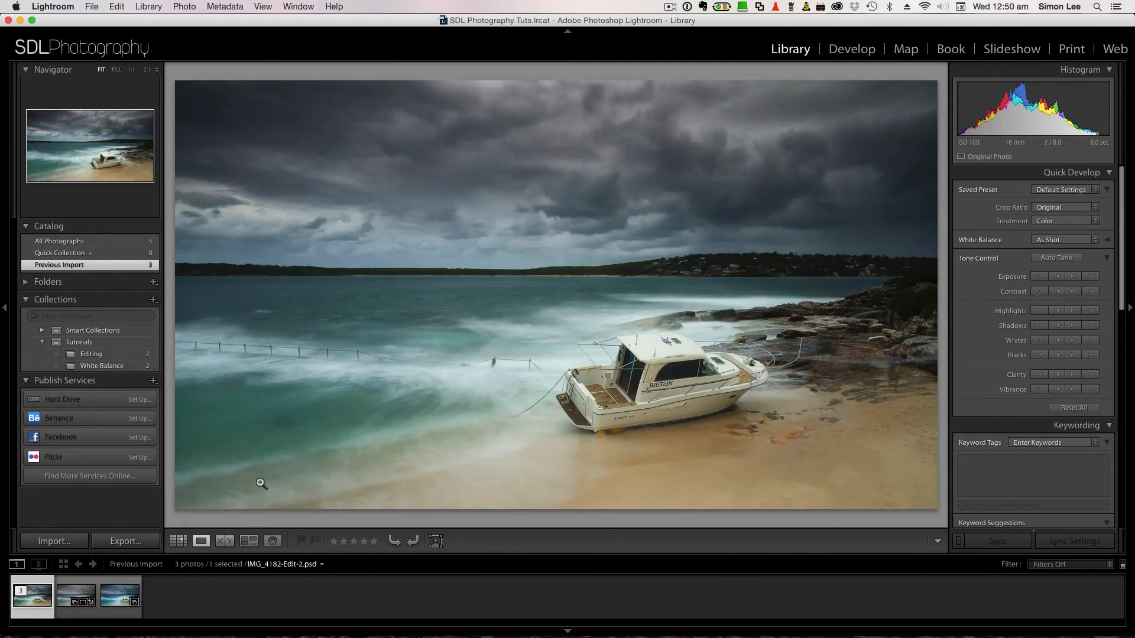
Compare the new edit with the raw IMG_4182.CR2 and the earlier IMG_4182-Edit.psd, returning to the new edit.
key("Right")
key("Right")
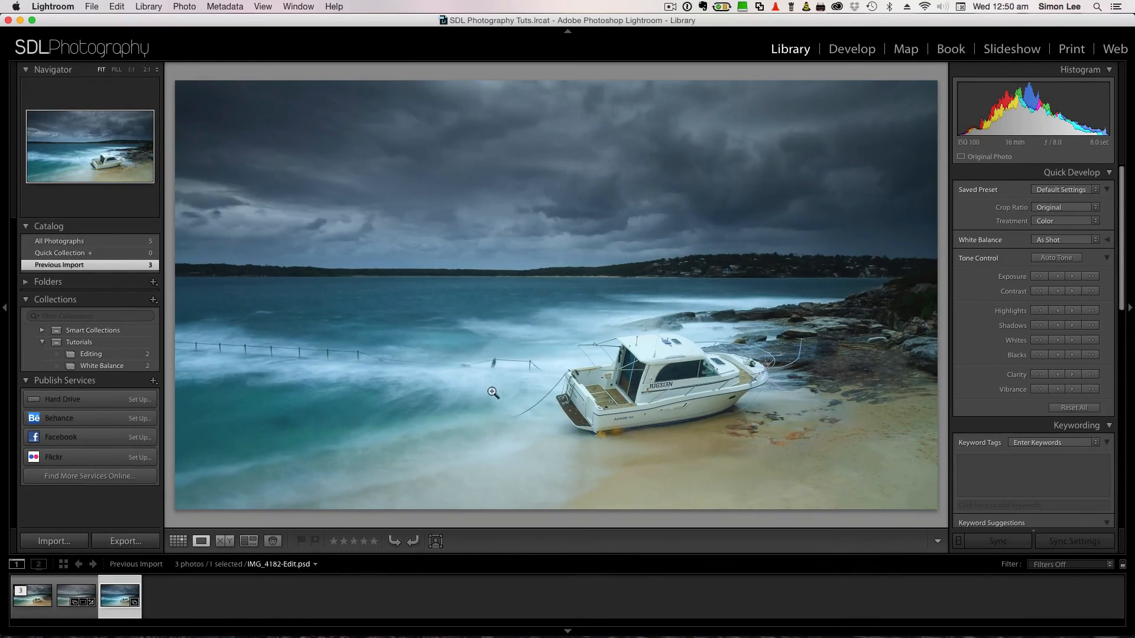
key("Left")
key("Left")
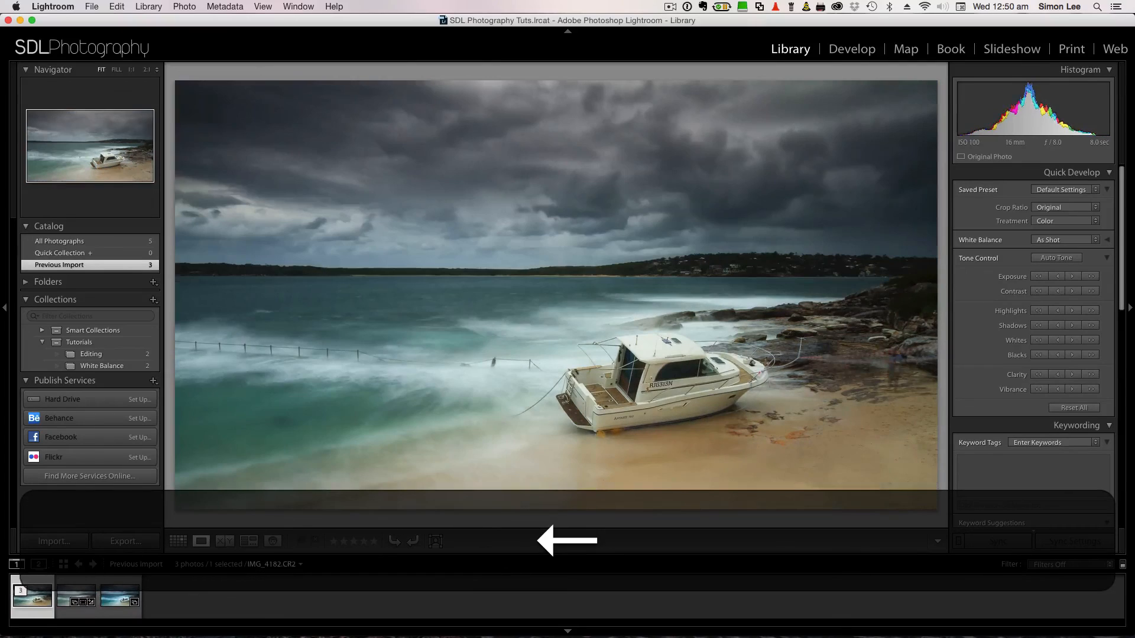